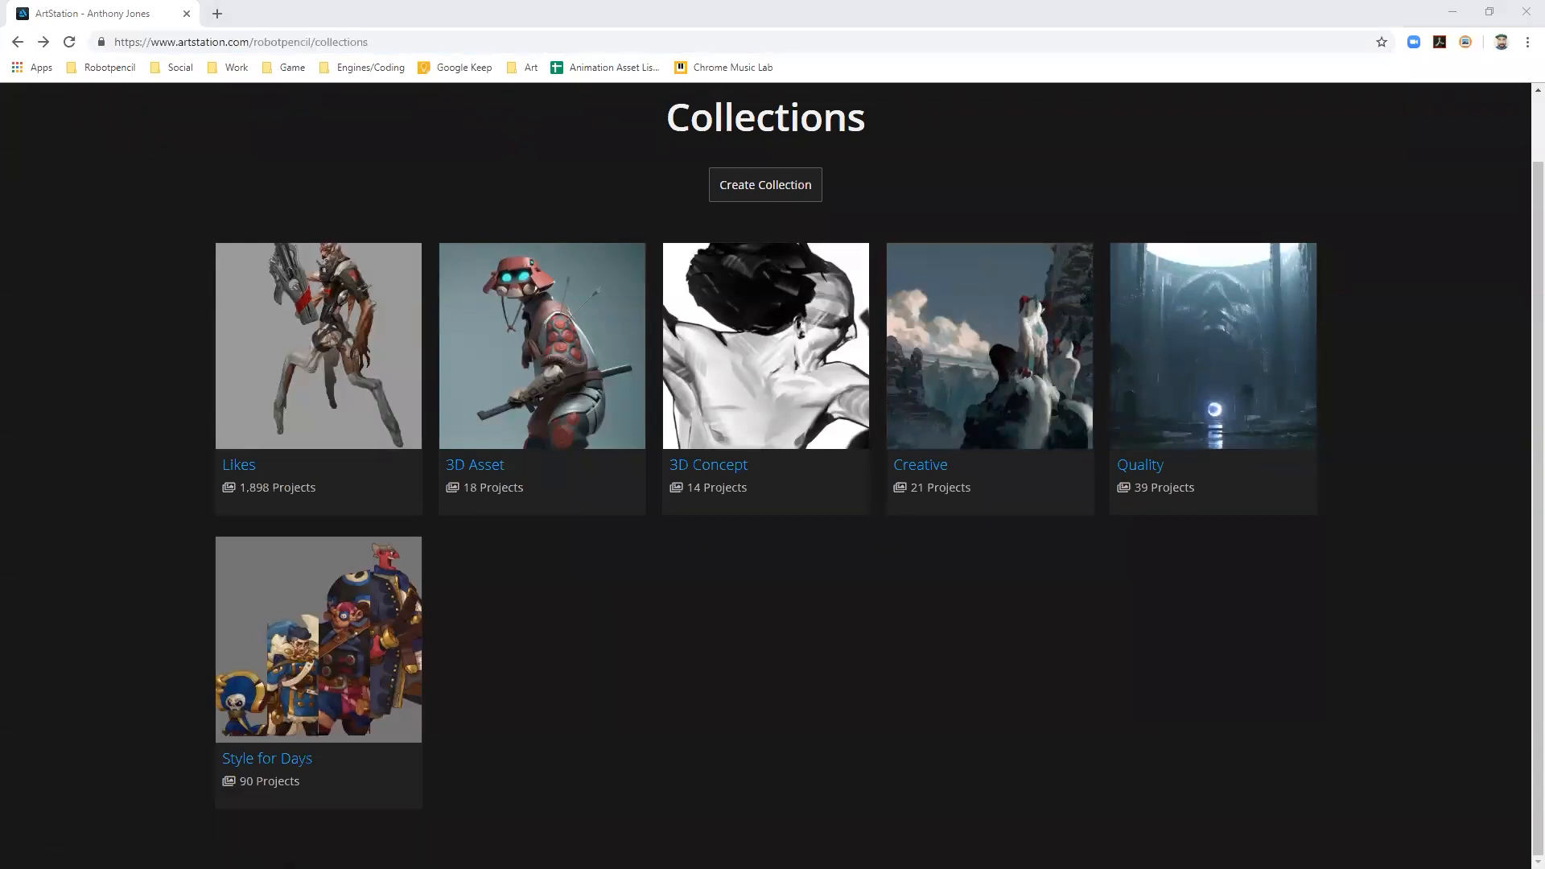
- Open the Quality collection on ArtStation, view the striker and Racer_Splinter artworks, and check the latter artist's profile
key(alt+Tab)
click(1022, 685)
click(1224, 456)
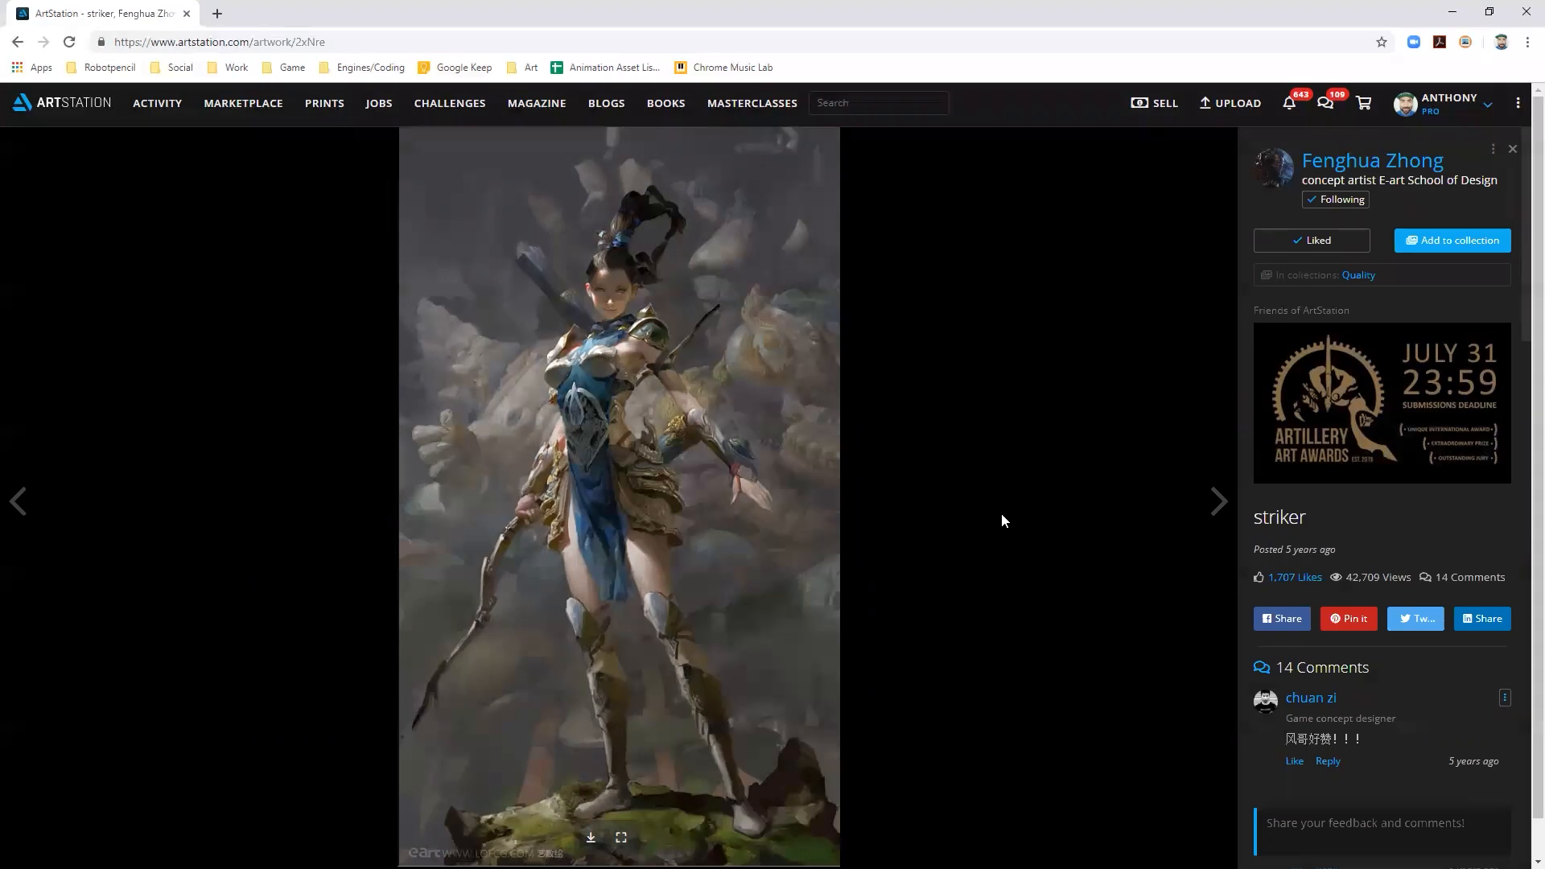
click(1421, 167)
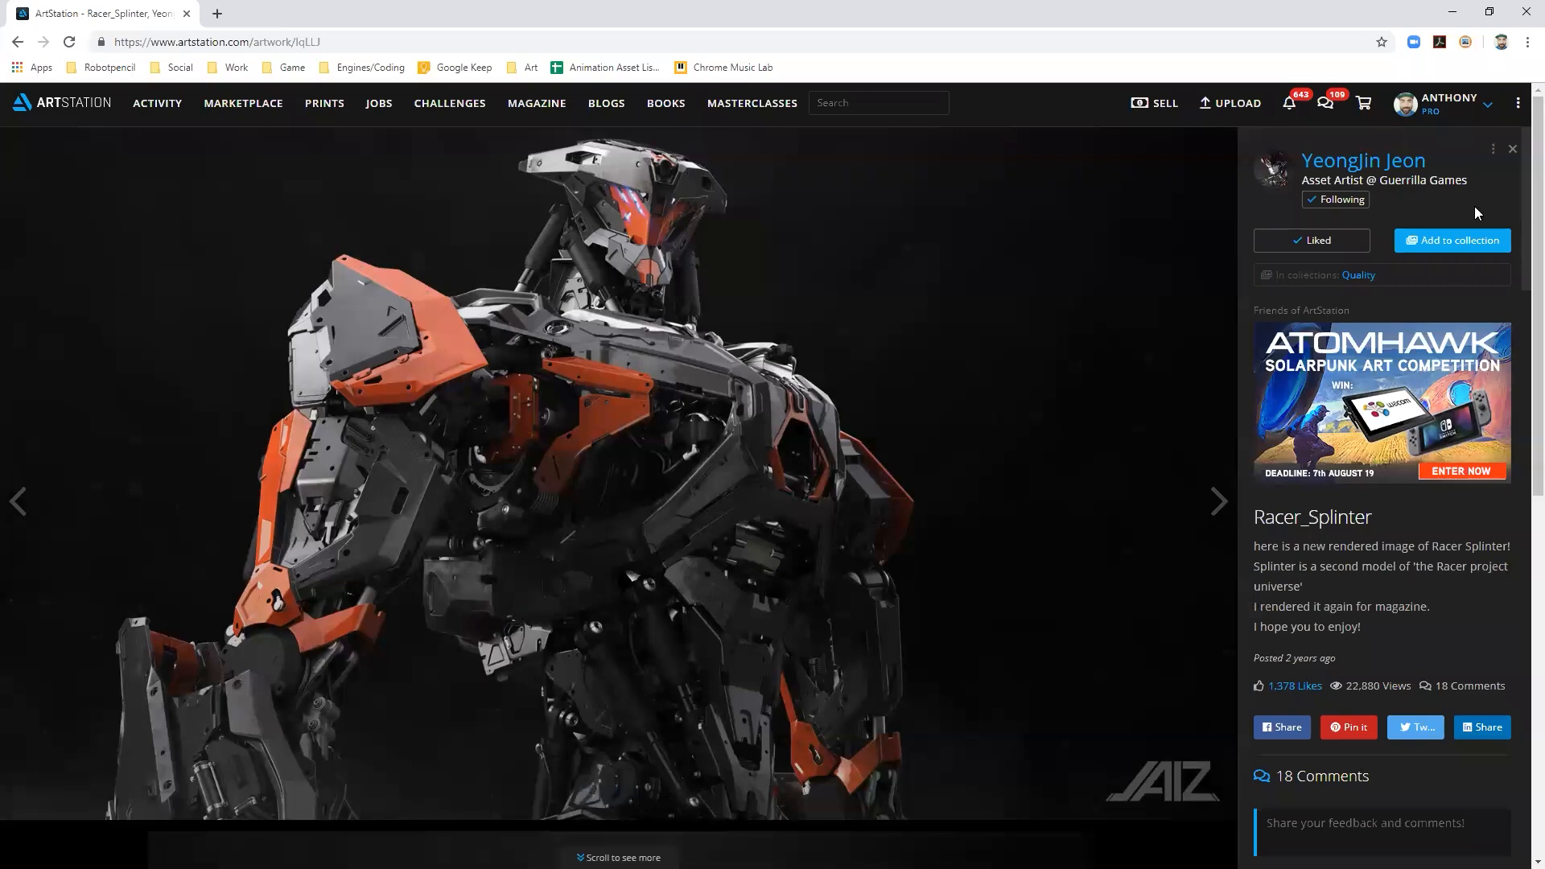
click(1398, 155)
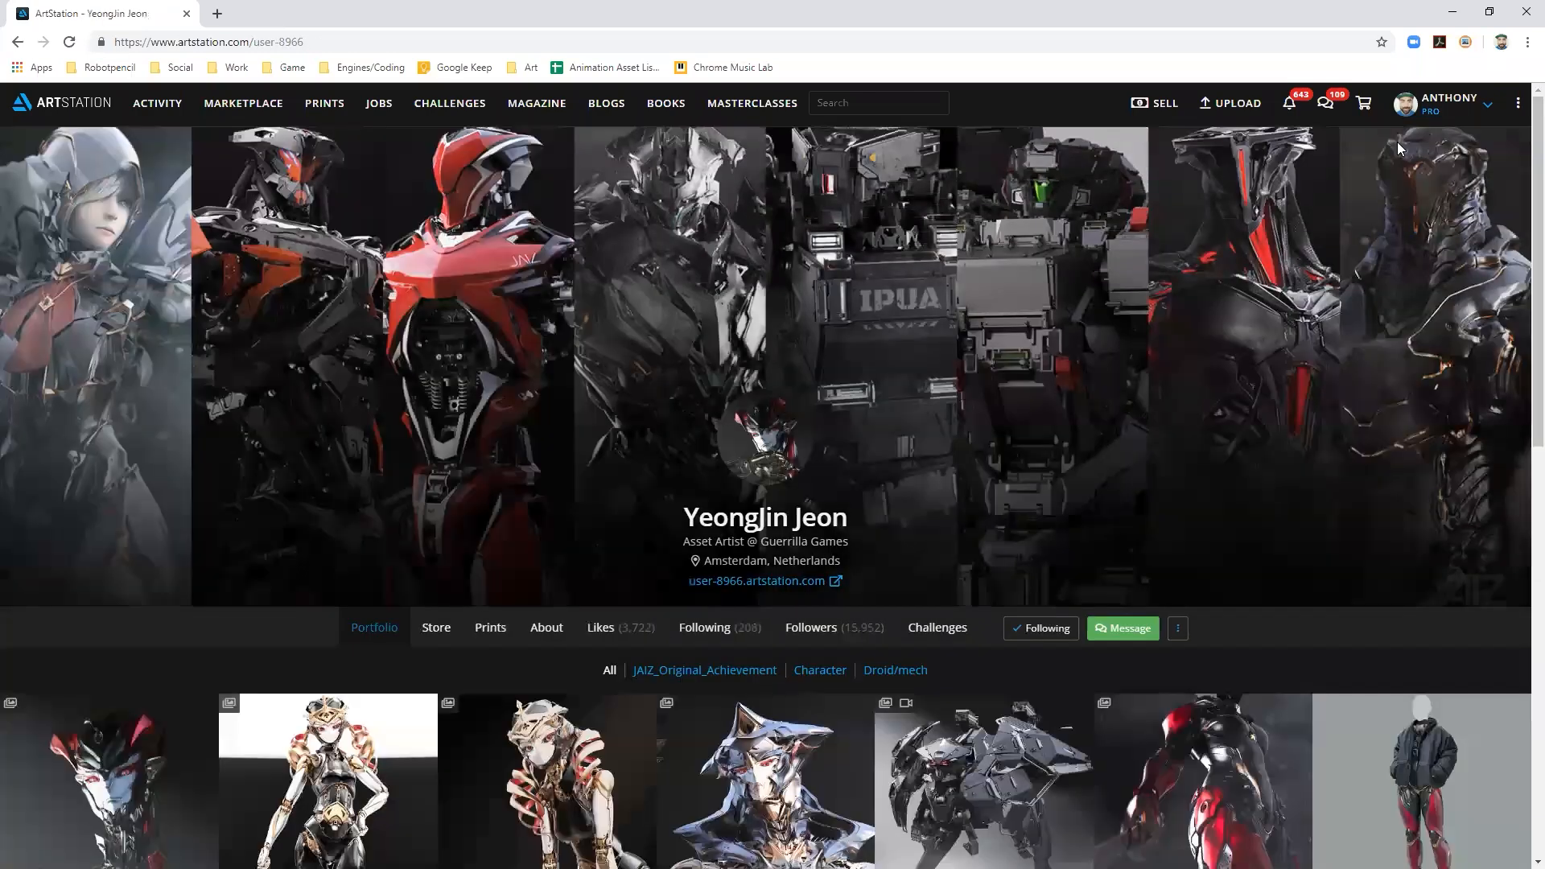
click(18, 41)
click(18, 41)
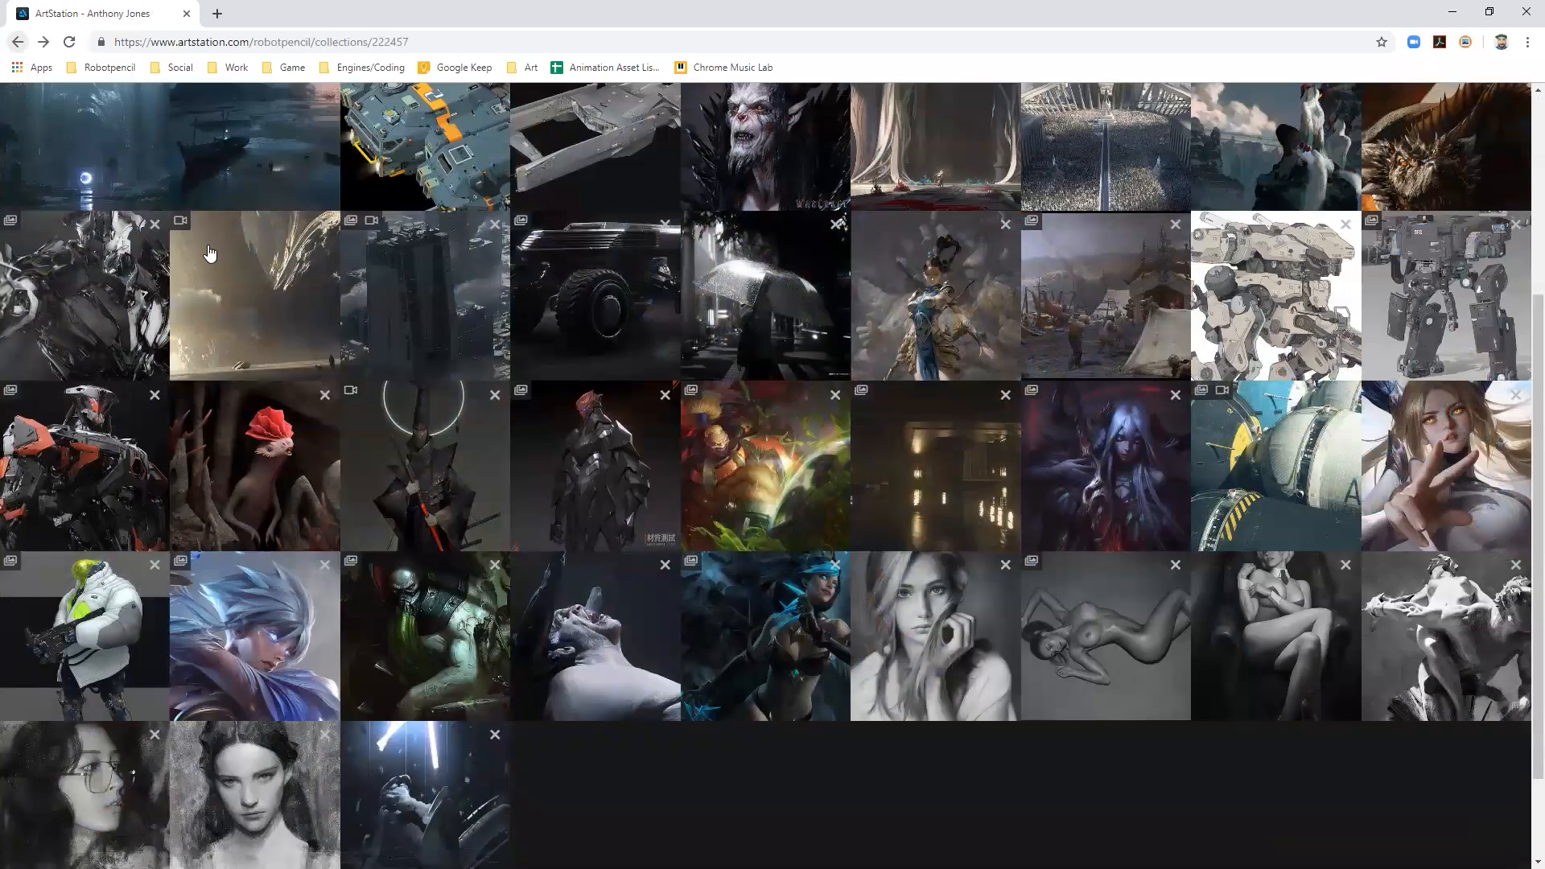
- View the B_B and Buggy Story Part 1 artworks from the Quality collection and return to the Collections overview
scroll(338, 370, down, 1)
click(69, 691)
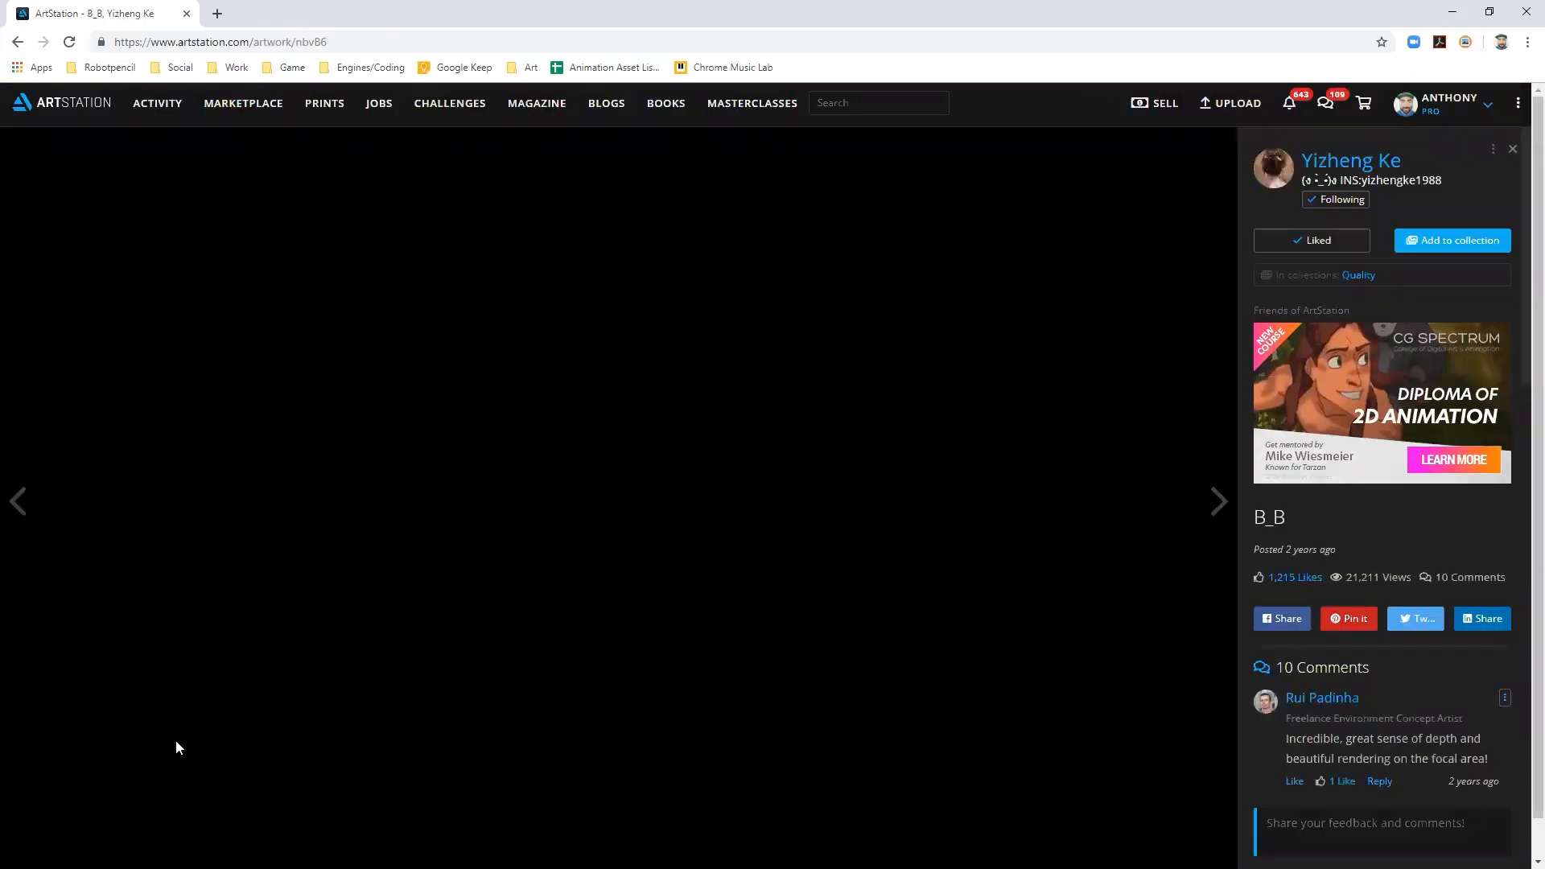
click(17, 41)
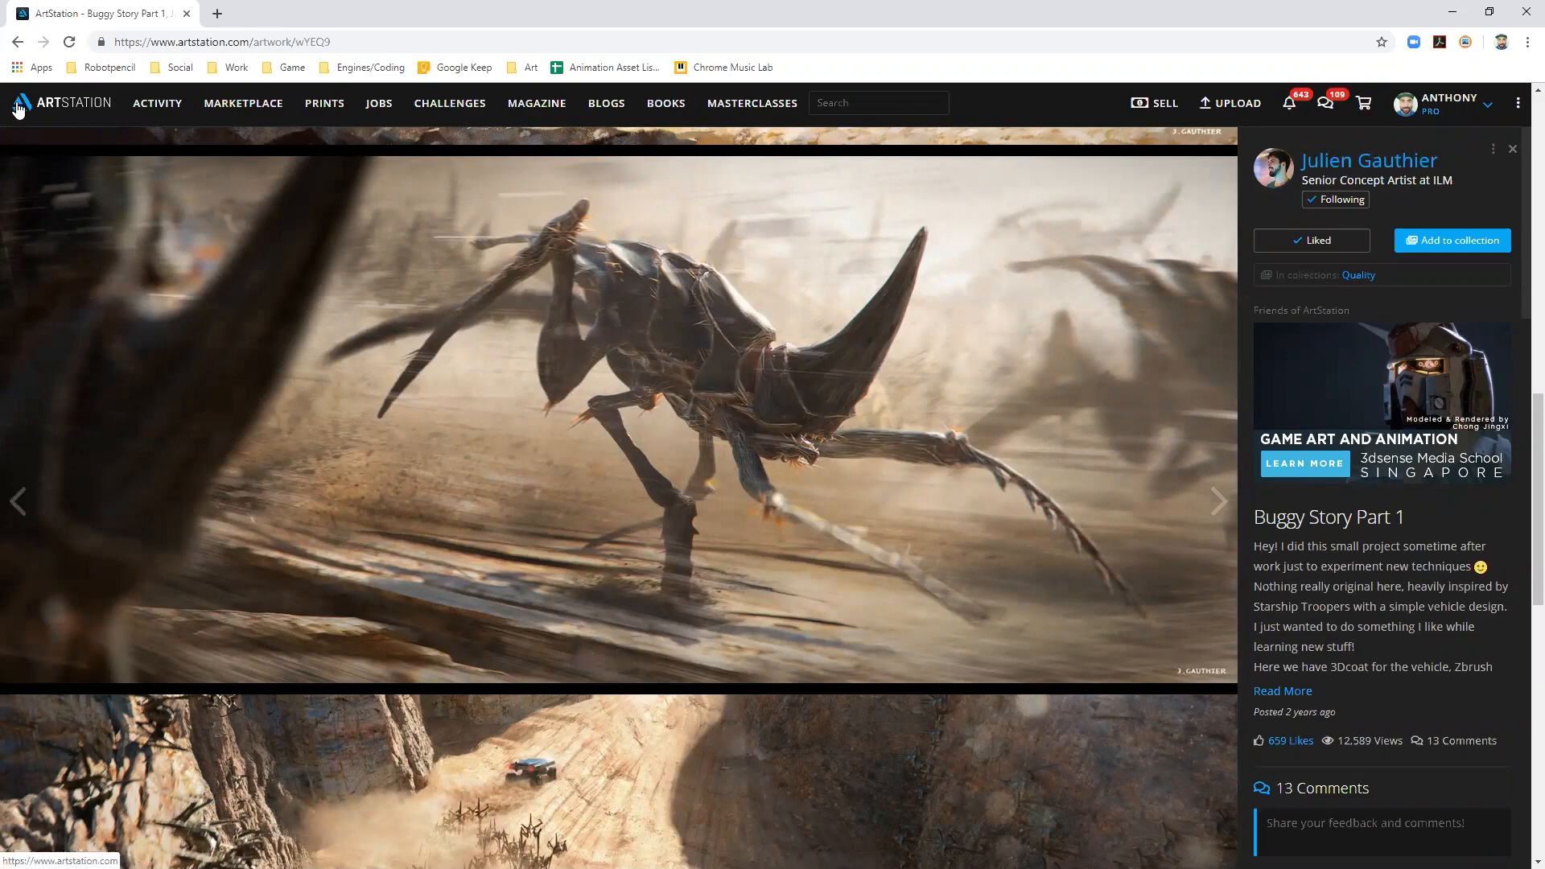
click(7, 44)
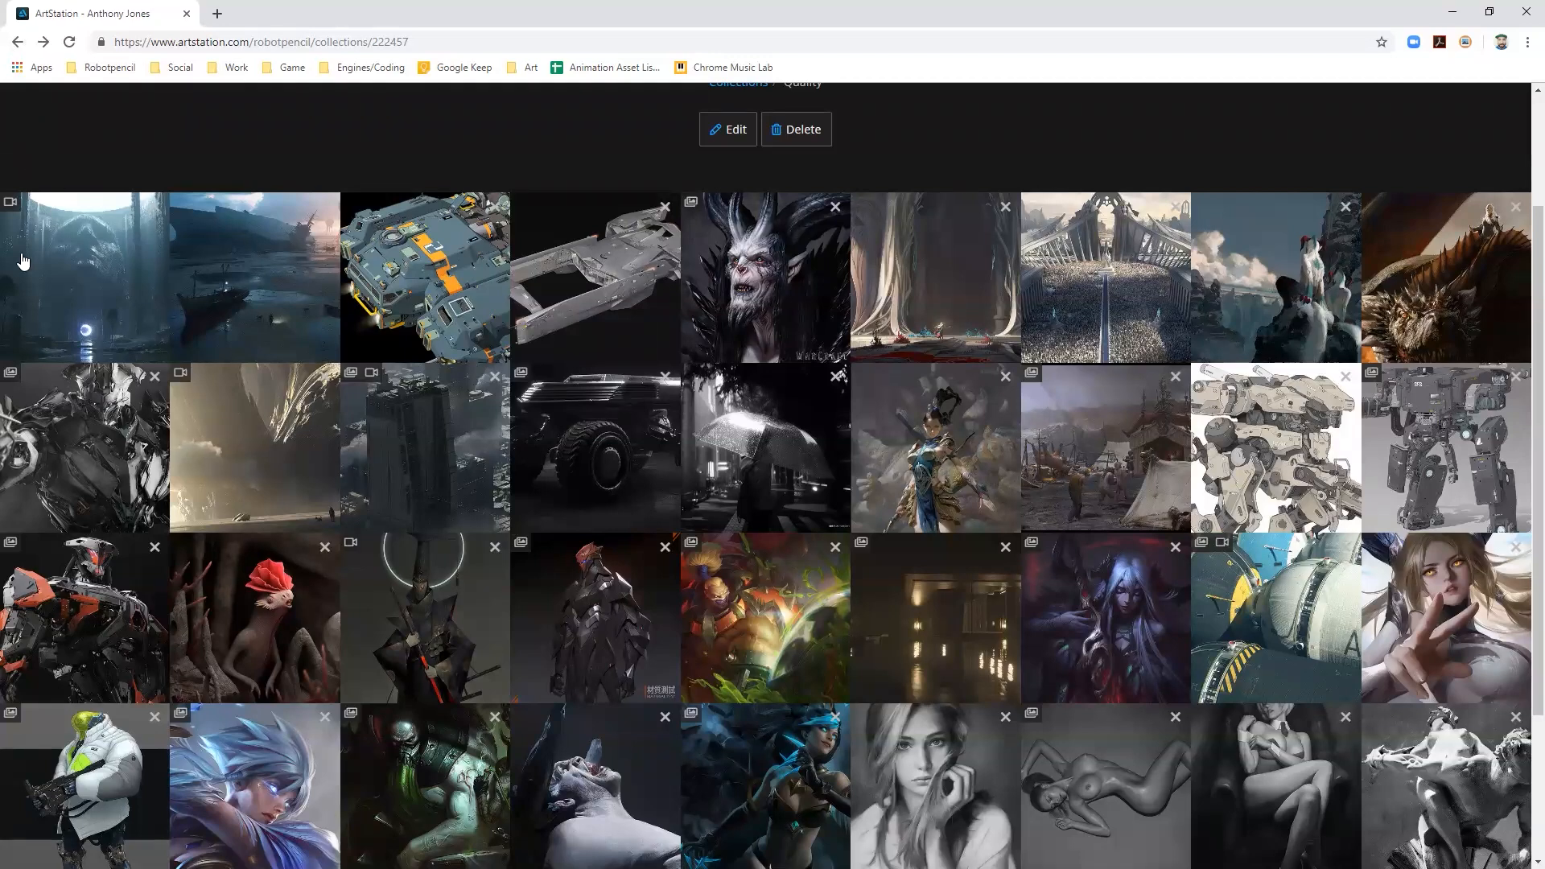
click(14, 39)
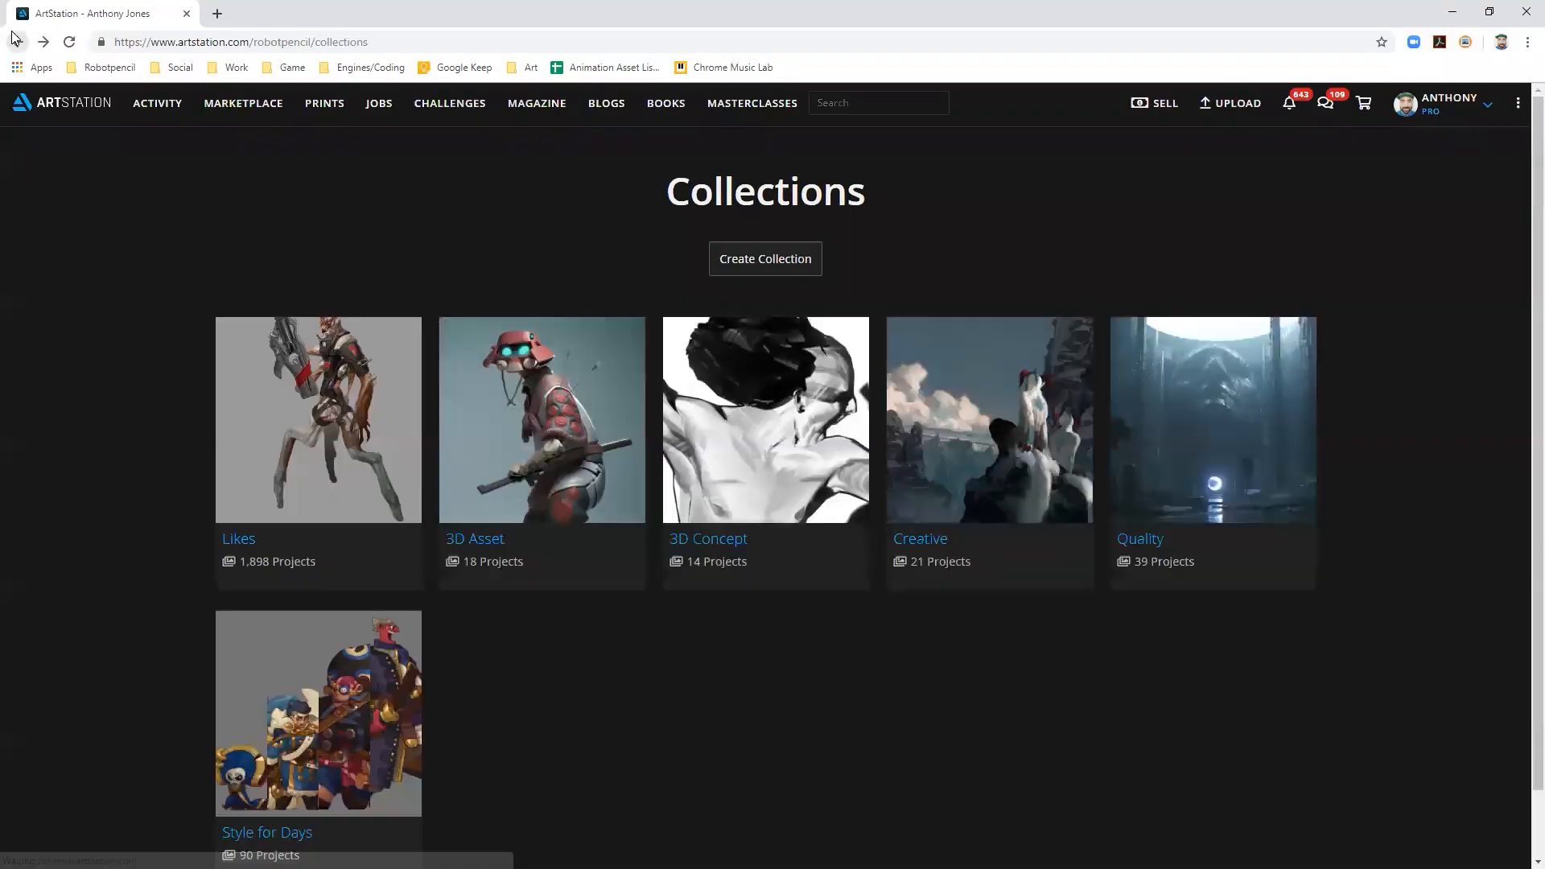
- Browse the Style for Days collection down to its last row and view the Venda Boxing artwork
click(338, 734)
scroll(829, 624, down, 1)
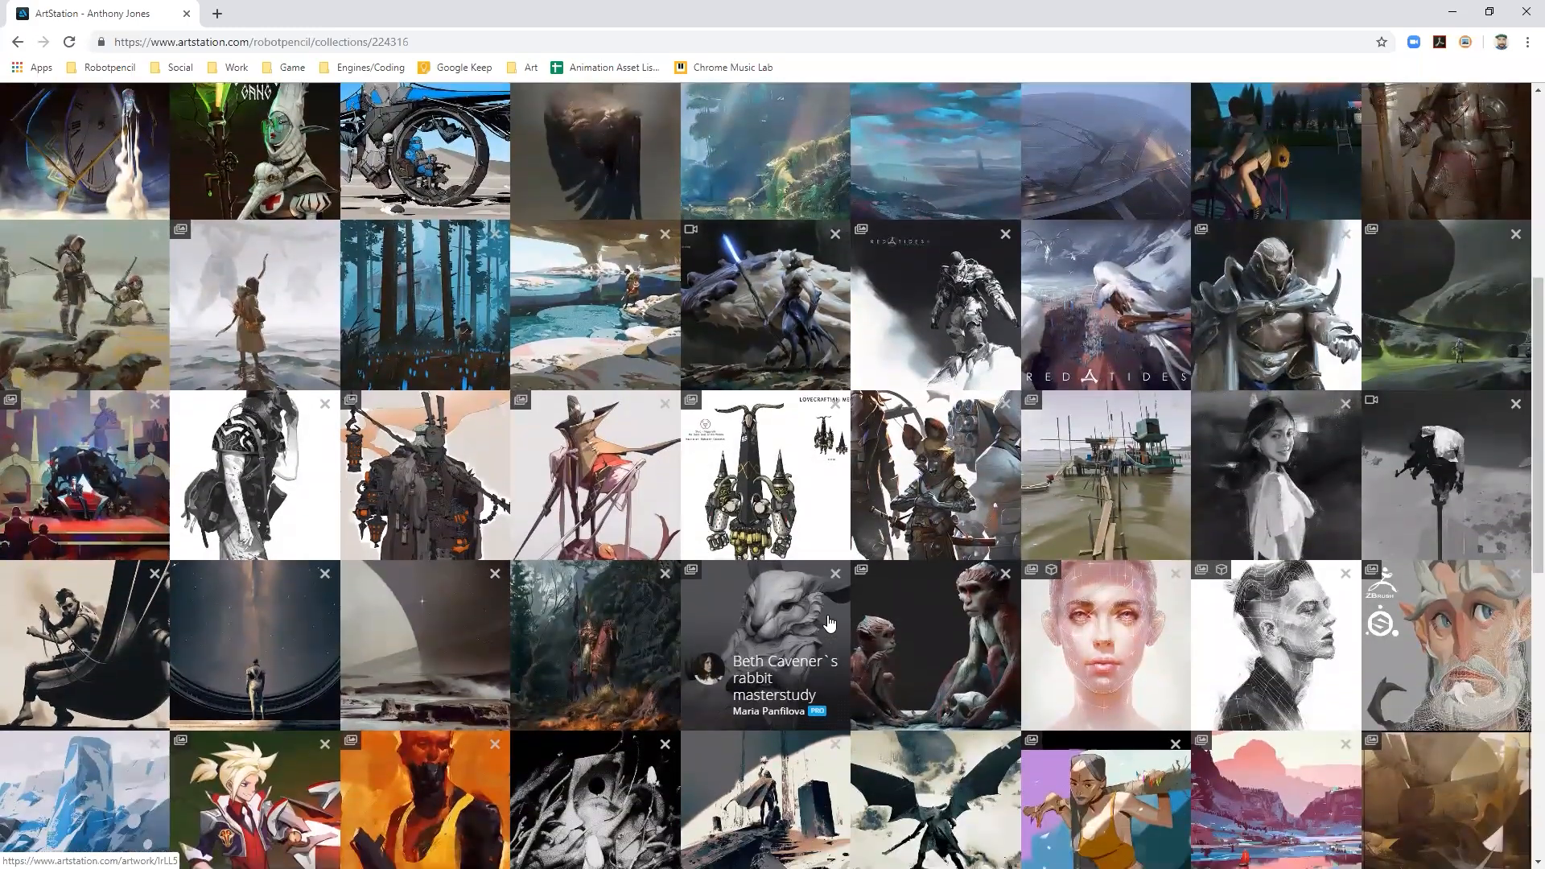
scroll(829, 624, down, 3)
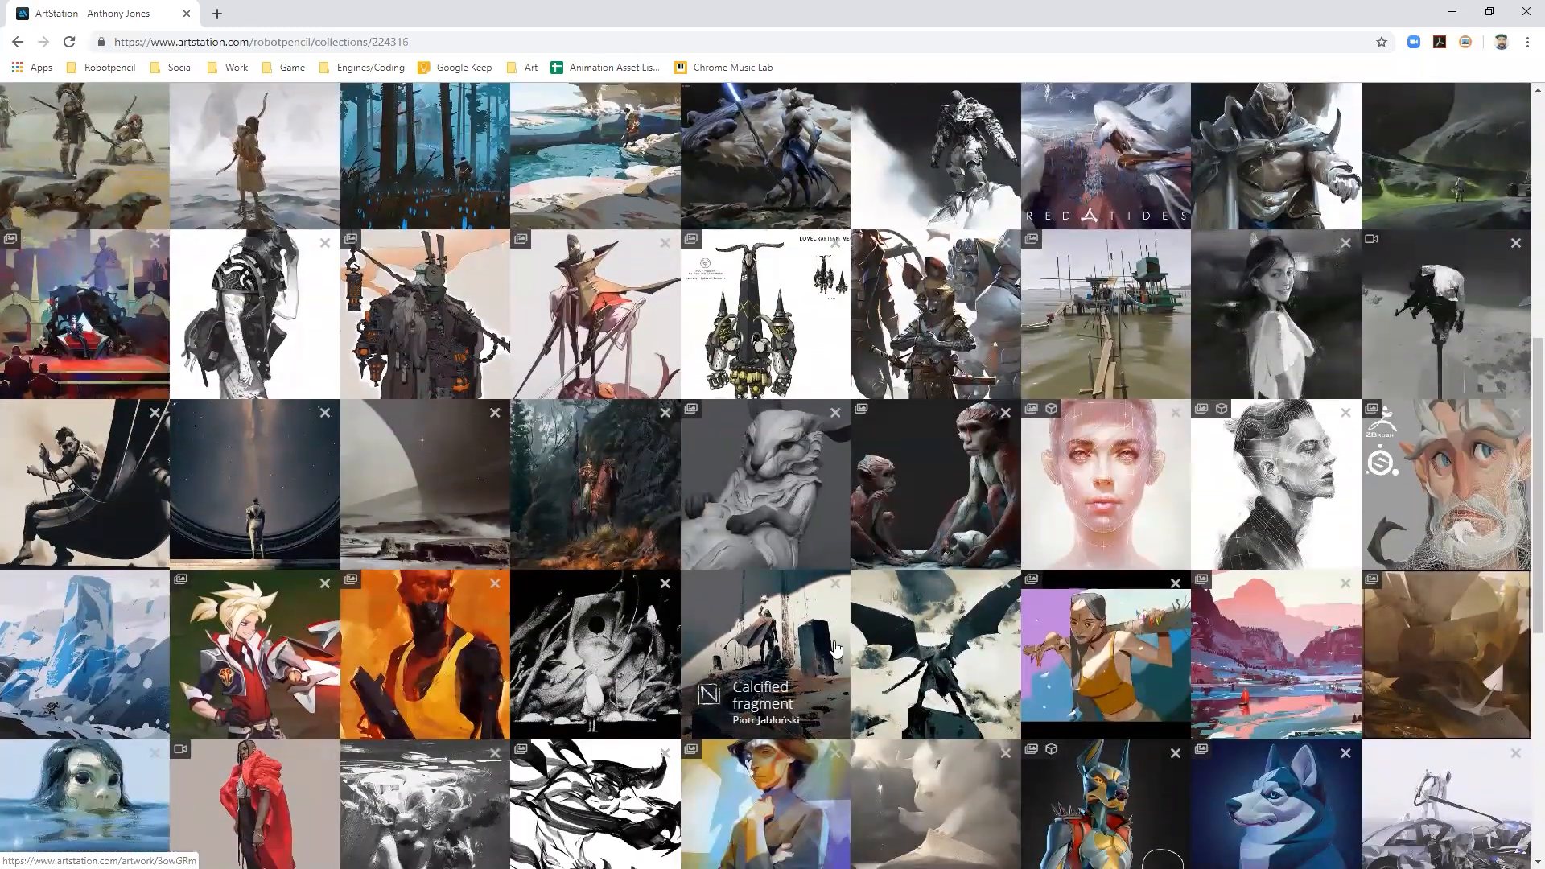
scroll(830, 644, down, 4)
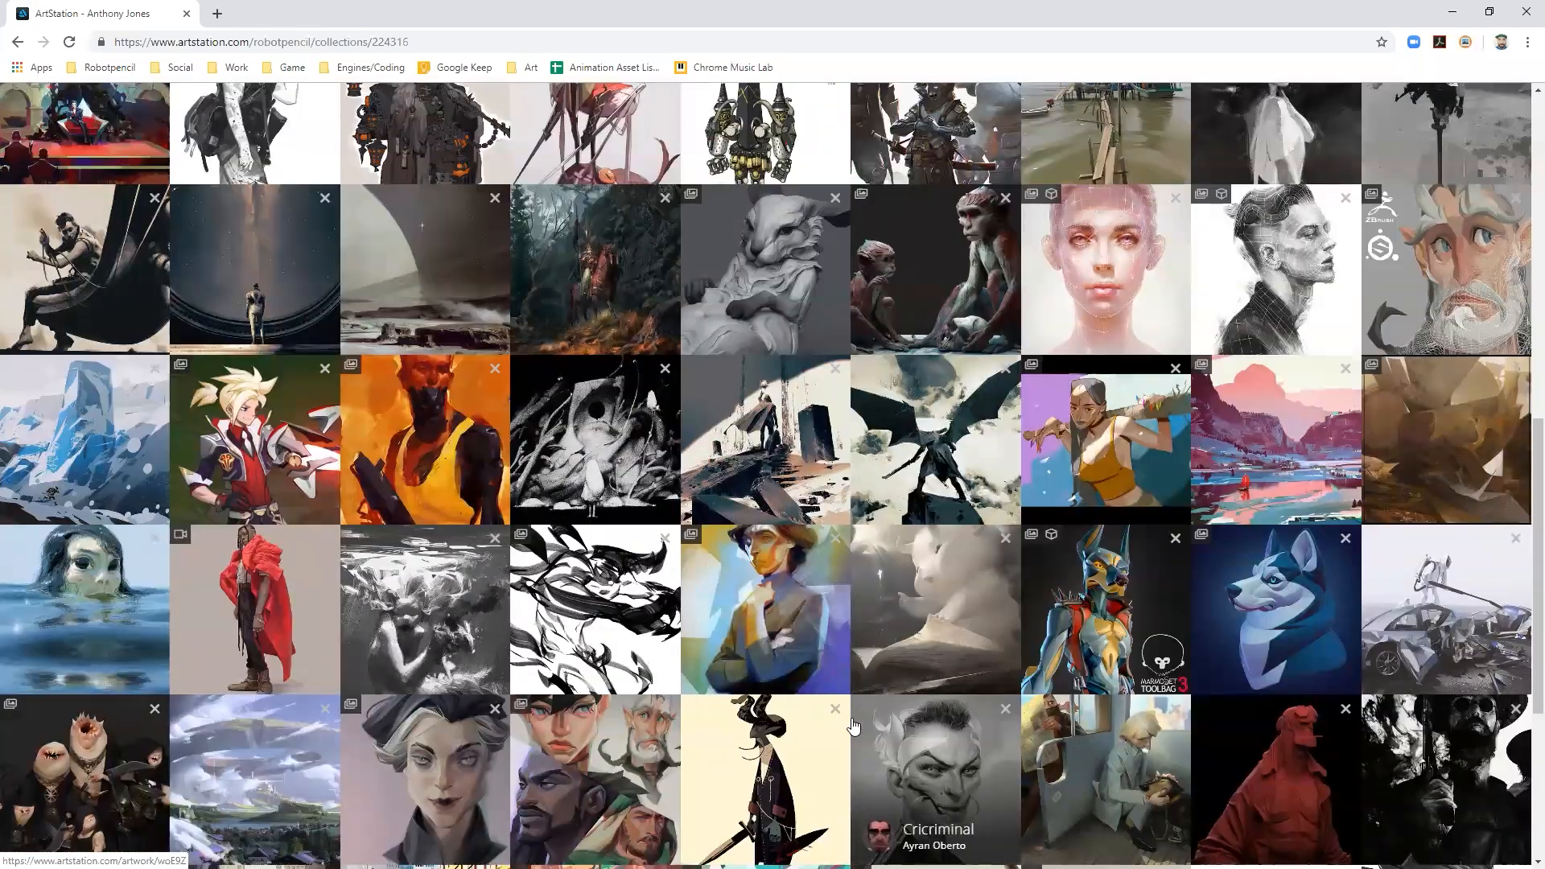
scroll(853, 727, down, 2)
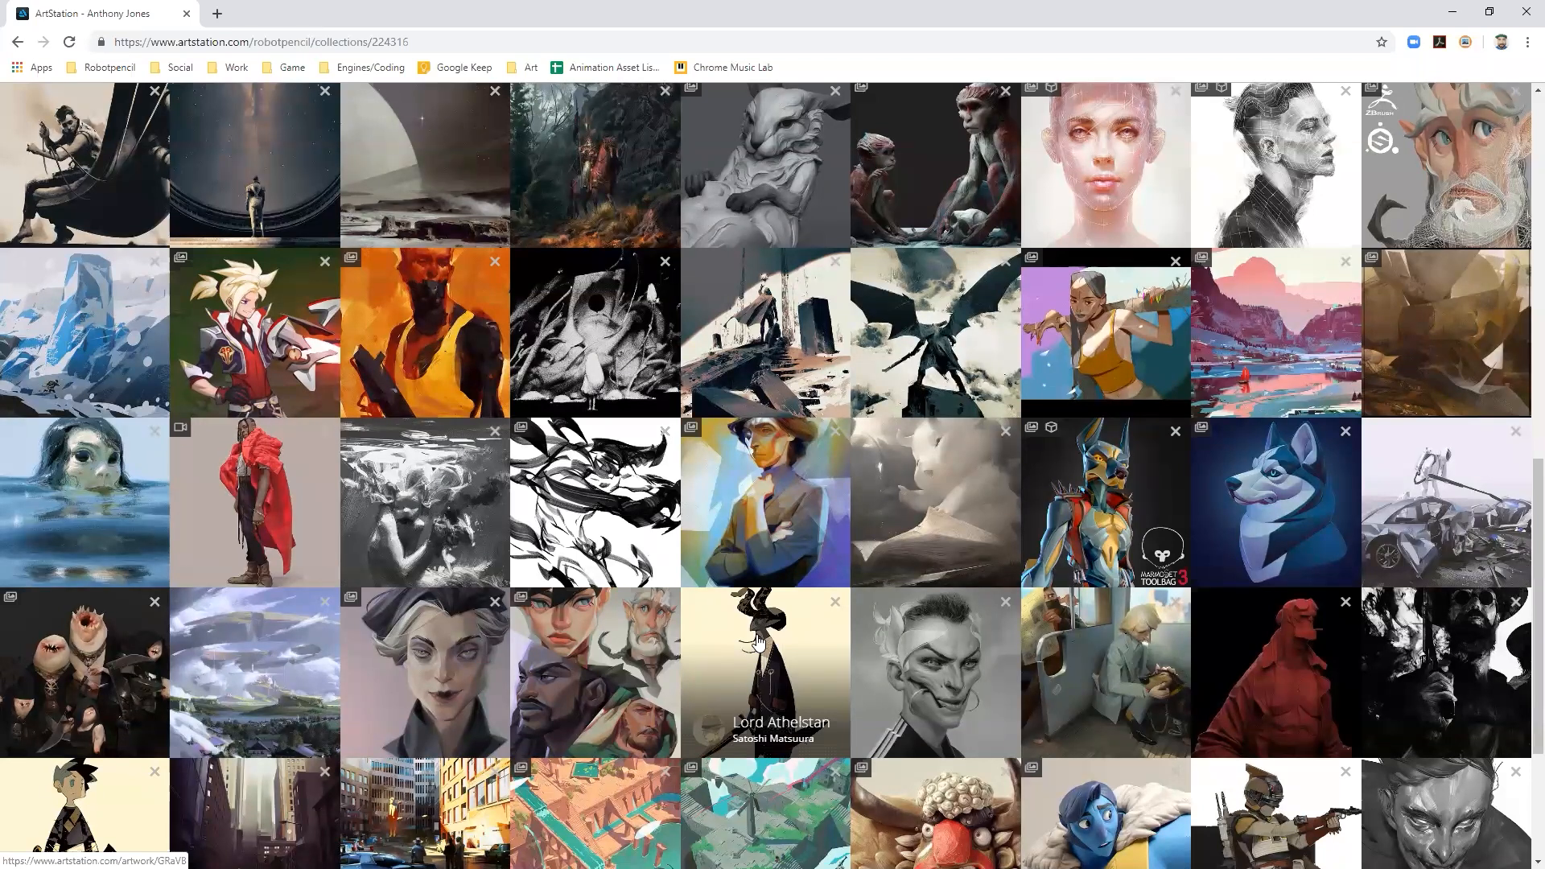
scroll(639, 736, down, 1)
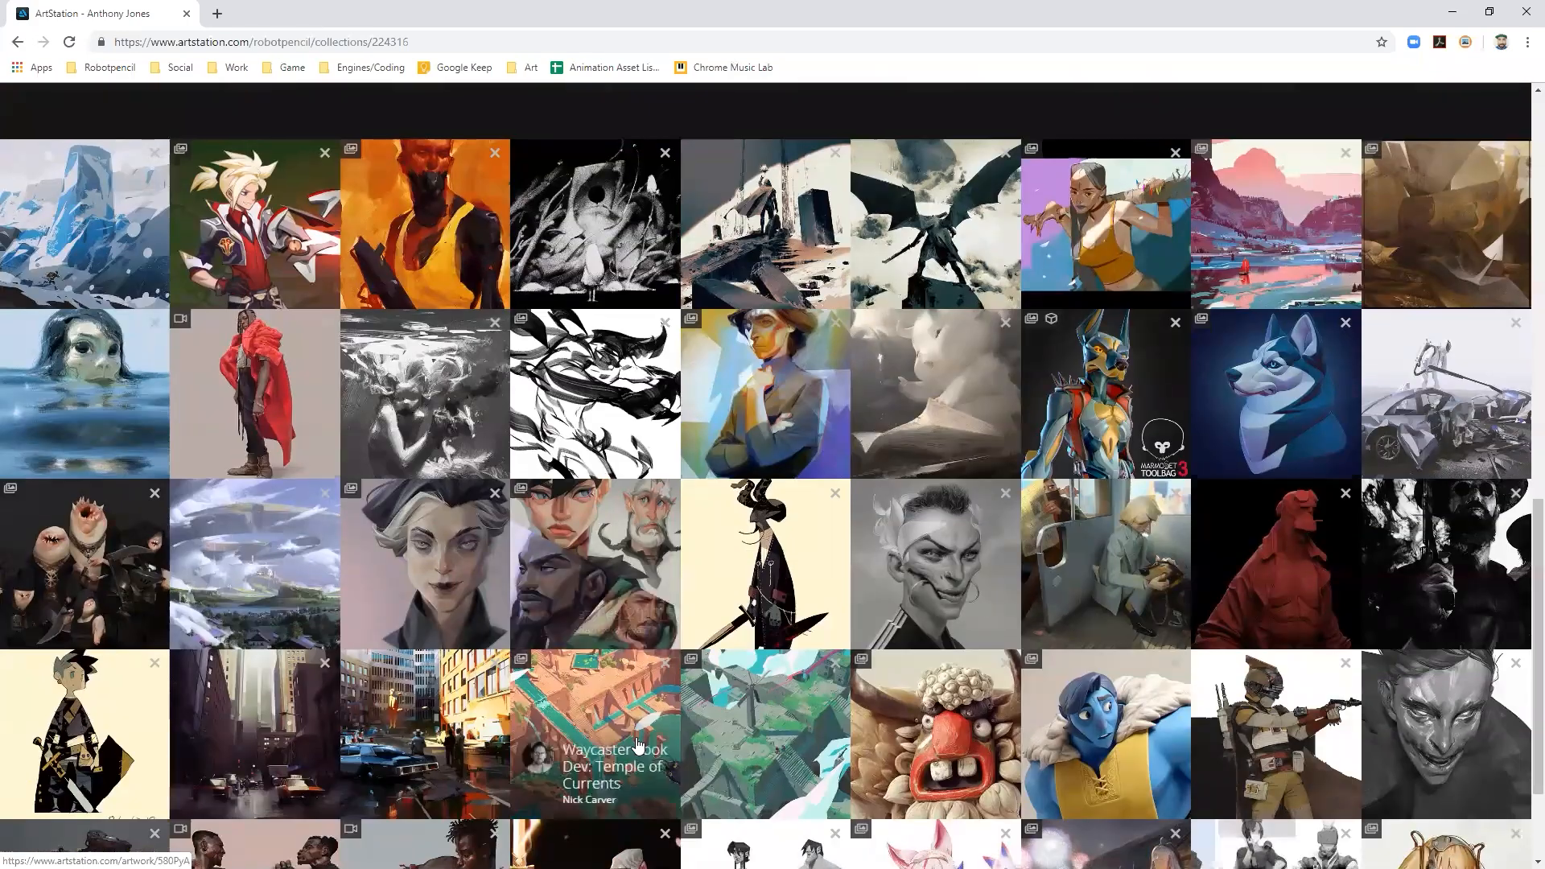
scroll(639, 745, down, 2)
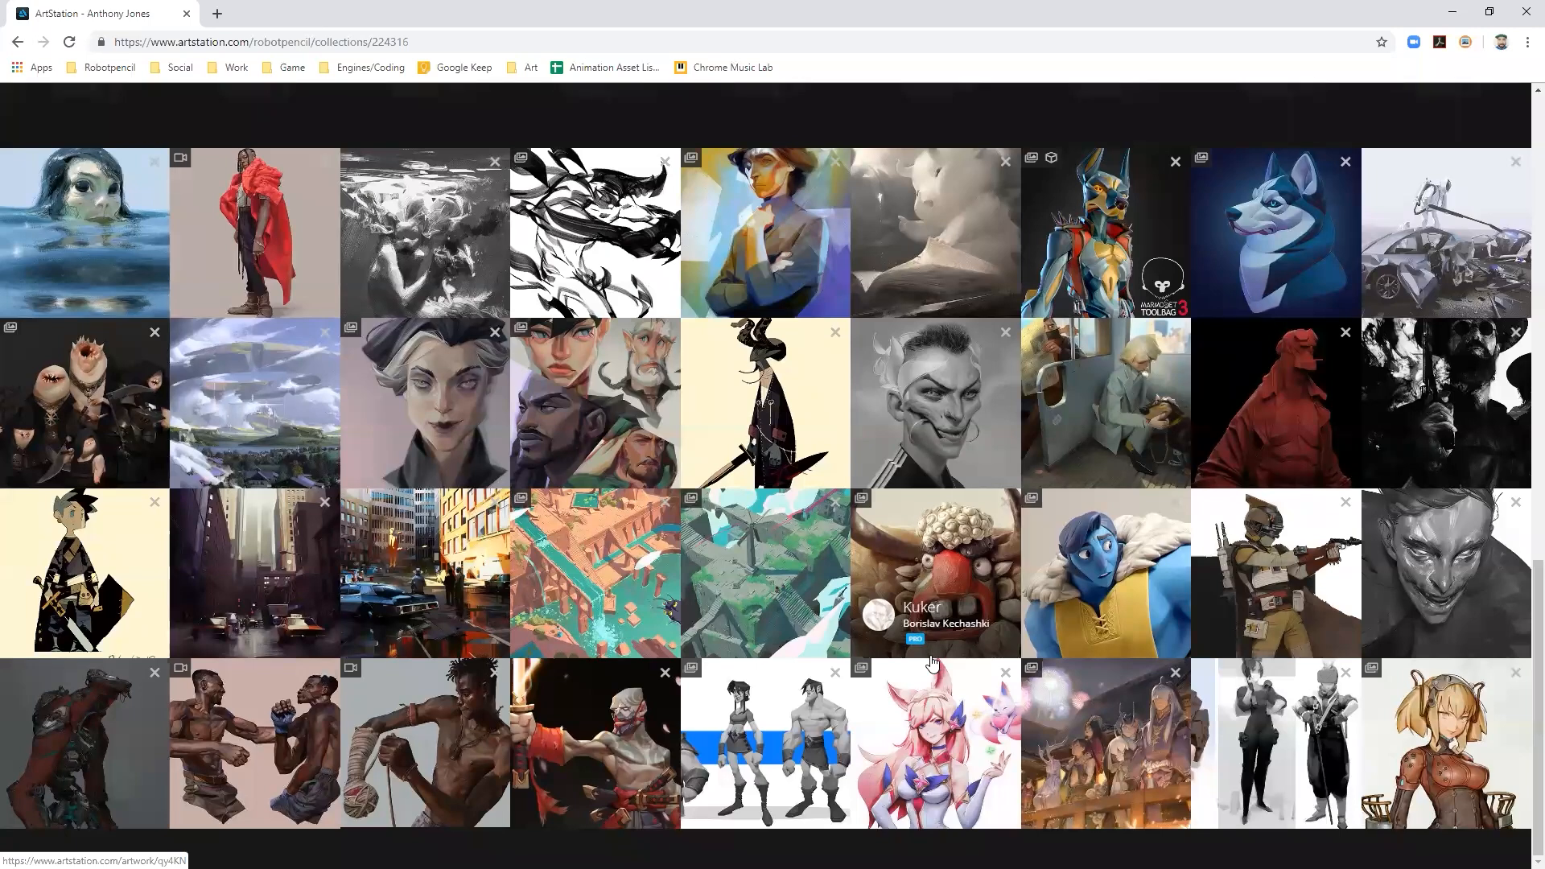
click(322, 690)
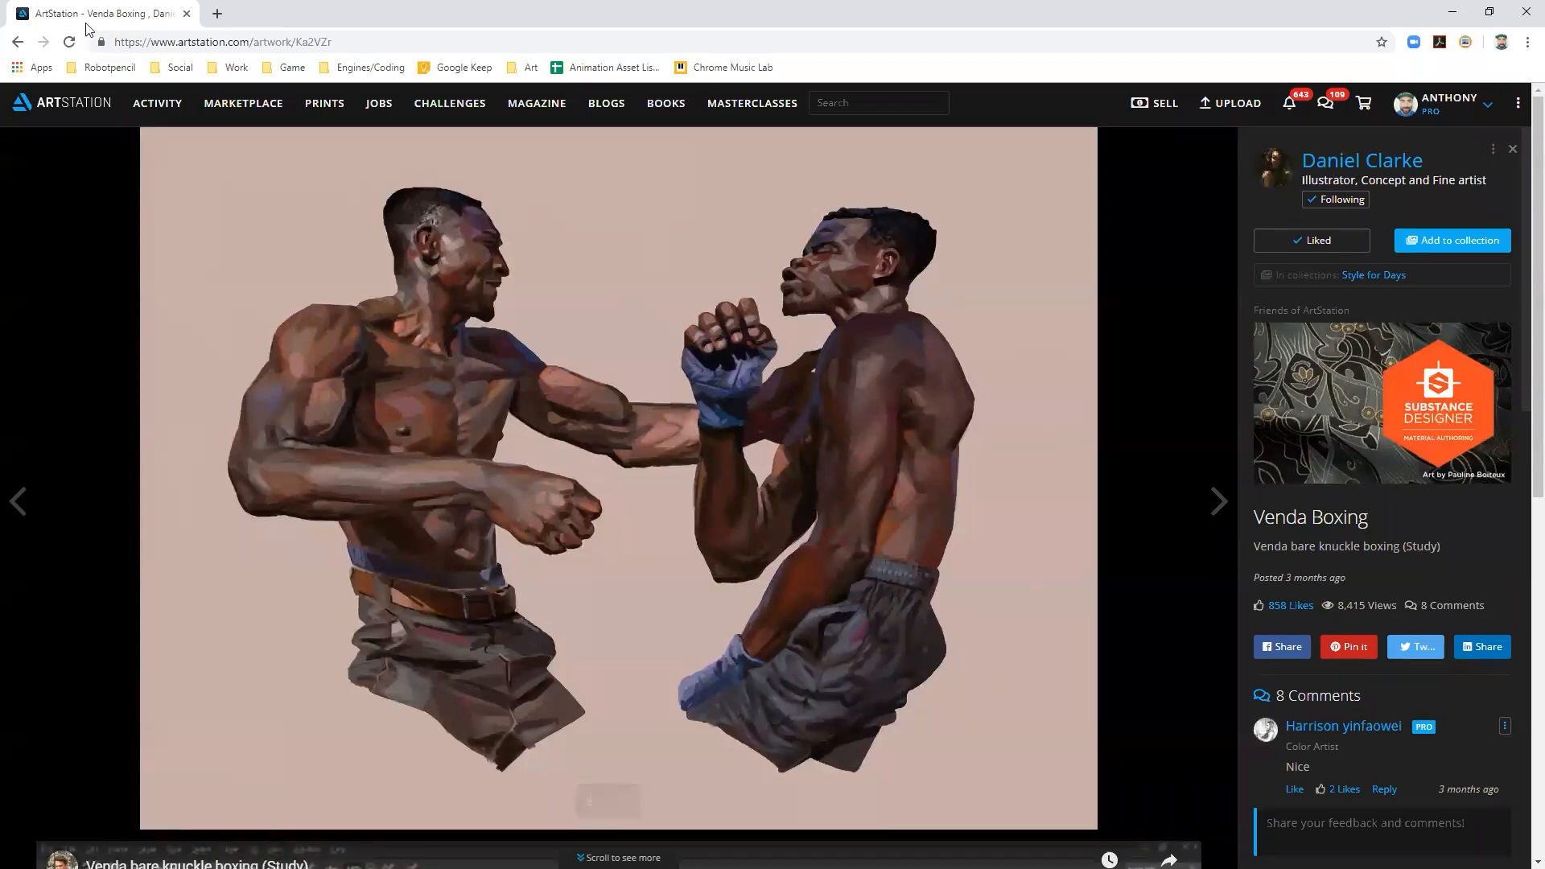
- Switch to Photoshop and sketch a bearded head in profile near the canvas's upper right corner with a small brush
click(1524, 13)
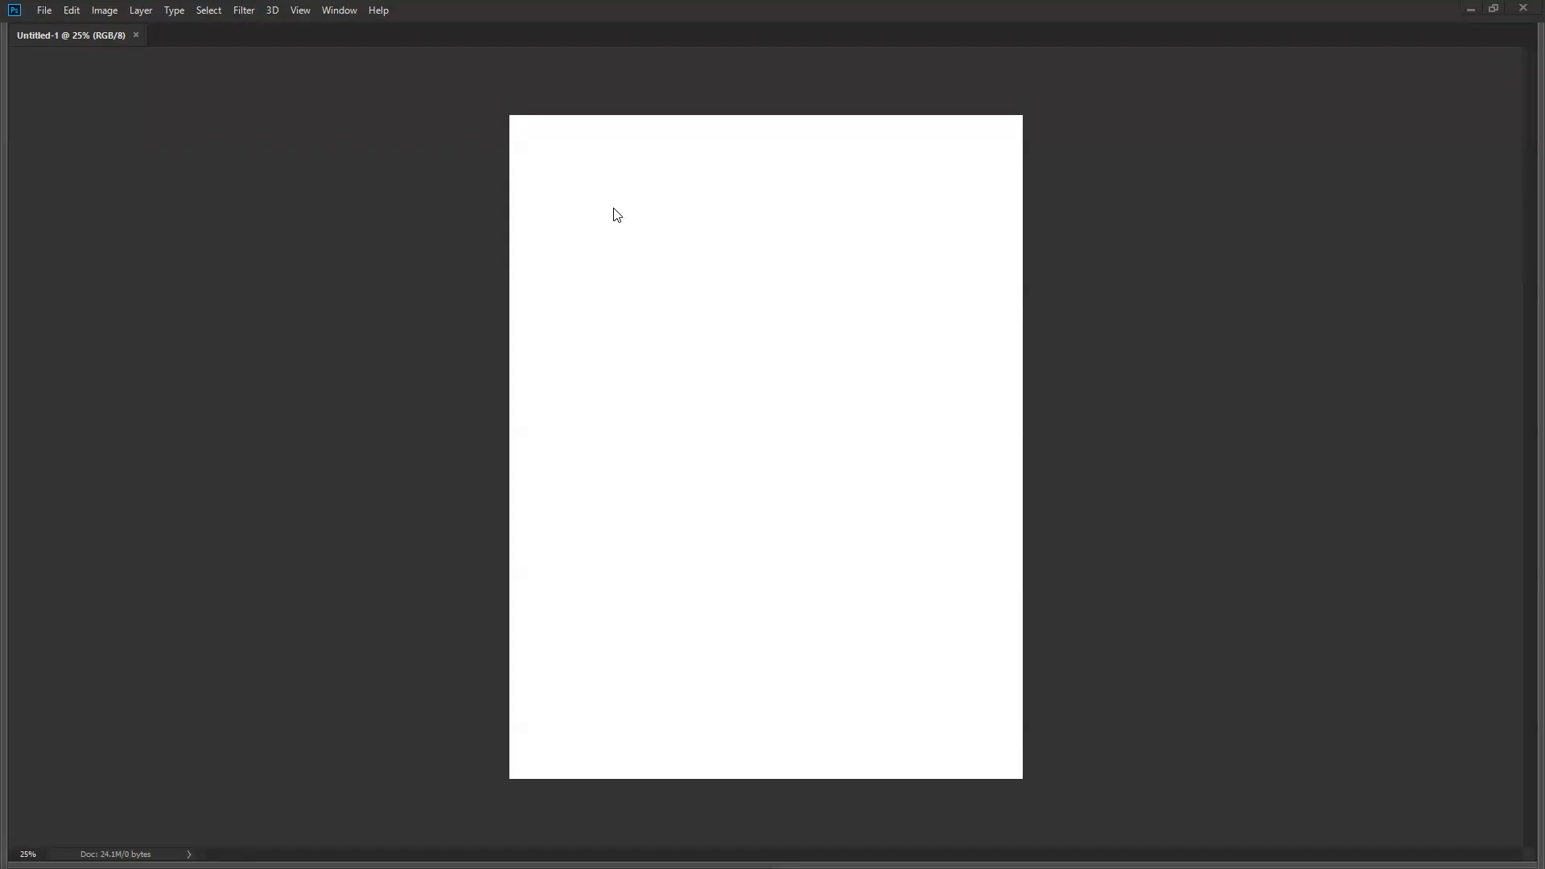
key(b)
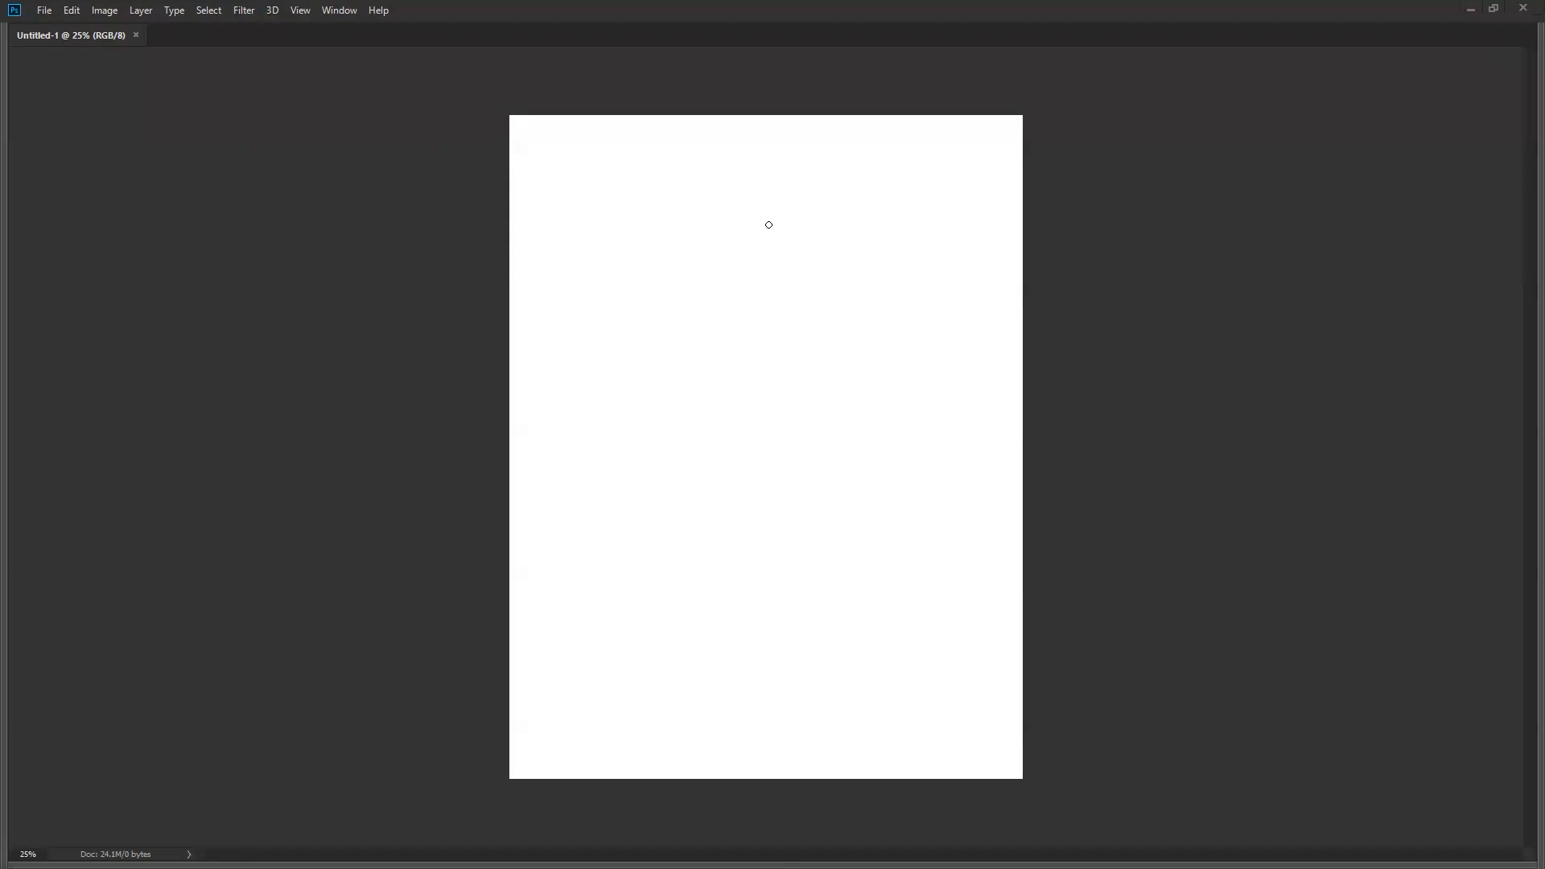
key(bracketright)
key(bracketright)
key(bracketright)
key(bracketright)
key(bracketright)
key(bracketright)
mouse_move(876, 180)
mouse_down()
mouse_move(780, 214)
mouse_move(800, 252)
mouse_move(834, 223)
mouse_up()
key(bracketleft)
key(bracketleft)
key(bracketleft)
key(bracketleft)
key(bracketleft)
mouse_move(920, 188)
mouse_down()
mouse_move(859, 194)
mouse_move(838, 229)
mouse_move(859, 231)
mouse_up()
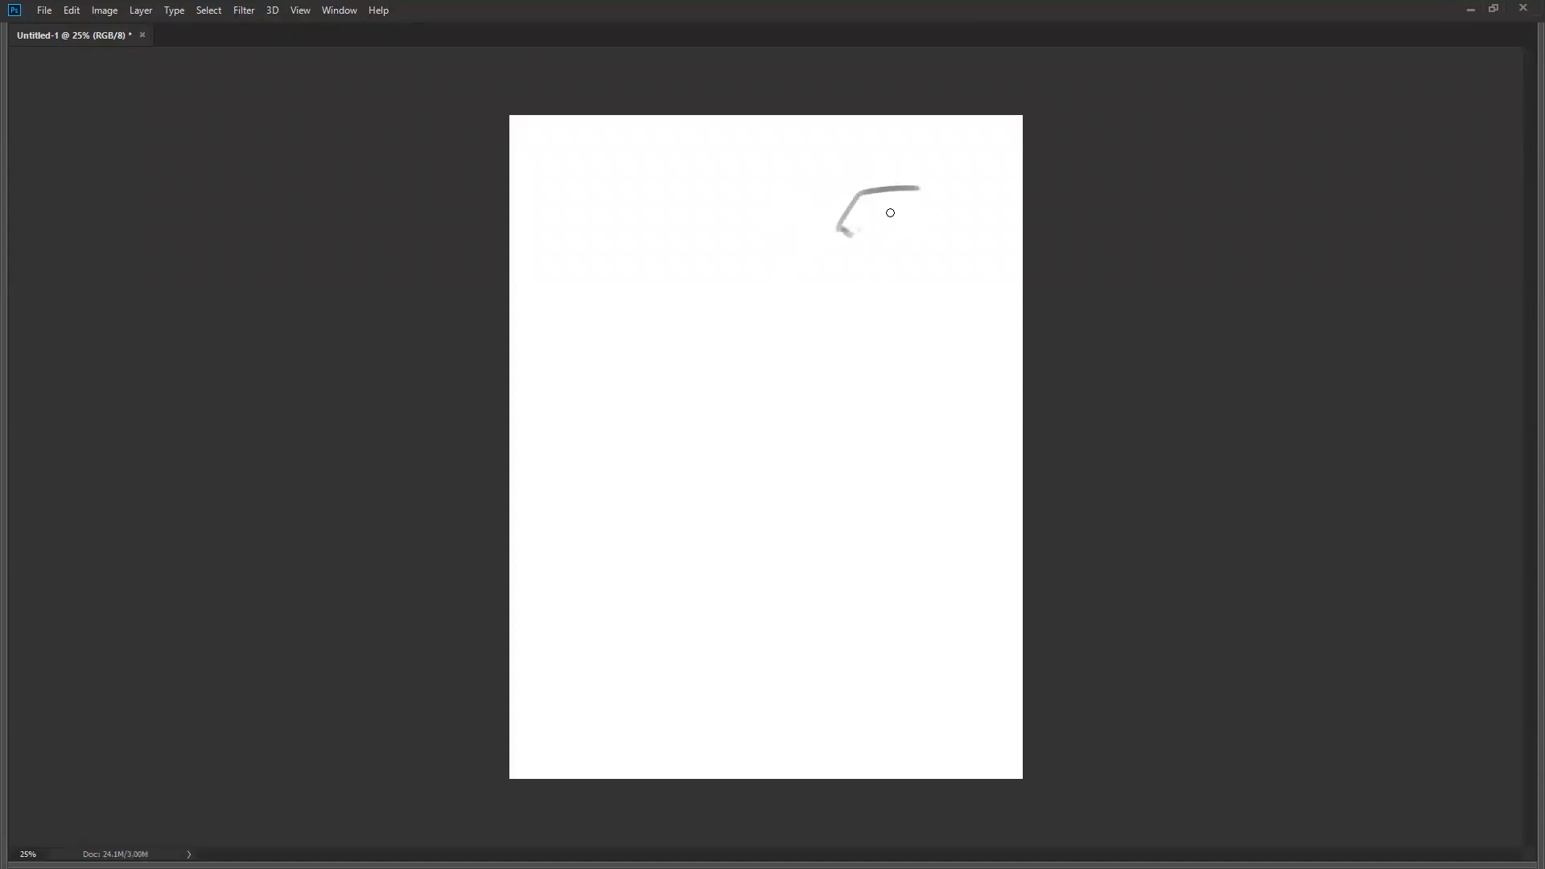
mouse_move(917, 189)
mouse_down()
mouse_move(876, 291)
mouse_move(853, 212)
mouse_move(795, 322)
mouse_move(912, 256)
mouse_move(884, 269)
mouse_move(892, 242)
mouse_move(881, 254)
mouse_move(916, 215)
mouse_move(895, 231)
mouse_move(853, 213)
mouse_move(862, 225)
mouse_move(833, 247)
mouse_move(849, 217)
mouse_move(833, 253)
mouse_up()
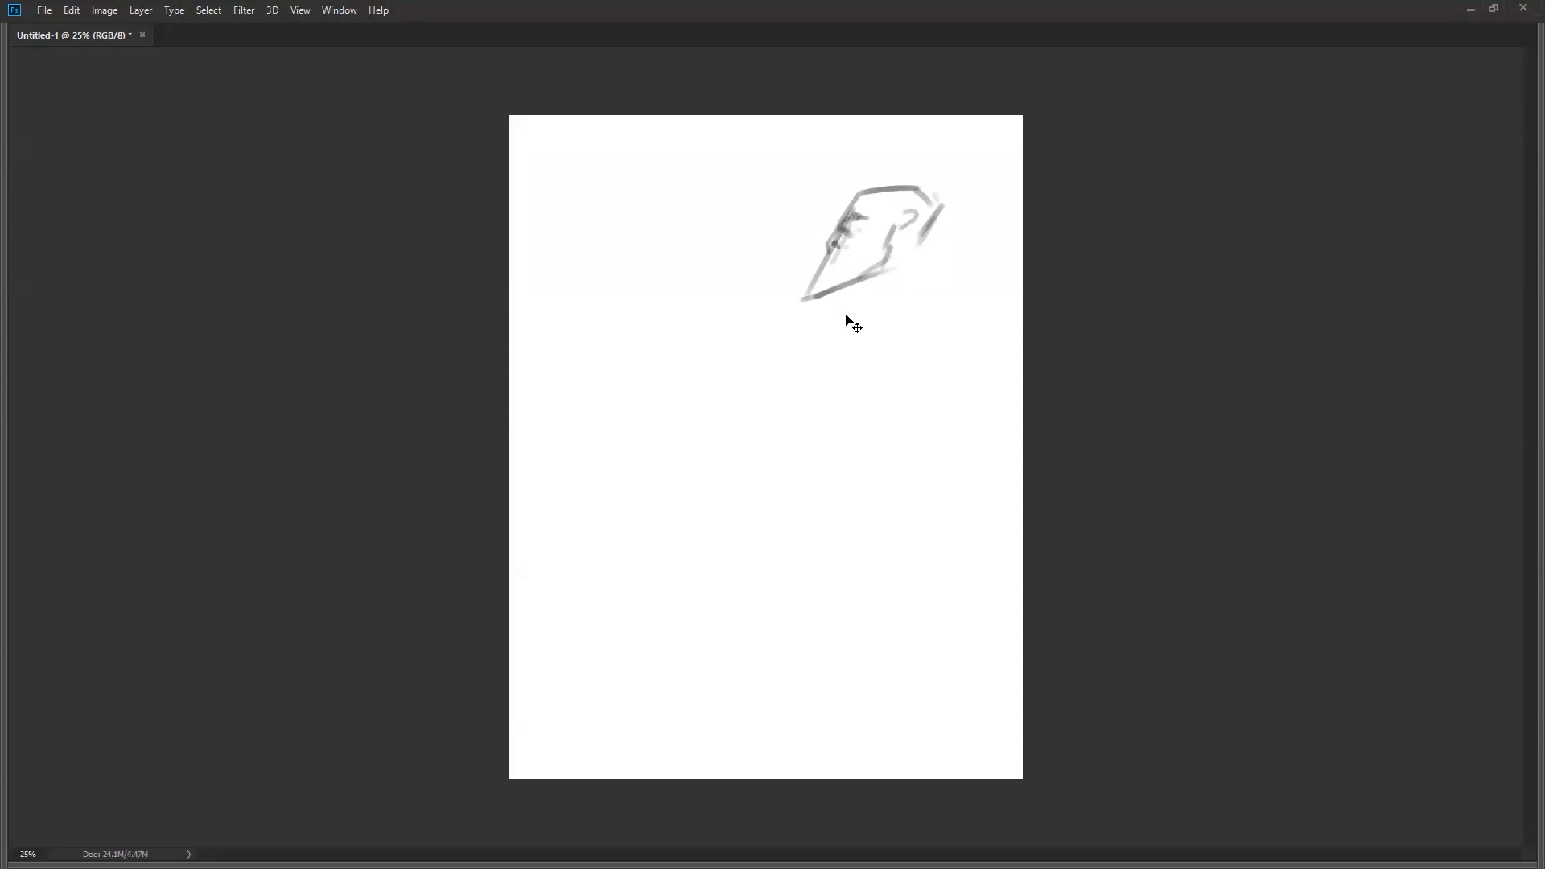
- Flip the canvas horizontally and sketch the shoulder curve, neck and front chest lines below the head
key(ctrl+h)
drag(691, 277, 682, 286)
drag(703, 286, 718, 289)
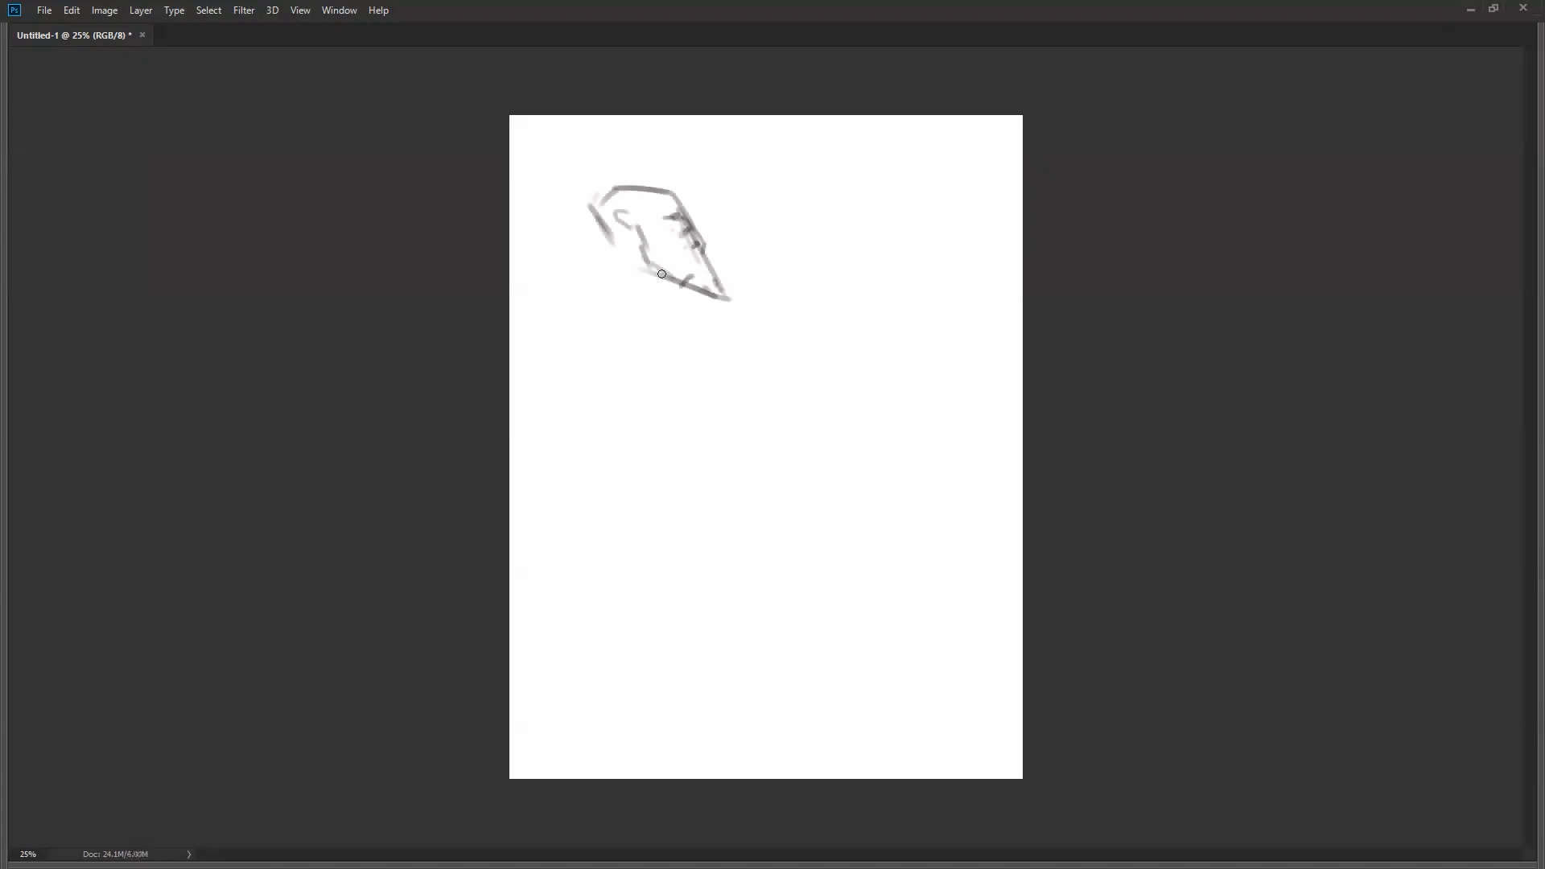
mouse_move(612, 228)
mouse_down()
mouse_move(615, 269)
mouse_move(636, 288)
mouse_move(557, 310)
mouse_move(628, 288)
mouse_move(718, 348)
mouse_up()
drag(685, 289, 722, 379)
drag(699, 319, 748, 377)
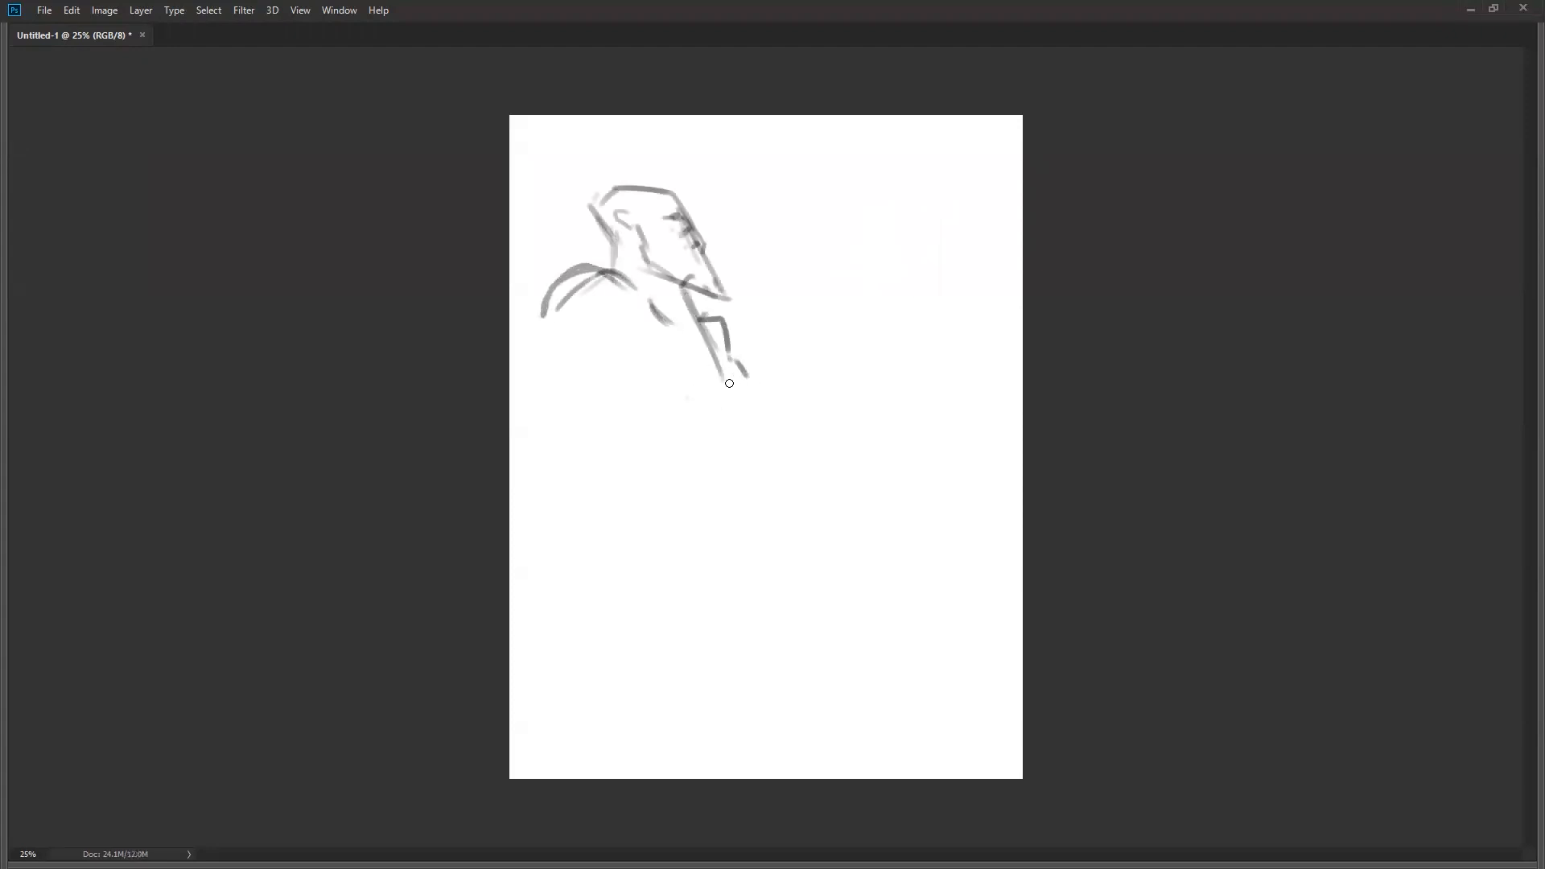
- Sketch the near upper arm and the overlapping collar and chest lines beneath the shoulder
drag(564, 346, 668, 410)
drag(554, 306, 660, 409)
drag(592, 340, 662, 398)
mouse_move(621, 282)
mouse_down()
mouse_move(716, 394)
mouse_move(712, 381)
mouse_up()
mouse_move(612, 263)
mouse_down()
mouse_move(631, 314)
mouse_move(628, 330)
mouse_move(609, 321)
mouse_move(631, 309)
mouse_move(672, 334)
mouse_move(718, 399)
mouse_up()
drag(572, 327, 679, 433)
mouse_move(597, 271)
mouse_down()
mouse_move(662, 306)
mouse_move(602, 265)
mouse_move(623, 256)
mouse_move(670, 315)
mouse_move(681, 283)
mouse_move(700, 317)
mouse_up()
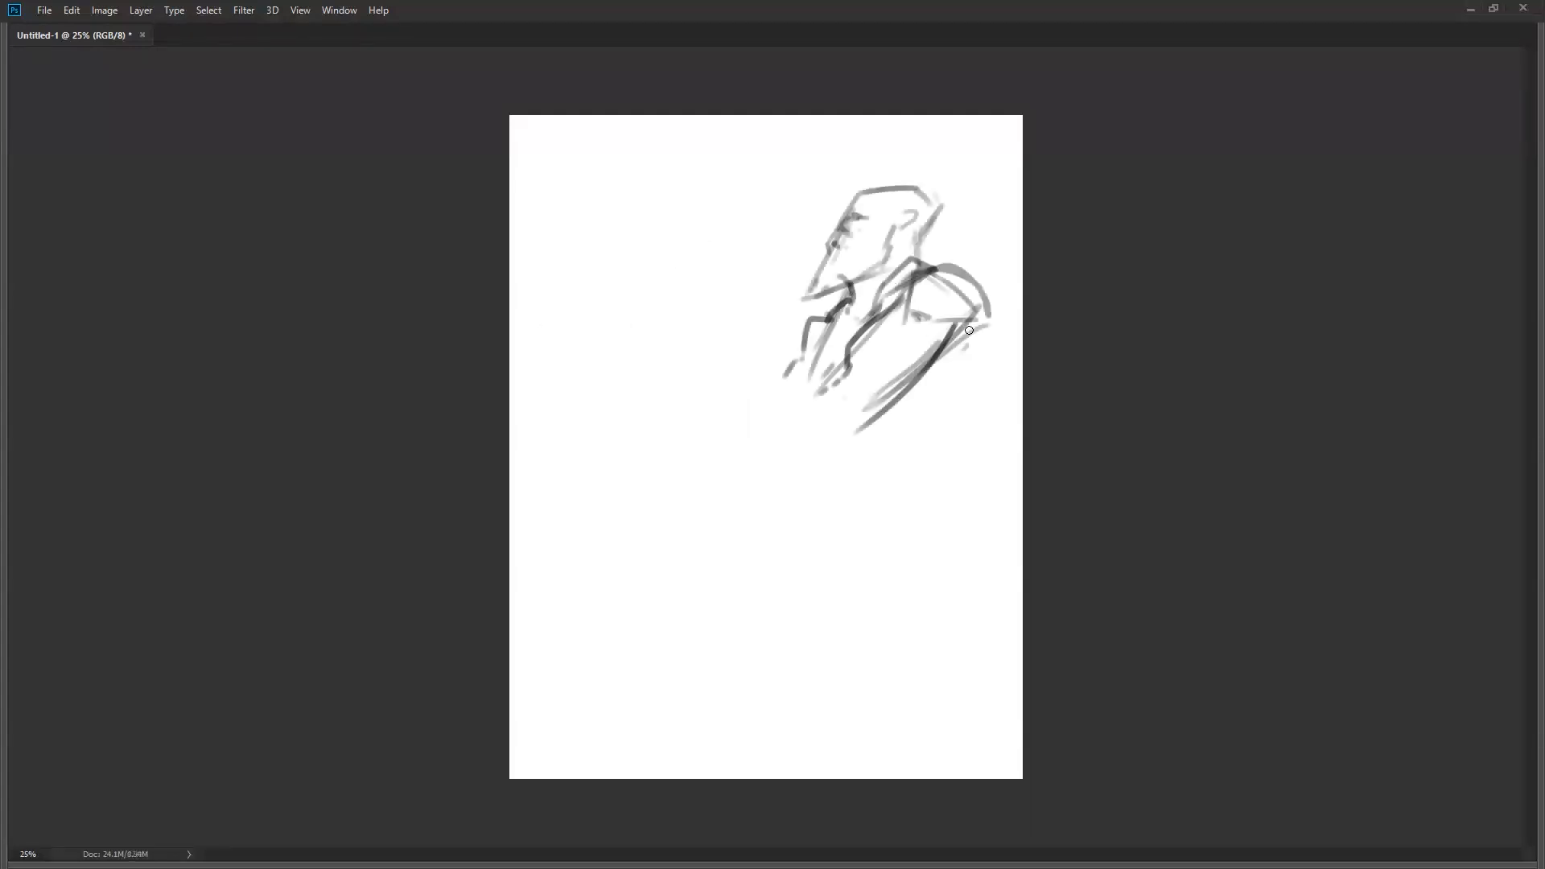
- Draw the slanted back line from the shoulder down to the waist, redoing the first stroke
mouse_move(980, 300)
mouse_down()
mouse_move(866, 492)
mouse_move(819, 506)
mouse_up()
key(ctrl+z)
drag(982, 299, 860, 483)
mouse_move(902, 433)
mouse_down()
mouse_move(859, 481)
mouse_move(821, 481)
mouse_up()
- Sketch the near forearm stretched forward from the elbow to the wrist, including the elbow crease
mouse_move(831, 385)
mouse_down()
mouse_move(640, 448)
mouse_move(634, 479)
mouse_up()
drag(634, 464, 756, 472)
drag(700, 473, 885, 407)
drag(761, 407, 834, 407)
drag(850, 412, 890, 385)
drag(761, 404, 894, 364)
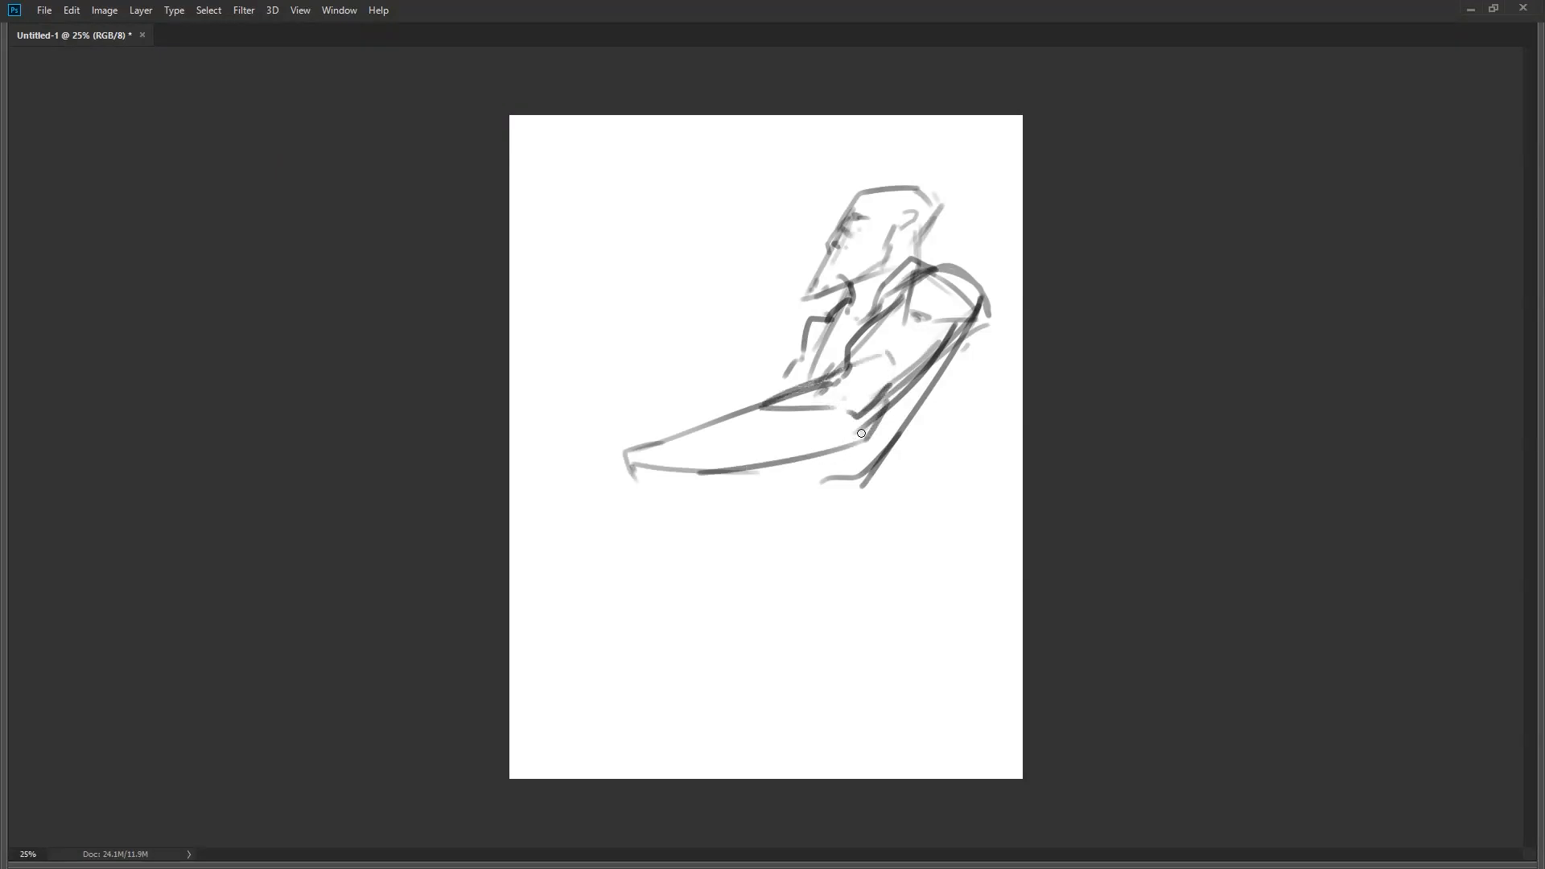
- Add the forearm's inner contour and sketch a closed fist at the end of the wrist
mouse_move(691, 430)
mouse_down()
mouse_move(840, 451)
mouse_move(892, 483)
mouse_move(874, 458)
mouse_move(890, 443)
mouse_move(929, 443)
mouse_move(914, 456)
mouse_move(973, 422)
mouse_move(1000, 468)
mouse_up()
key(ctrl+shift+h)
drag(888, 480, 909, 511)
mouse_move(932, 437)
mouse_down()
mouse_move(964, 459)
mouse_move(939, 466)
mouse_move(979, 481)
mouse_move(954, 450)
mouse_move(953, 485)
mouse_move(929, 465)
mouse_move(948, 472)
mouse_move(947, 505)
mouse_move(985, 494)
mouse_move(993, 465)
mouse_move(922, 504)
mouse_up()
- Flip the canvas back and strengthen the front chest line and the waist line under the forearm
key(ctrl+h)
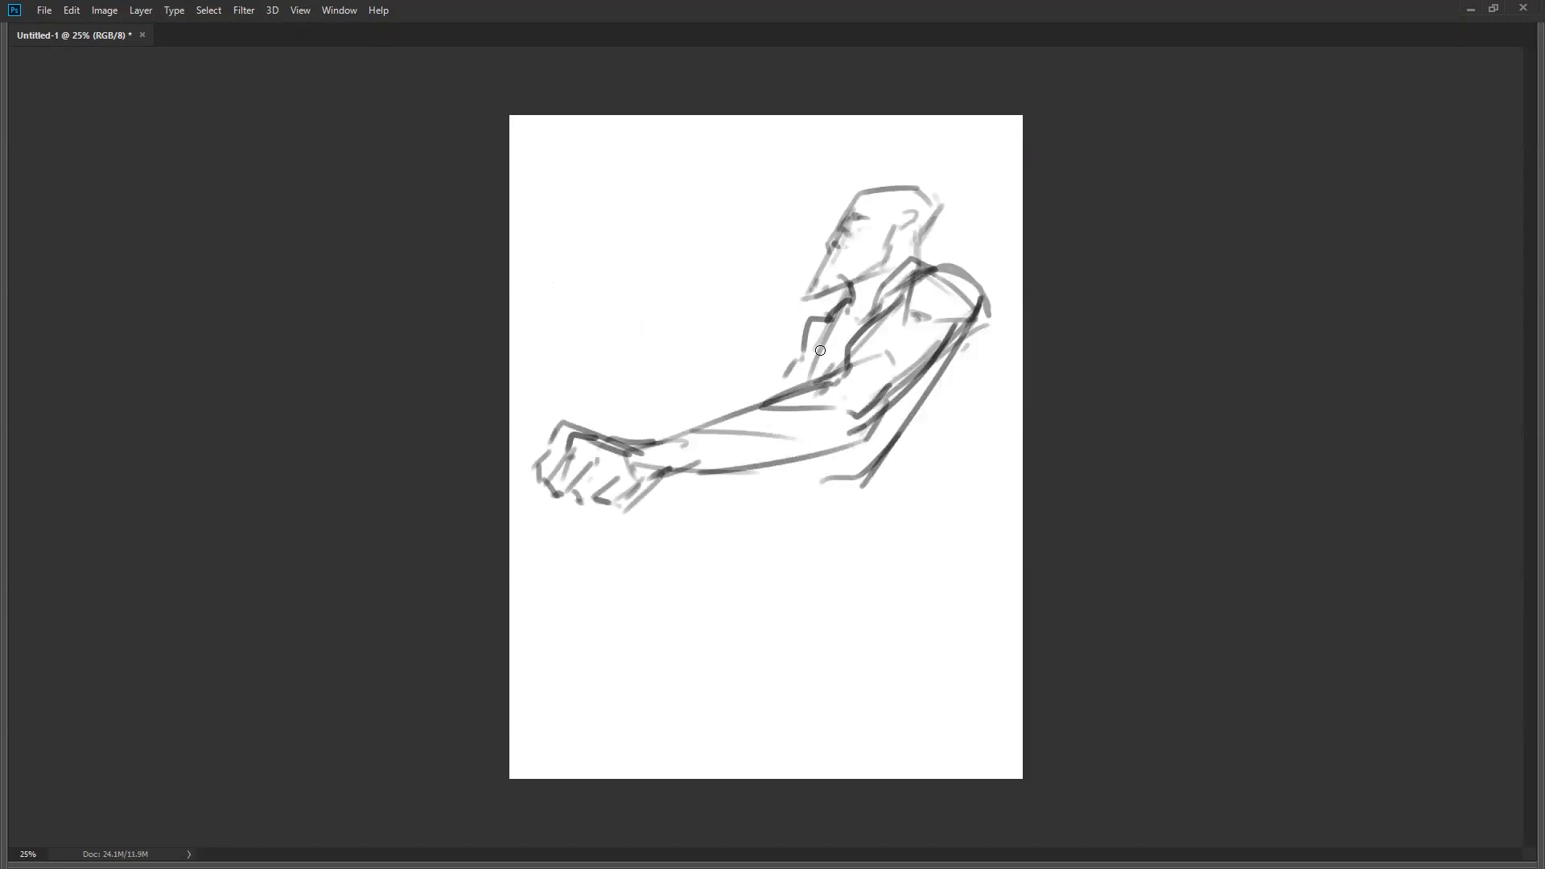
drag(845, 314, 771, 404)
mouse_move(760, 472)
mouse_down()
mouse_move(807, 457)
mouse_move(863, 495)
mouse_move(761, 474)
mouse_move(740, 487)
mouse_move(779, 482)
mouse_up()
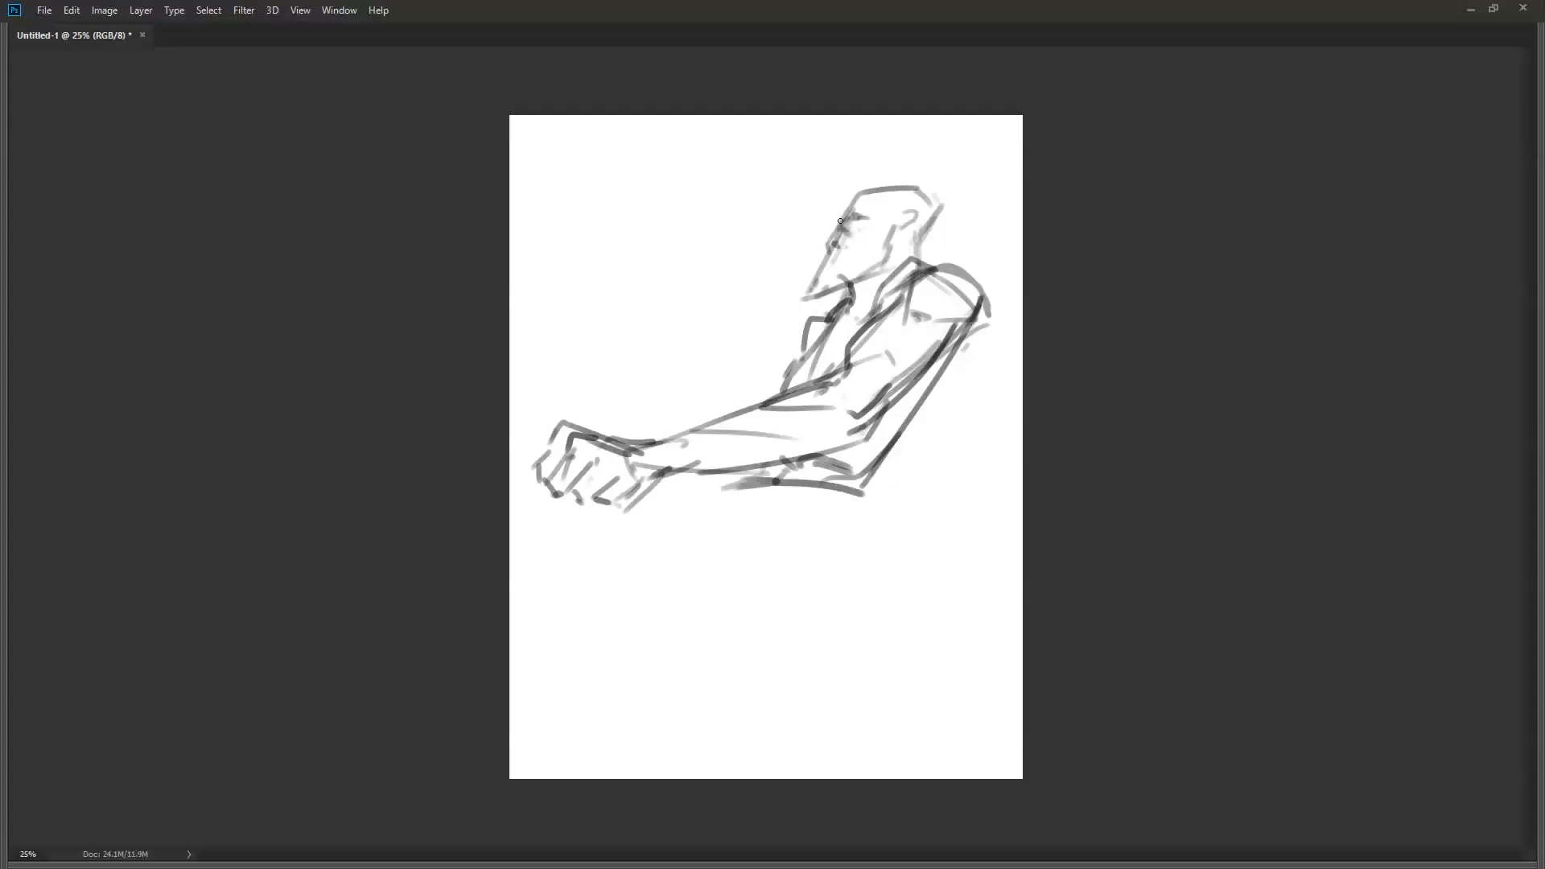
- Refine the head with a darker brow and nose, an ear and swept-back hair, checking it in the flipped view
drag(841, 221, 834, 231)
key(ctrl+shift+h)
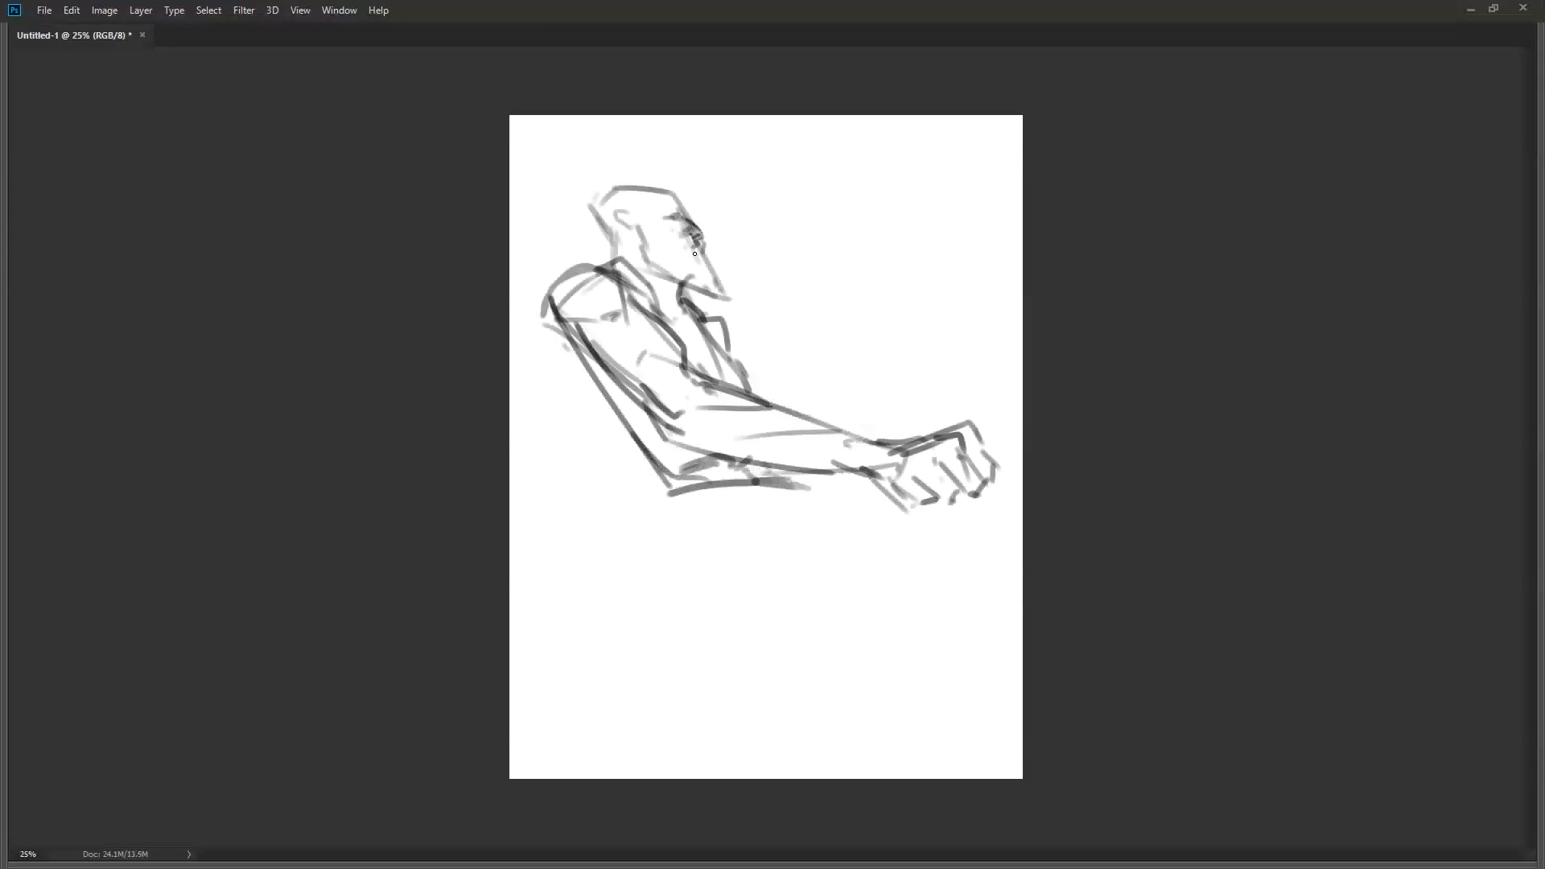
drag(691, 244, 684, 247)
mouse_move(616, 215)
mouse_down()
mouse_move(642, 223)
mouse_move(628, 211)
mouse_move(658, 185)
mouse_move(581, 195)
mouse_move(618, 240)
mouse_up()
drag(611, 227, 625, 255)
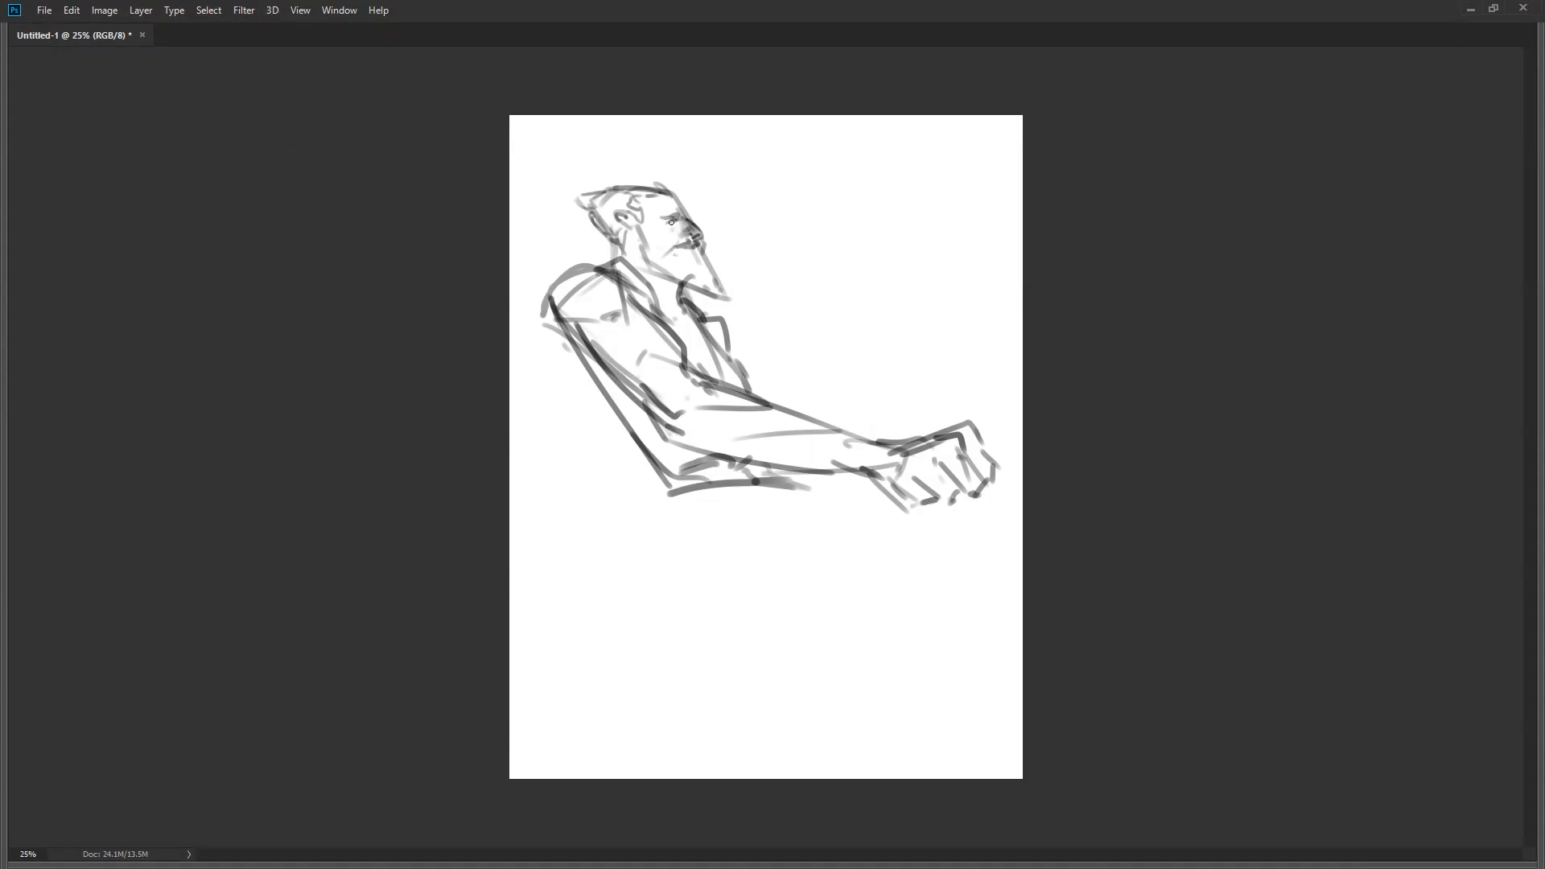
key(ctrl+shift+h)
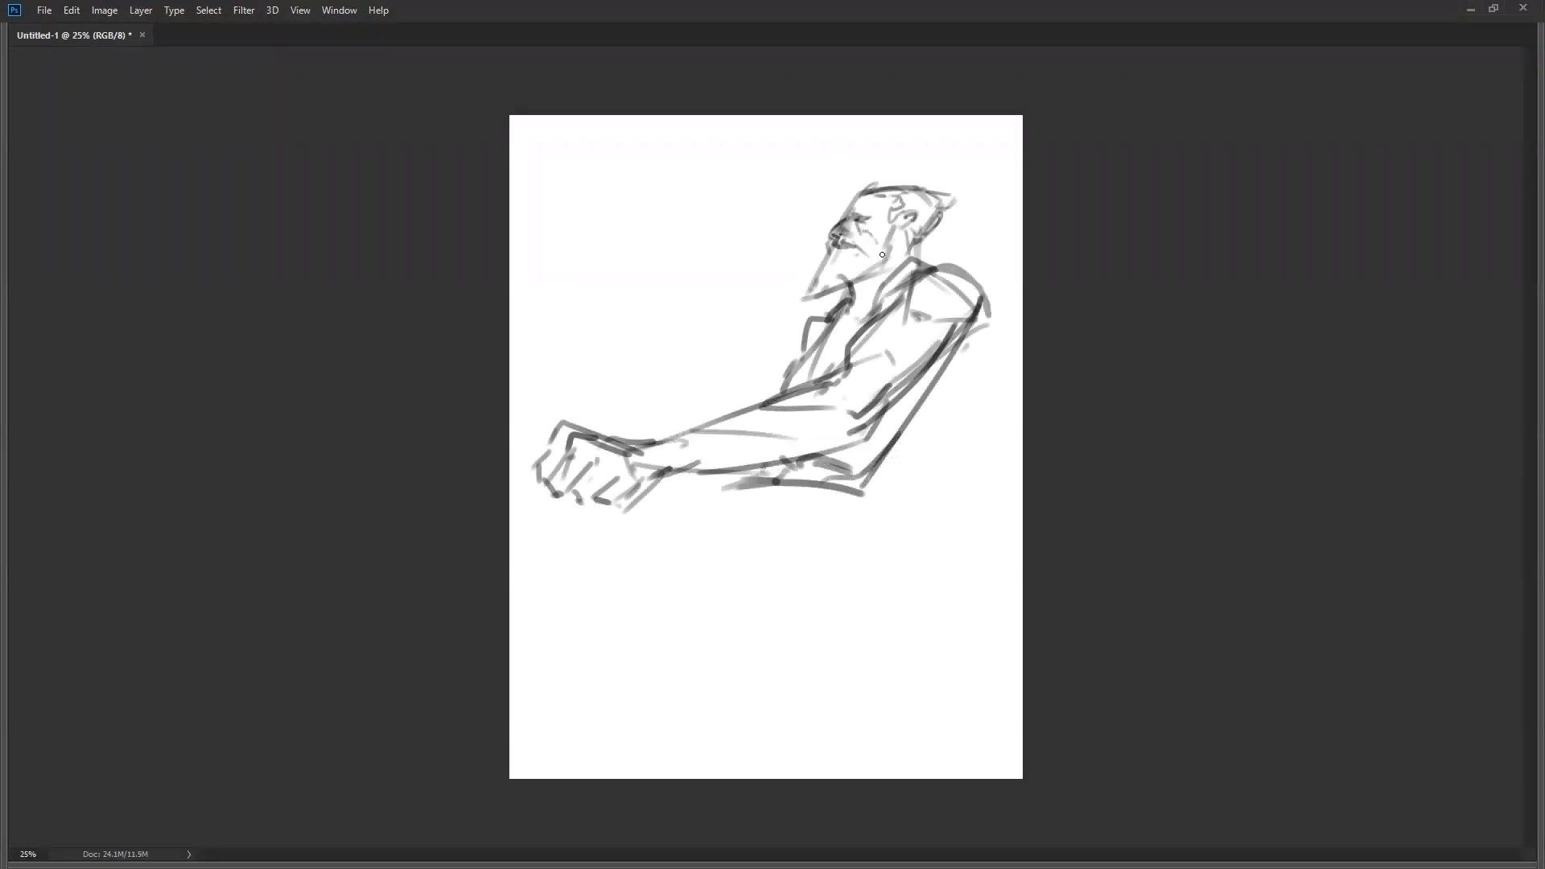
- Sketch the far arm and hand reaching forward behind the near forearm
key(ctrl+shift+h)
mouse_move(650, 266)
mouse_down()
mouse_move(656, 311)
mouse_move(664, 283)
mouse_move(678, 312)
mouse_up()
key(ctrl+z)
key(ctrl+shift+h)
mouse_move(821, 314)
mouse_down()
mouse_move(789, 368)
mouse_move(621, 415)
mouse_up()
key(ctrl+shift+h)
- Sketch the hips and outstretched legs running off the canvas edge, plus a bar-shaped object under the fist
drag(677, 487, 724, 578)
drag(661, 517, 787, 497)
drag(793, 512, 950, 590)
drag(734, 589, 1021, 682)
mouse_move(818, 514)
mouse_down()
mouse_move(902, 487)
mouse_move(907, 500)
mouse_move(813, 523)
mouse_move(823, 535)
mouse_move(901, 505)
mouse_up()
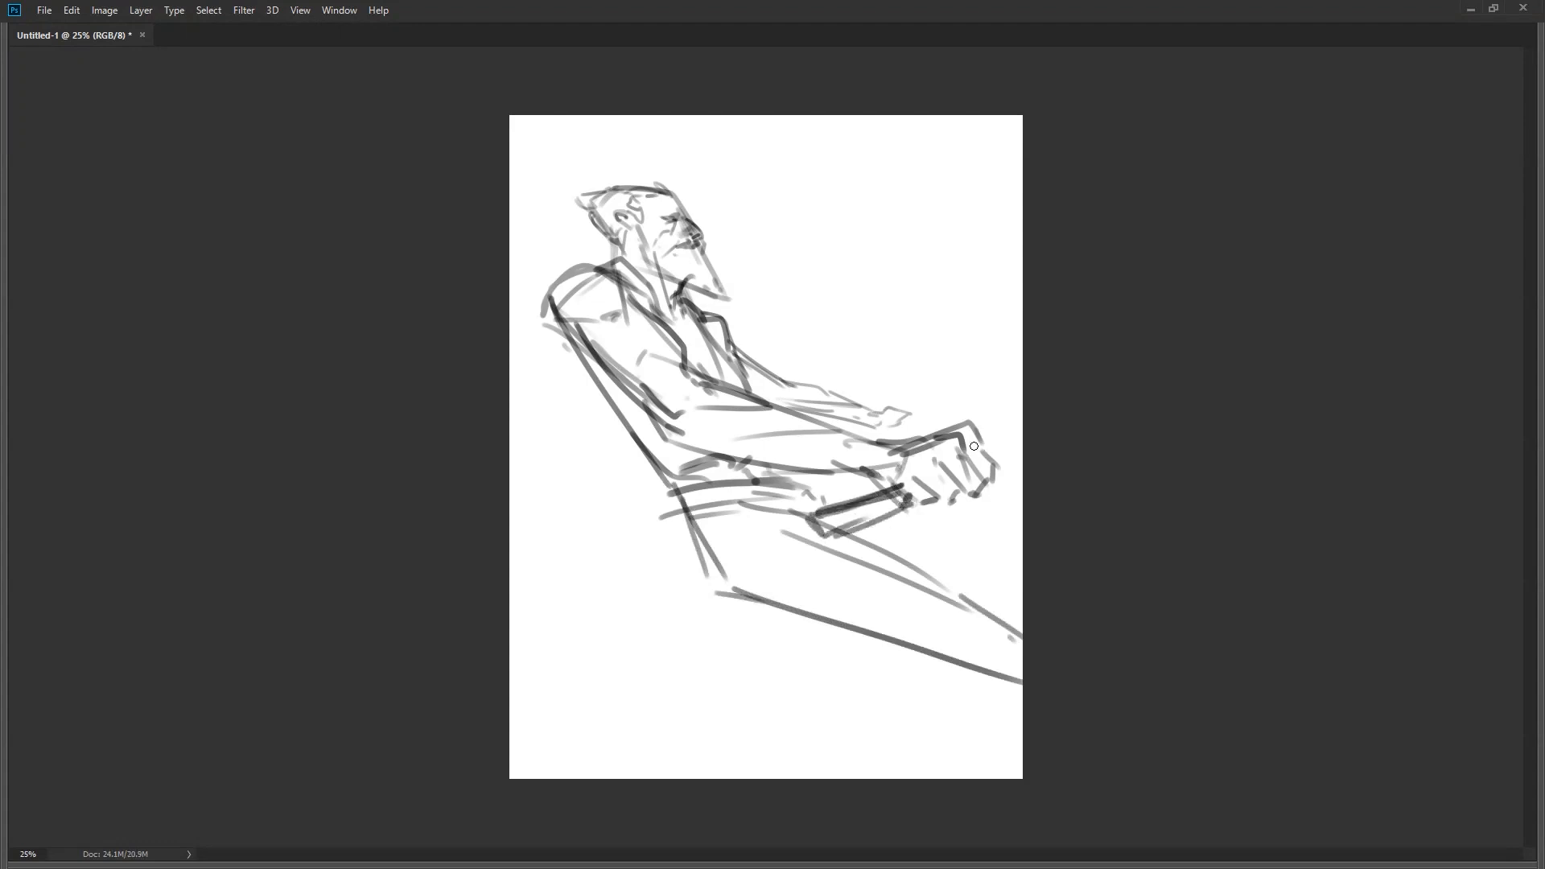
key(ctrl+shift+h)
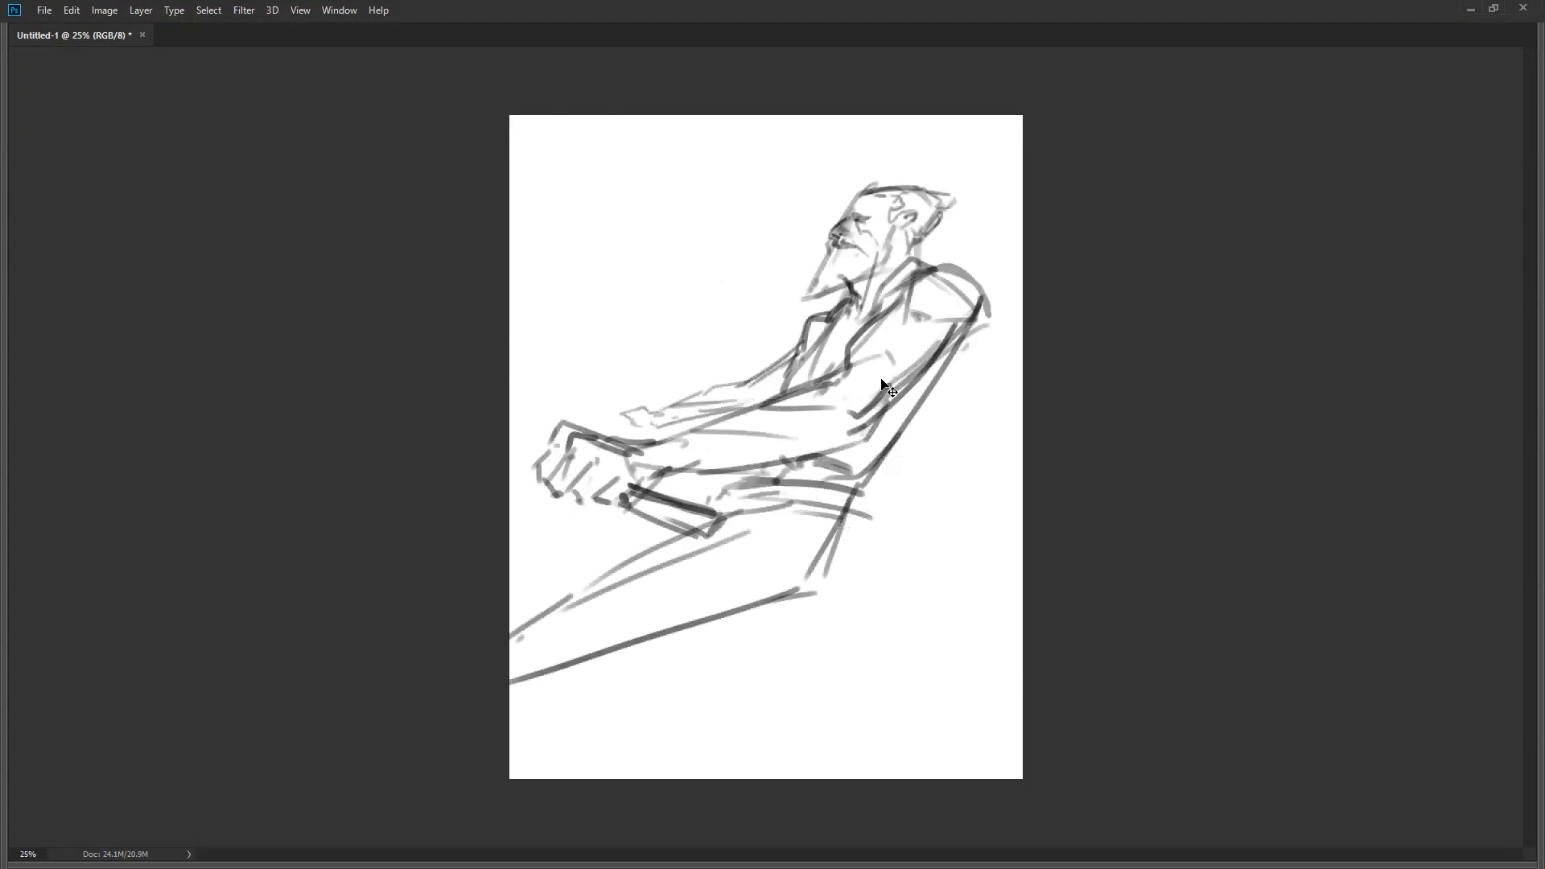
key(ctrl+shift+h)
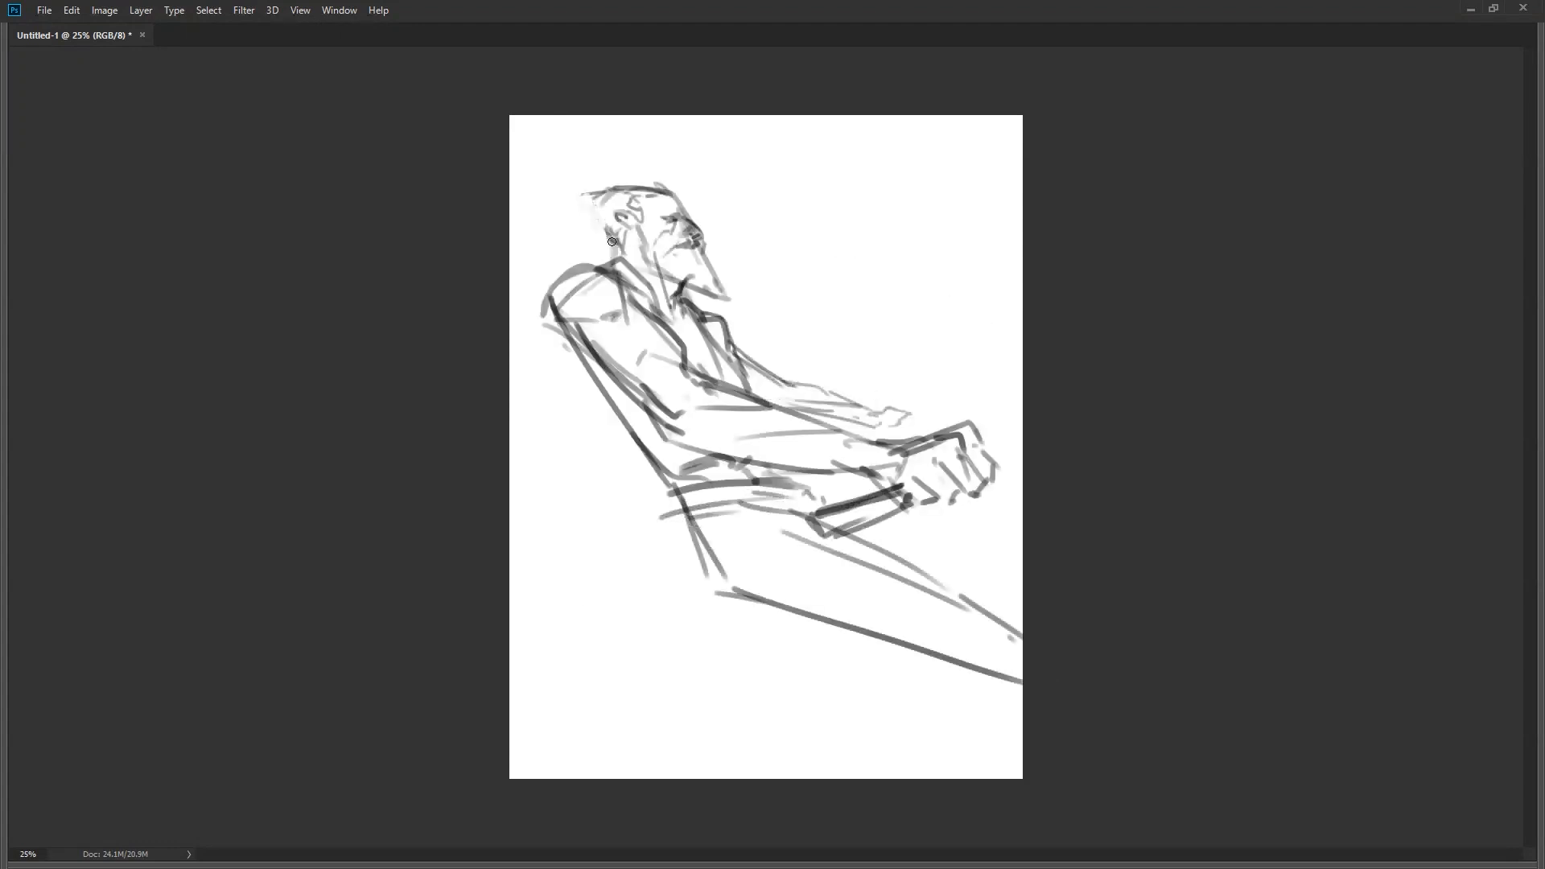
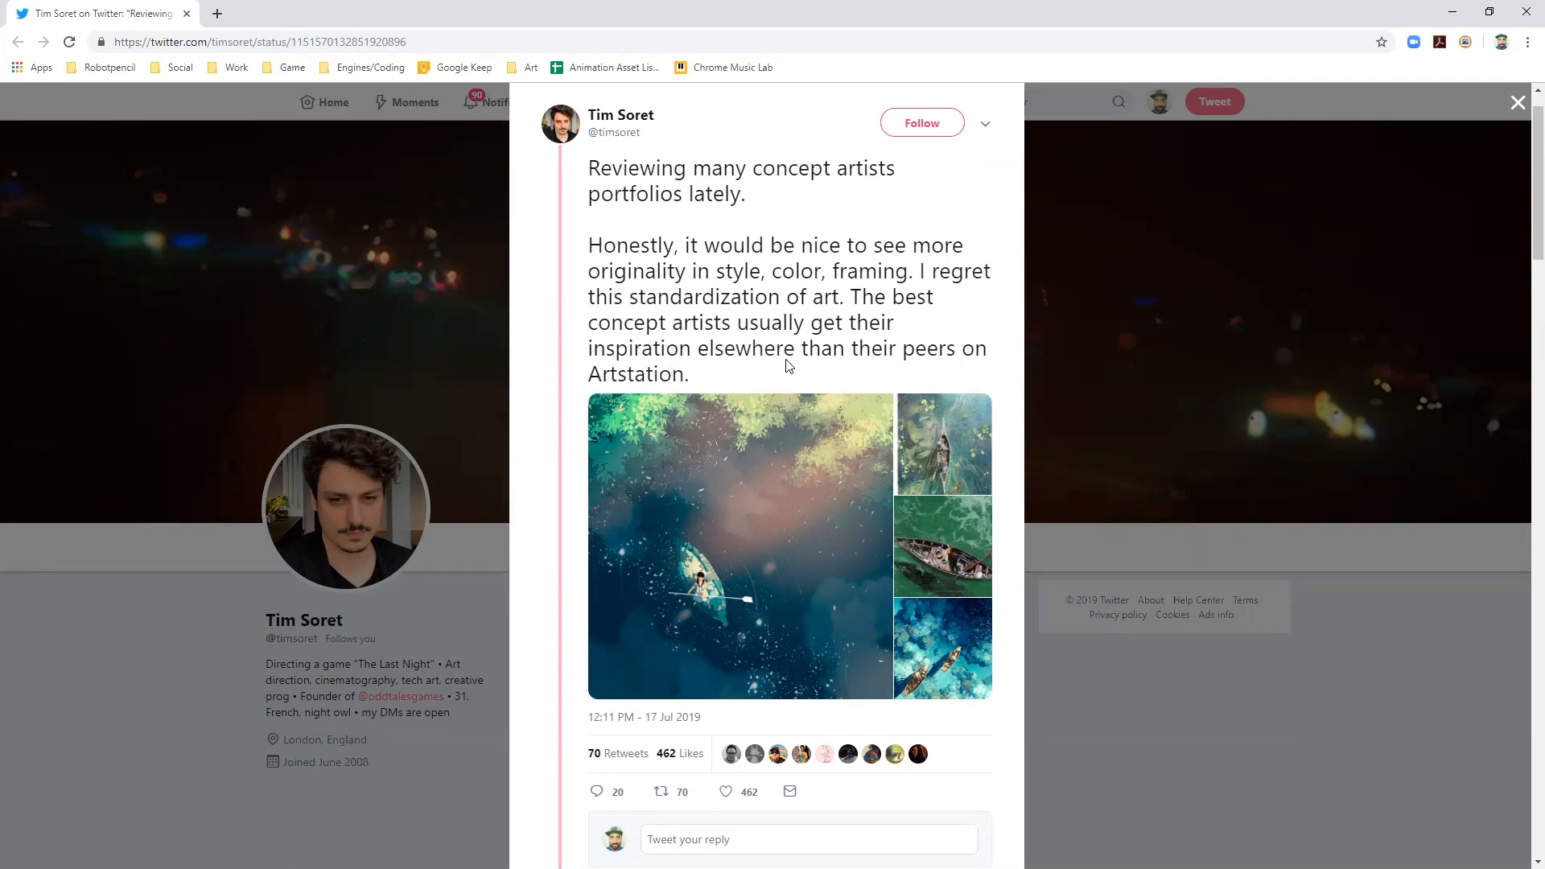
- Read through the Twitter thread about originality in concept artists' portfolios and its "Mermaid" painting example
scroll(801, 368, down, 4)
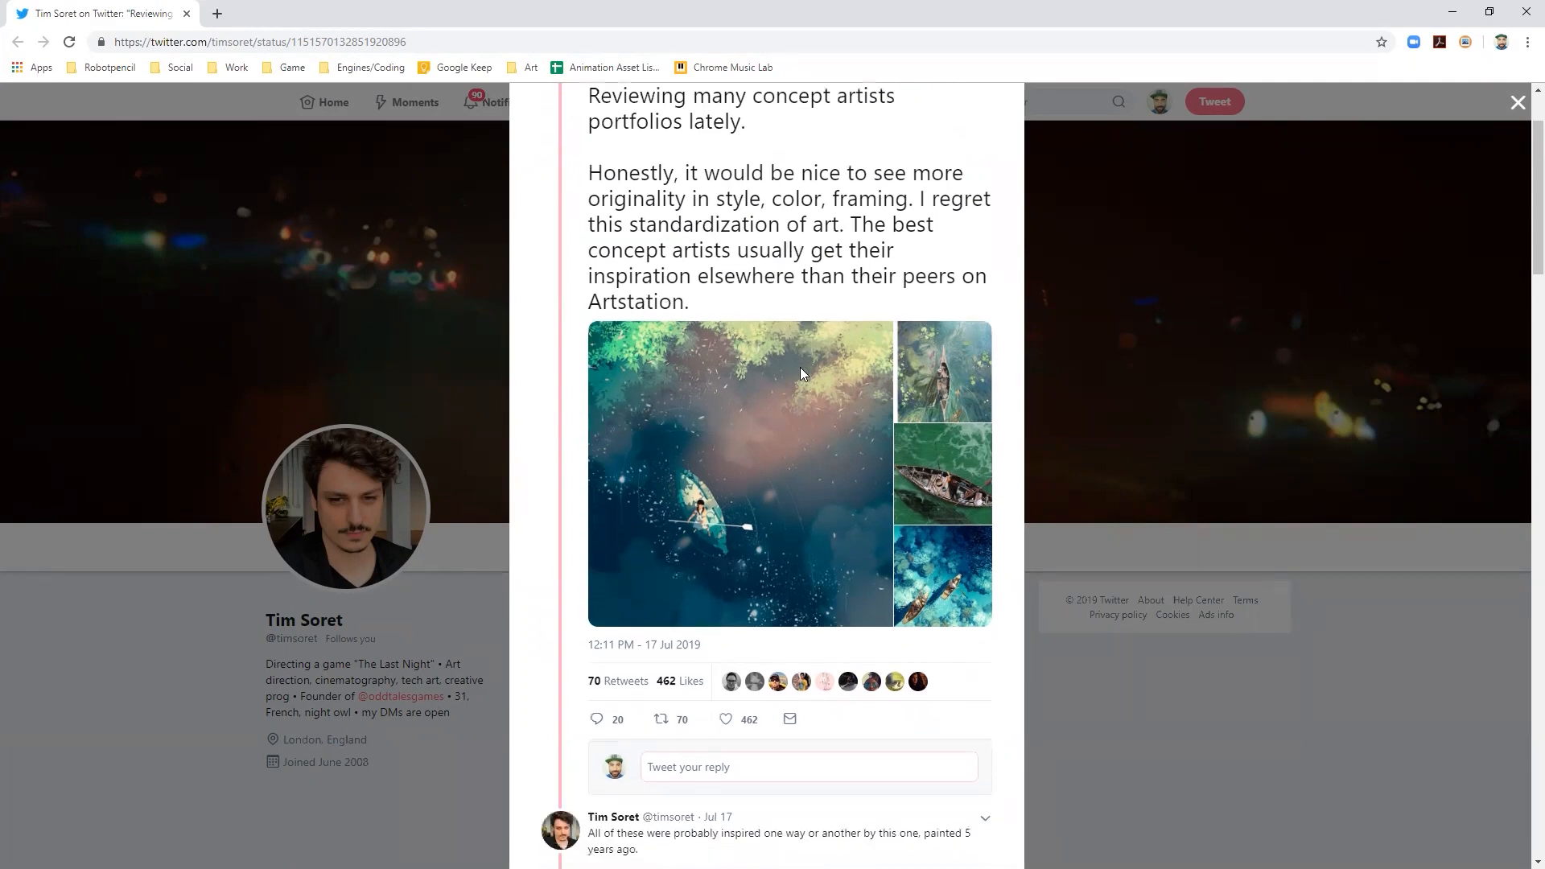
scroll(799, 368, down, 4)
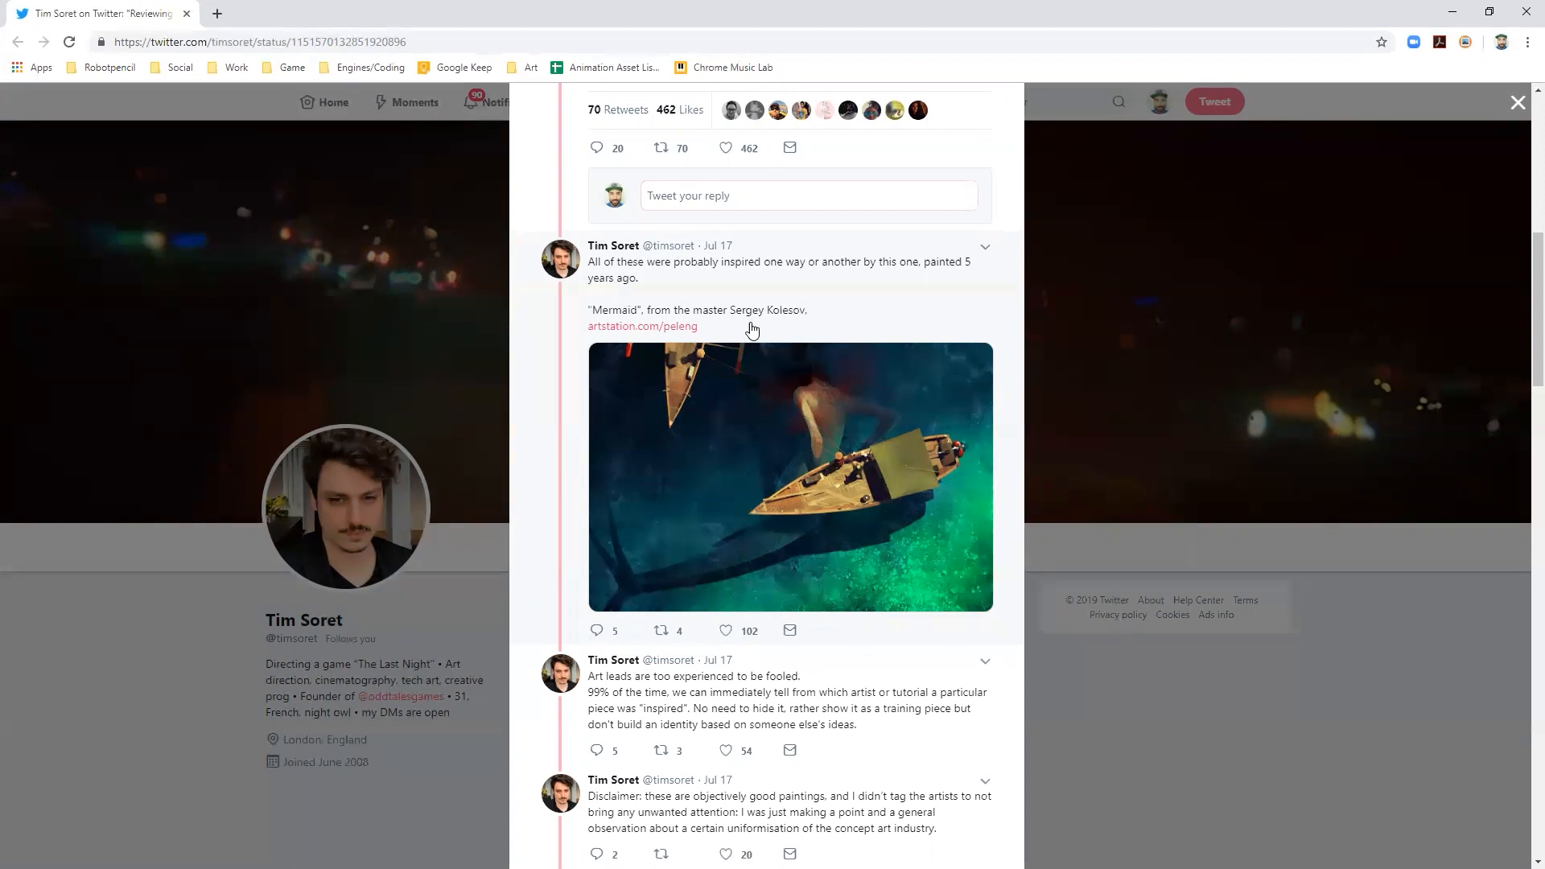
scroll(785, 316, down, 1)
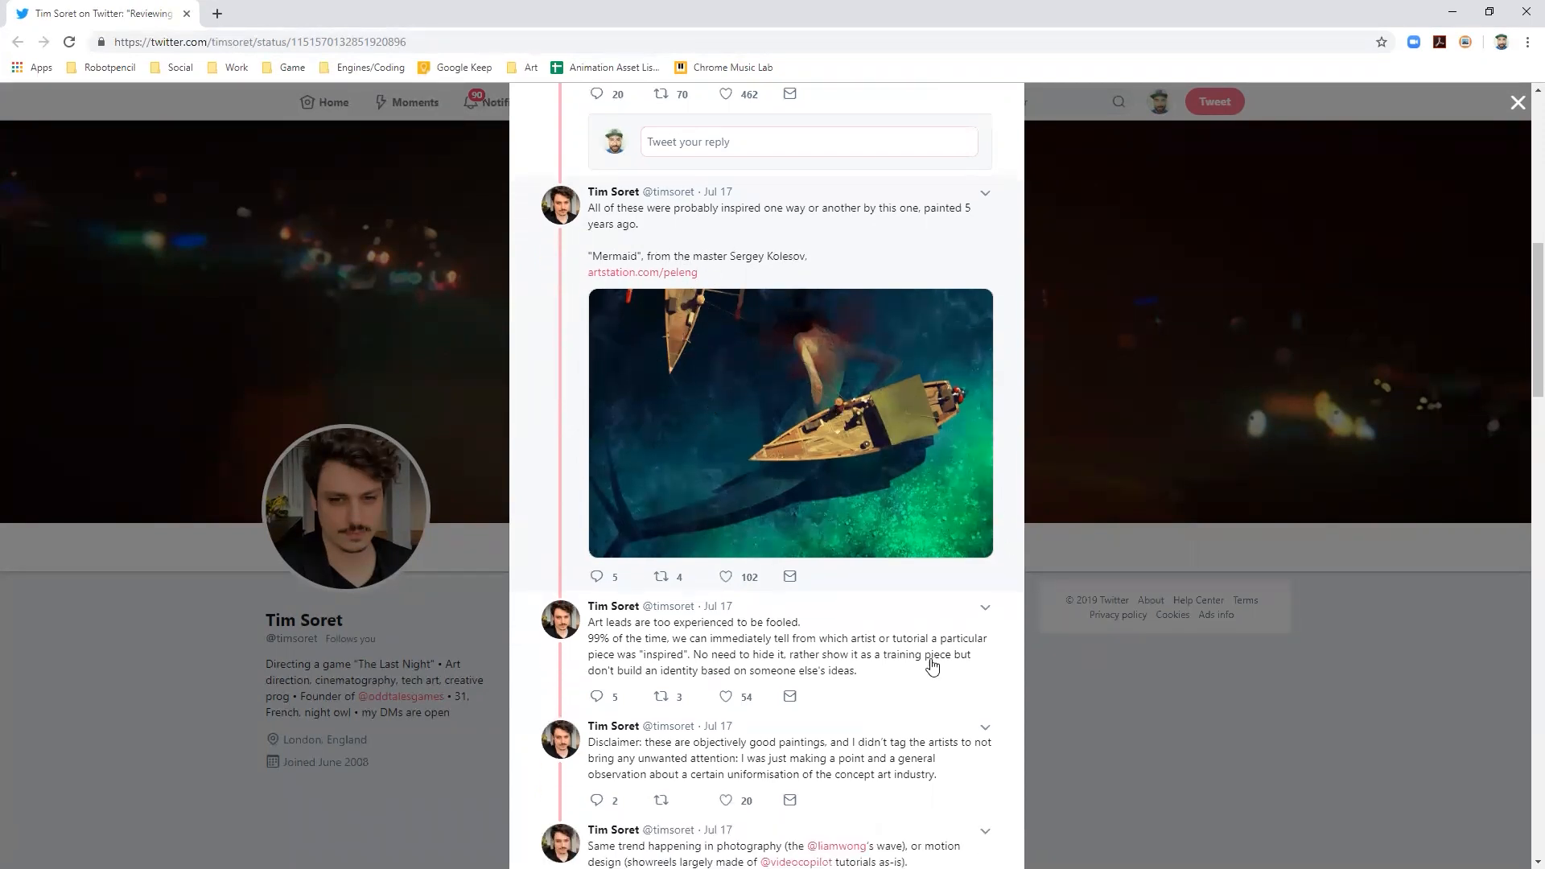
- Study the "Mermaid" painting in the thread alongside the artworks and comments posted around it
scroll(712, 322, down, 1)
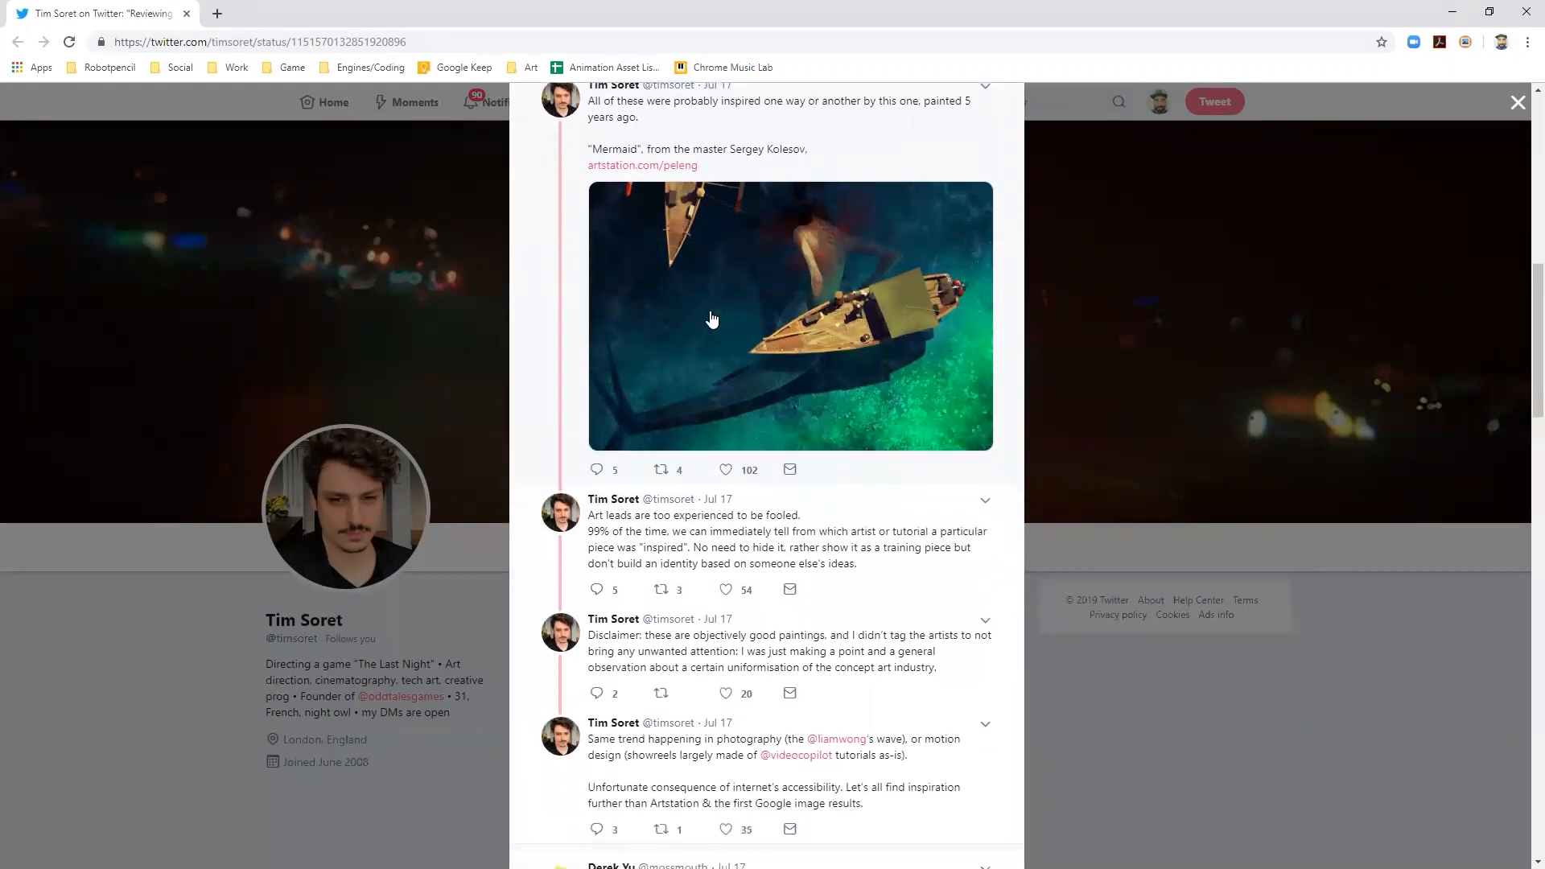
scroll(831, 348, up, 1)
scroll(831, 352, down, 3)
scroll(831, 352, up, 3)
scroll(807, 345, down, 3)
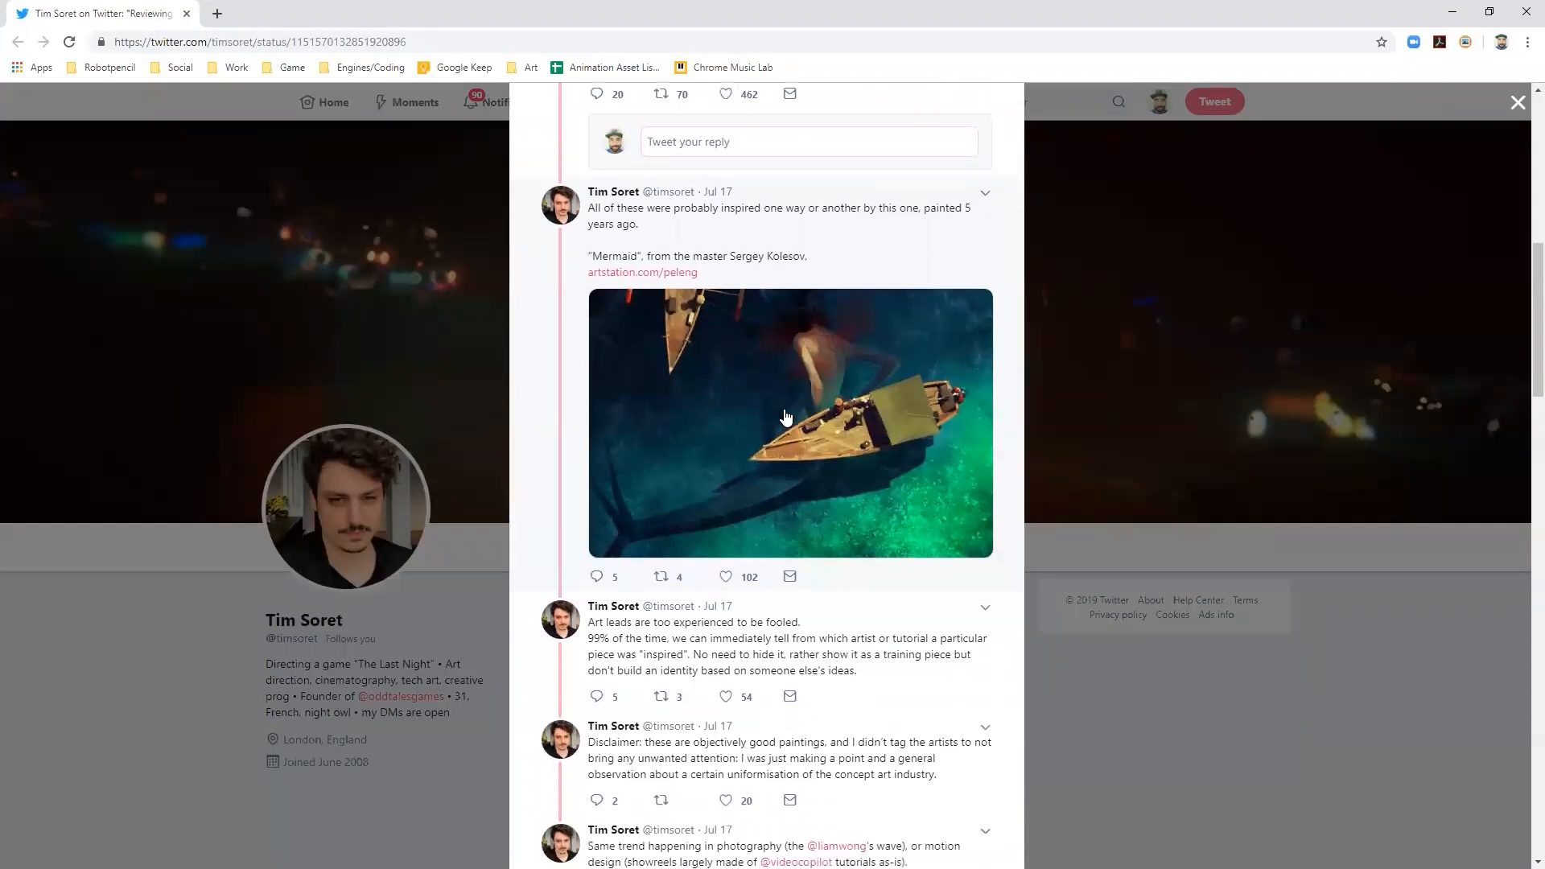
scroll(787, 416, up, 3)
scroll(779, 301, down, 2)
scroll(620, 354, down, 2)
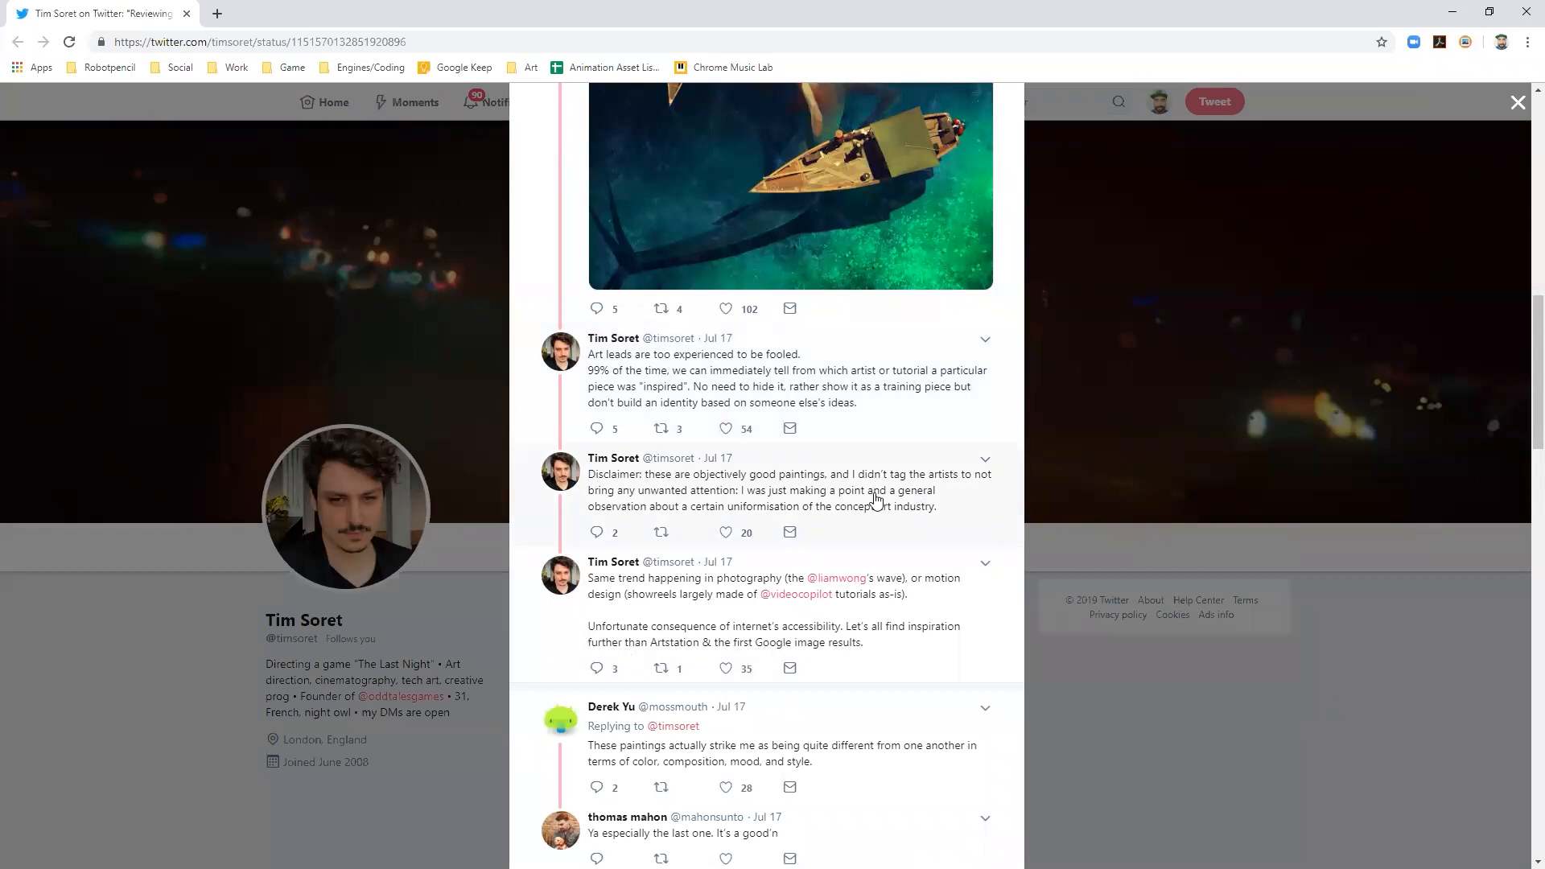
- Read the thread's remaining remarks and replies on uniformity in concept art, revisit the opening tweet, and close the page
scroll(879, 501, down, 1)
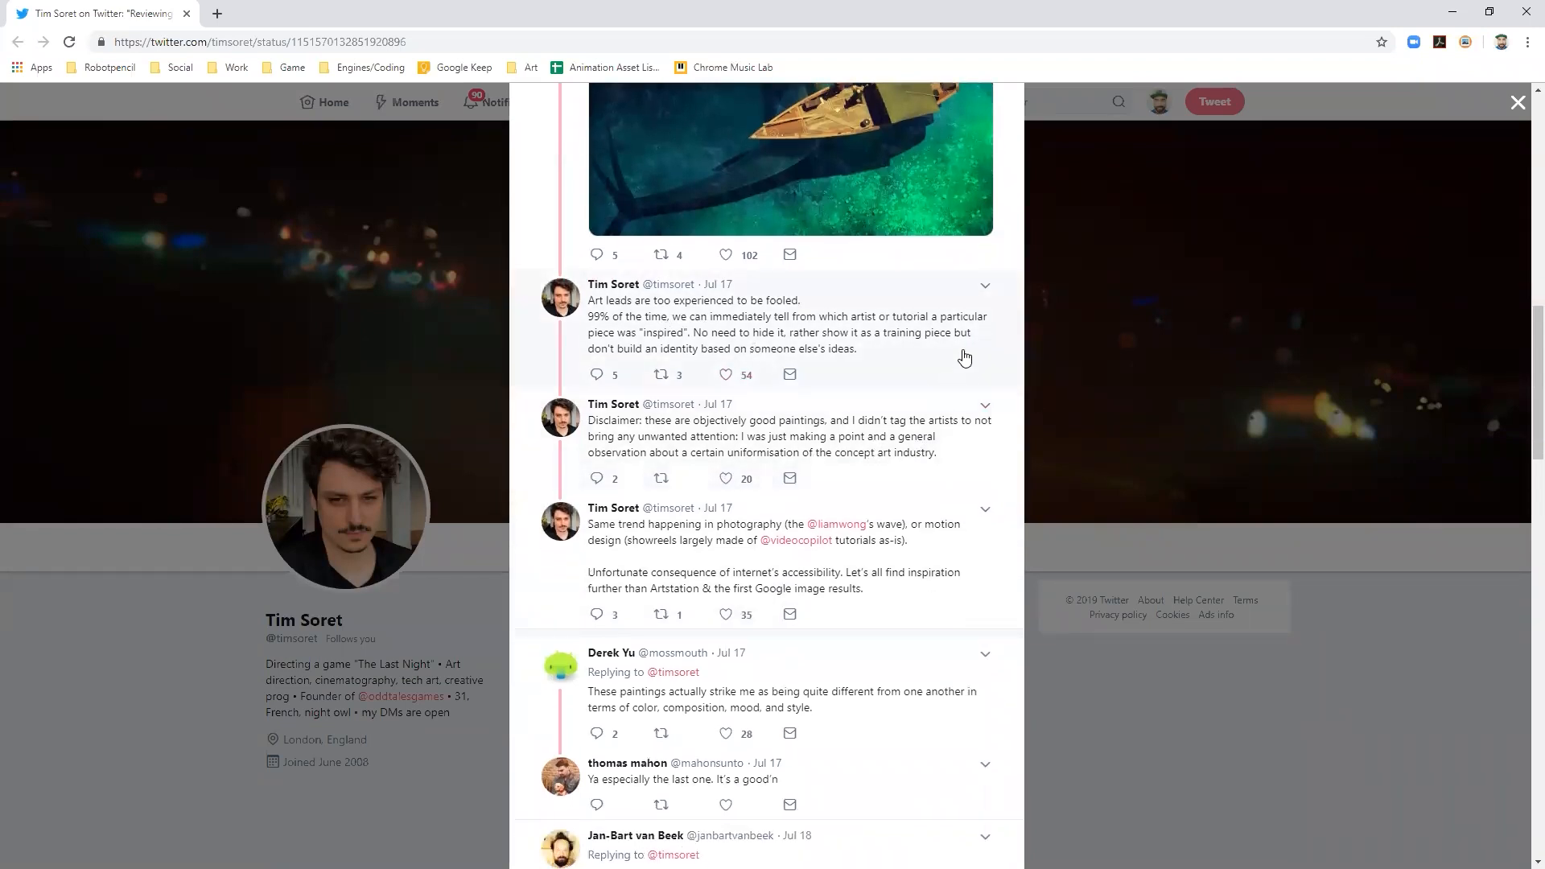
scroll(705, 448, down, 2)
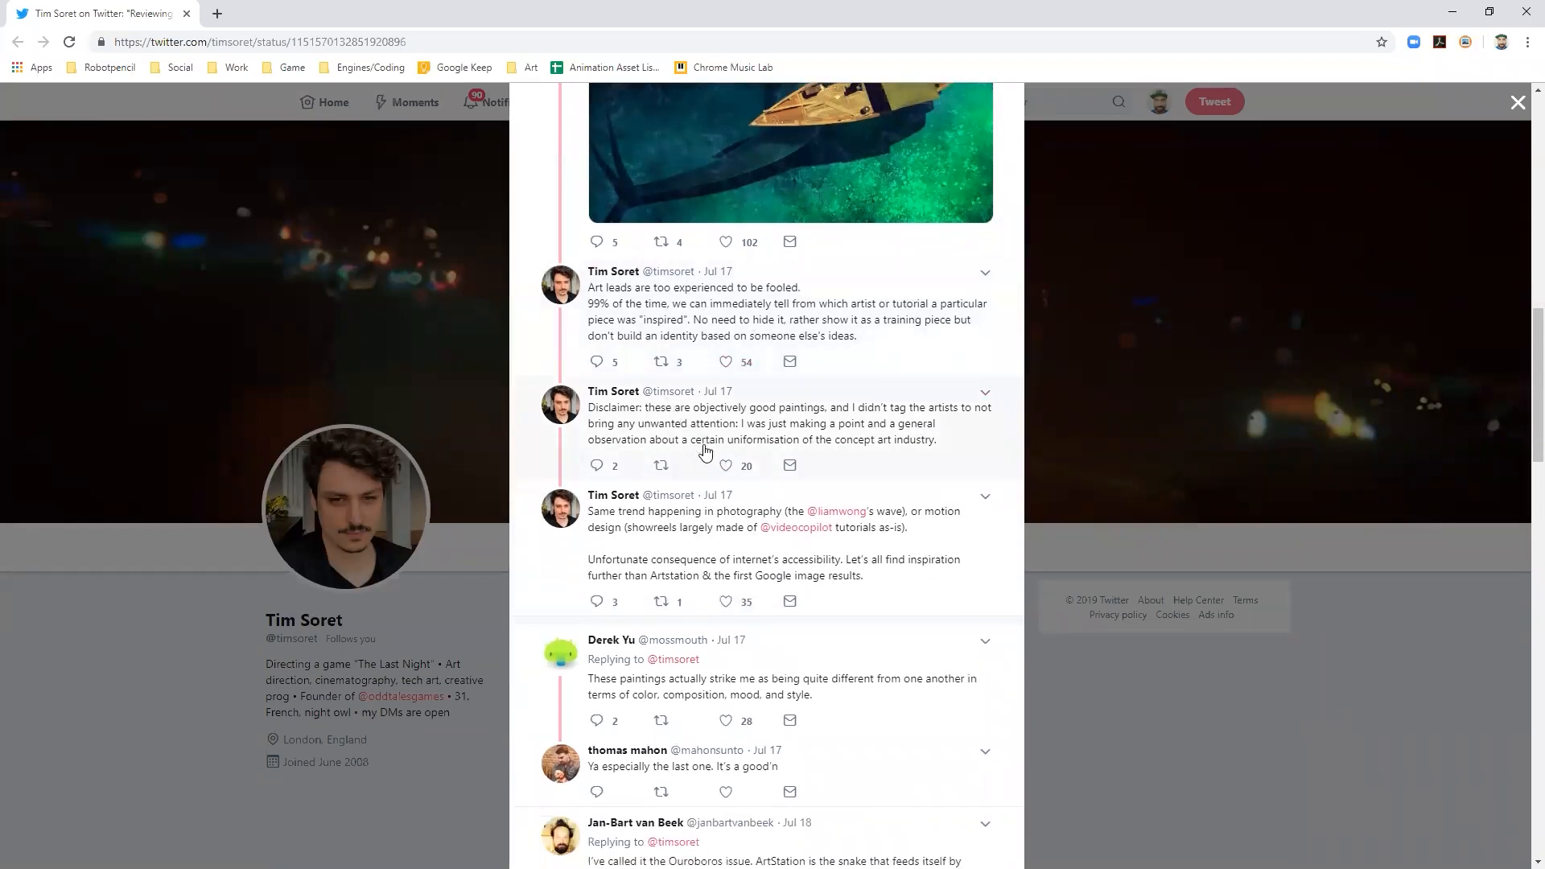
scroll(703, 448, up, 1)
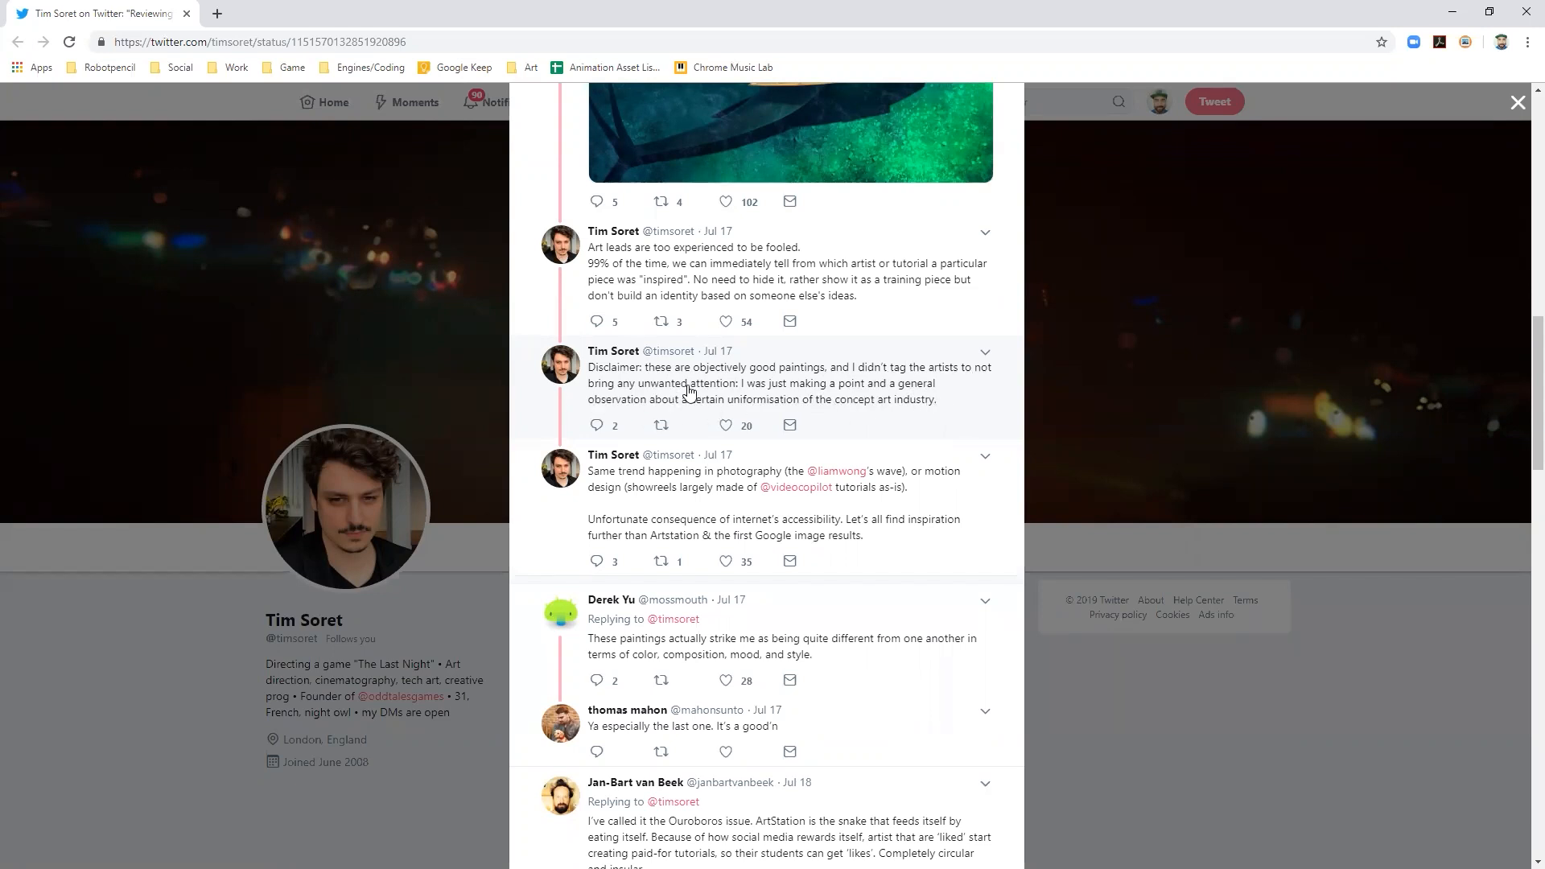
scroll(658, 475, down, 1)
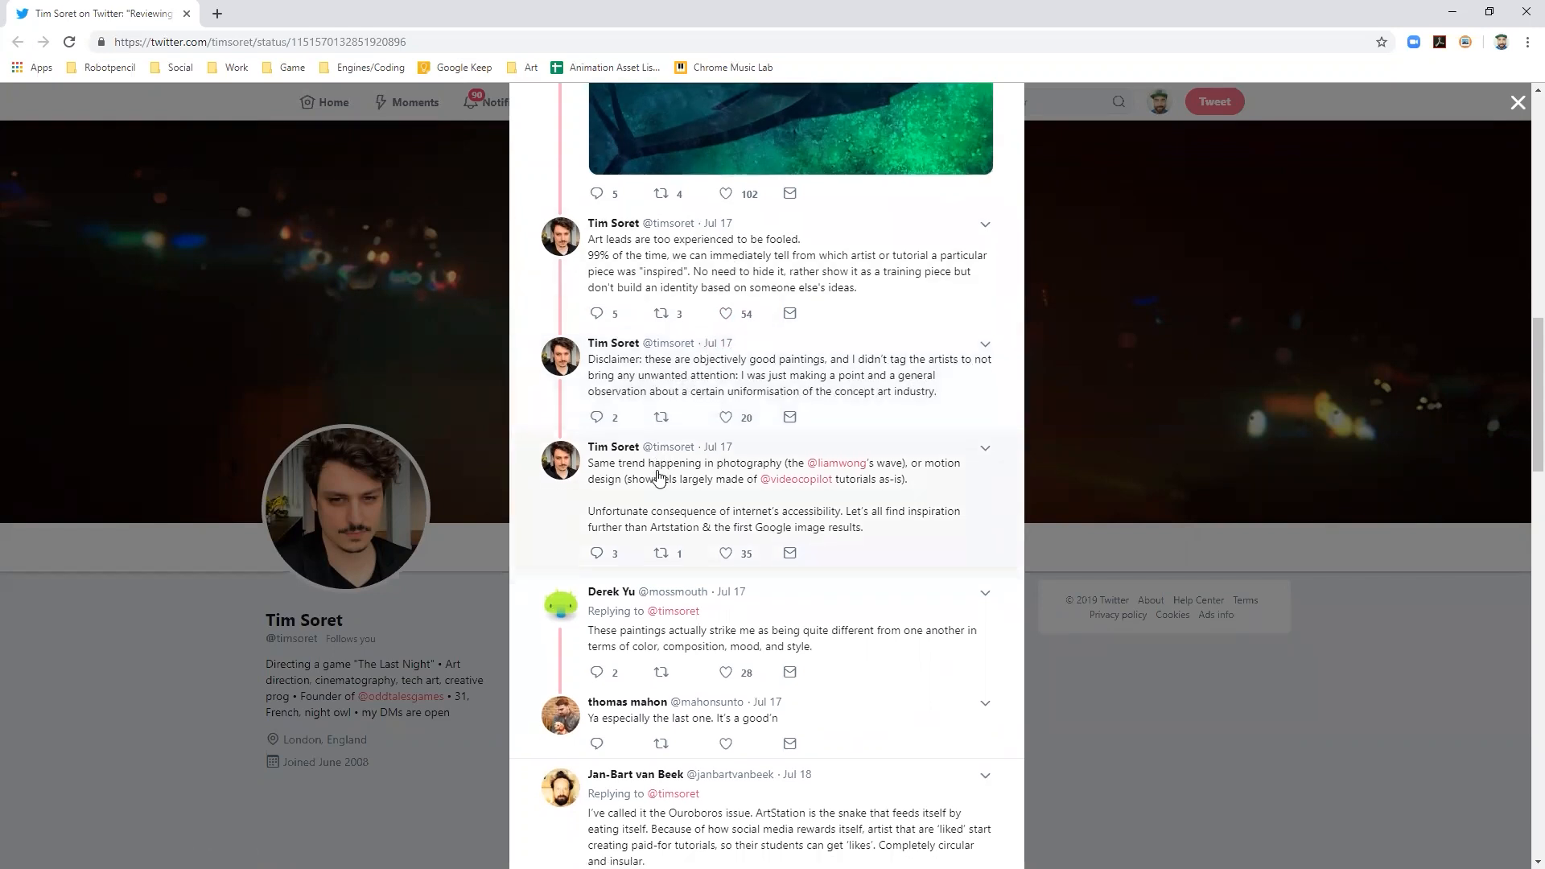
scroll(658, 475, down, 3)
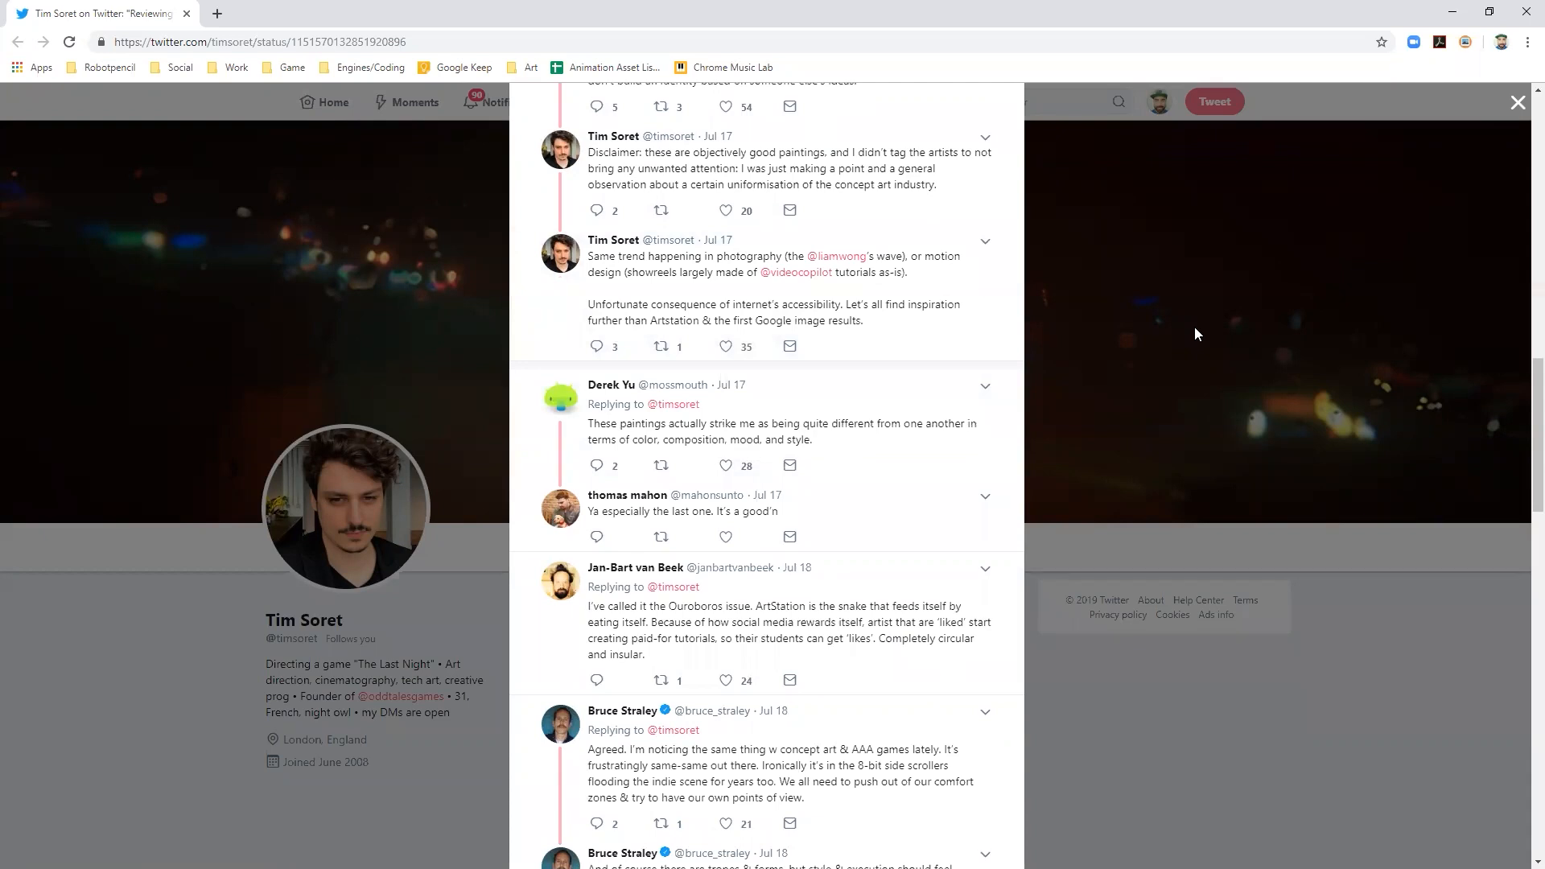
scroll(1113, 347, up, 15)
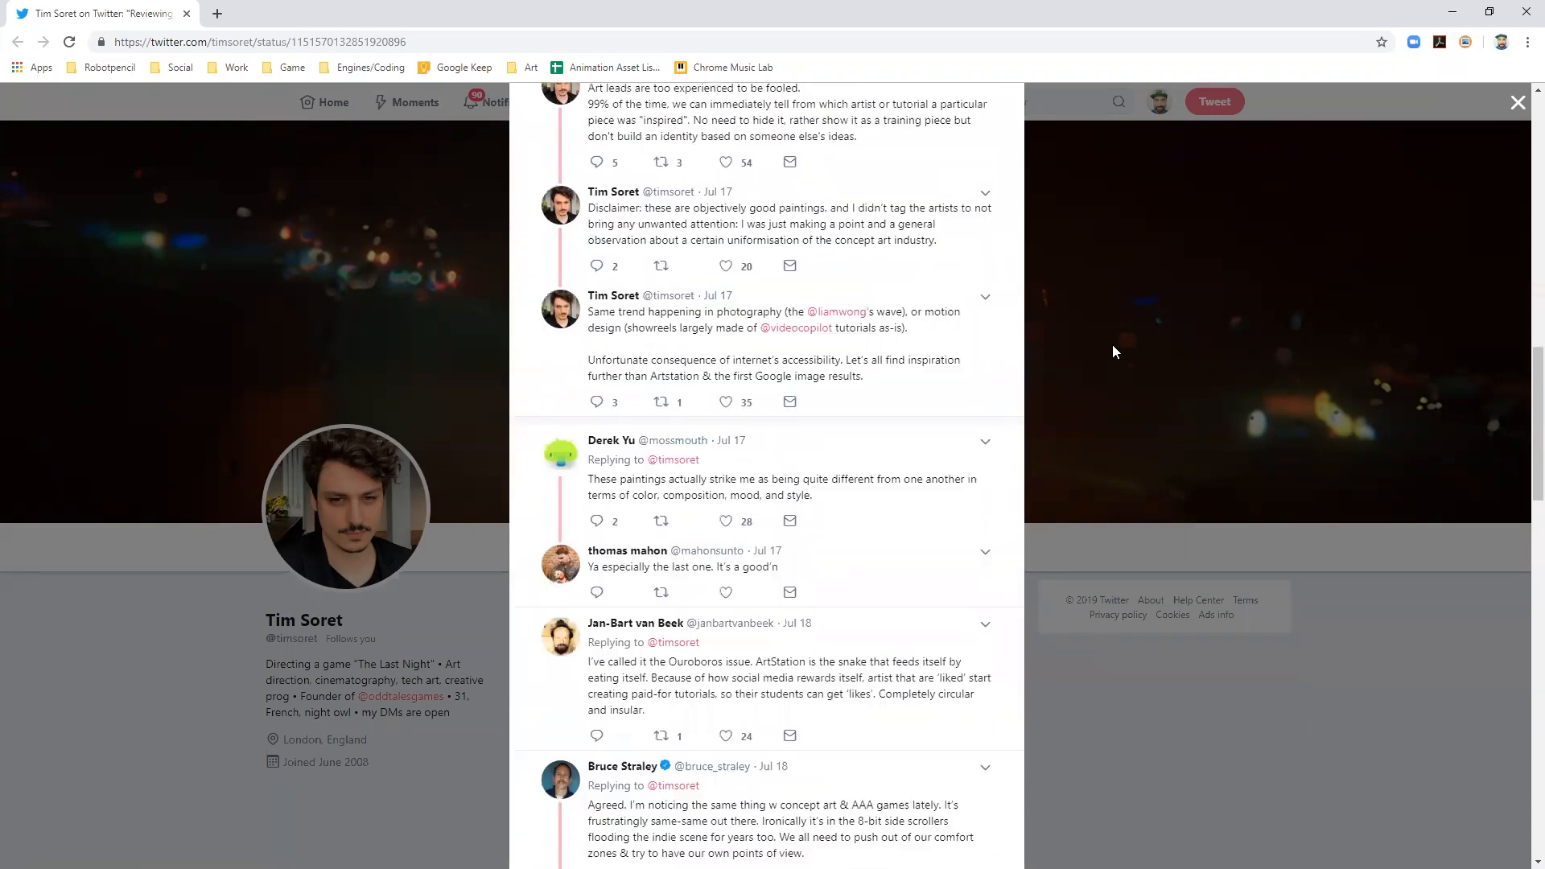
scroll(1112, 352, up, 6)
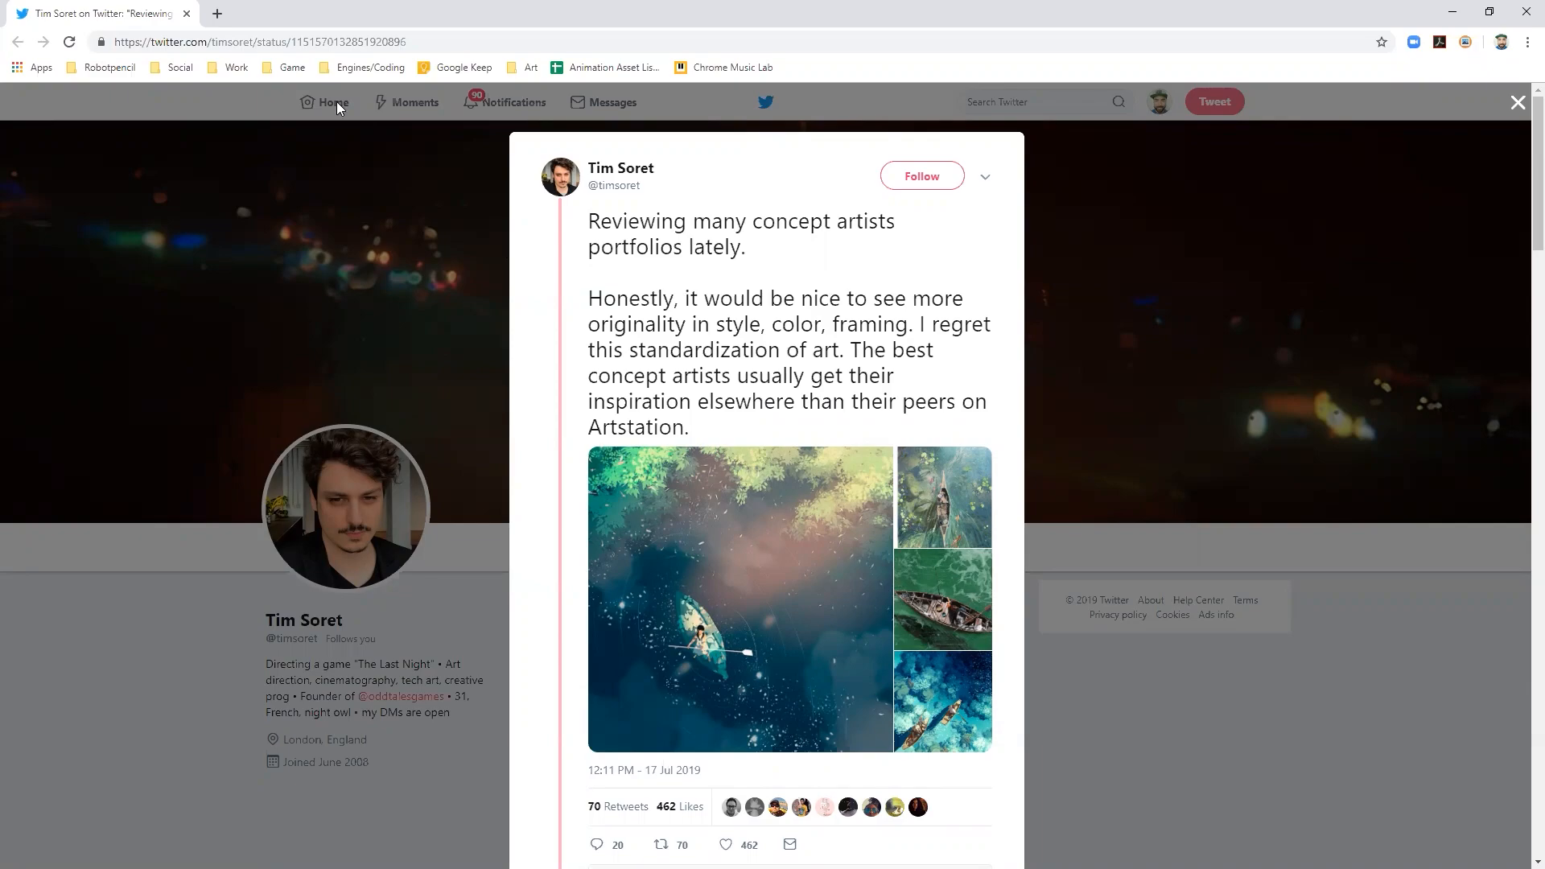
click(187, 14)
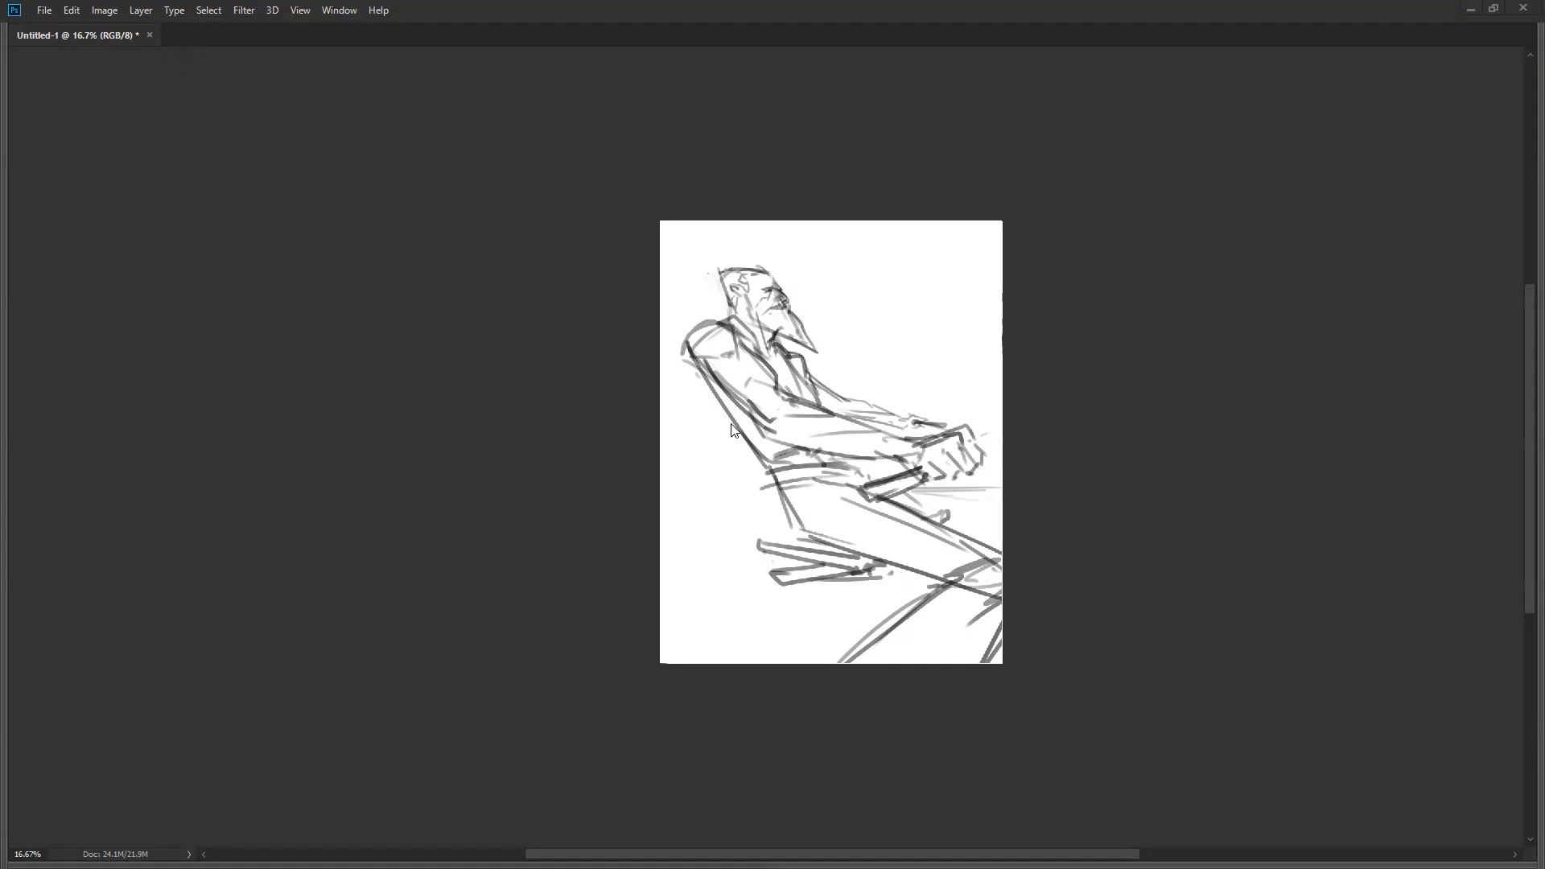
- In the flipped view, clean up the top of the figure's head with white paint and restore the original orientation
key(ctrl+shift+h)
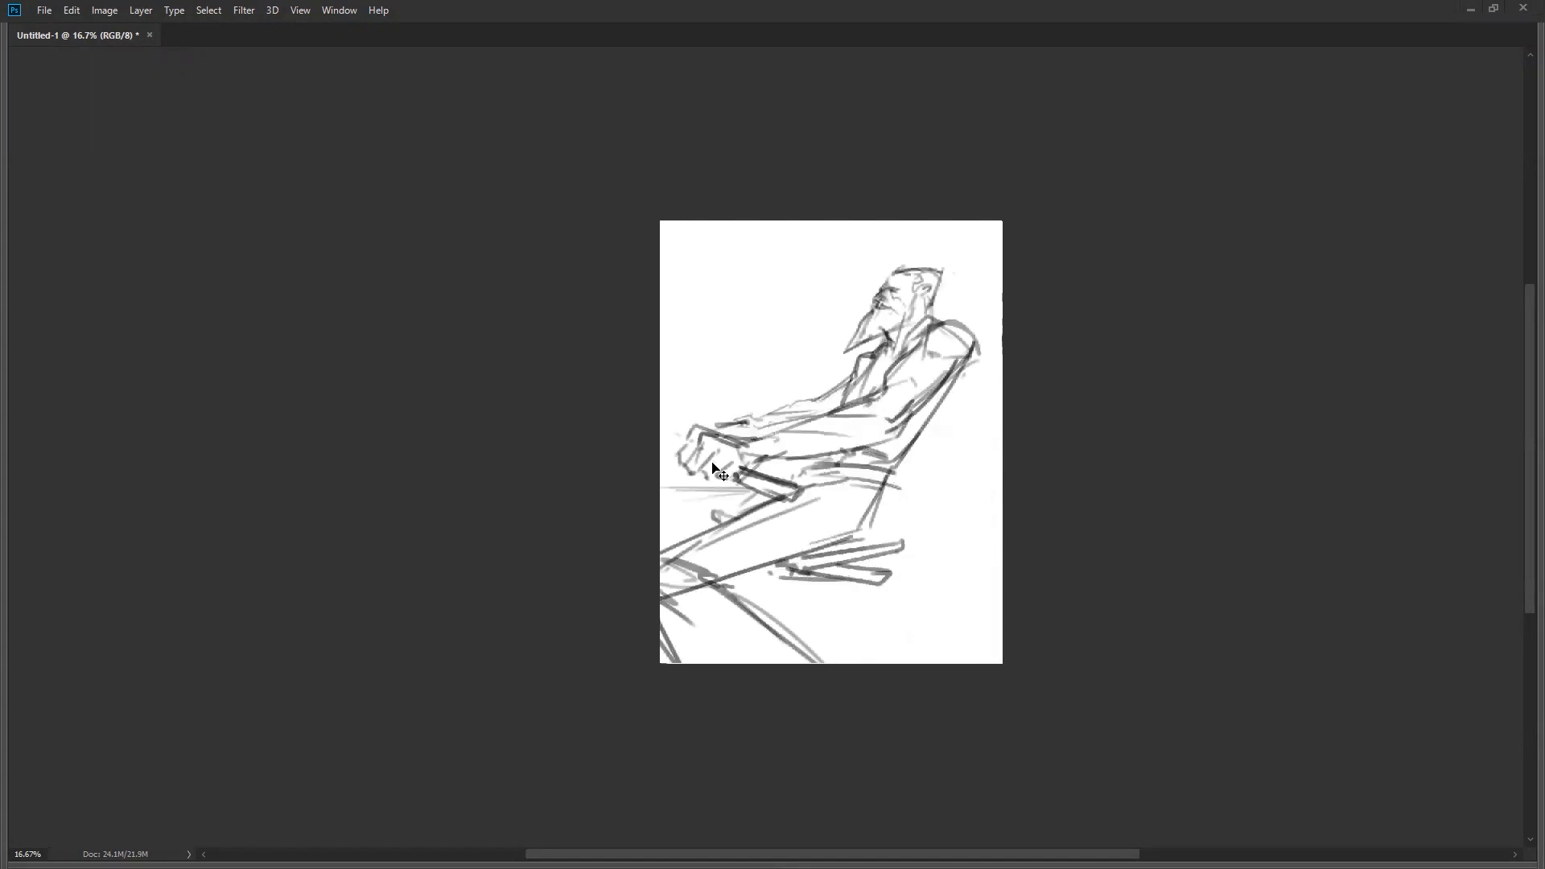
click(933, 467)
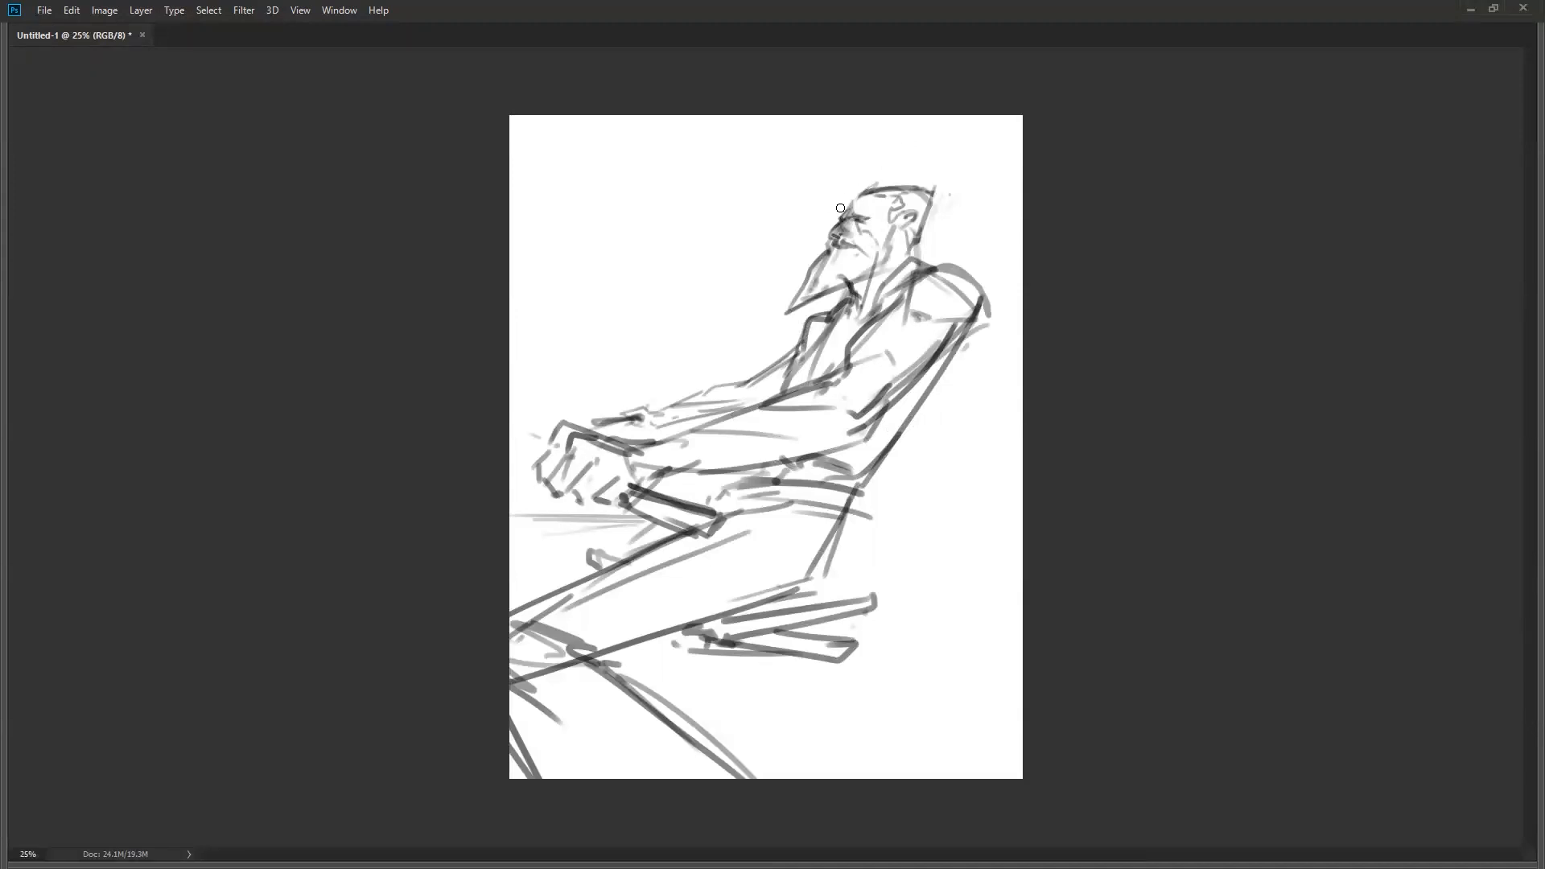
drag(841, 208, 934, 185)
key(Tab)
key(ctrl+shift+h)
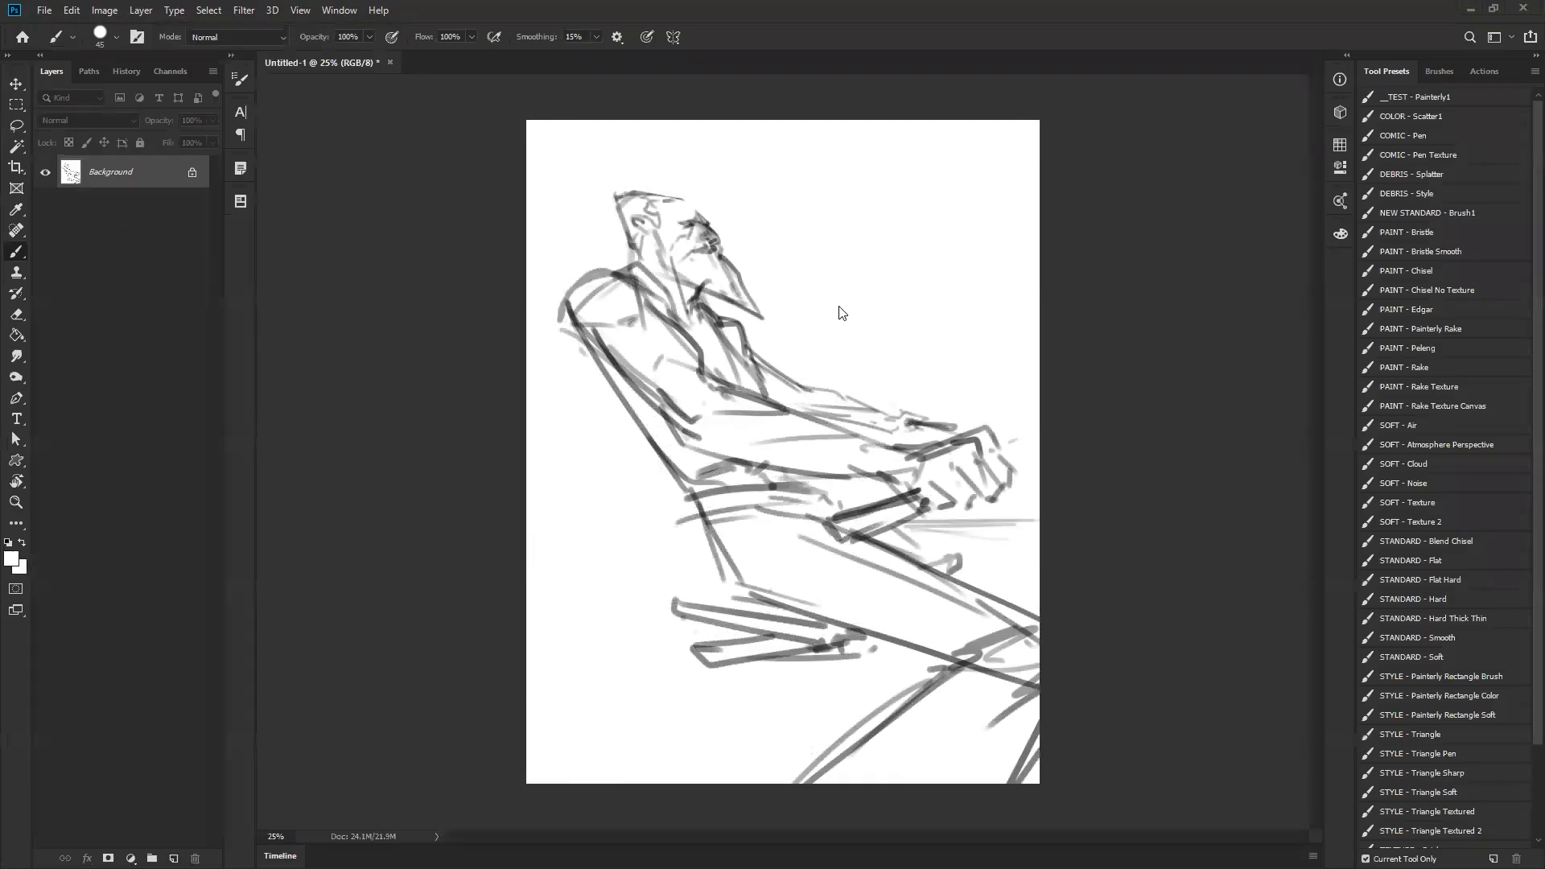
- Duplicate the background sketch and insert a new white-filled layer between the original and the copy
key(ctrl+j)
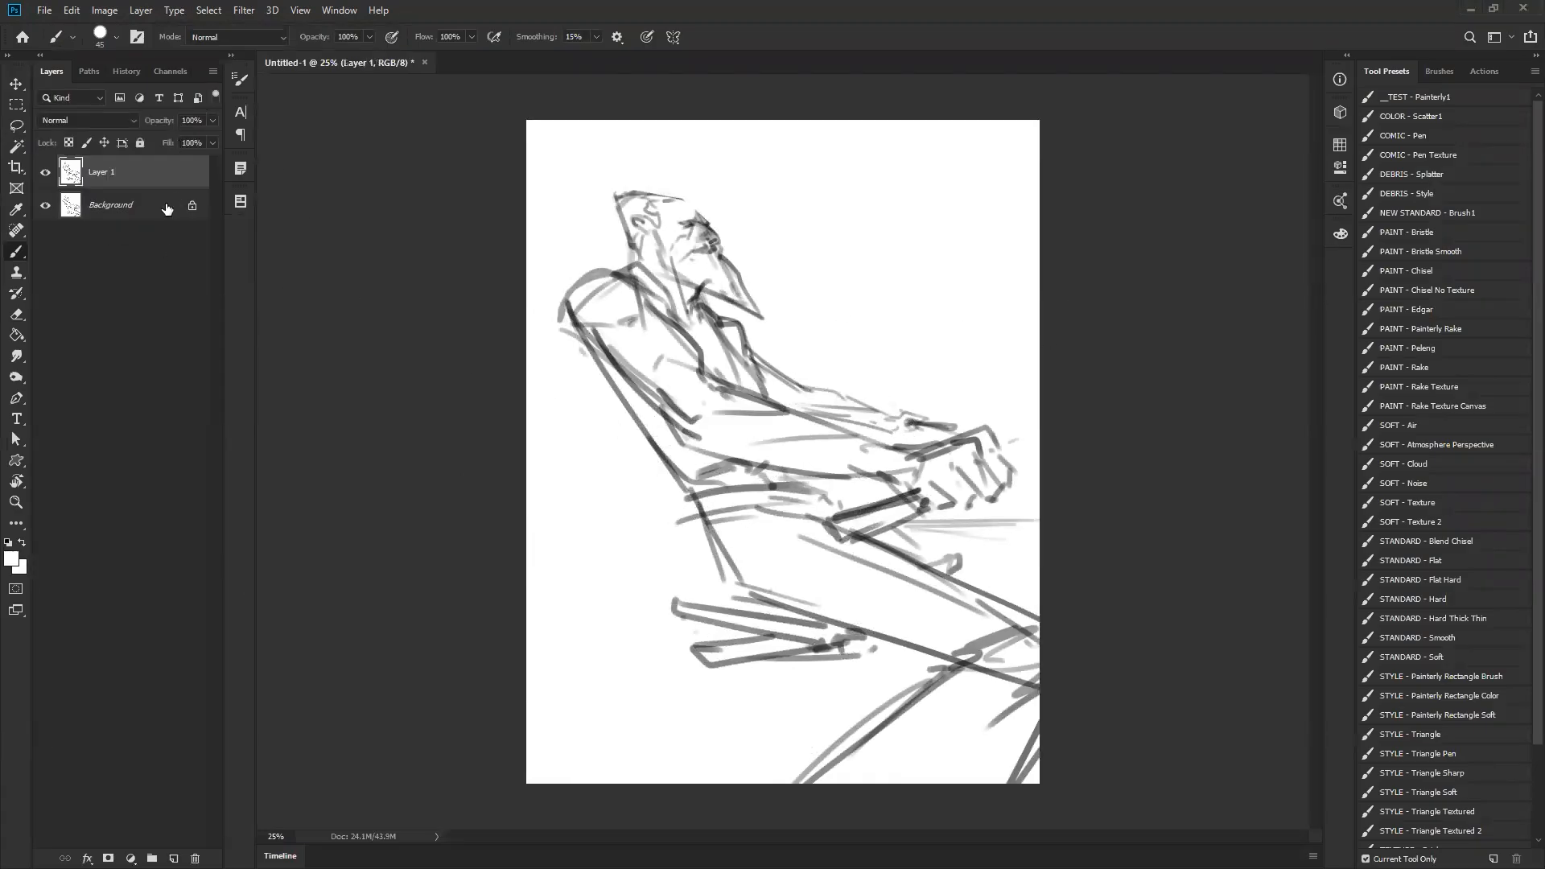
click(166, 208)
key(ctrl+shift+alt+n)
key(g)
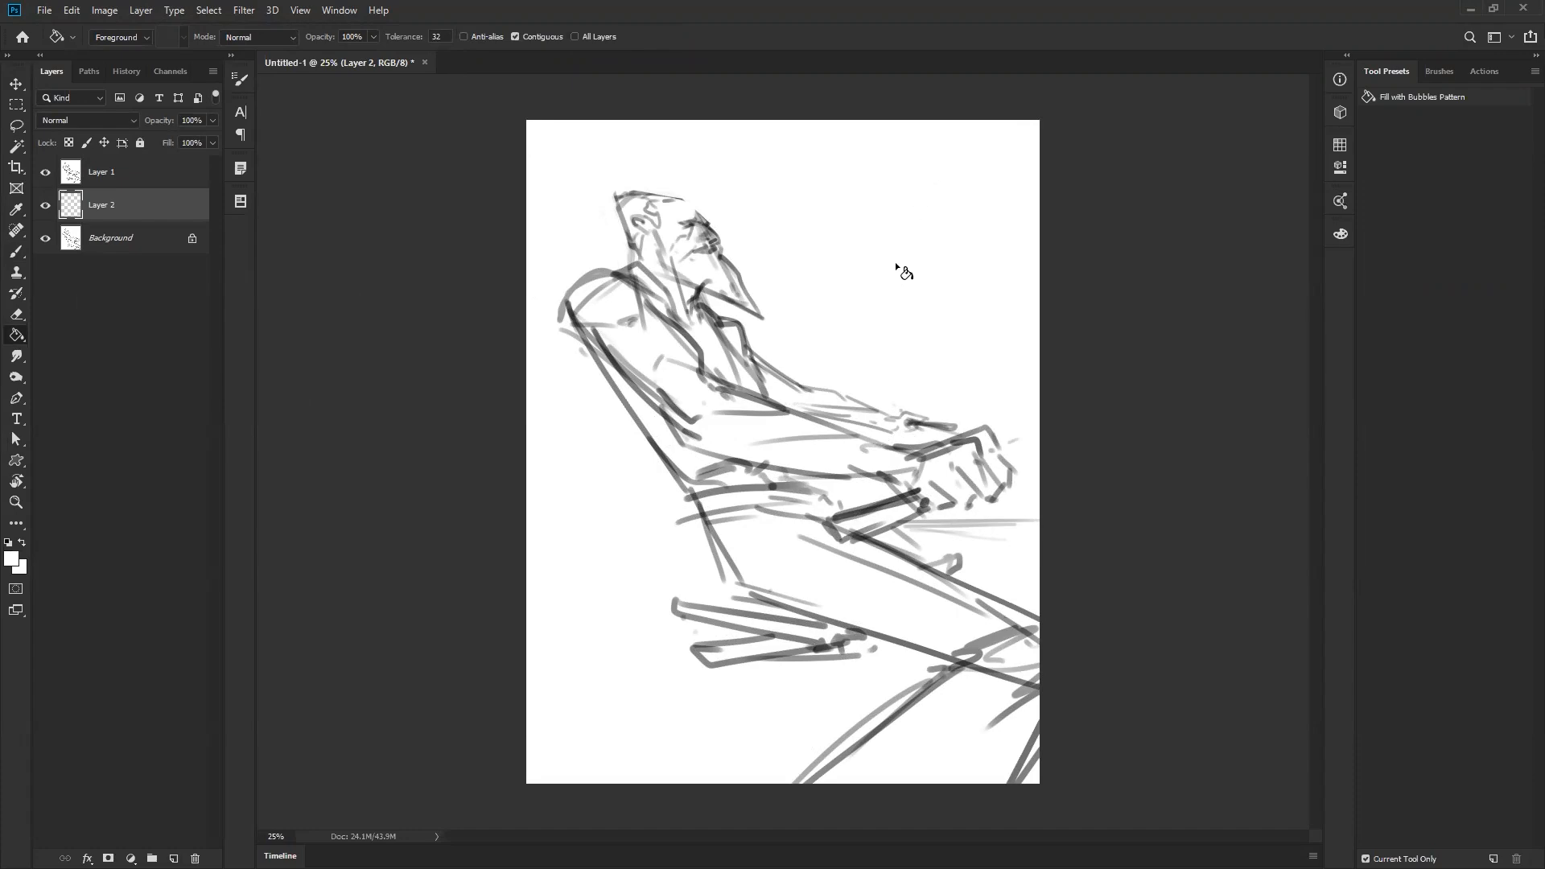
key(x)
click(873, 298)
- Set the duplicated sketch layer's blend mode to Multiply
click(140, 177)
click(97, 119)
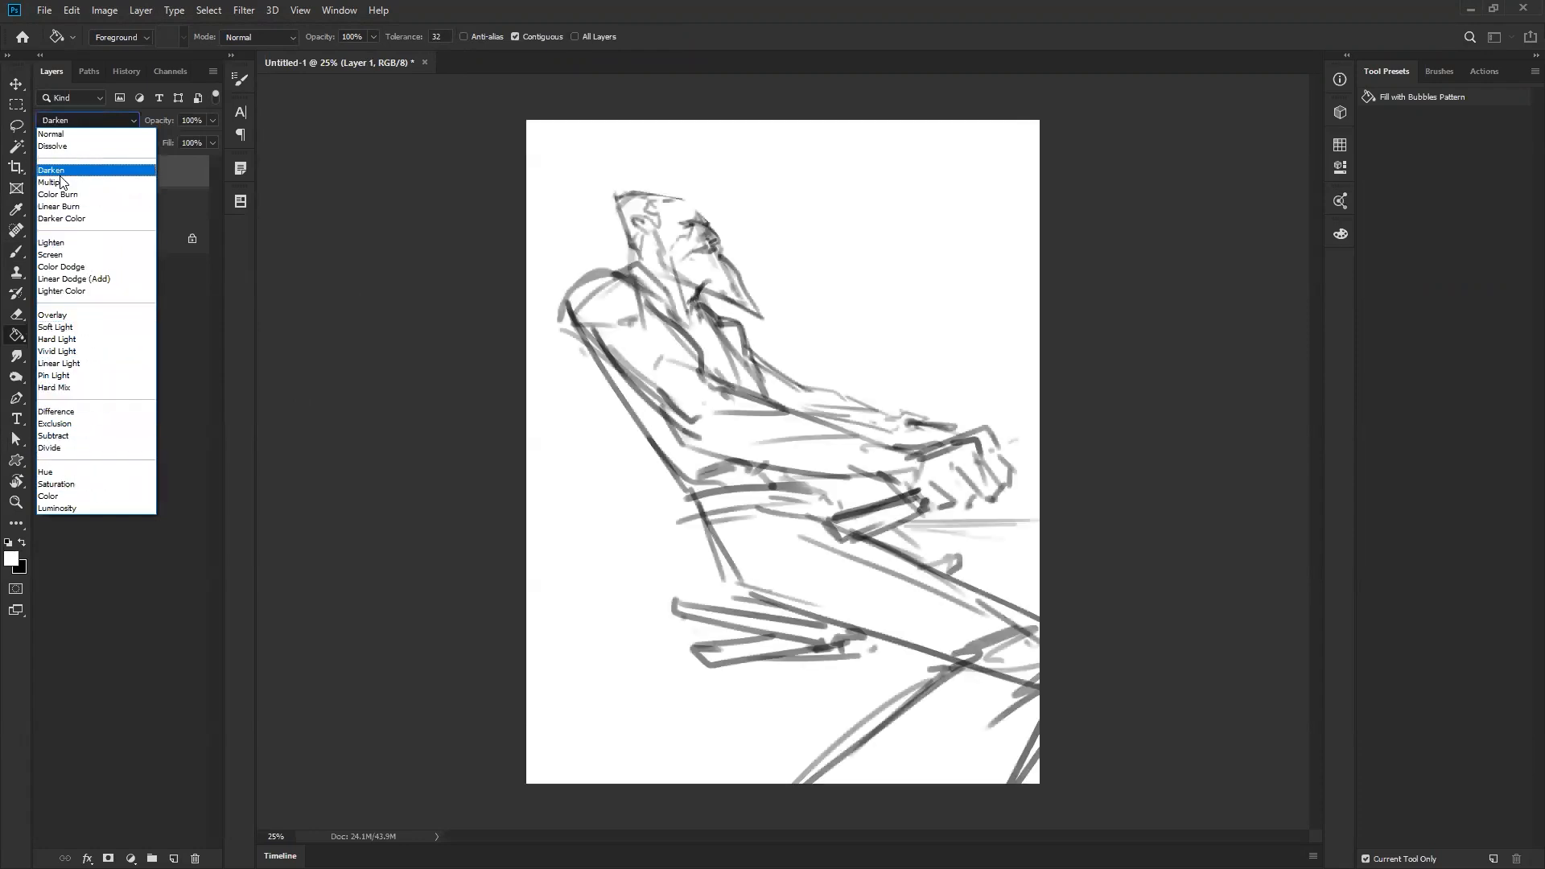
click(59, 183)
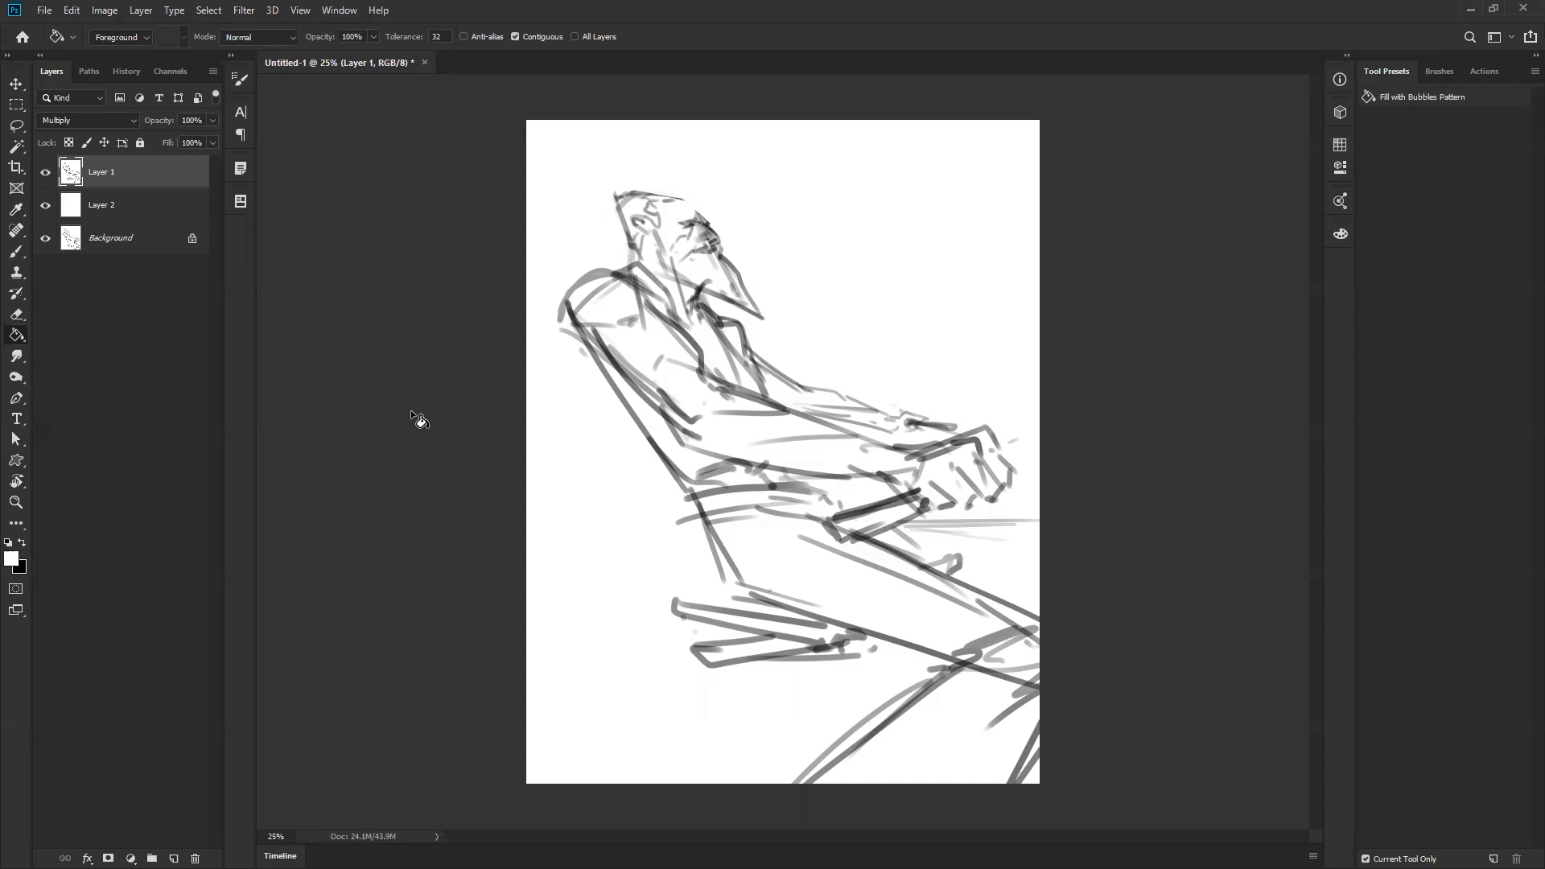
- Flip the canvas horizontally and enlarge the brush to 700 px for tonal block-in
key(b)
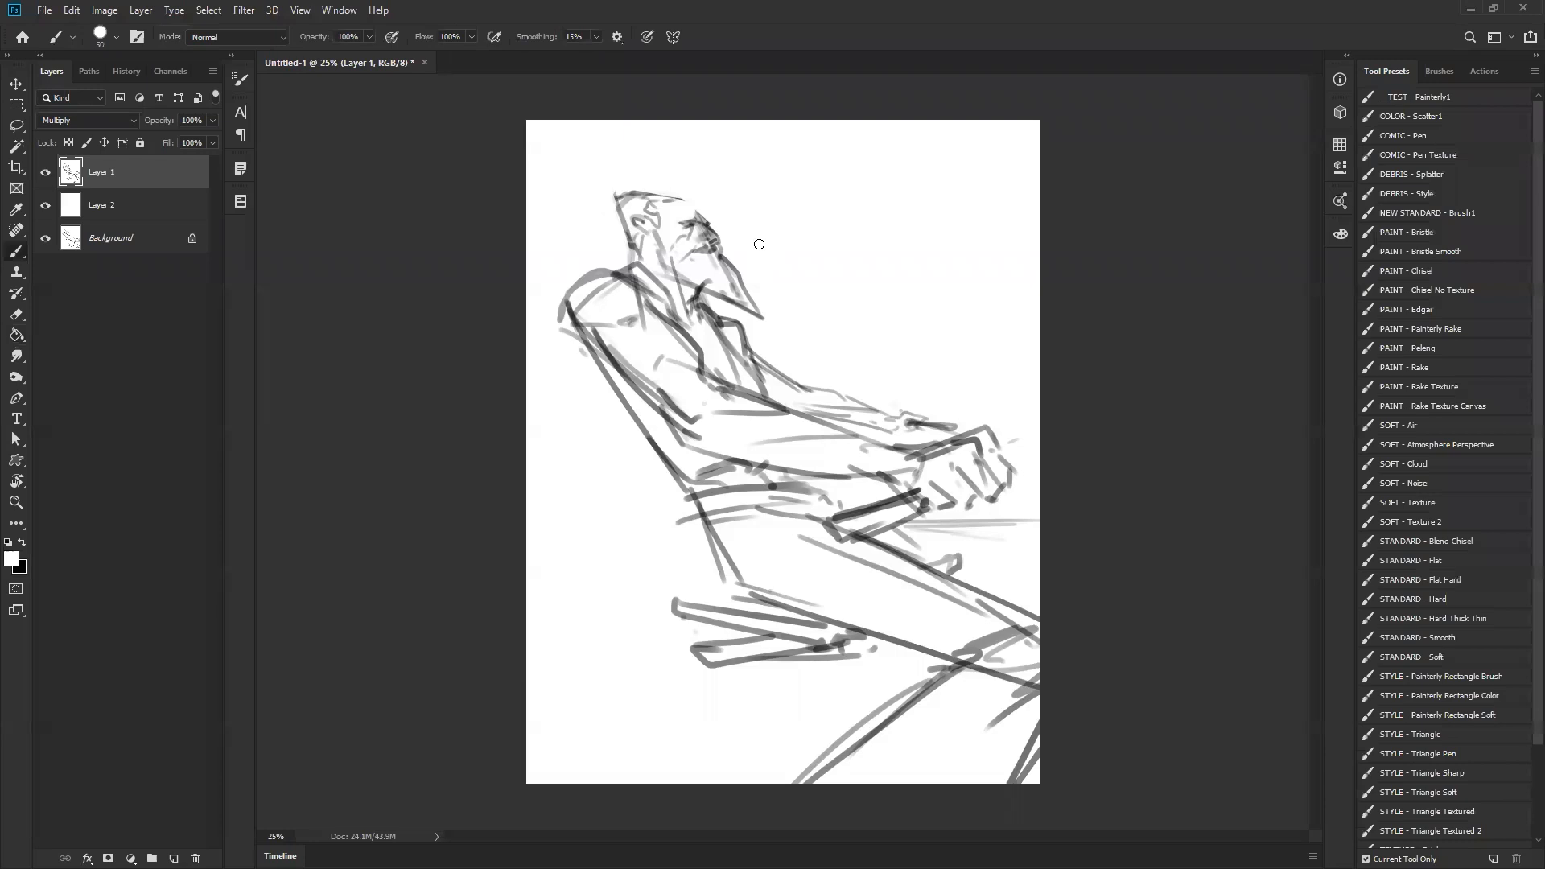
key(ctrl+f)
key(bracketright)
key(bracketright)
key(bracketright)
key(bracketright)
key(bracketright)
key(bracketright)
key(bracketright)
key(bracketright)
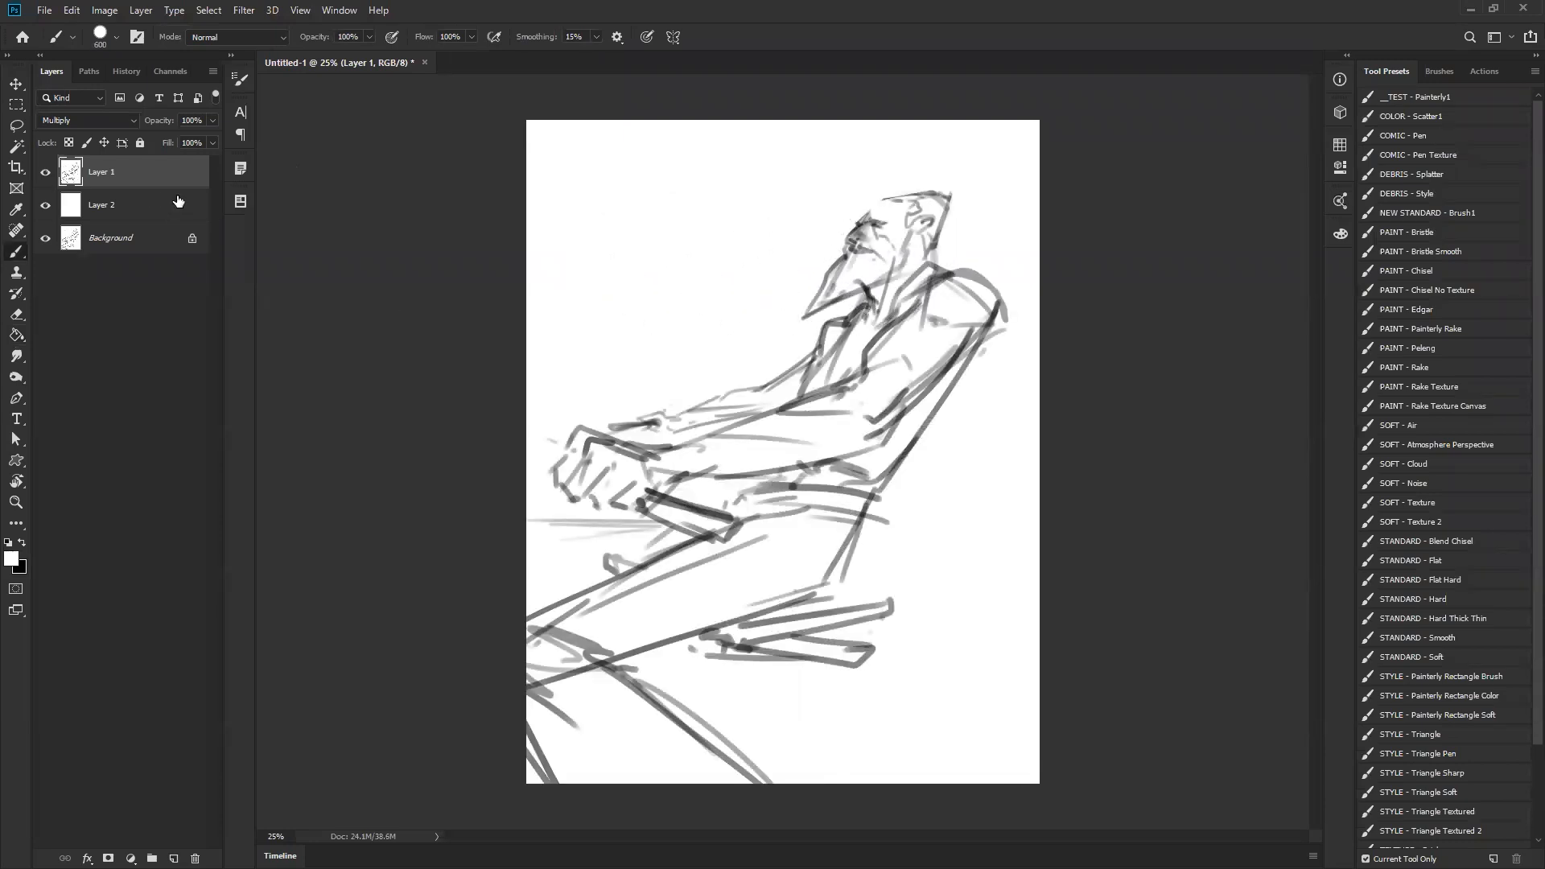
click(179, 203)
click(183, 177)
key(bracketright)
key(x)
drag(644, 113, 475, 225)
alt+click(604, 177)
drag(982, 136, 648, 603)
key(ctrl+z)
key(ctrl+z)
- Block in the layer beneath the sketch with broad mid-grey strokes and a gradient that darkens toward the top
click(115, 205)
mouse_move(648, 112)
mouse_down()
mouse_move(464, 238)
mouse_move(983, 166)
mouse_move(845, 129)
mouse_move(926, 201)
mouse_move(869, 622)
mouse_move(701, 616)
mouse_move(1006, 724)
mouse_move(855, 537)
mouse_move(835, 129)
mouse_move(985, 210)
mouse_move(906, 395)
mouse_move(725, 531)
mouse_up()
key(d)
key(g)
mouse_move(680, 299)
mouse_down()
mouse_move(730, 386)
mouse_move(708, 403)
mouse_up()
- Brush darker grey into the background in front of the figure's beard and chest with a smaller brush
key(b)
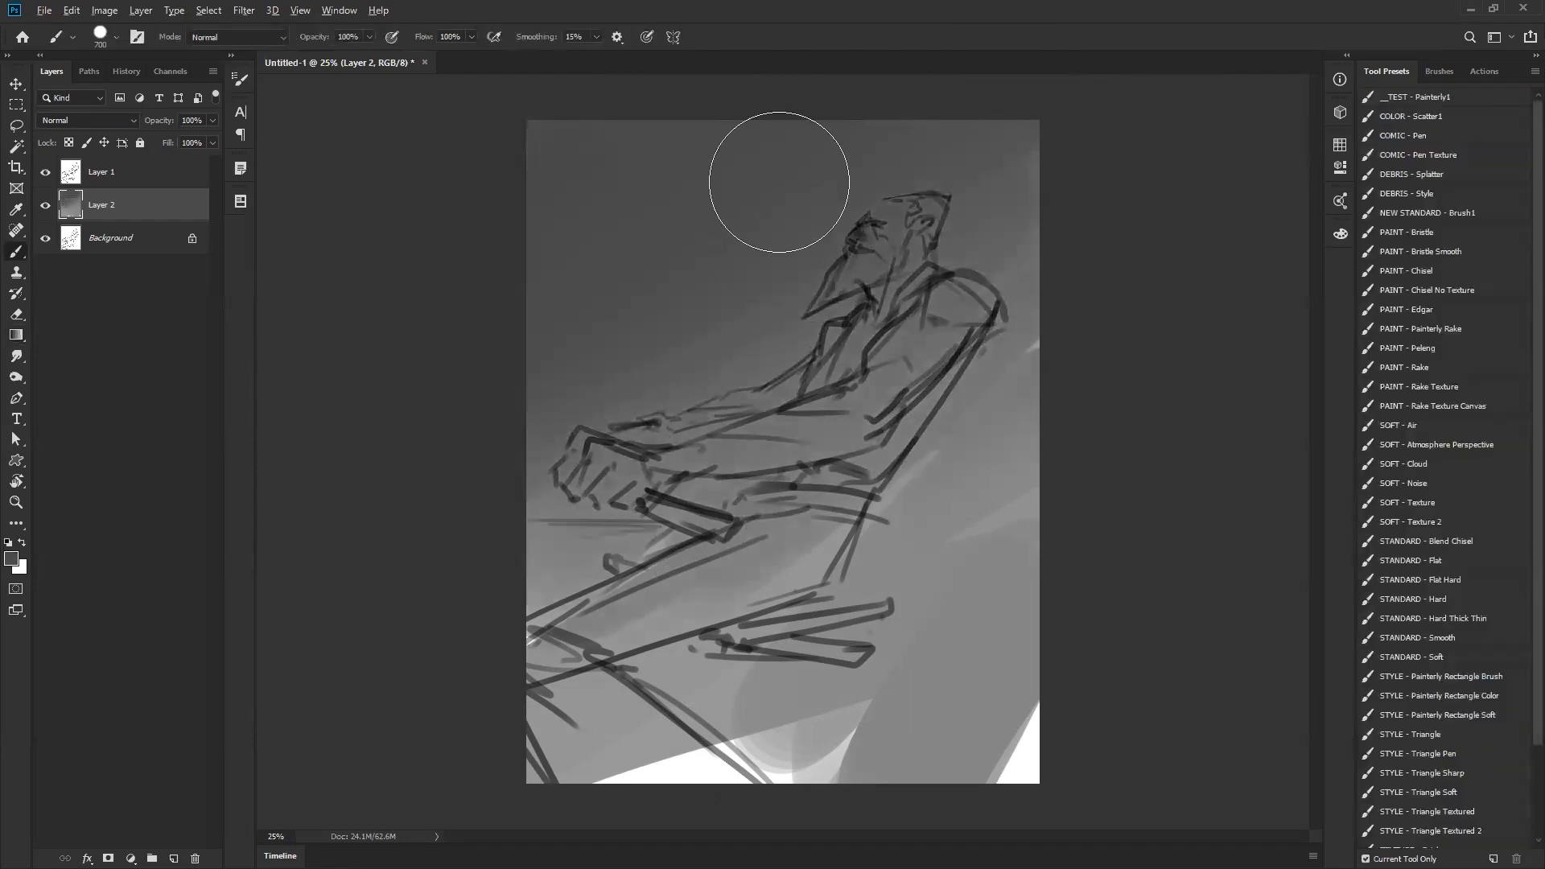
key([)
key([)
key([)
drag(713, 321, 745, 355)
key([)
mouse_move(782, 322)
mouse_down()
mouse_move(755, 349)
mouse_move(775, 342)
mouse_up()
- Flip the canvas and paint dark grey shapes behind the figure's back and beneath the seat
key(ctrl+h)
drag(556, 301, 684, 568)
key(])
key(])
key(])
key(])
drag(579, 531, 692, 660)
drag(517, 604, 760, 789)
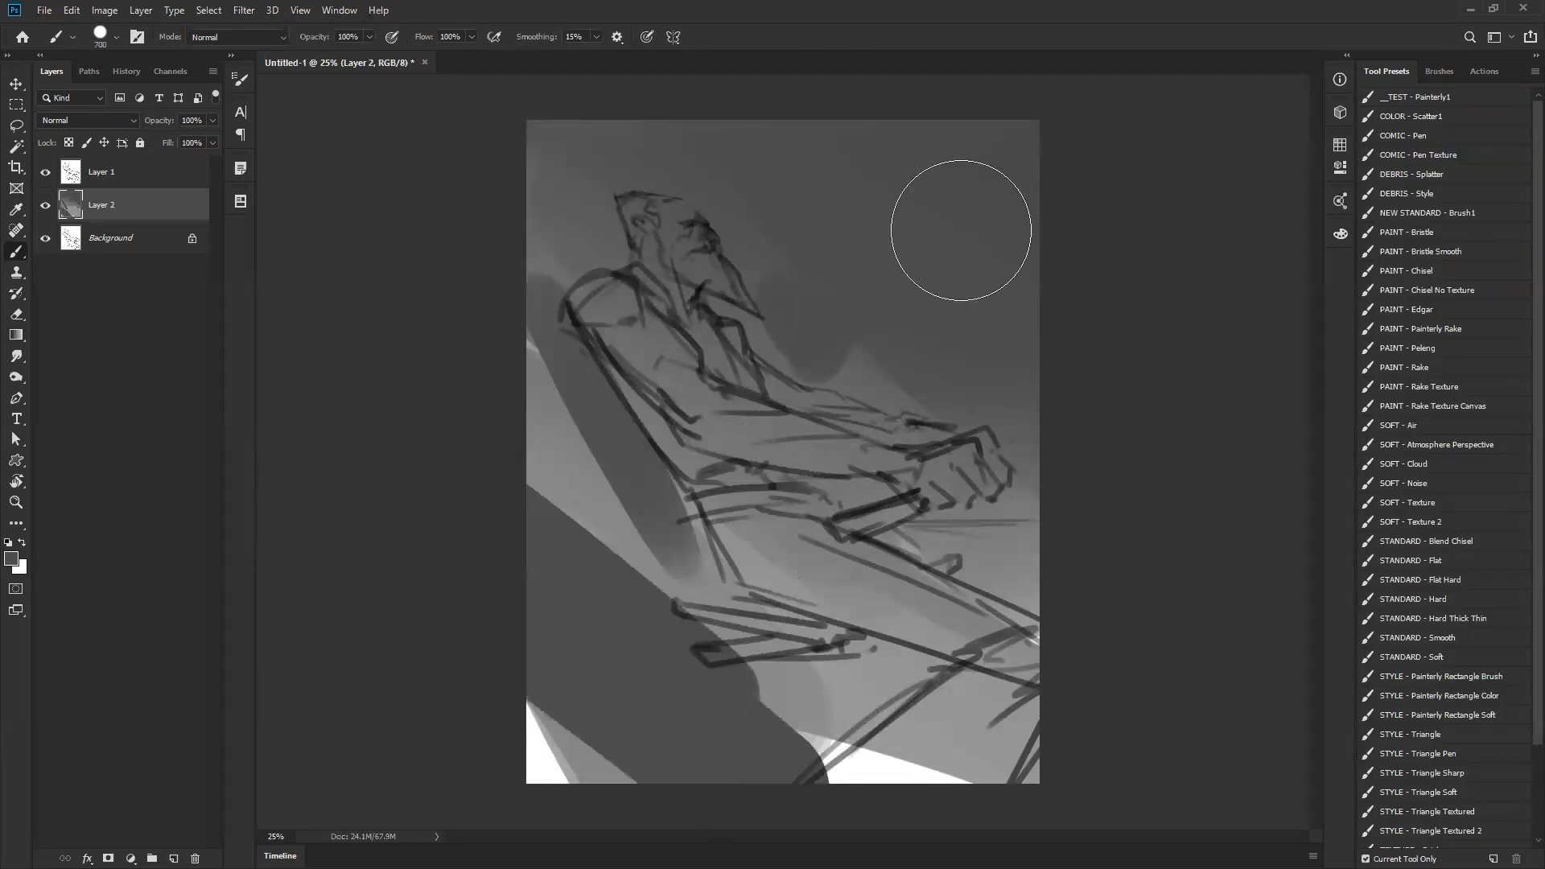
- Darken the upper corner opposite the face with a sampled dark grey and undo the last broad stroke
key(d)
drag(981, 111, 1031, 275)
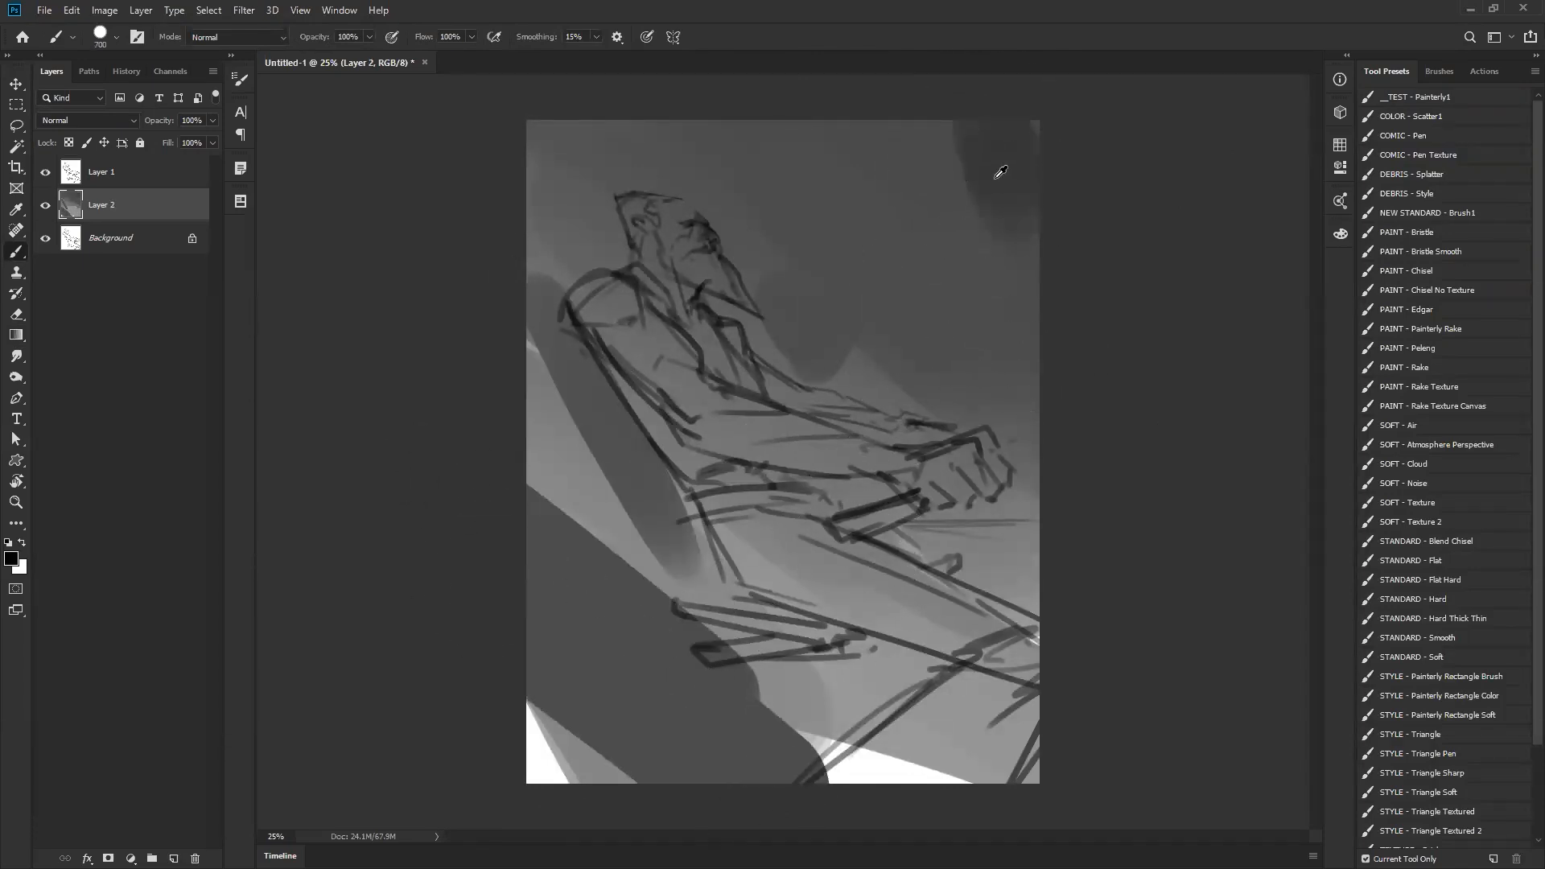
alt+click(996, 180)
drag(920, 118, 970, 115)
drag(1065, 254, 910, 100)
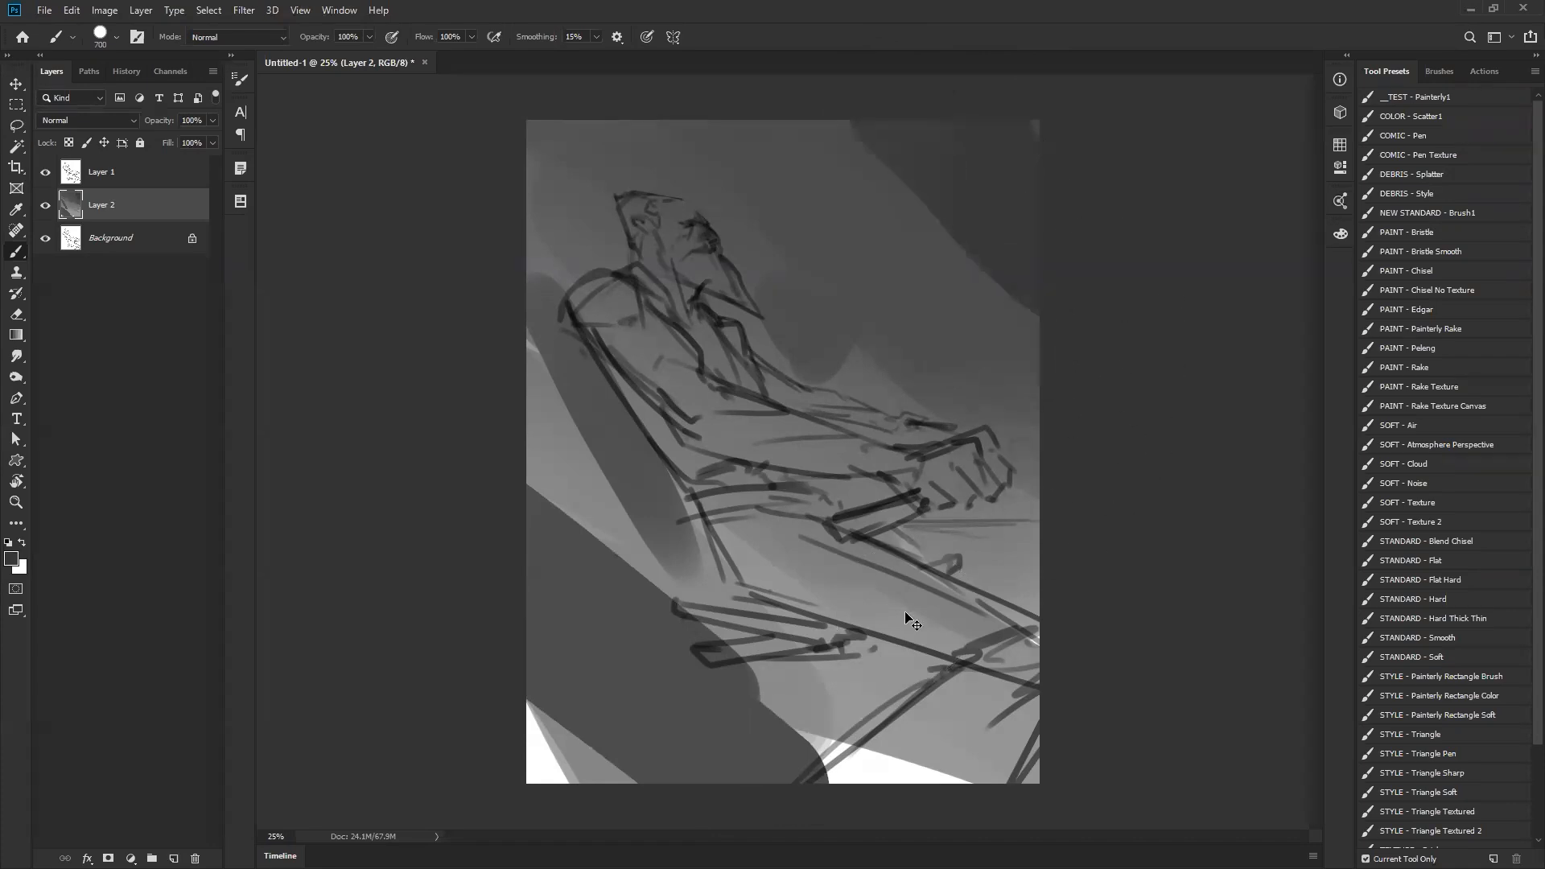
key(ctrl+z)
- Paint a diagonal dark grey wedge across the upper corner opposite the face with a smaller brush
key(bracketleft)
key(bracketleft)
key(bracketleft)
key(bracketleft)
key(bracketleft)
key(bracketleft)
key(bracketleft)
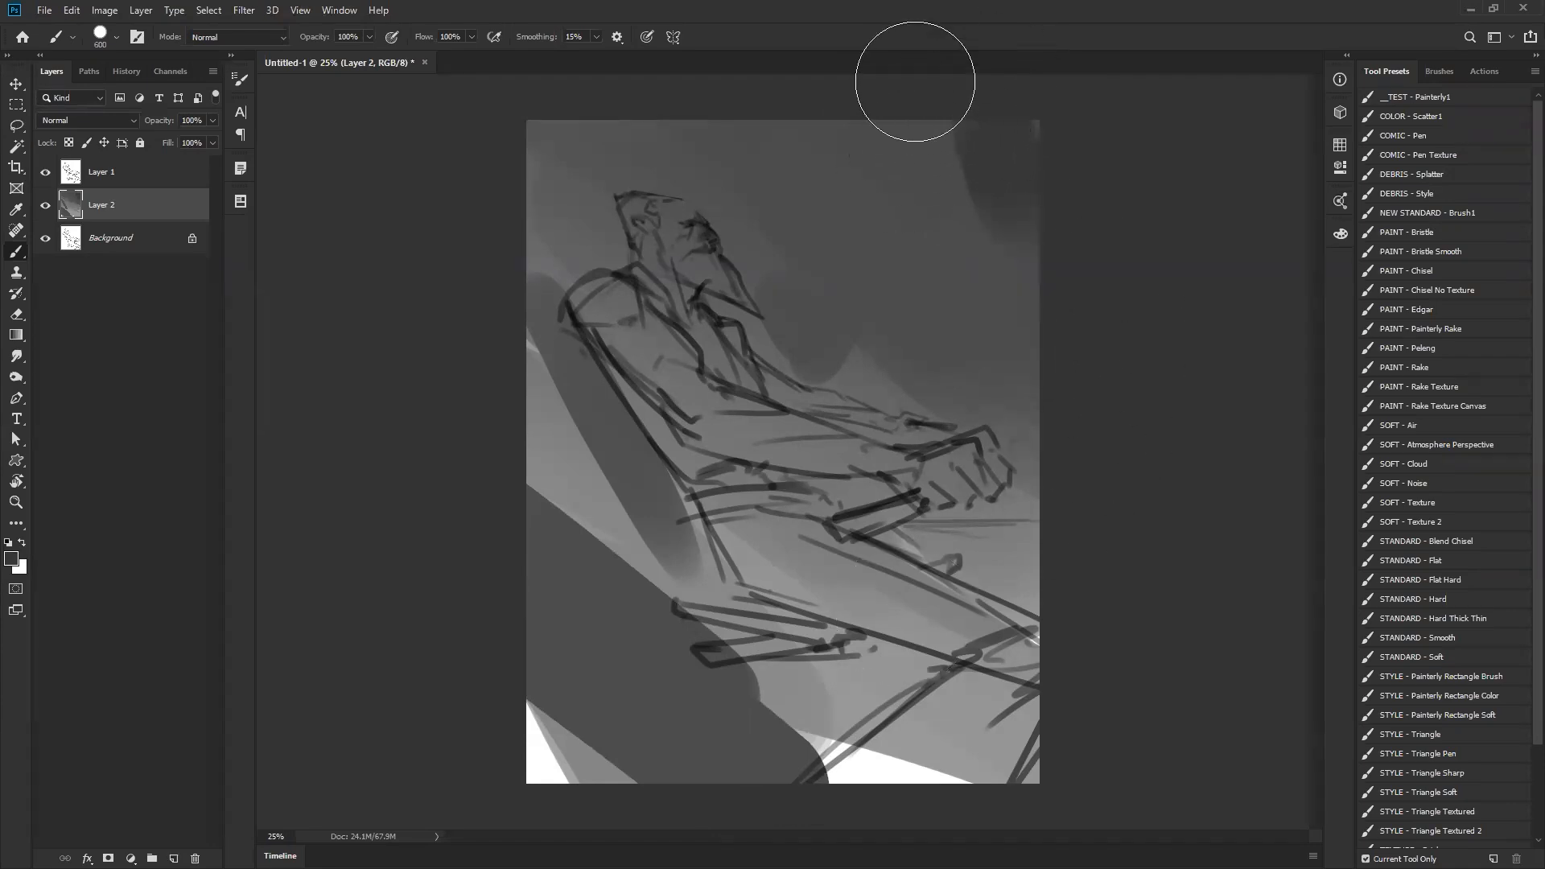
drag(895, 109, 1049, 282)
mouse_move(705, 64)
mouse_down()
mouse_move(1003, 256)
mouse_move(955, 301)
mouse_move(828, 58)
mouse_up()
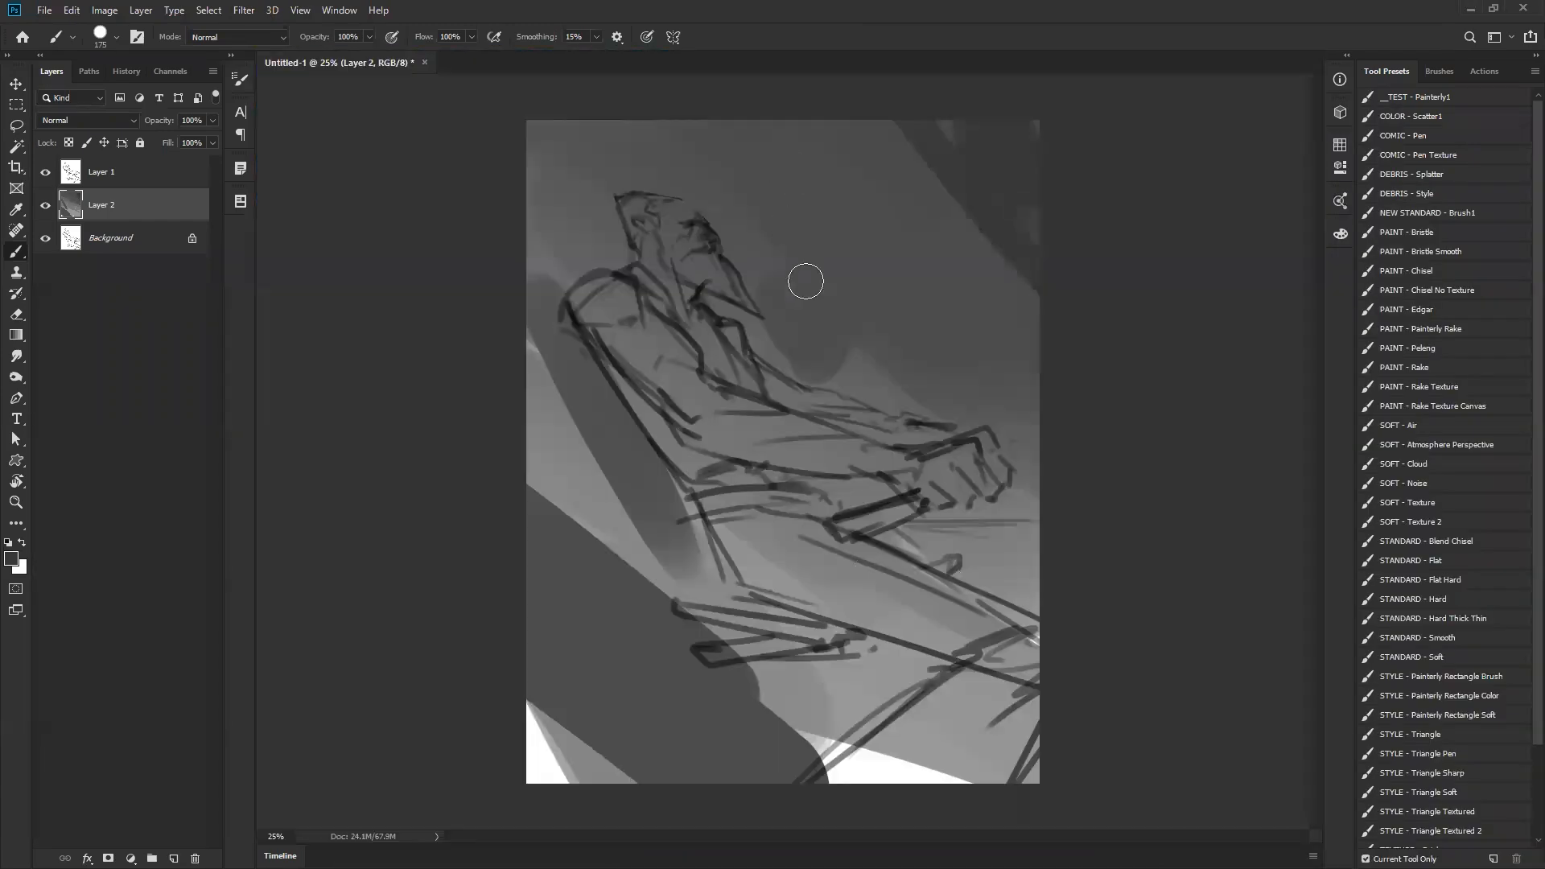
- Enlarge the brush to 900 px and extend the dark diagonal background down toward the figure's face and hands
key(bracketright)
key(bracketright)
key(bracketright)
key(bracketright)
key(bracketright)
key(bracketright)
key(bracketright)
drag(788, 122, 1057, 316)
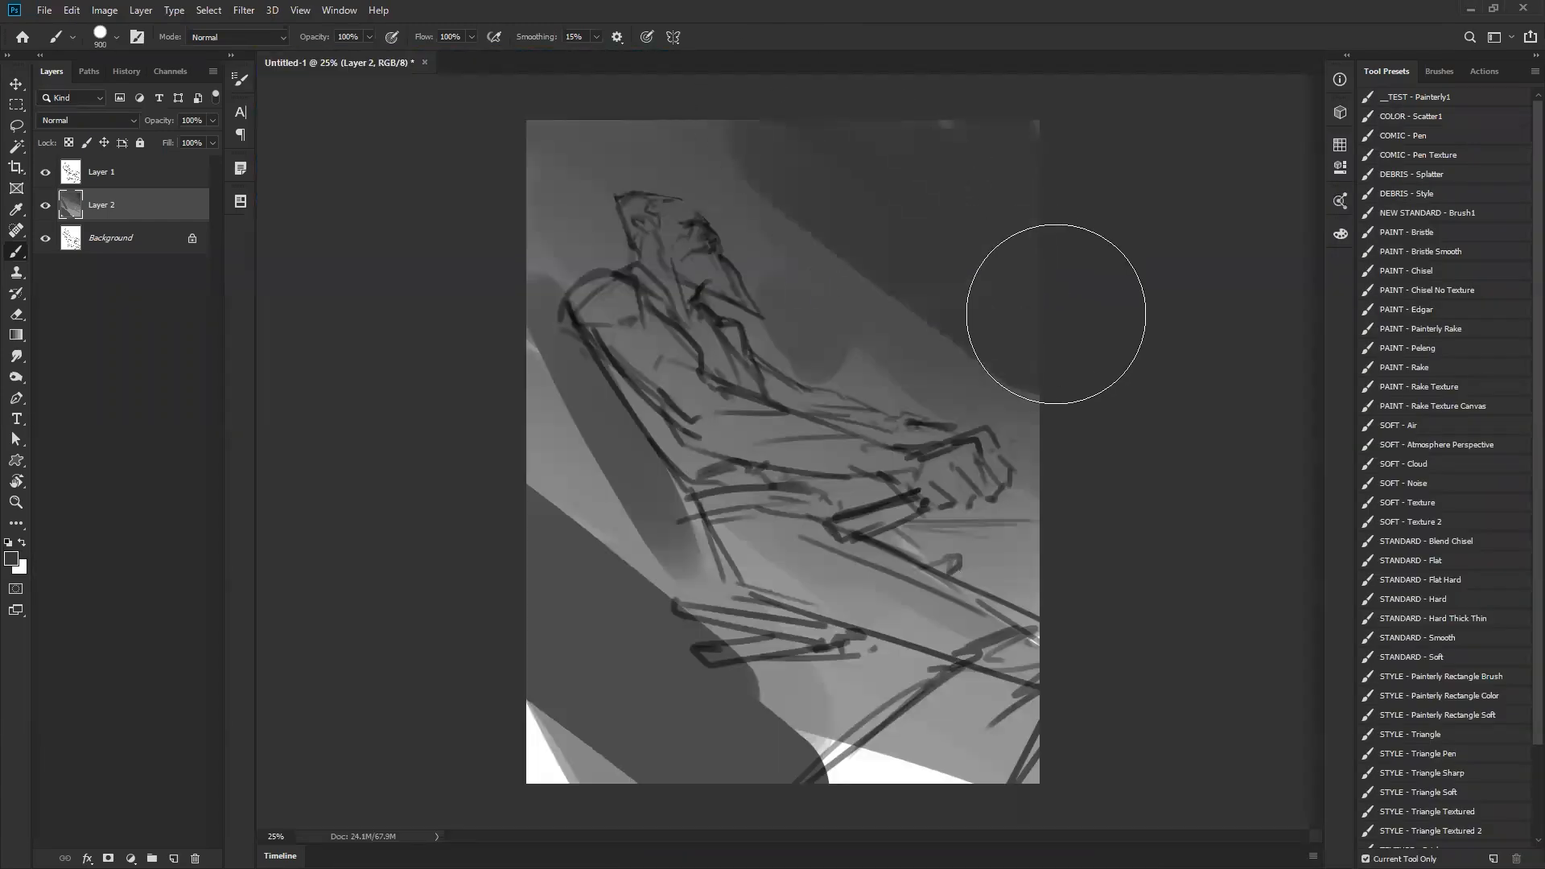
drag(728, 119, 955, 311)
drag(844, 215, 869, 332)
- Extend the dark grey background across the area above the figure's head
key(bracketleft)
key(bracketleft)
key(bracketleft)
key(bracketleft)
key(bracketleft)
key(bracketleft)
key(bracketleft)
key(bracketleft)
key(bracketleft)
key(bracketleft)
key(bracketleft)
key(bracketleft)
key(bracketleft)
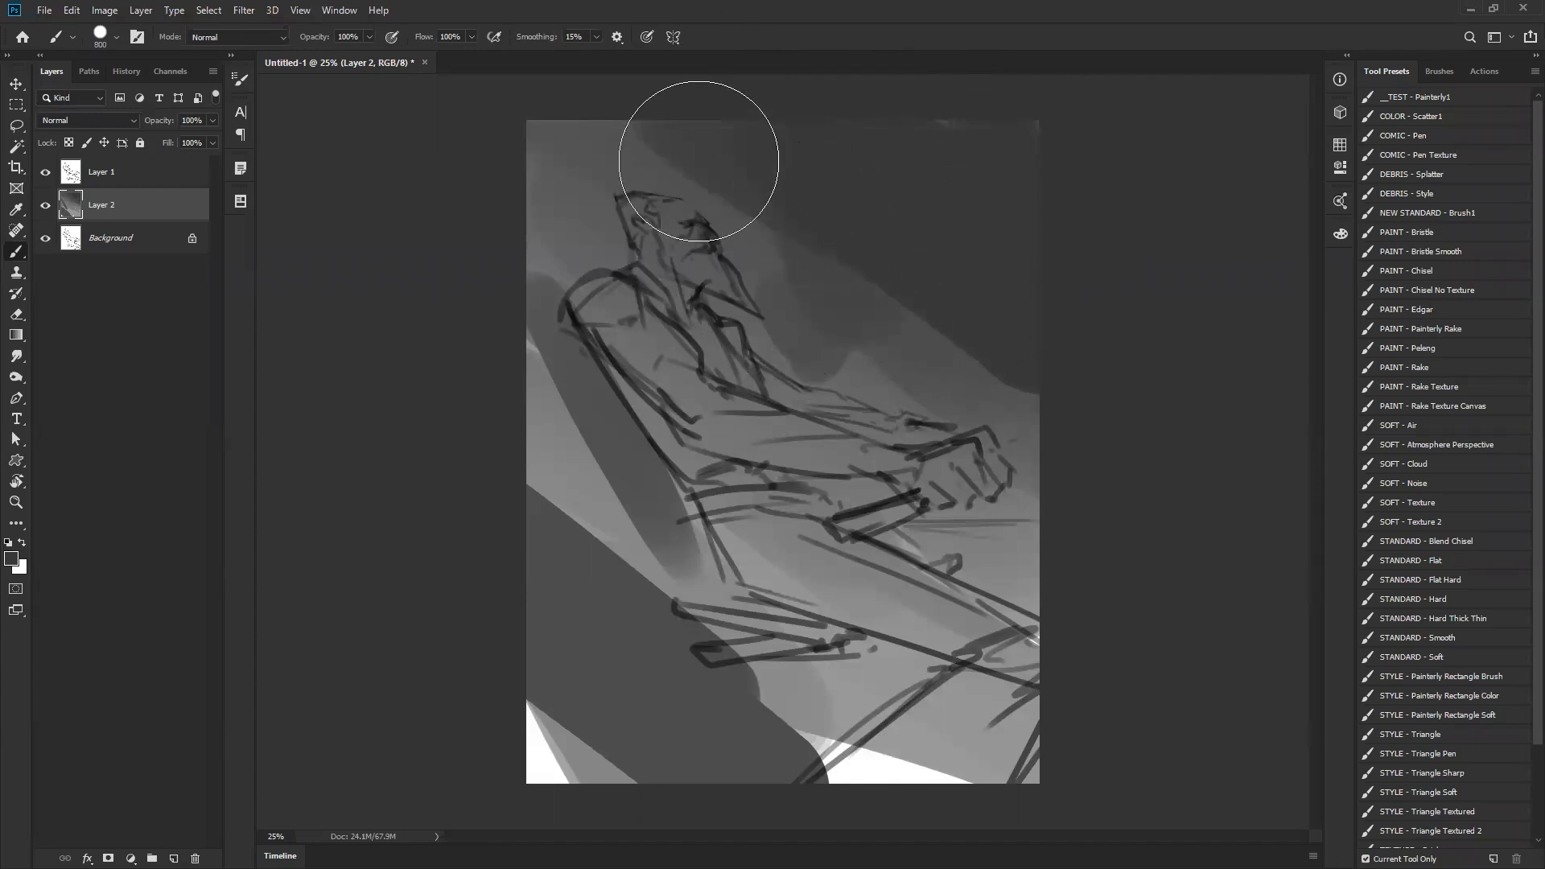
drag(668, 146, 595, 107)
- Work darker grey into the background beside the beard and above the outstretched arms
key(bracketright)
key(bracketright)
key(bracketright)
key(bracketright)
key(bracketright)
key(bracketright)
key(bracketright)
drag(741, 196, 773, 257)
drag(856, 365, 978, 326)
- Flip the canvas and paint fanned lighter and darker grey rays in the background before the face
key(ctrl+shift+h)
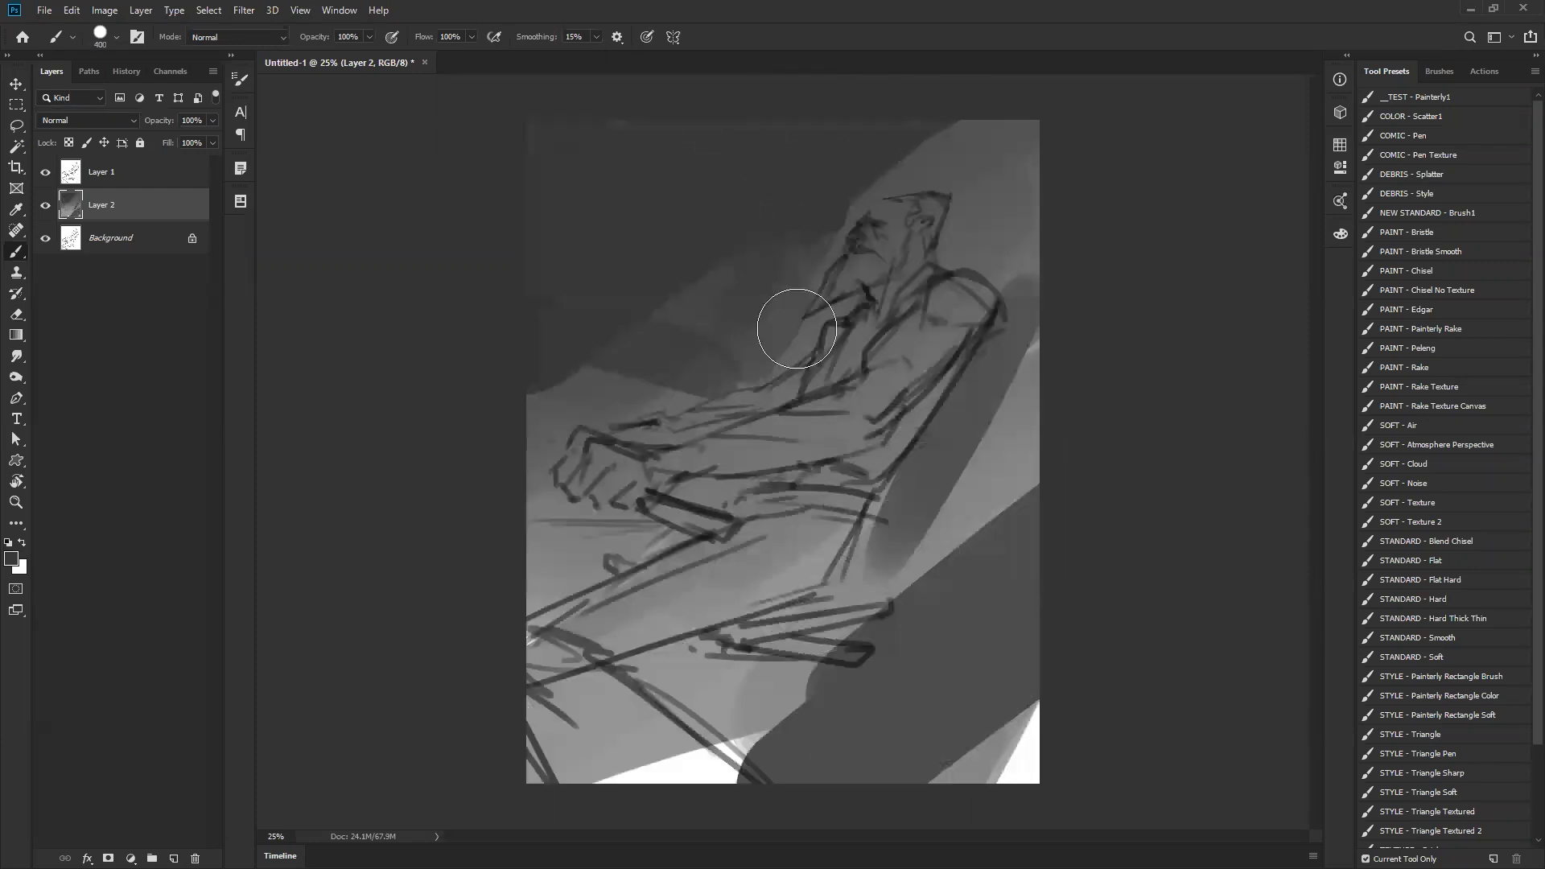
drag(686, 300, 349, 128)
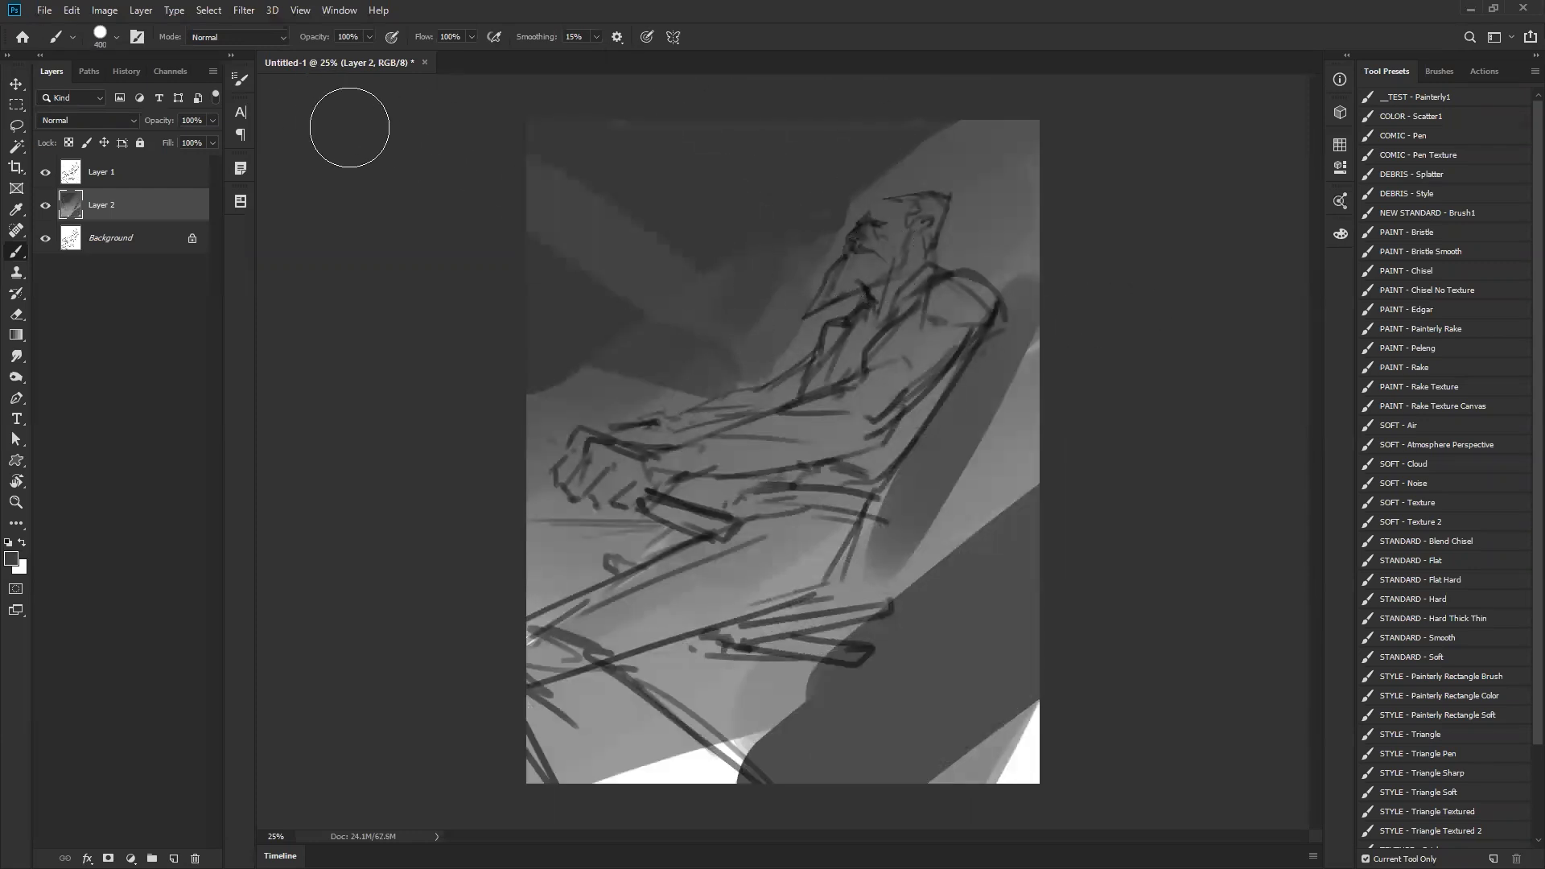
drag(600, 202, 702, 323)
alt+click(560, 230)
mouse_move(628, 140)
mouse_down()
mouse_move(702, 343)
mouse_move(737, 108)
mouse_up()
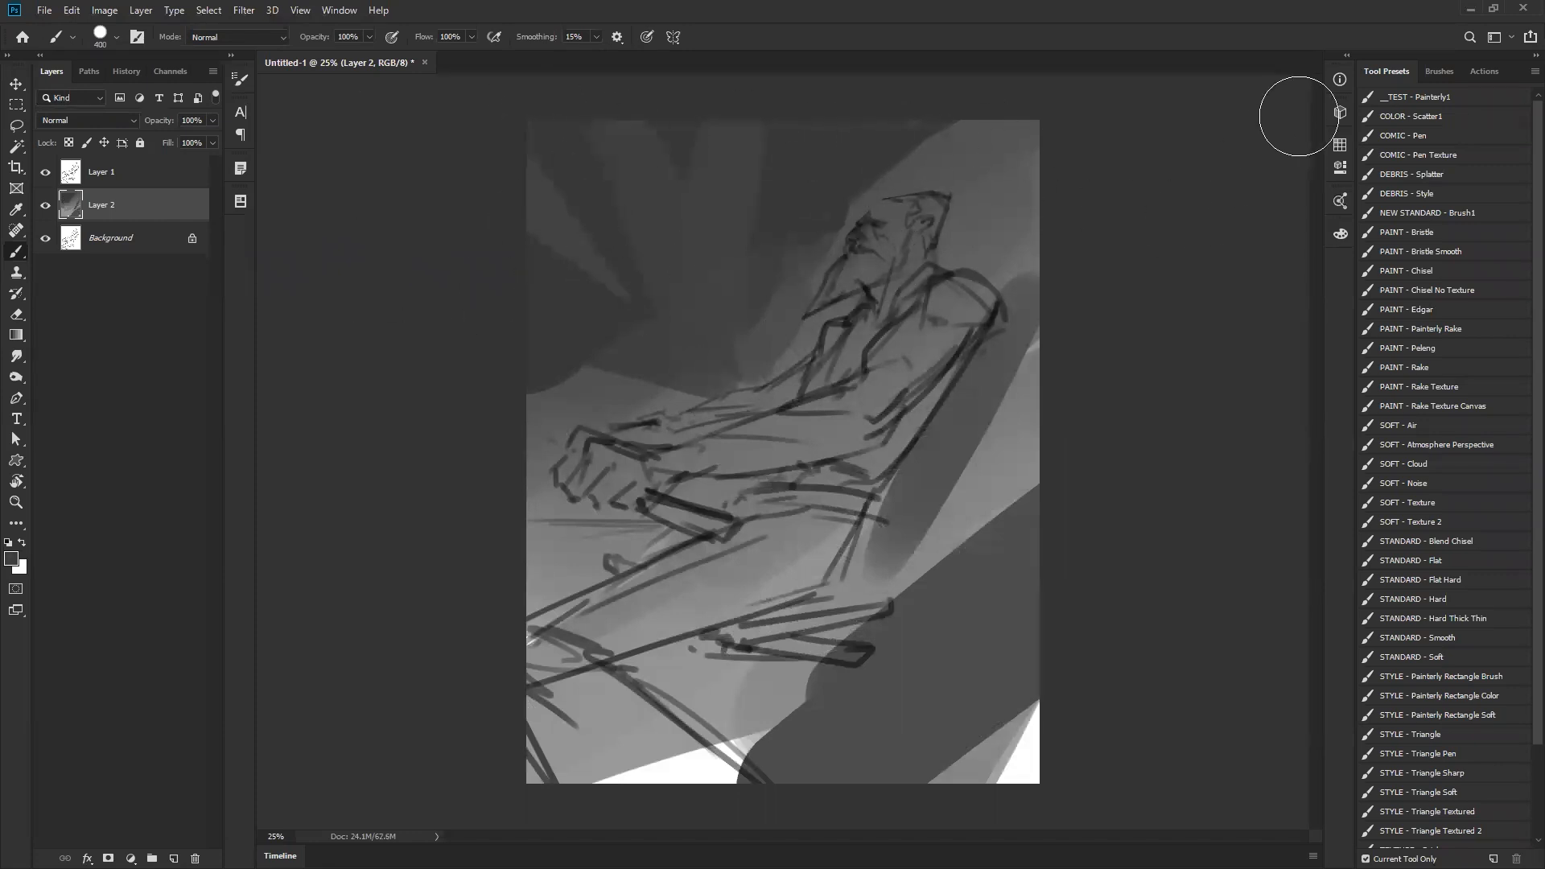
- Choose a muted red of H 0, S 51, B 73 and dab it into the background before the face
click(1340, 234)
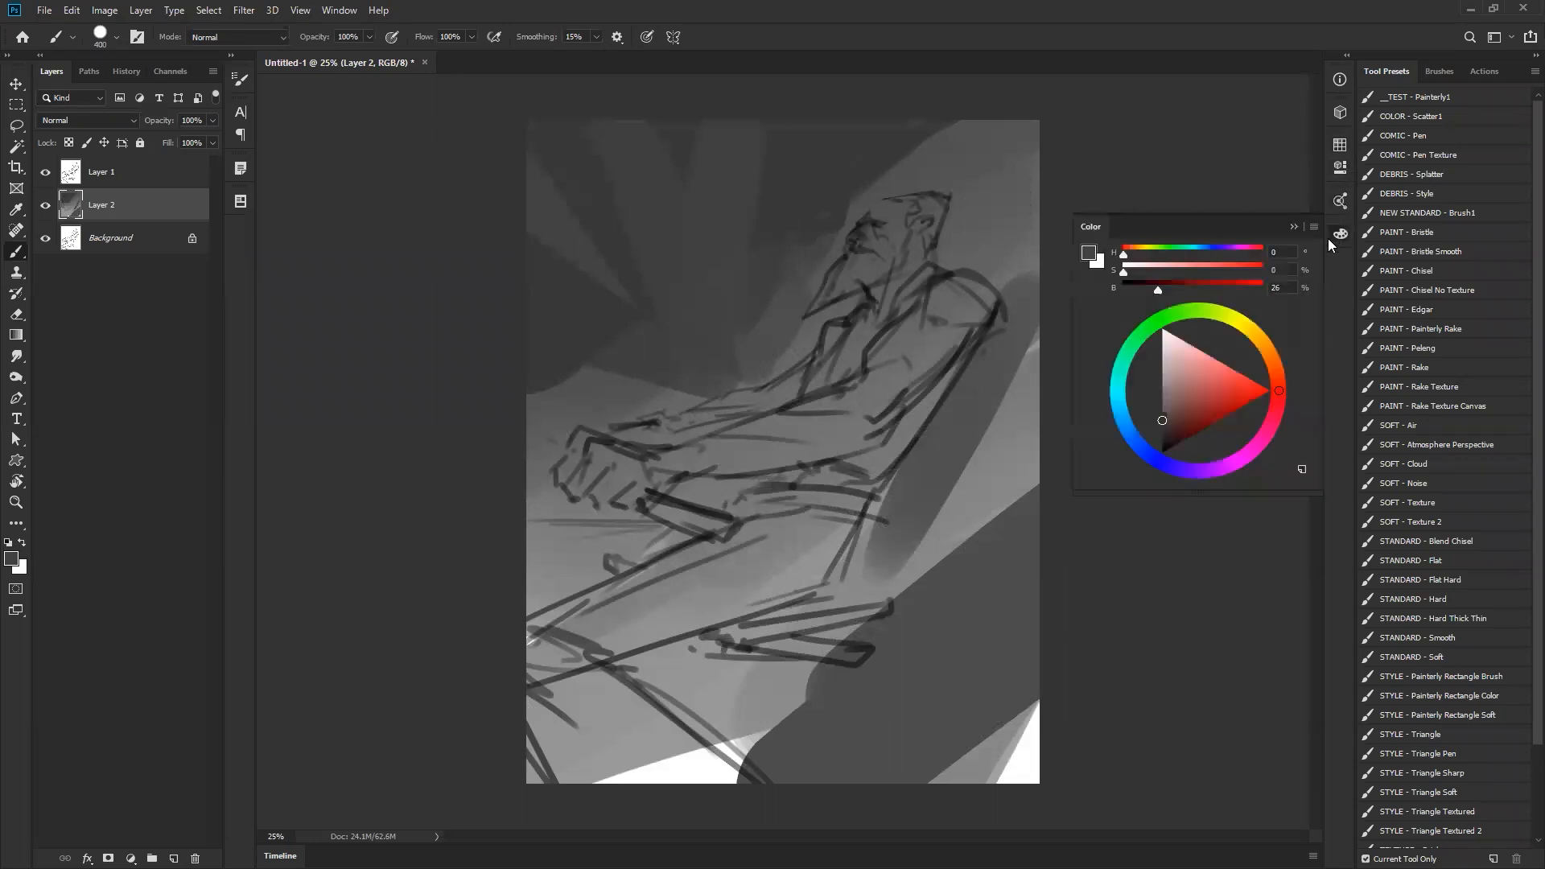
drag(1195, 381, 1203, 384)
click(715, 257)
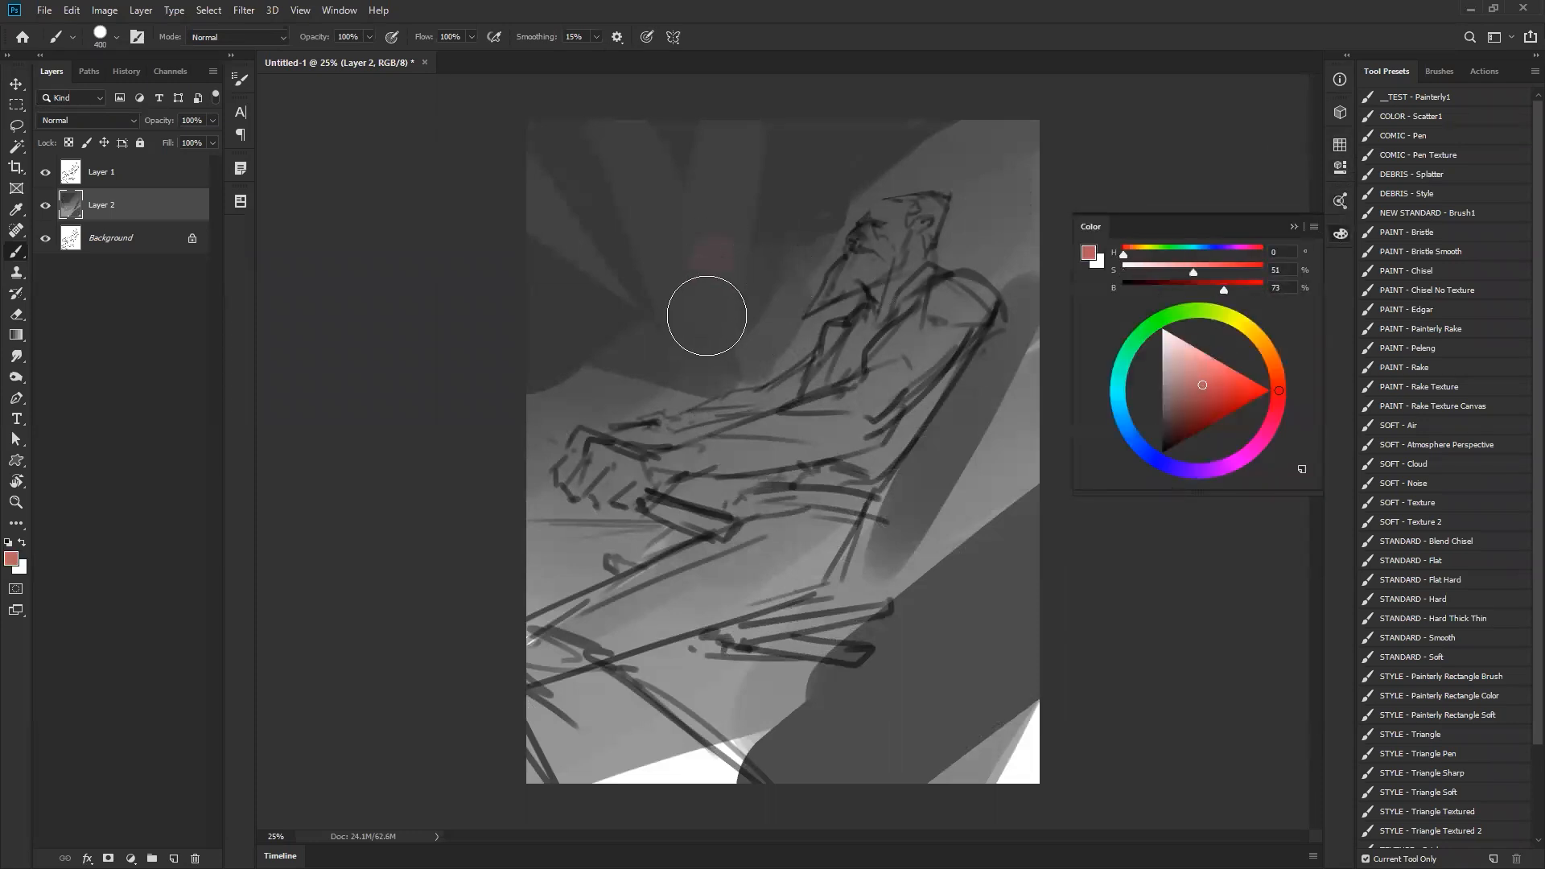
drag(736, 319, 763, 266)
- Wash the upper background and the area behind the seat with red H 0, S 76, B 64 using a 1500 px brush
click(1214, 403)
key(bracketright)
key(bracketright)
key(bracketright)
key(bracketright)
key(bracketright)
key(bracketright)
key(bracketright)
key(bracketright)
key(bracketright)
key(bracketright)
key(bracketright)
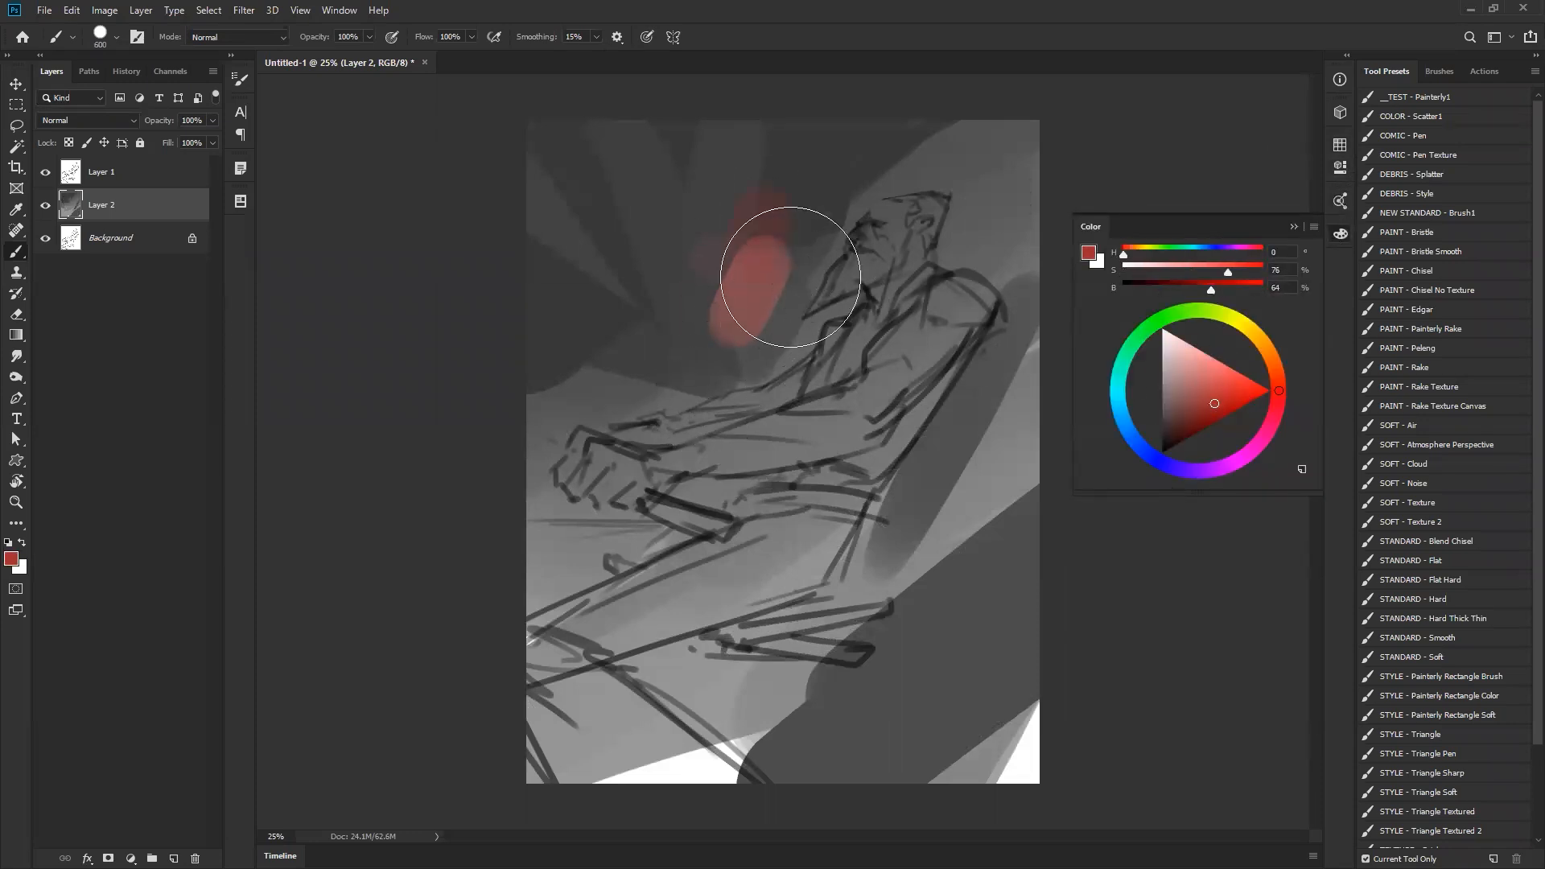
click(821, 234)
drag(627, 397, 925, 177)
drag(555, 186, 703, 375)
drag(926, 540, 848, 635)
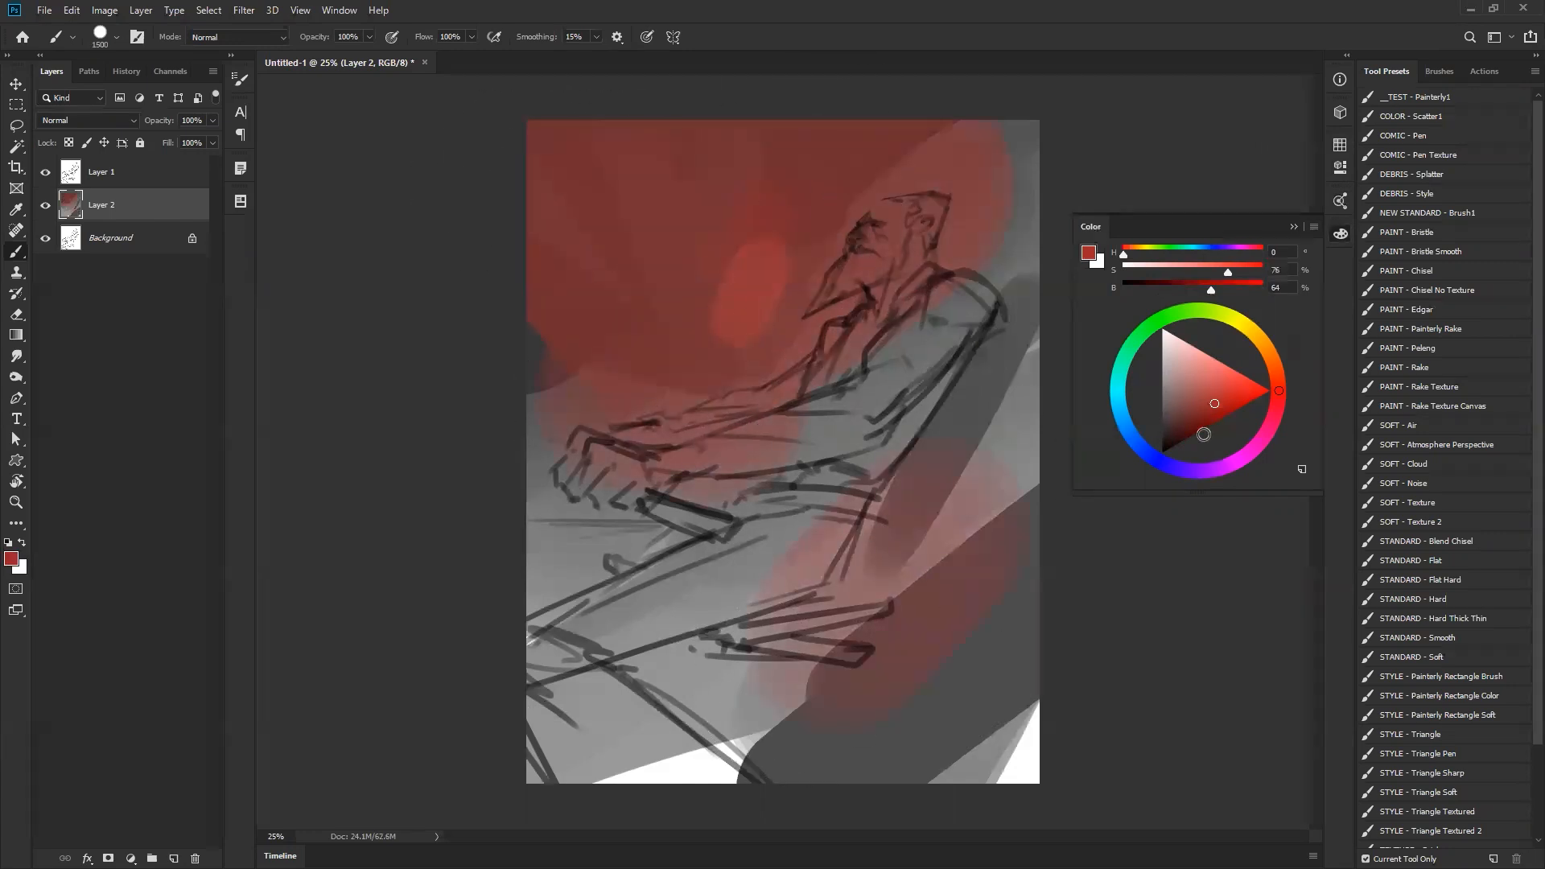
- Wash blue H 236, S 76, B 64 over the figure, seat and surrounding background with a 1500 px brush
click(1154, 457)
drag(954, 463, 651, 696)
drag(964, 690, 925, 727)
mouse_move(708, 451)
mouse_down()
mouse_move(564, 282)
mouse_move(528, 411)
mouse_up()
mouse_move(708, 354)
mouse_down()
mouse_move(987, 151)
mouse_move(473, 650)
mouse_up()
drag(520, 515, 590, 624)
- Paint solid blue under the outstretched hands and along the back of the seat with a much smaller brush
key(bracketleft)
key(bracketleft)
key(bracketleft)
key(bracketleft)
key(bracketleft)
key(bracketleft)
key(bracketleft)
key(bracketleft)
key(bracketleft)
key(bracketleft)
key(bracketleft)
drag(591, 528, 611, 531)
mouse_move(1010, 377)
mouse_down()
mouse_move(844, 571)
mouse_move(894, 640)
mouse_up()
- Flip the canvas and stroke blue behind the shoulder and the head with a 250 px brush
key(ctrl+shift+h)
key(bracketleft)
key(bracketleft)
key(bracketleft)
mouse_move(557, 281)
mouse_down()
mouse_move(552, 348)
mouse_move(520, 281)
mouse_move(600, 249)
mouse_up()
drag(548, 163, 586, 211)
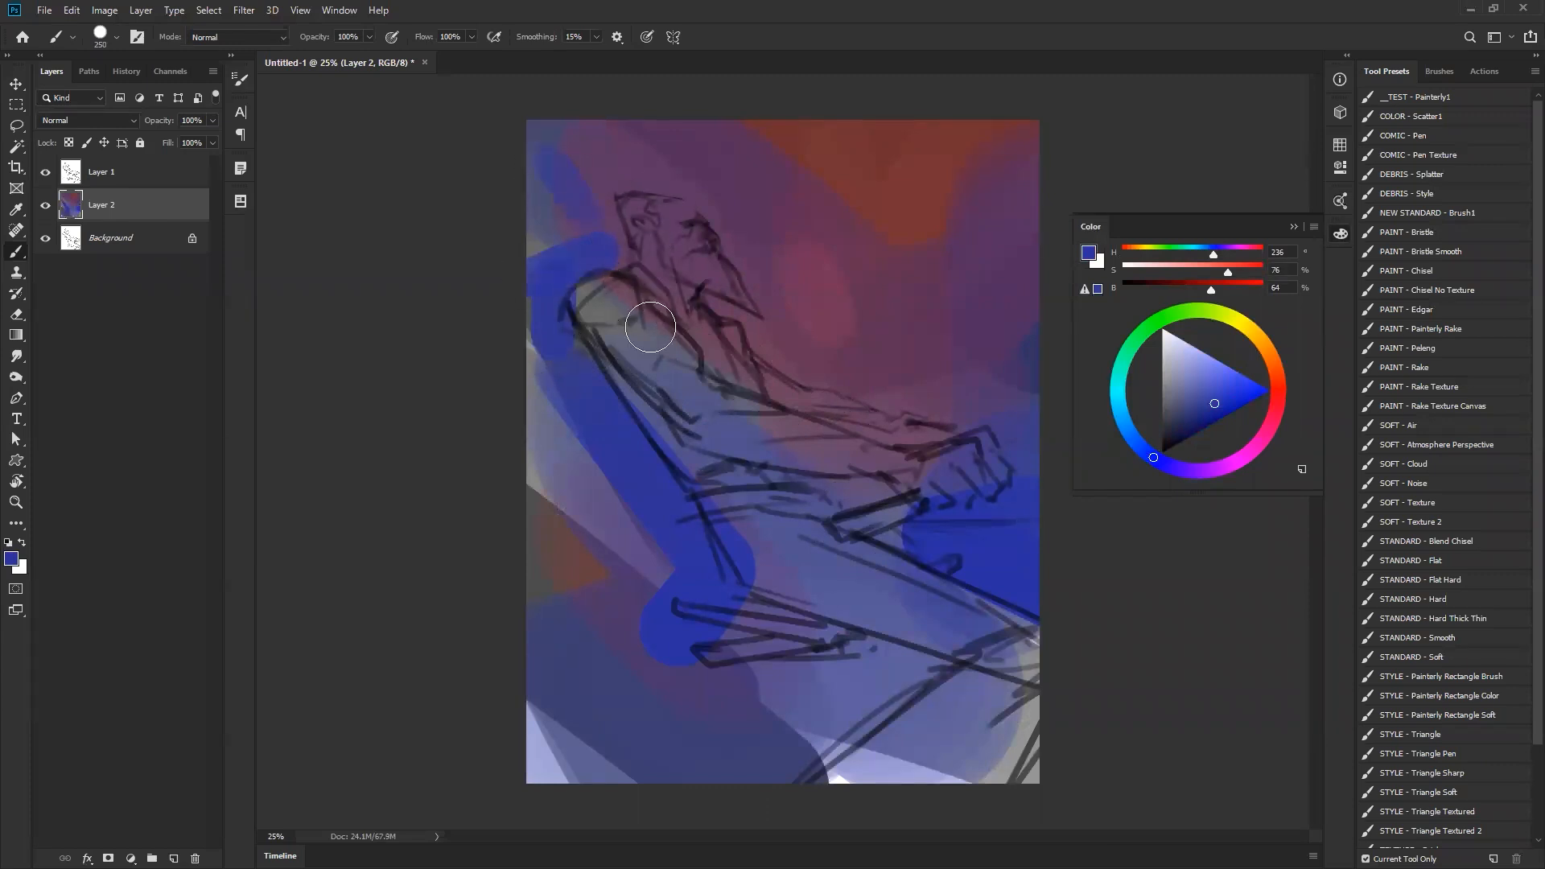
- Fill the upper corner behind the head with solid blue using a 500 px brush
key(bracketright)
key(bracketright)
key(bracketright)
key(bracketright)
key(bracketright)
drag(539, 141, 603, 230)
key(ctrl+z)
drag(523, 152, 587, 230)
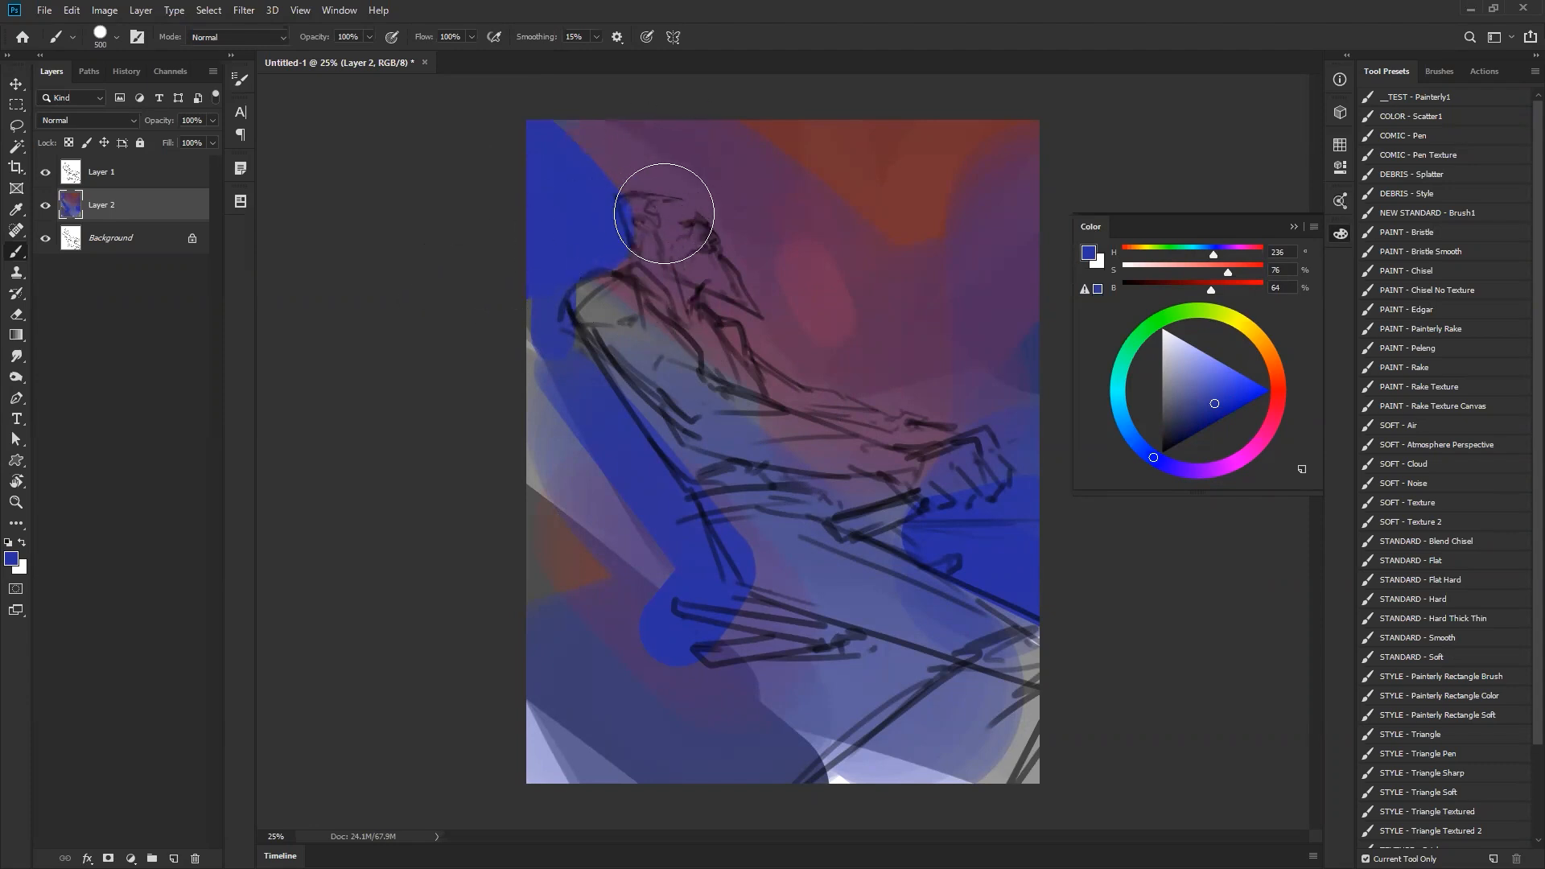
alt+click(679, 215)
key(bracketleft)
key(bracketleft)
key(bracketleft)
key(bracketleft)
key(bracketleft)
key(bracketleft)
key(bracketleft)
key(bracketleft)
key(bracketleft)
key(bracketleft)
key(bracketleft)
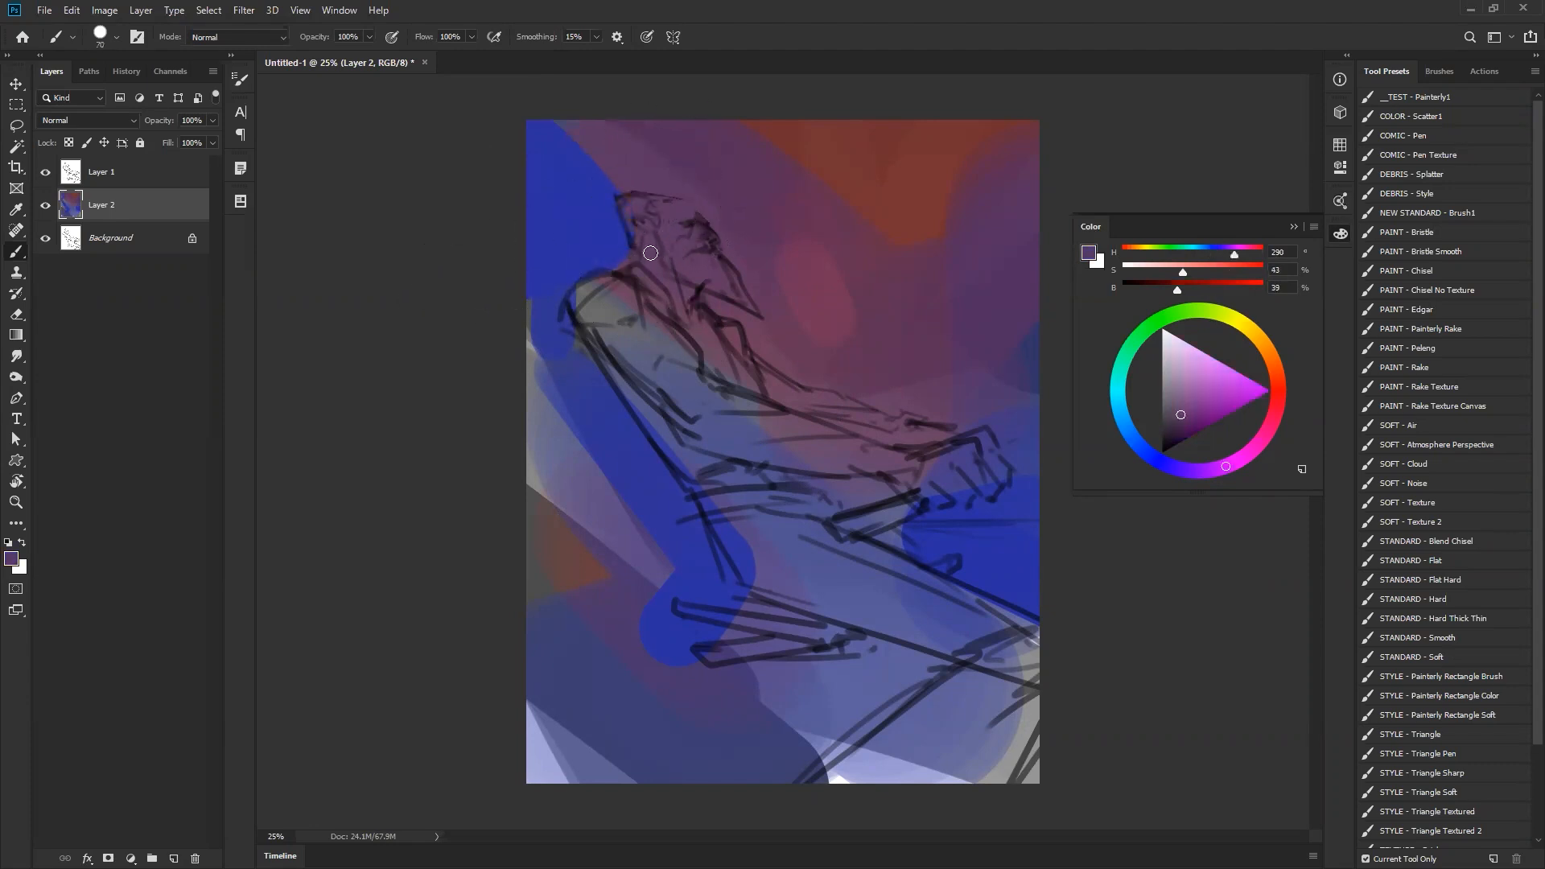
mouse_move(581, 292)
mouse_down()
mouse_move(610, 291)
mouse_move(567, 296)
mouse_up()
key(ctrl+z)
- Flip the canvas and paint the area beneath the seat and legs in the same blue with a 250 px brush
alt+click(610, 245)
key(ctrl+shift+h)
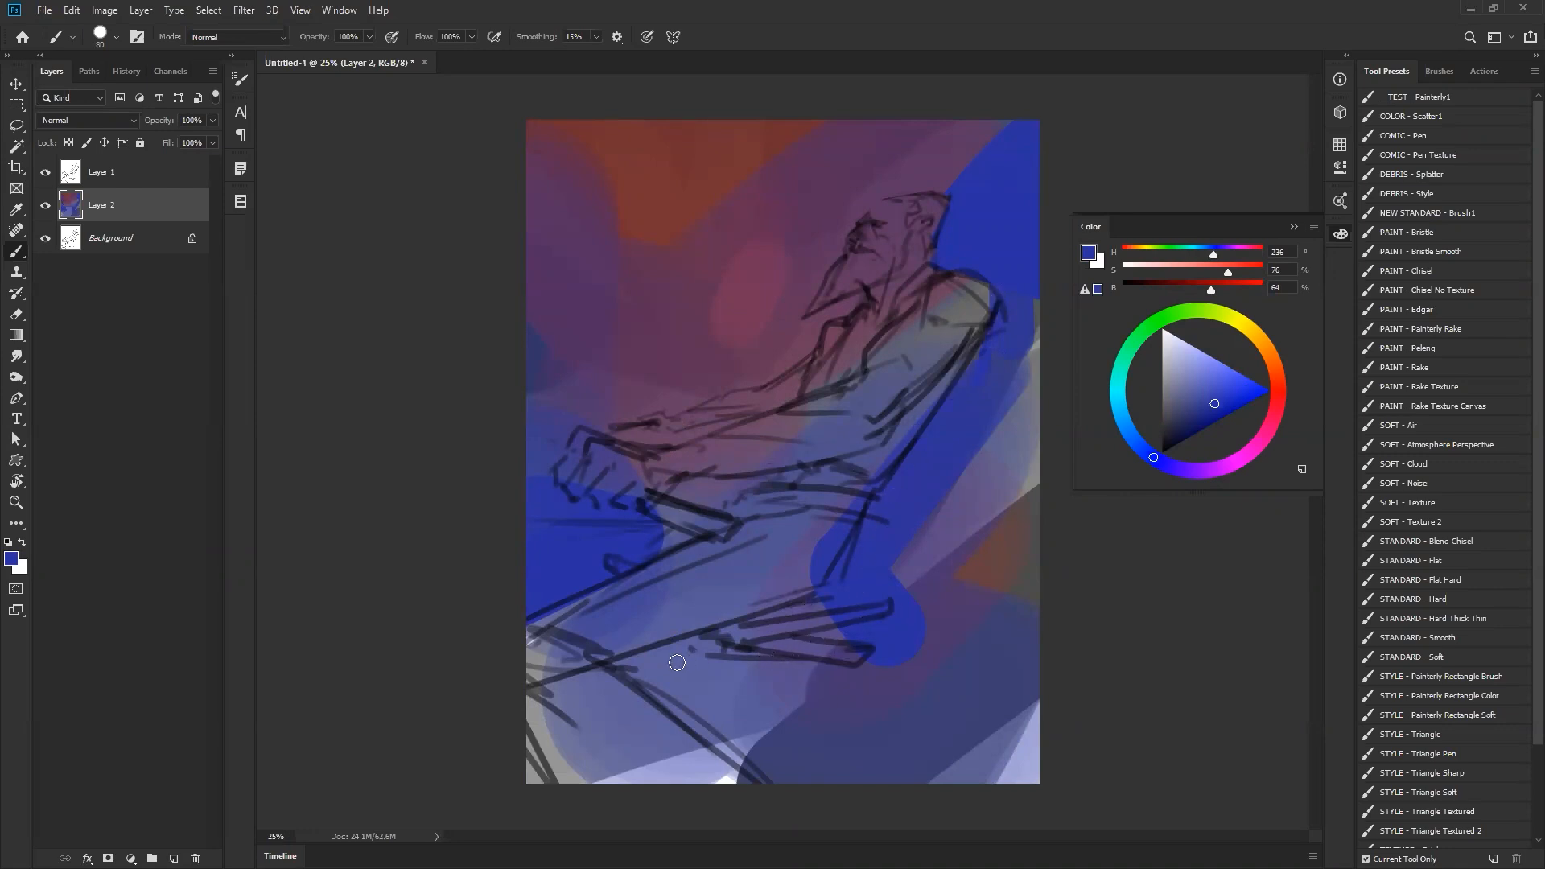
key(])
key(])
key(])
key(])
key(])
key(])
key(])
key(])
drag(633, 698, 769, 779)
key(ctrl+z)
mouse_move(672, 670)
mouse_down()
mouse_move(790, 774)
mouse_move(658, 674)
mouse_move(1000, 623)
mouse_up()
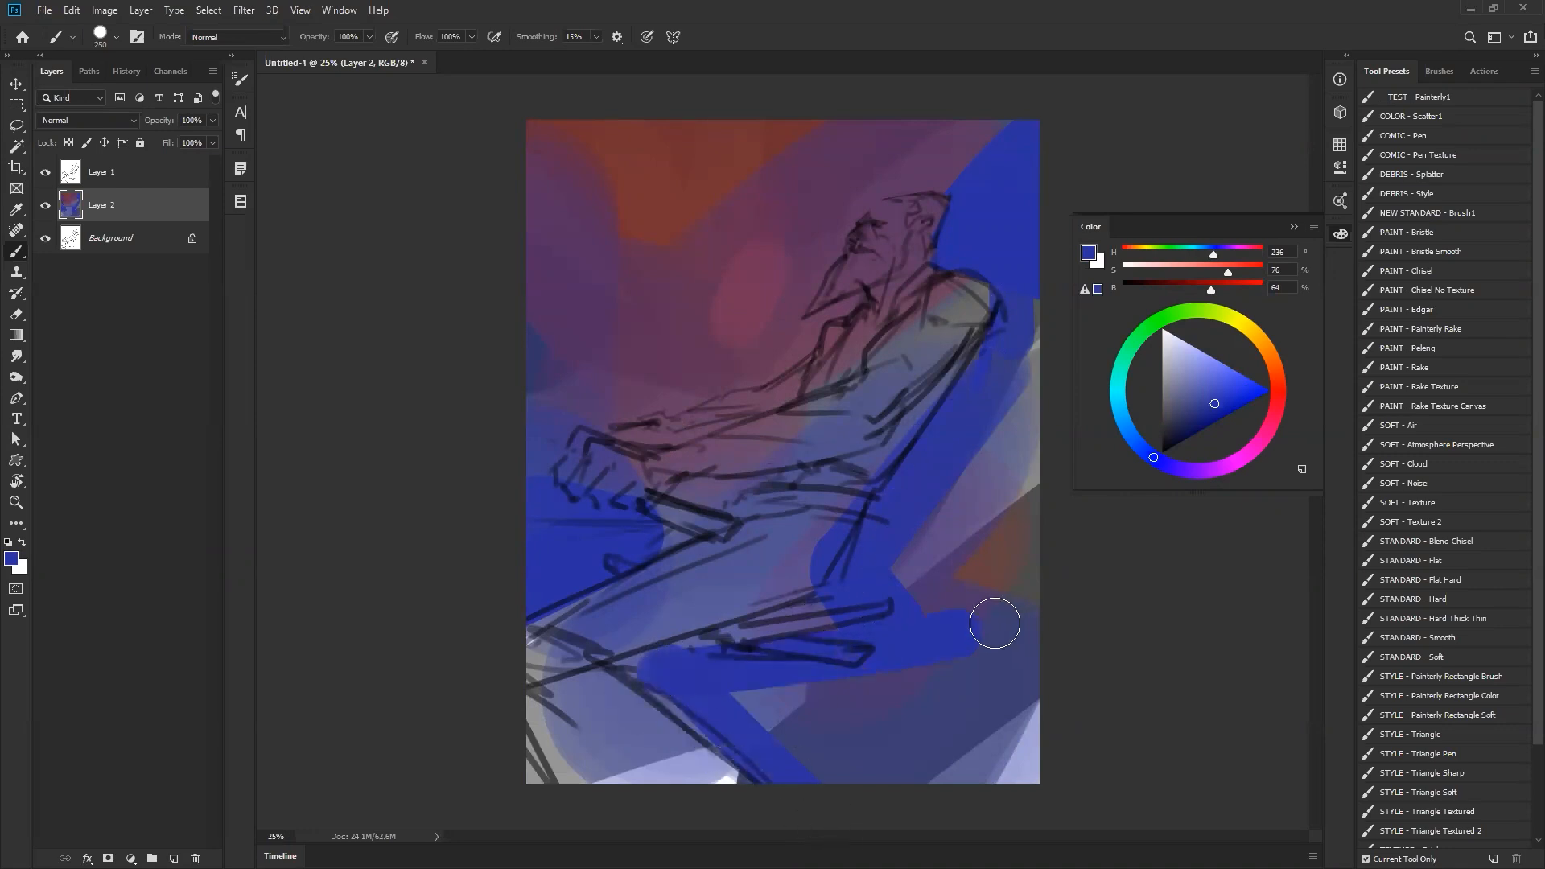
mouse_move(759, 707)
mouse_down()
mouse_move(849, 752)
mouse_move(969, 732)
mouse_move(1031, 755)
mouse_up()
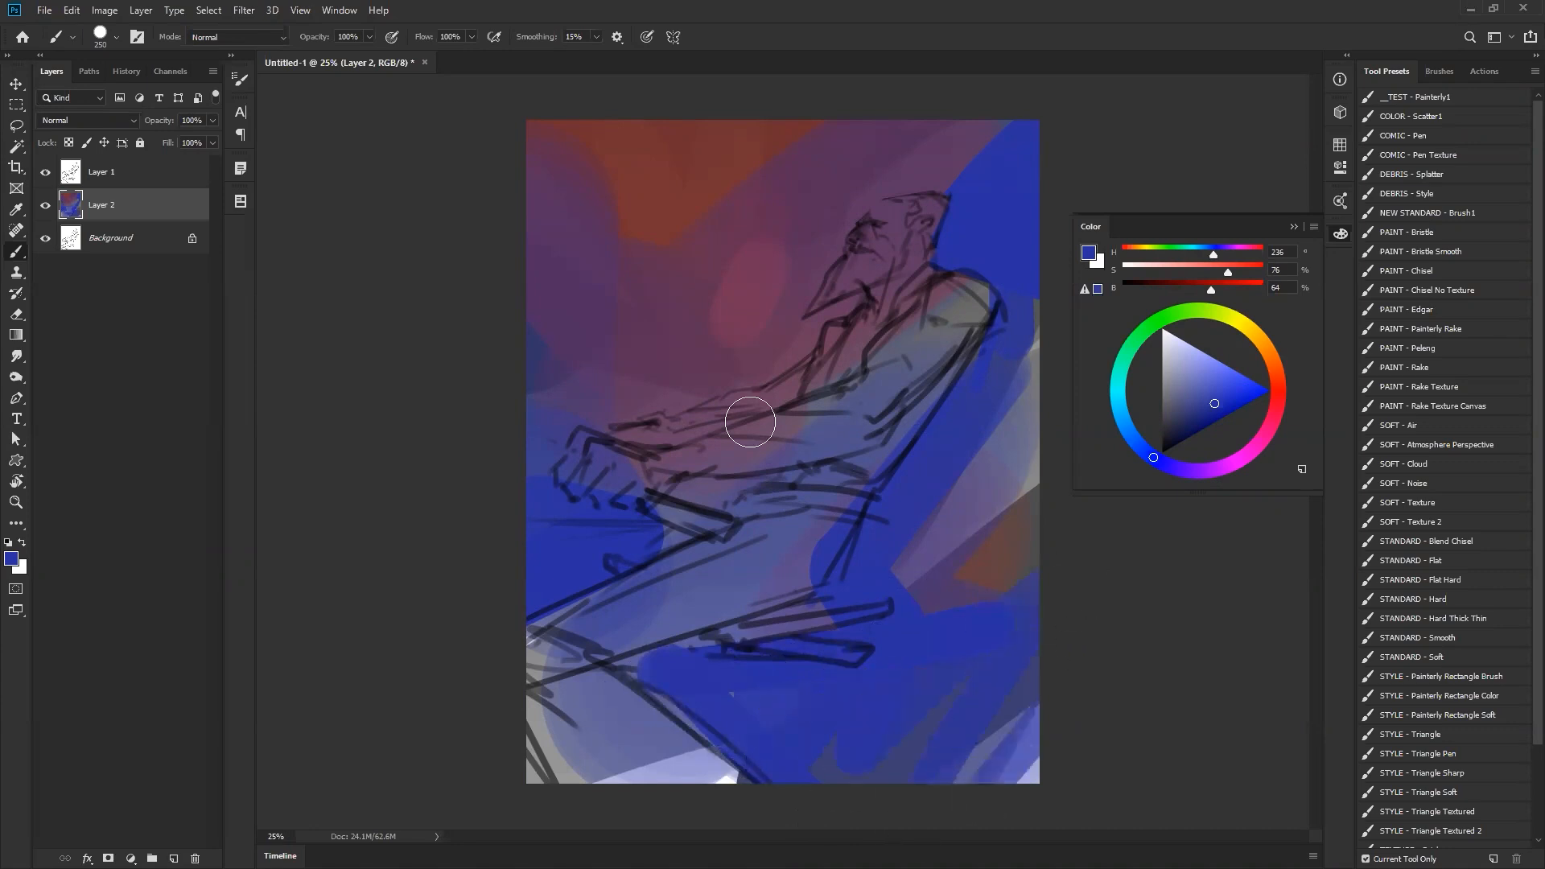
- Paint a blue wedge into the background above the outstretched hands
drag(504, 154, 607, 375)
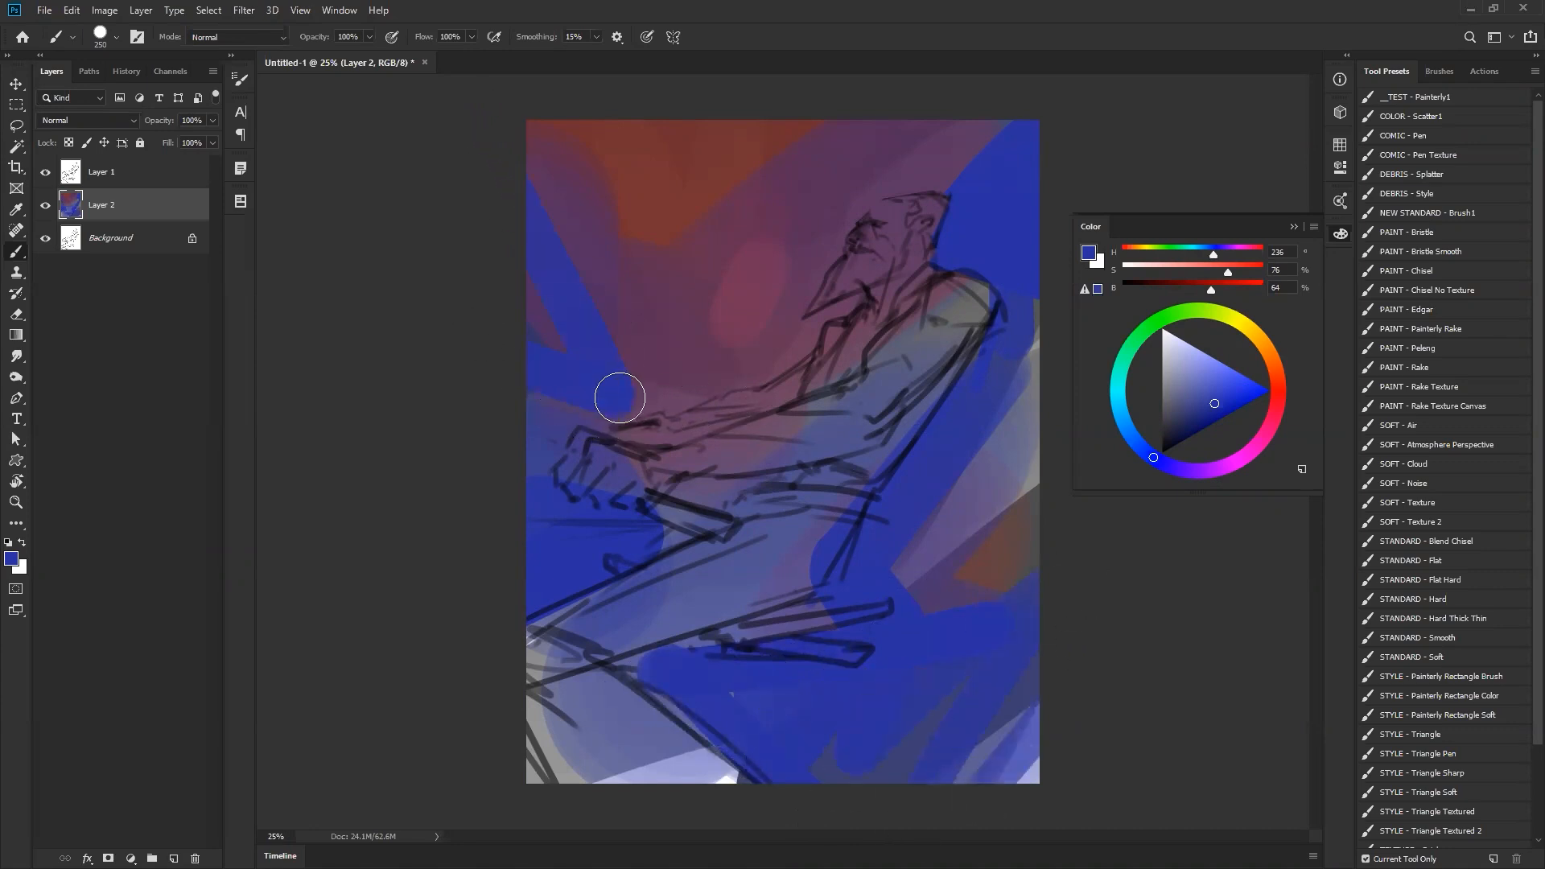
drag(680, 366, 829, 141)
key(ctrl+z)
- Choose a golden orange and paint it across the upper background in front of the face with a 400 px brush
click(1261, 341)
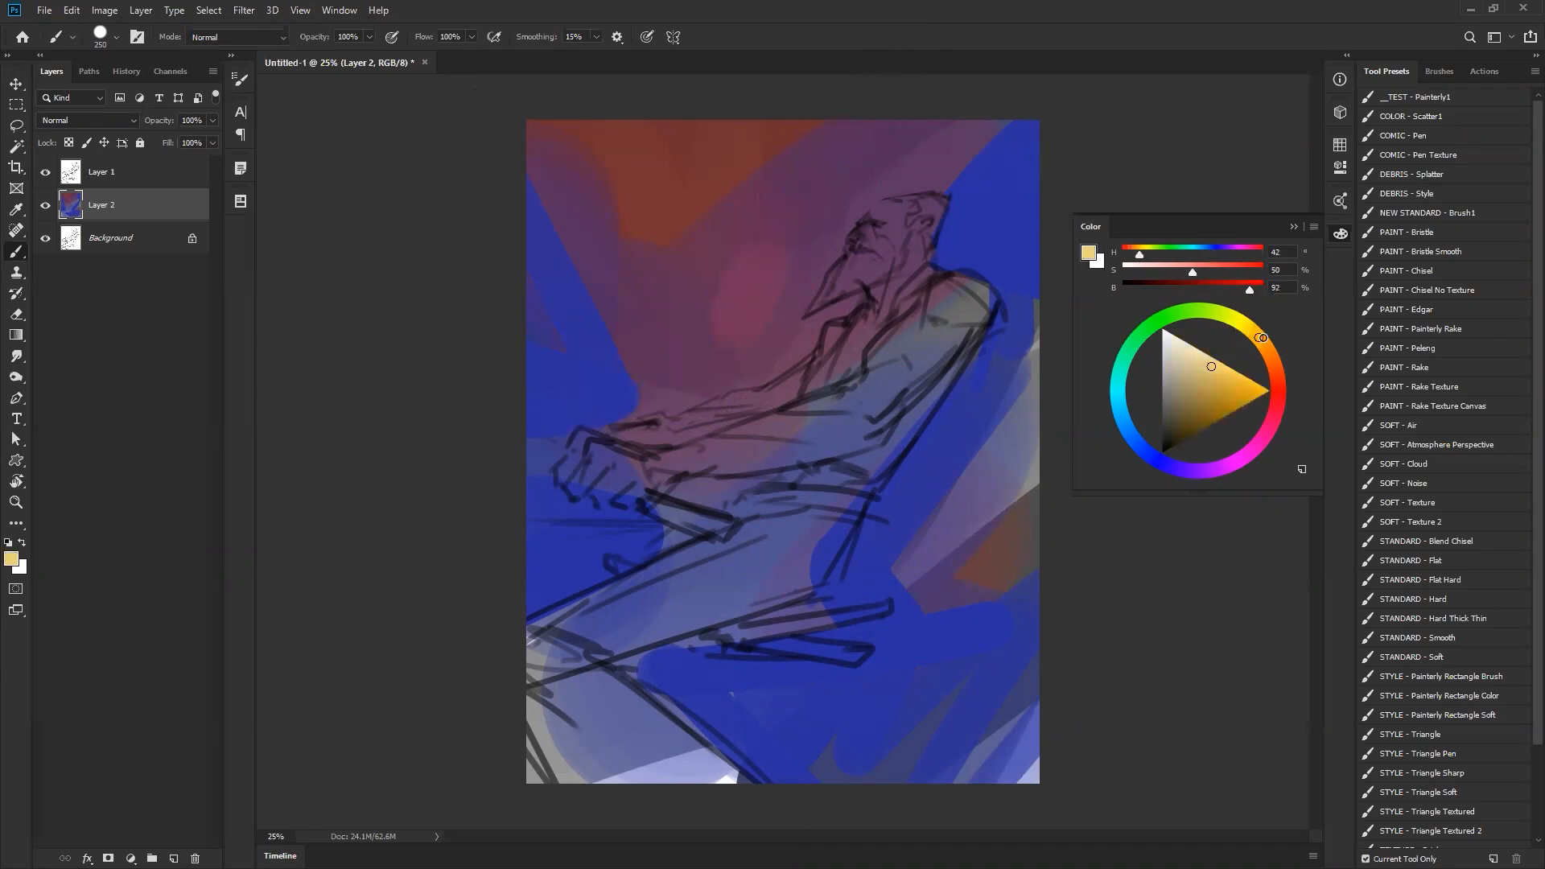
click(1224, 381)
key(bracketright)
key(bracketright)
mouse_move(808, 129)
mouse_down()
mouse_move(626, 298)
mouse_move(556, 129)
mouse_up()
mouse_move(661, 159)
mouse_down()
mouse_move(600, 185)
mouse_move(659, 195)
mouse_move(669, 227)
mouse_up()
- Cut the golden area's edges with a sampled purple diagonal and blue-violet H 248, S 63, B 51, adding blue-violet beneath the seat
alt+click(680, 337)
drag(678, 331, 879, 92)
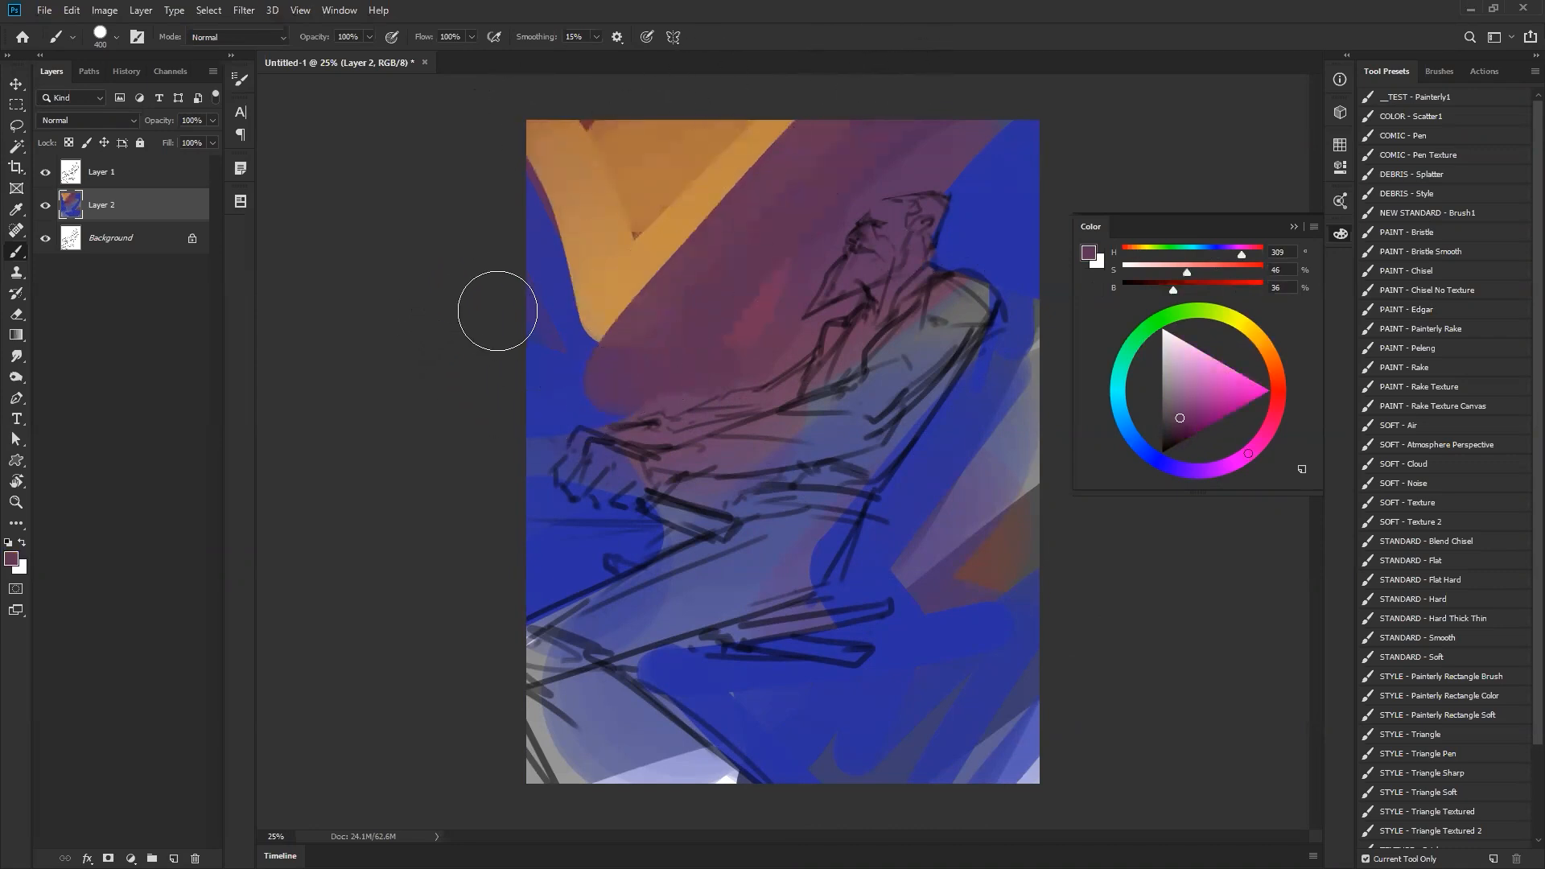
alt+click(533, 307)
drag(596, 331, 653, 393)
mouse_move(486, 135)
mouse_down()
mouse_move(669, 386)
mouse_move(644, 310)
mouse_up()
key(ctrl+z)
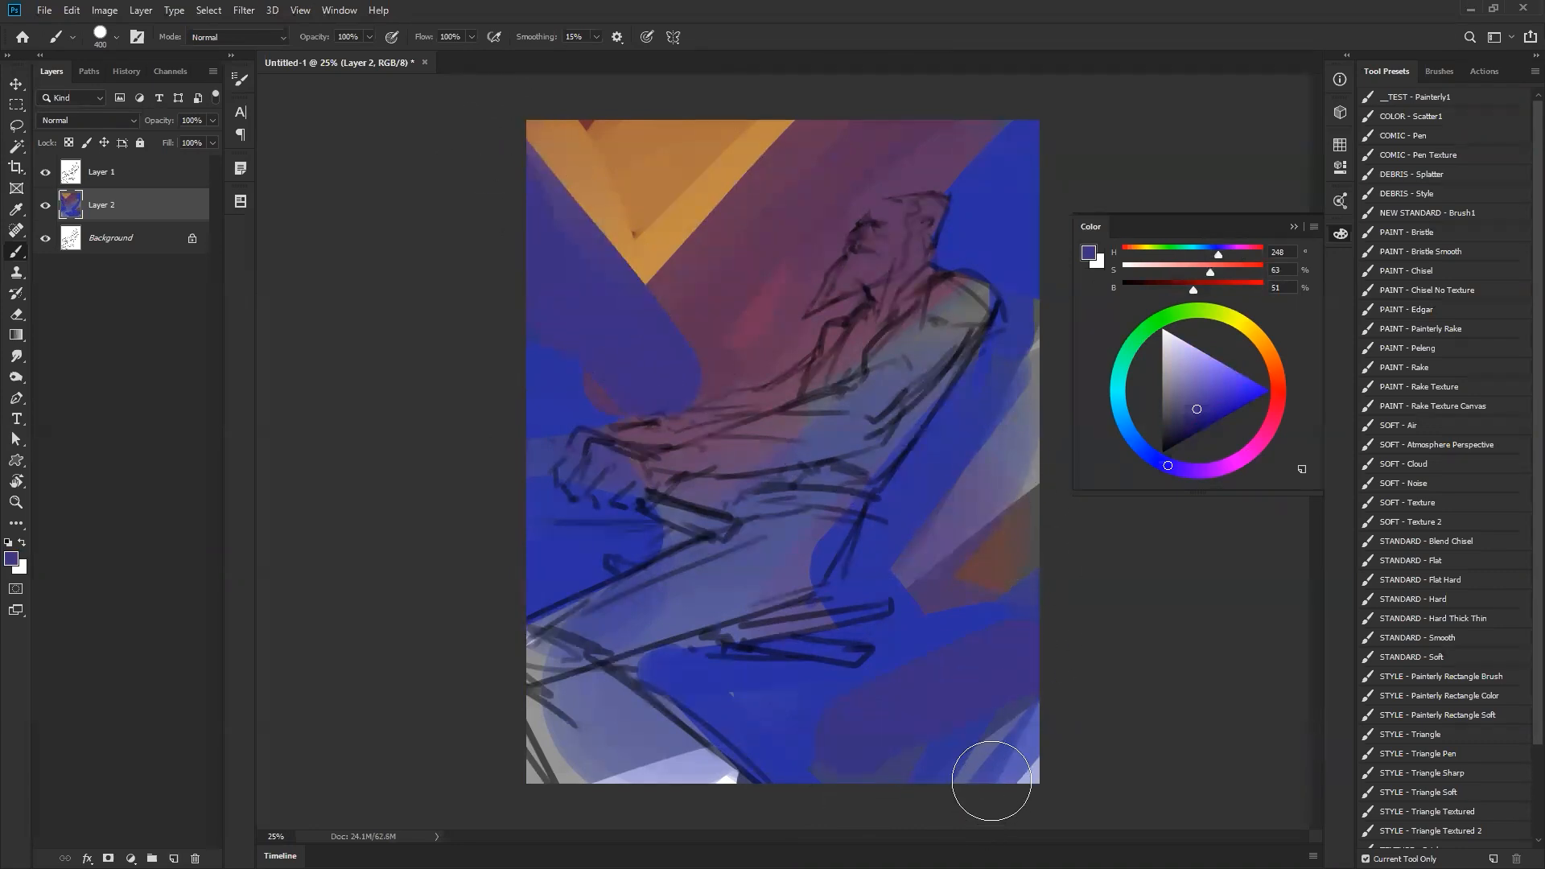
- Paint a golden ray from the background toward the face and trim its upper edge with purple H 297, S 47, B 35
alt+click(692, 200)
key(bracketleft)
key(bracketleft)
key(bracketleft)
key(bracketleft)
key(bracketleft)
key(bracketleft)
key(bracketleft)
mouse_move(682, 328)
mouse_down()
mouse_move(826, 245)
mouse_move(808, 291)
mouse_move(690, 338)
mouse_move(722, 384)
mouse_up()
alt+click(670, 351)
alt+click(815, 243)
drag(817, 250, 802, 279)
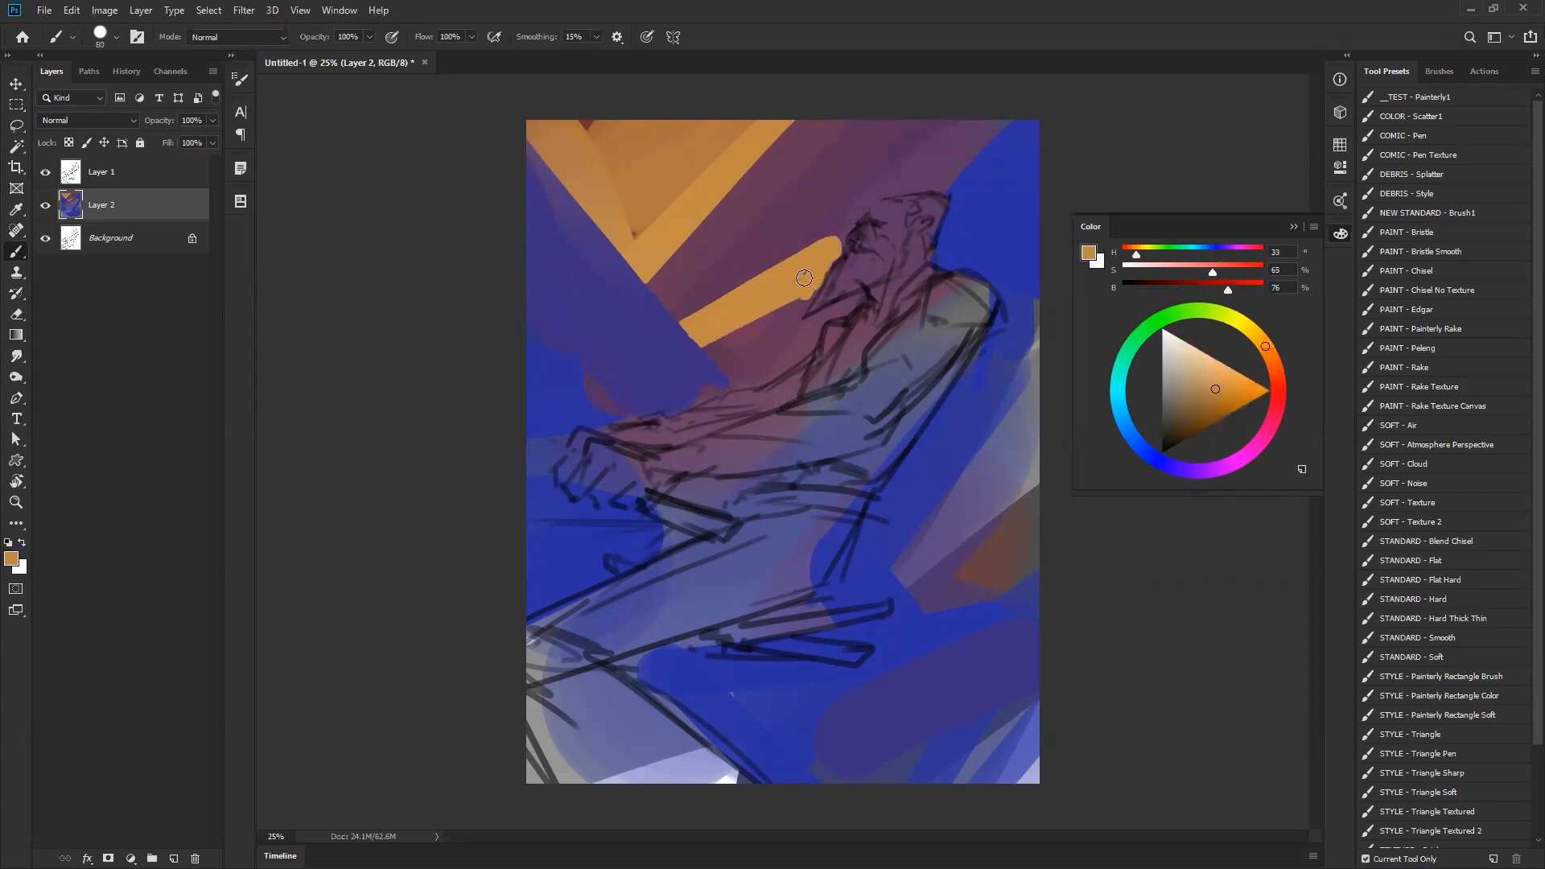
alt+click(834, 215)
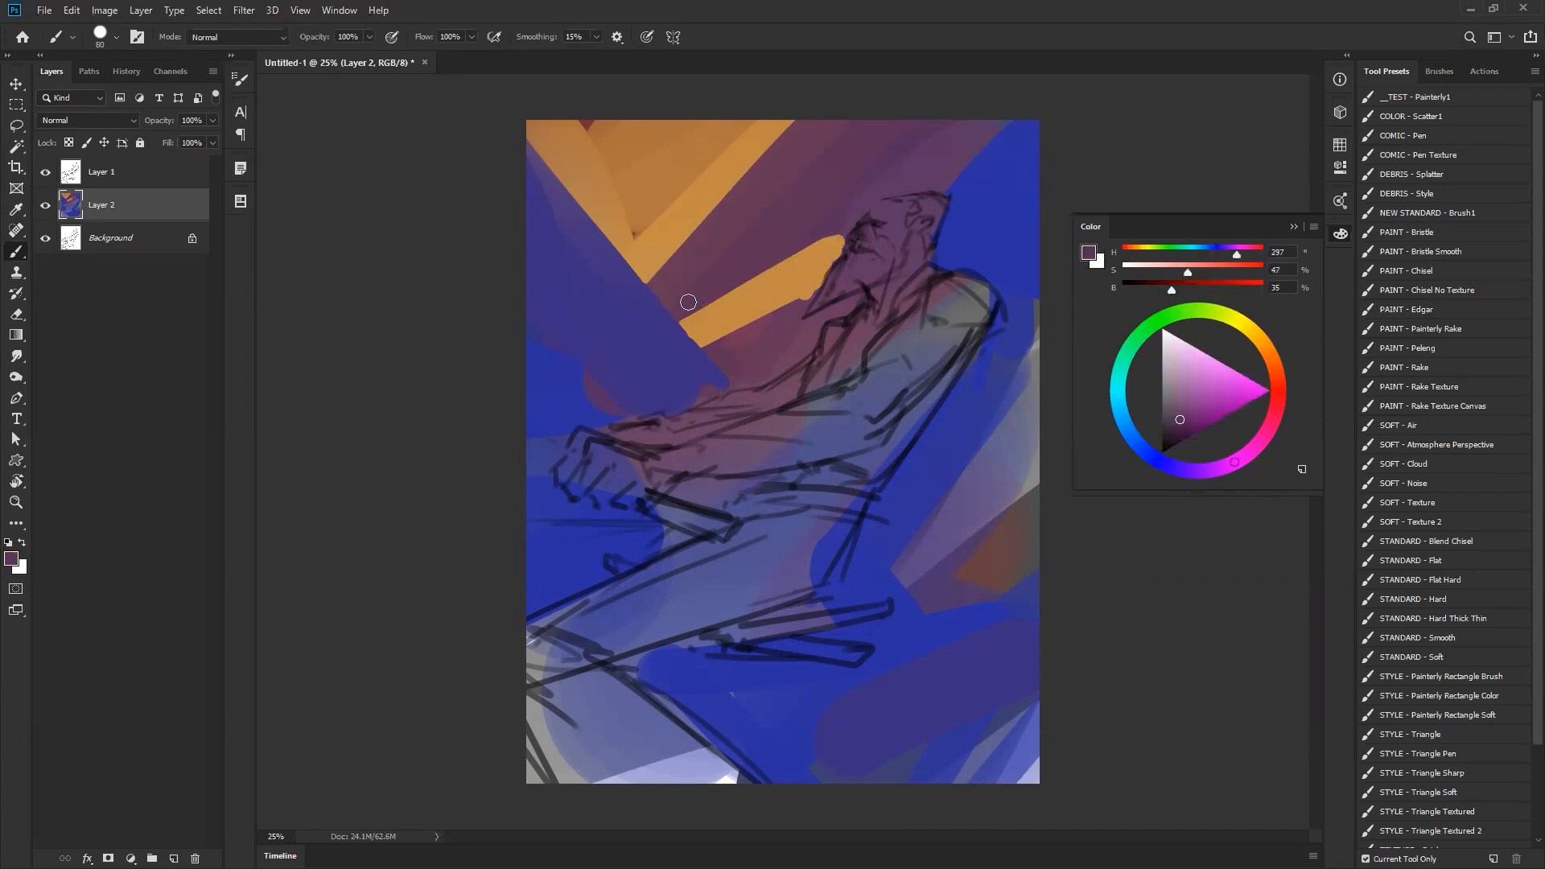
drag(689, 303, 848, 227)
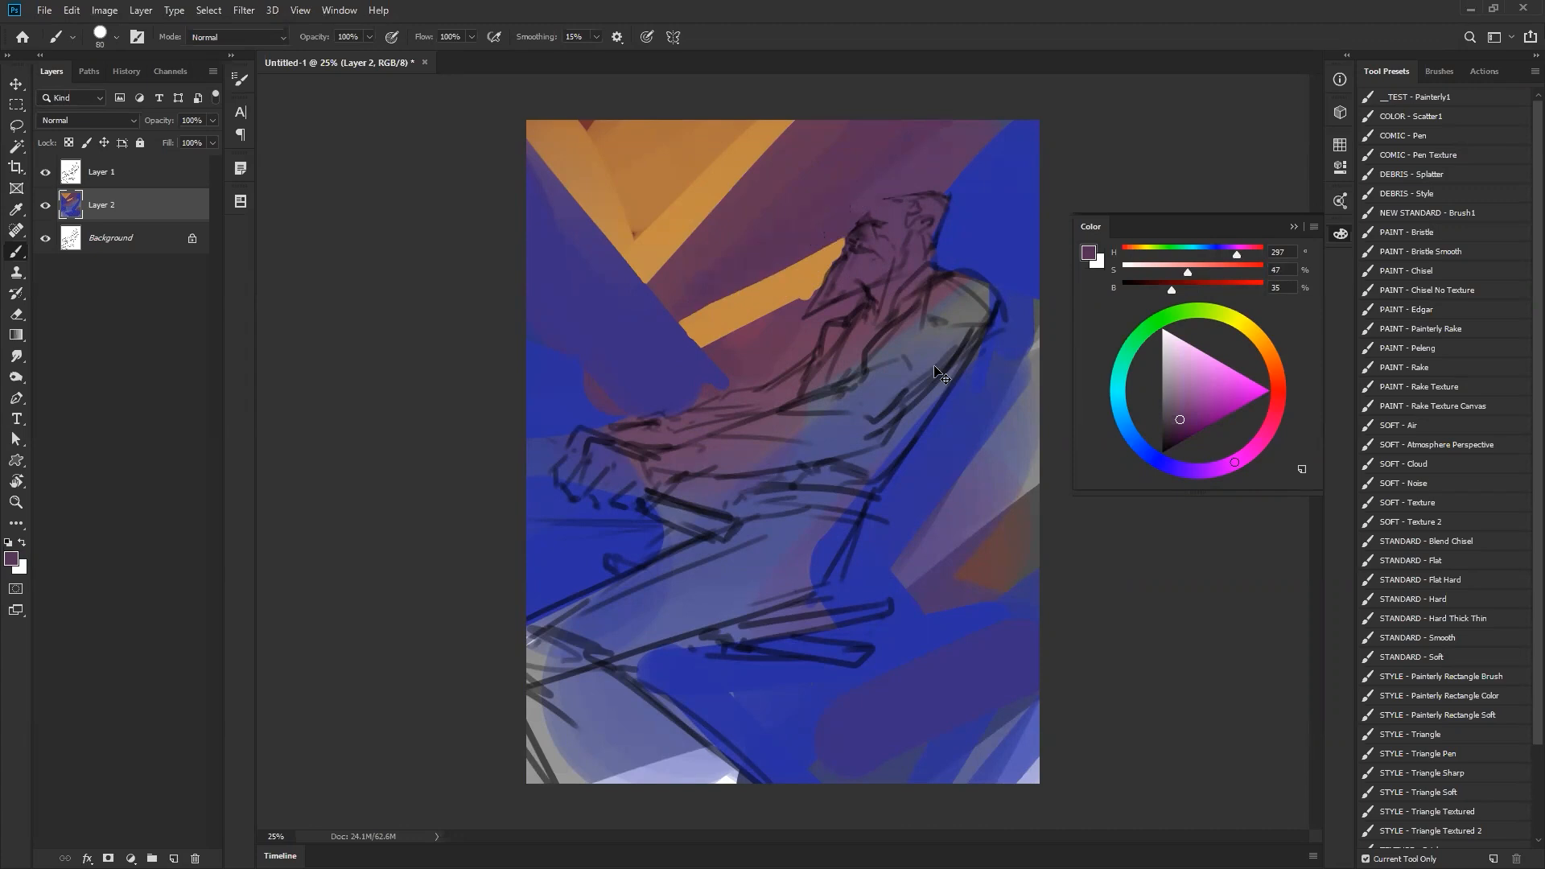
- Choose tan H 43, S 42, B 74 and block in the skin of the face
key(ctrl+shift+h)
key(ctrl+shift+h)
key(z)
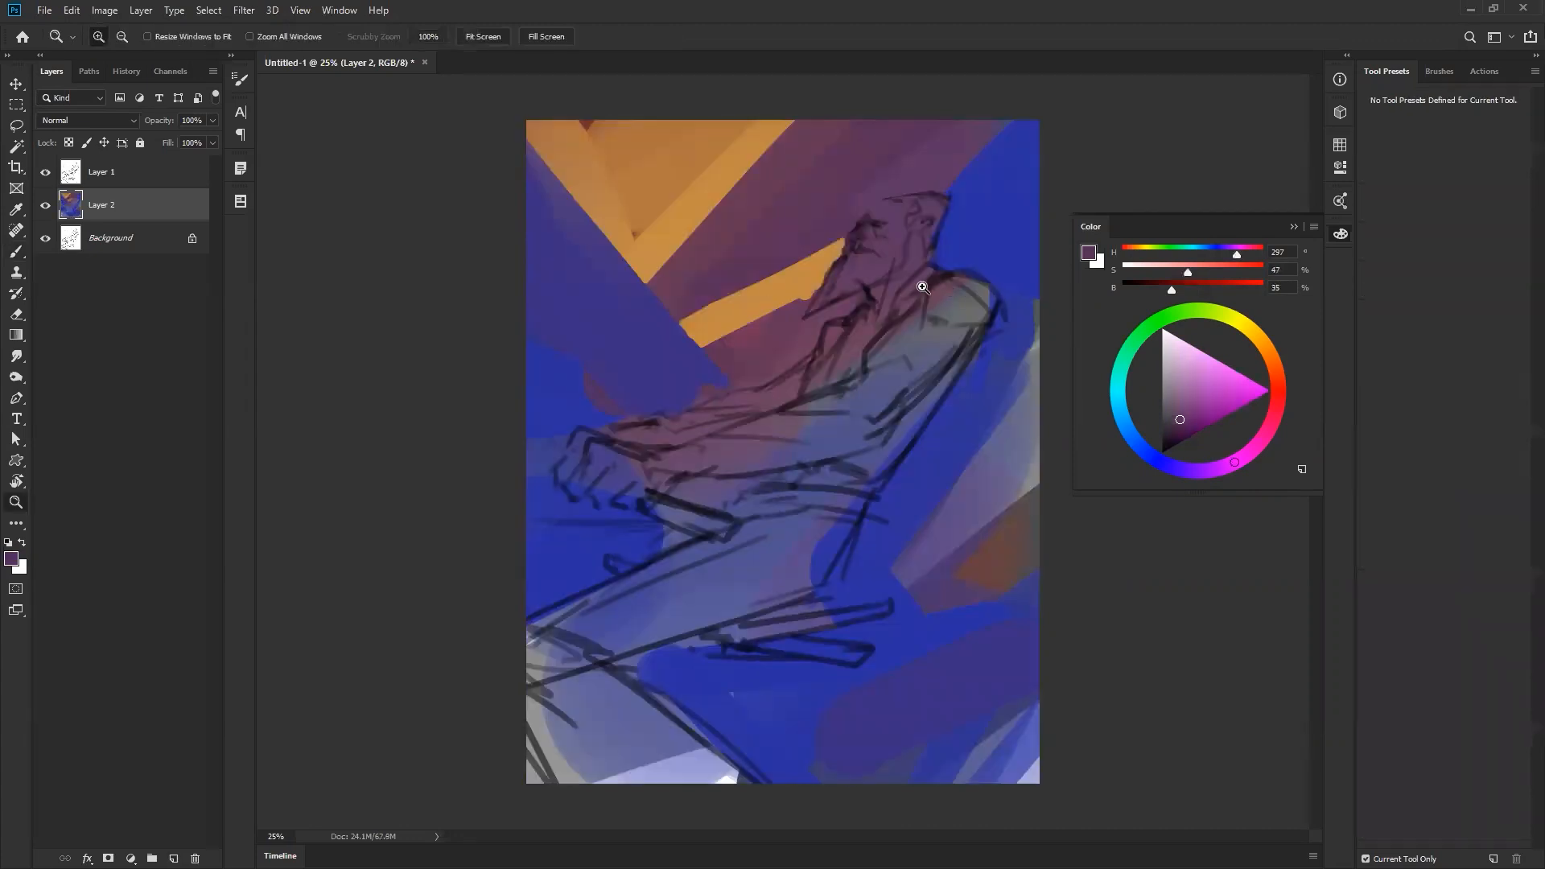
key(b)
alt+click(894, 214)
click(1196, 380)
click(1258, 336)
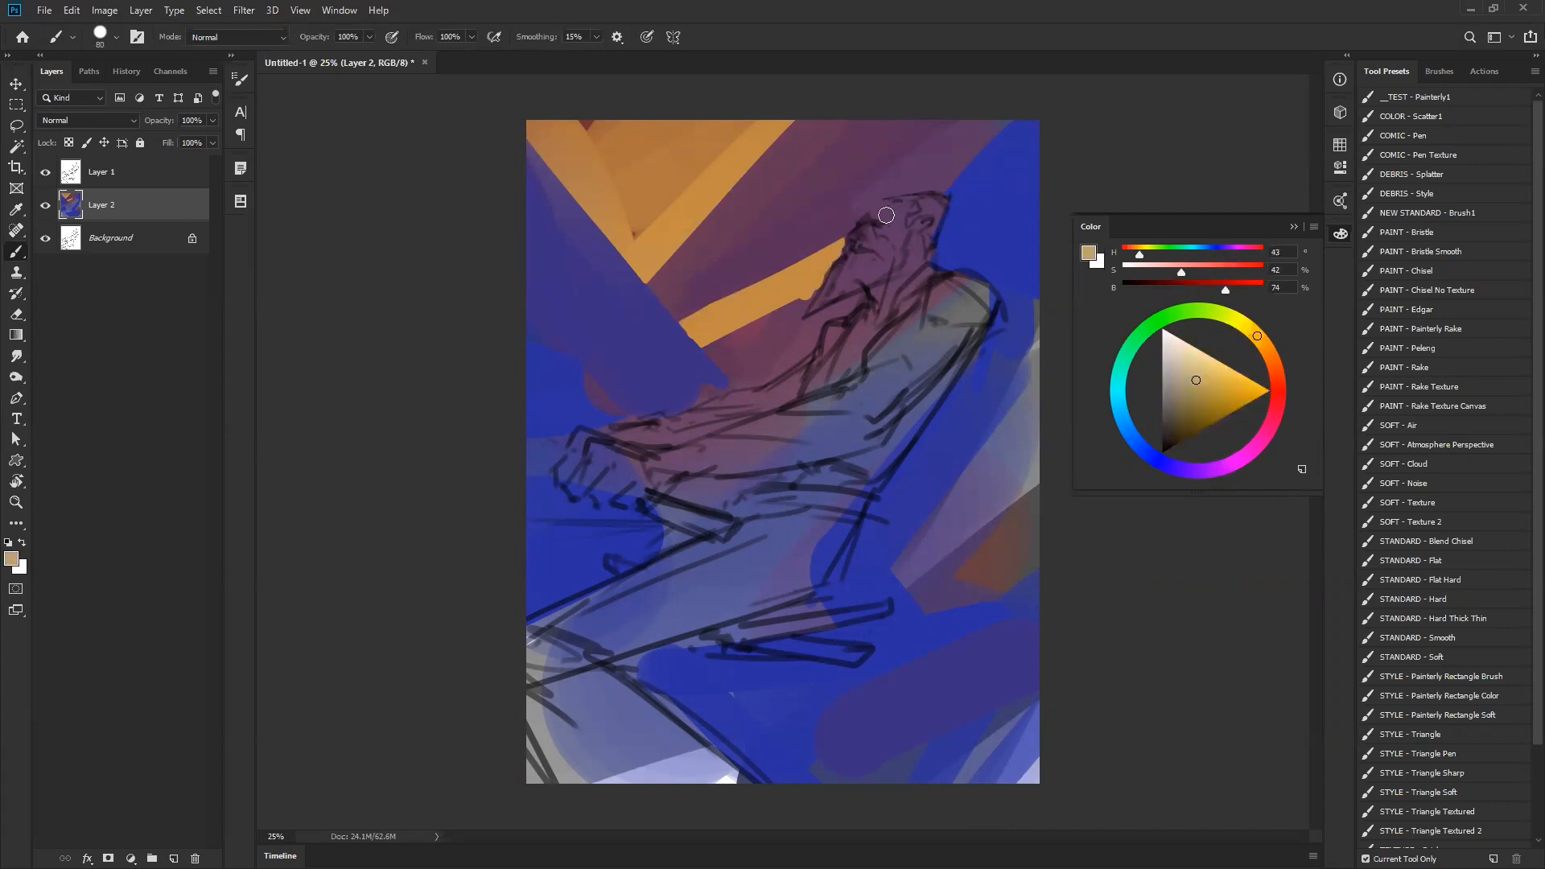
key(])
mouse_move(884, 214)
mouse_down()
mouse_move(871, 224)
mouse_move(895, 211)
mouse_move(890, 251)
mouse_up()
key(ctrl+z)
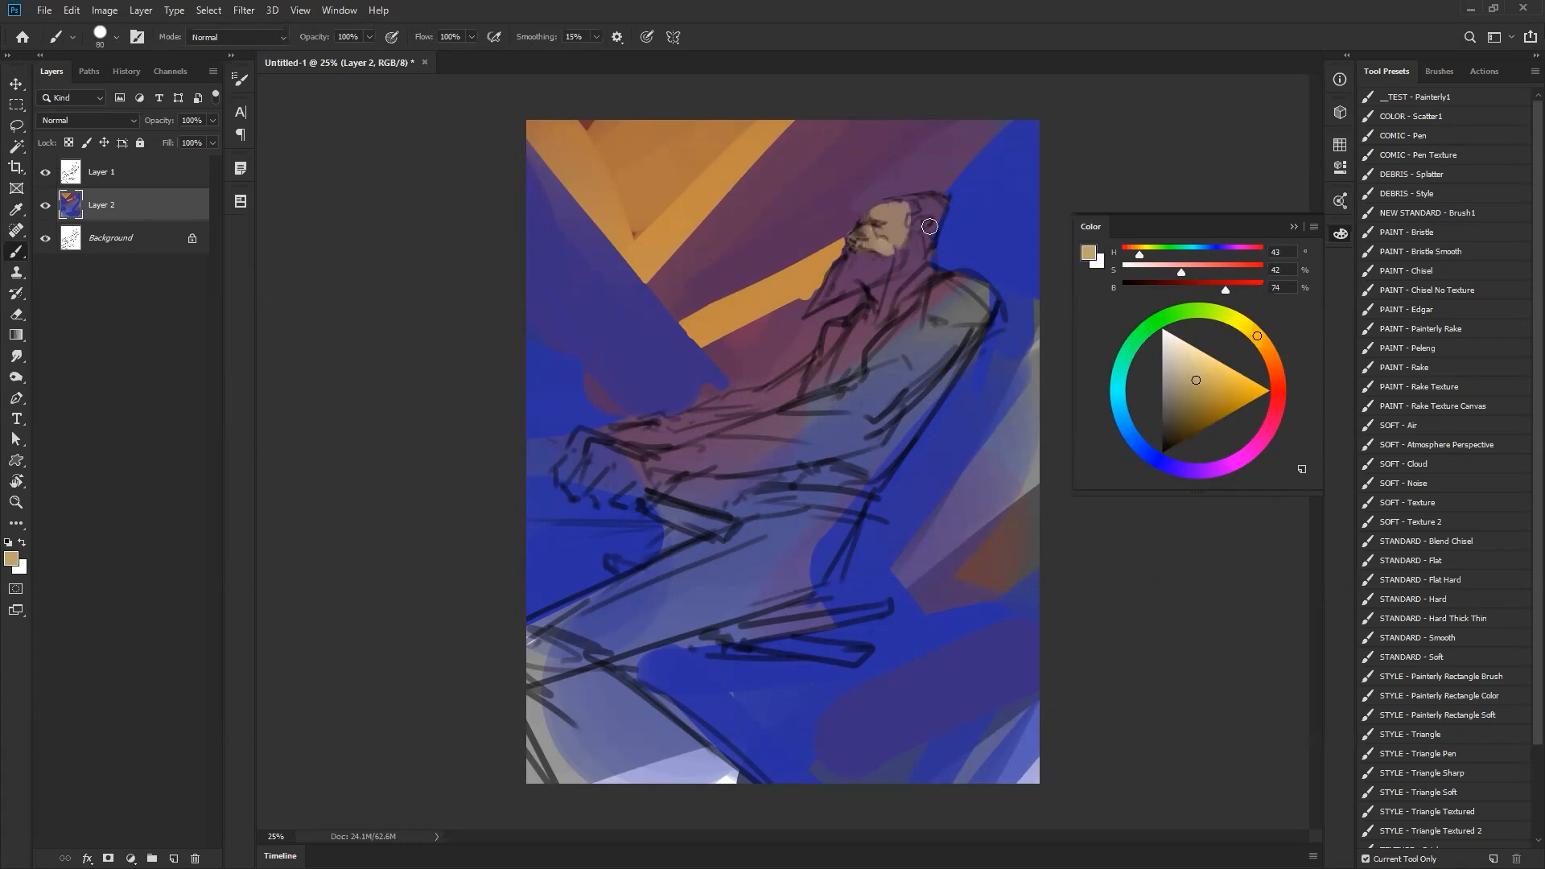
- Shade the face with burnt orange H 22, S 79, B 55 and set the fill of sketch Layer 1 to 73%
key(ctrl+shift+h)
click(1209, 411)
drag(1283, 352, 1271, 361)
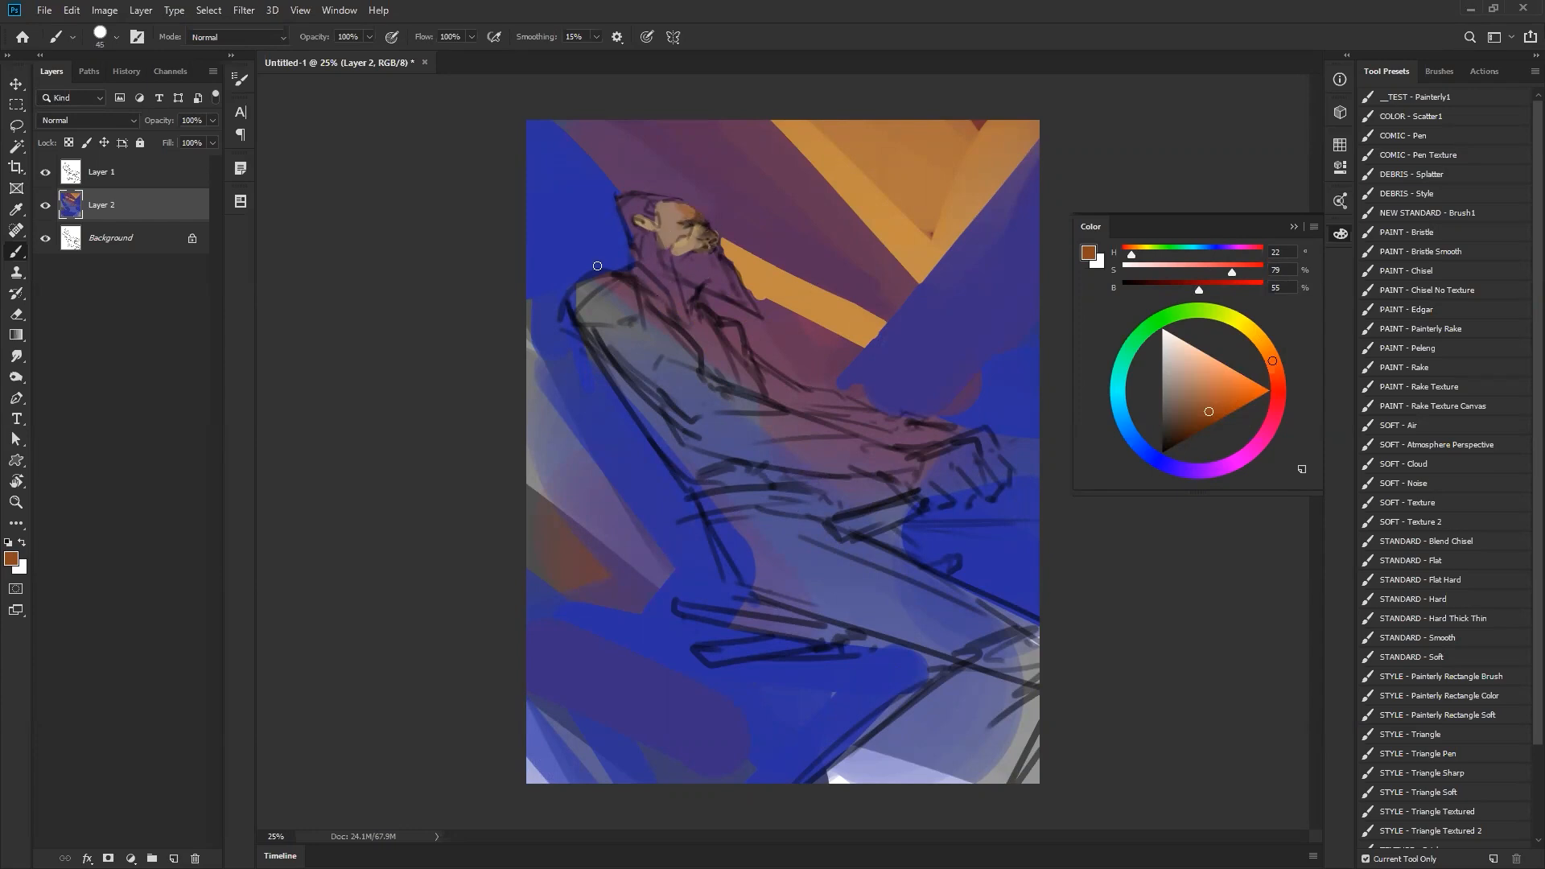
click(142, 177)
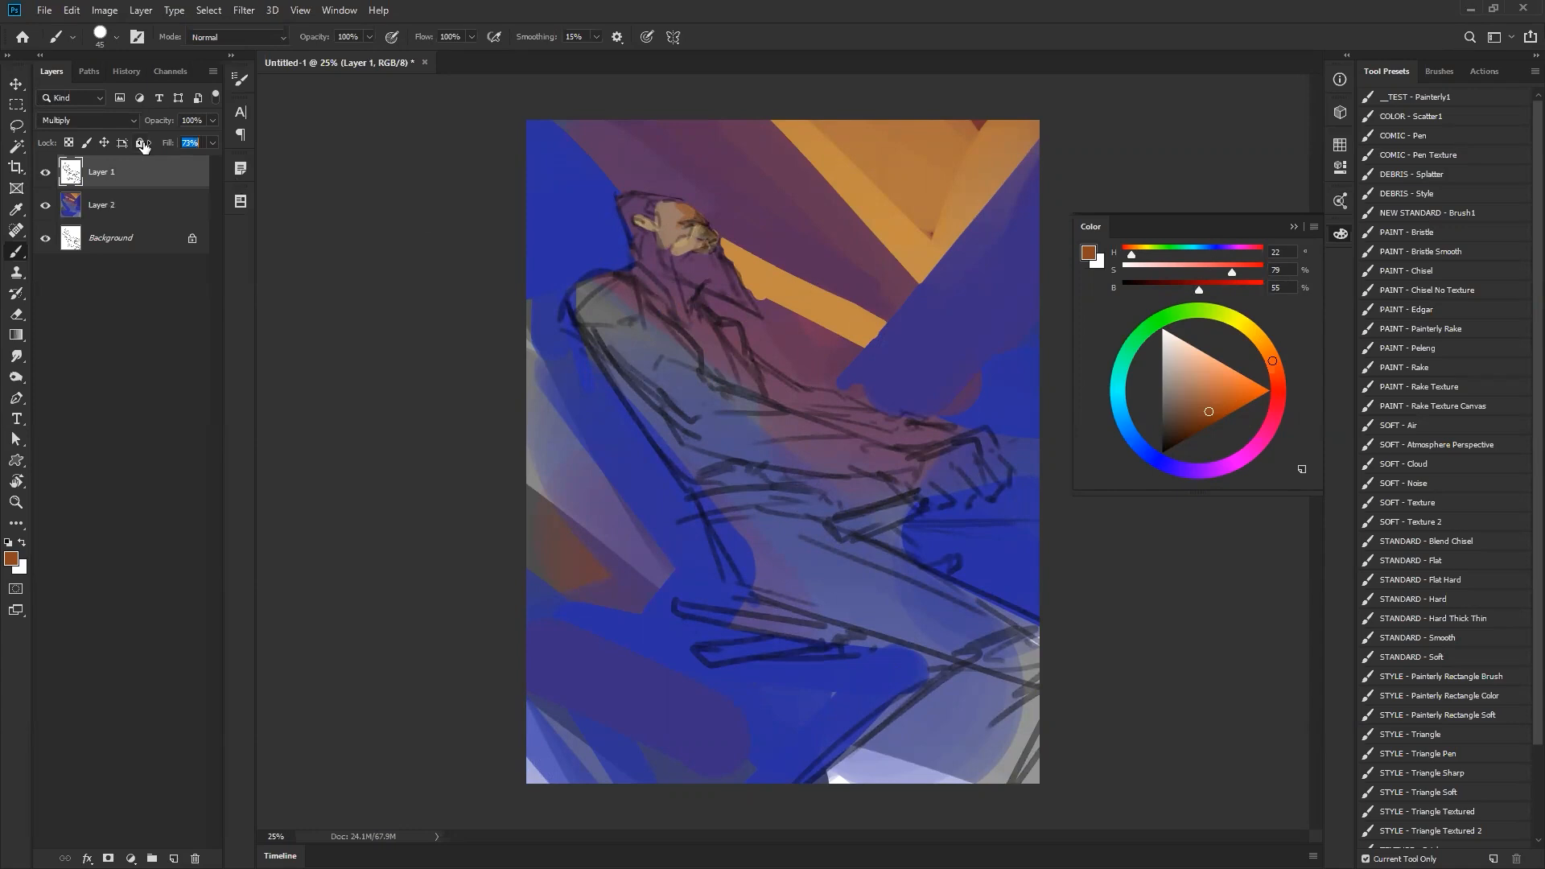
click(155, 211)
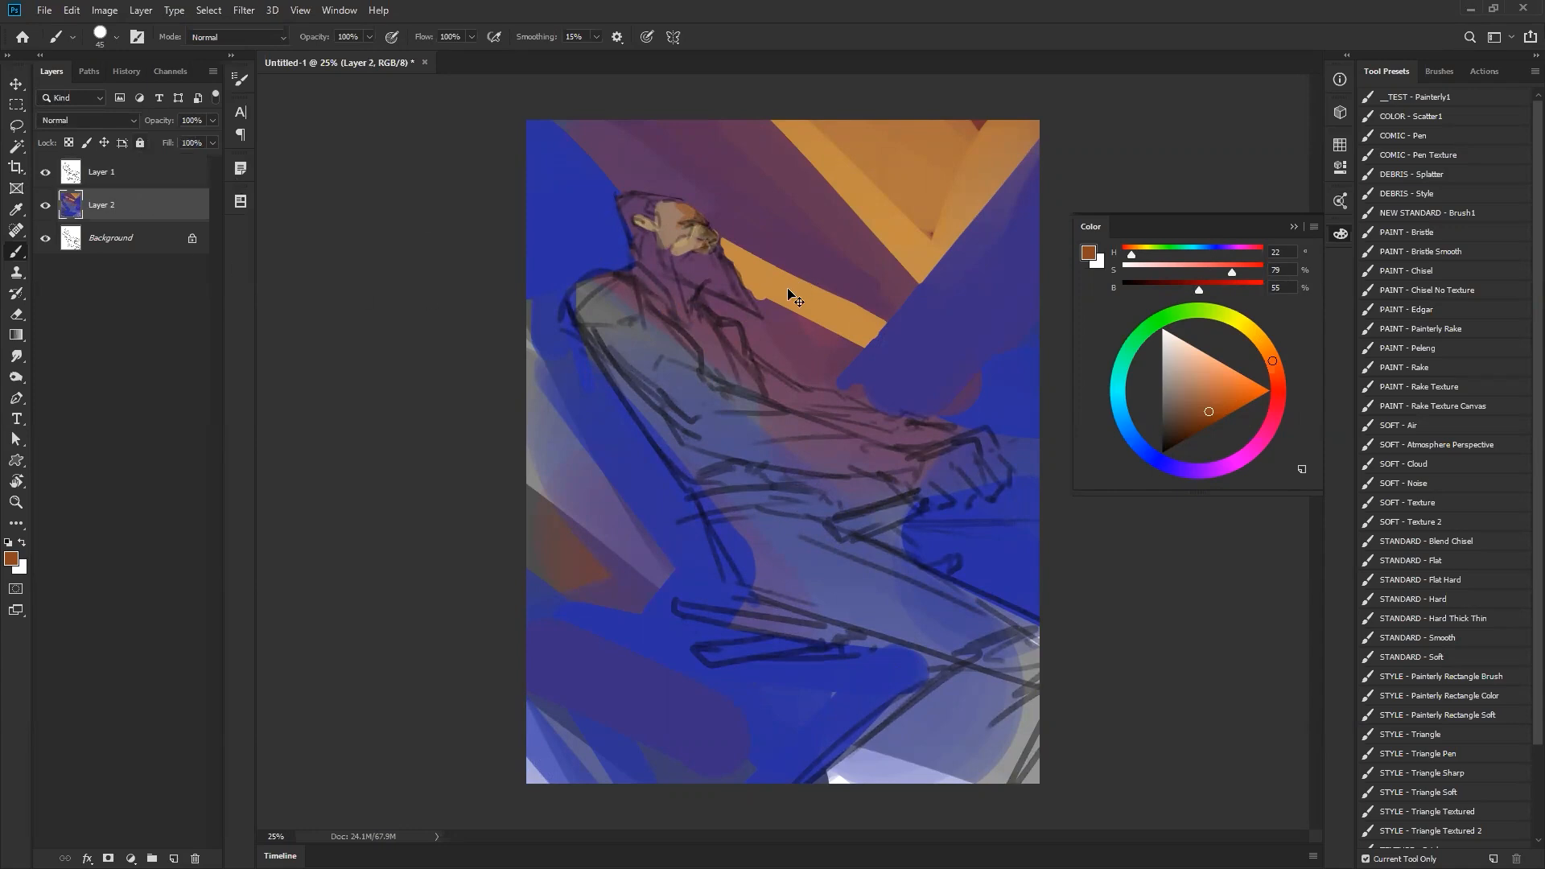
key(ctrl+h)
key(ctrl+space)
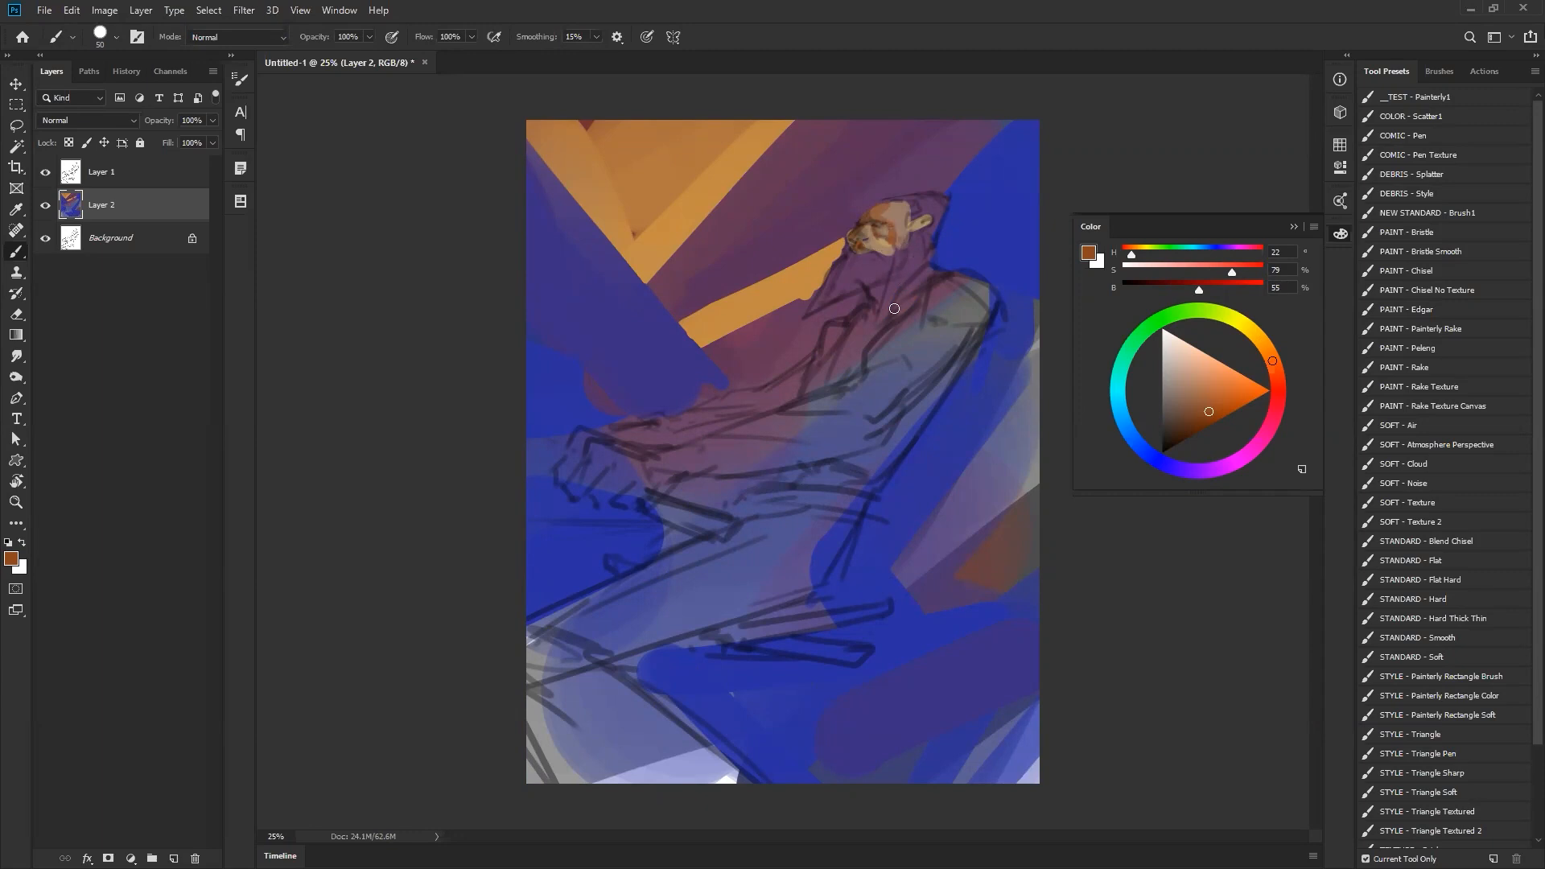
key(ctrl+h)
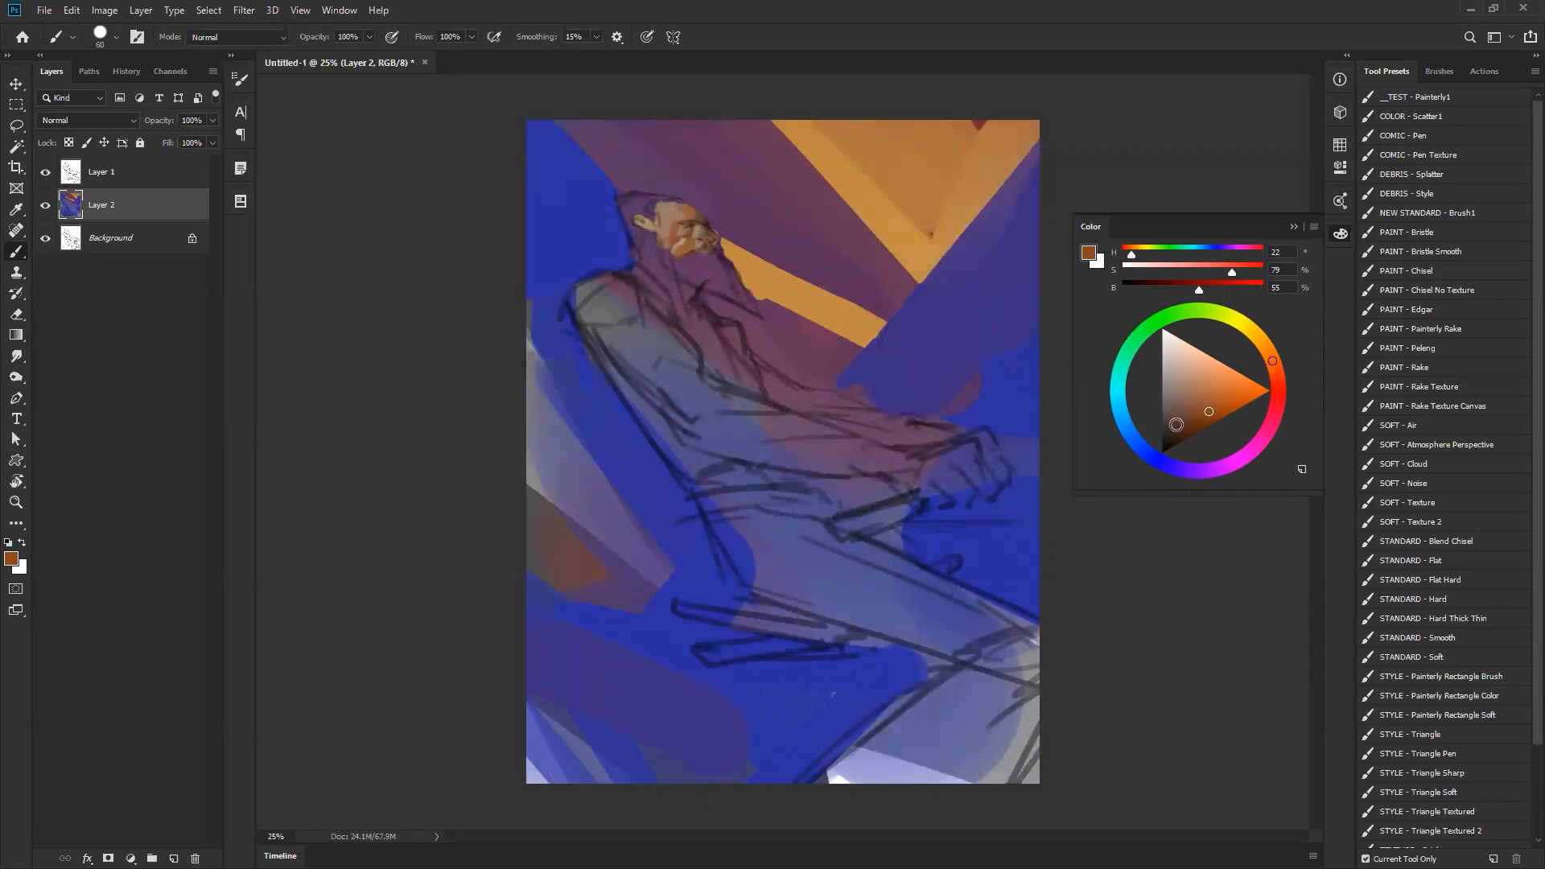
- Paint the beard and hair dark blue H 232, S 78, B 35 and deepen the hair with H 232, S 81, B 19
click(1148, 454)
click(1192, 426)
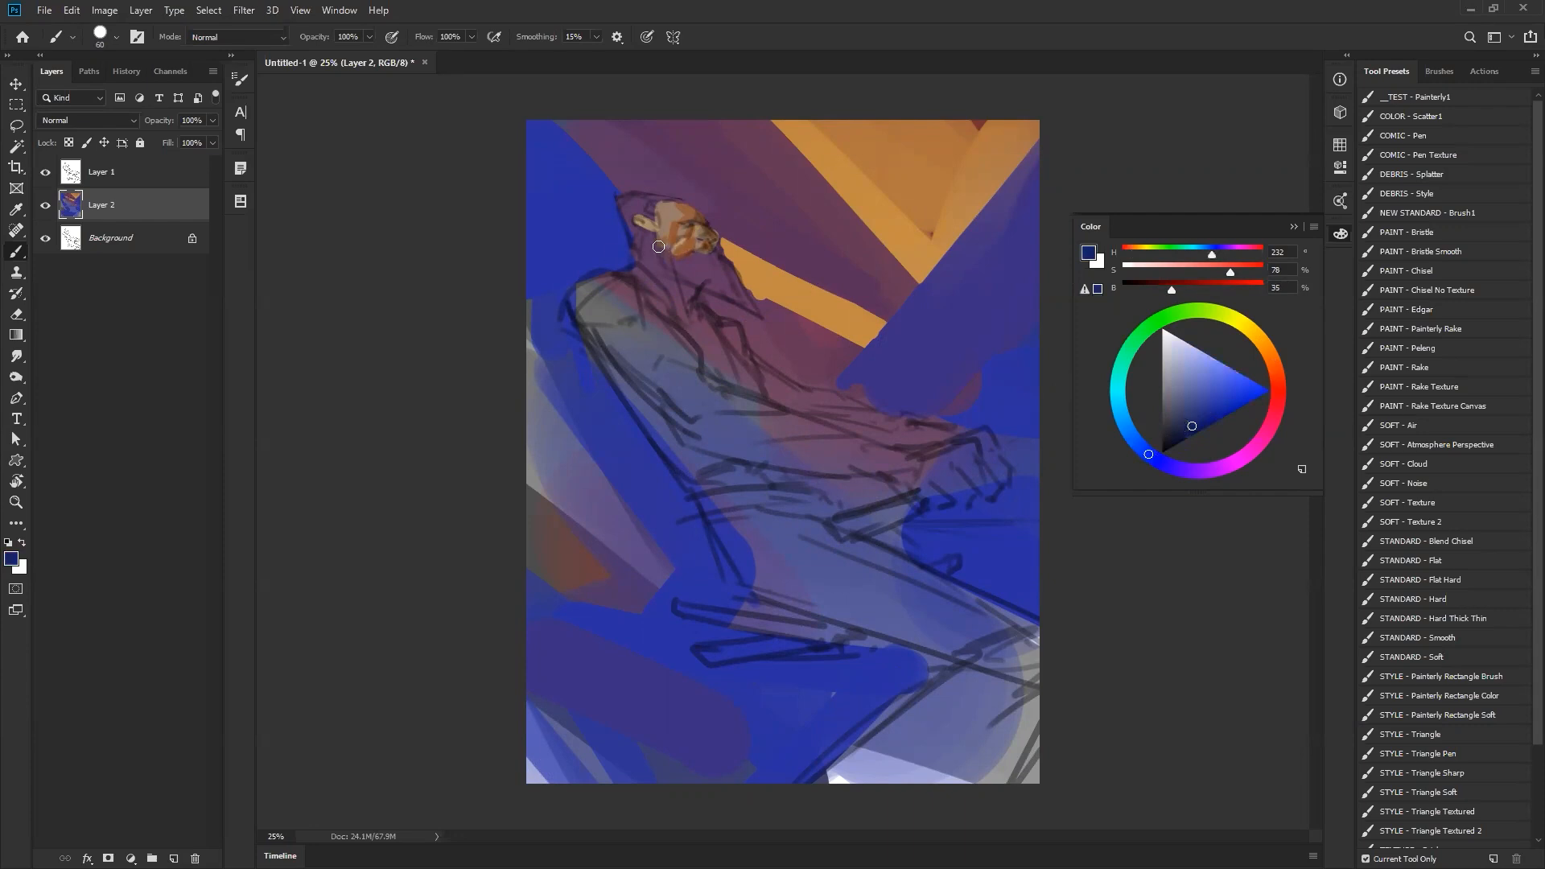
mouse_move(690, 270)
mouse_down()
mouse_move(720, 291)
mouse_move(721, 270)
mouse_move(697, 261)
mouse_up()
drag(647, 203, 640, 215)
key(bracketleft)
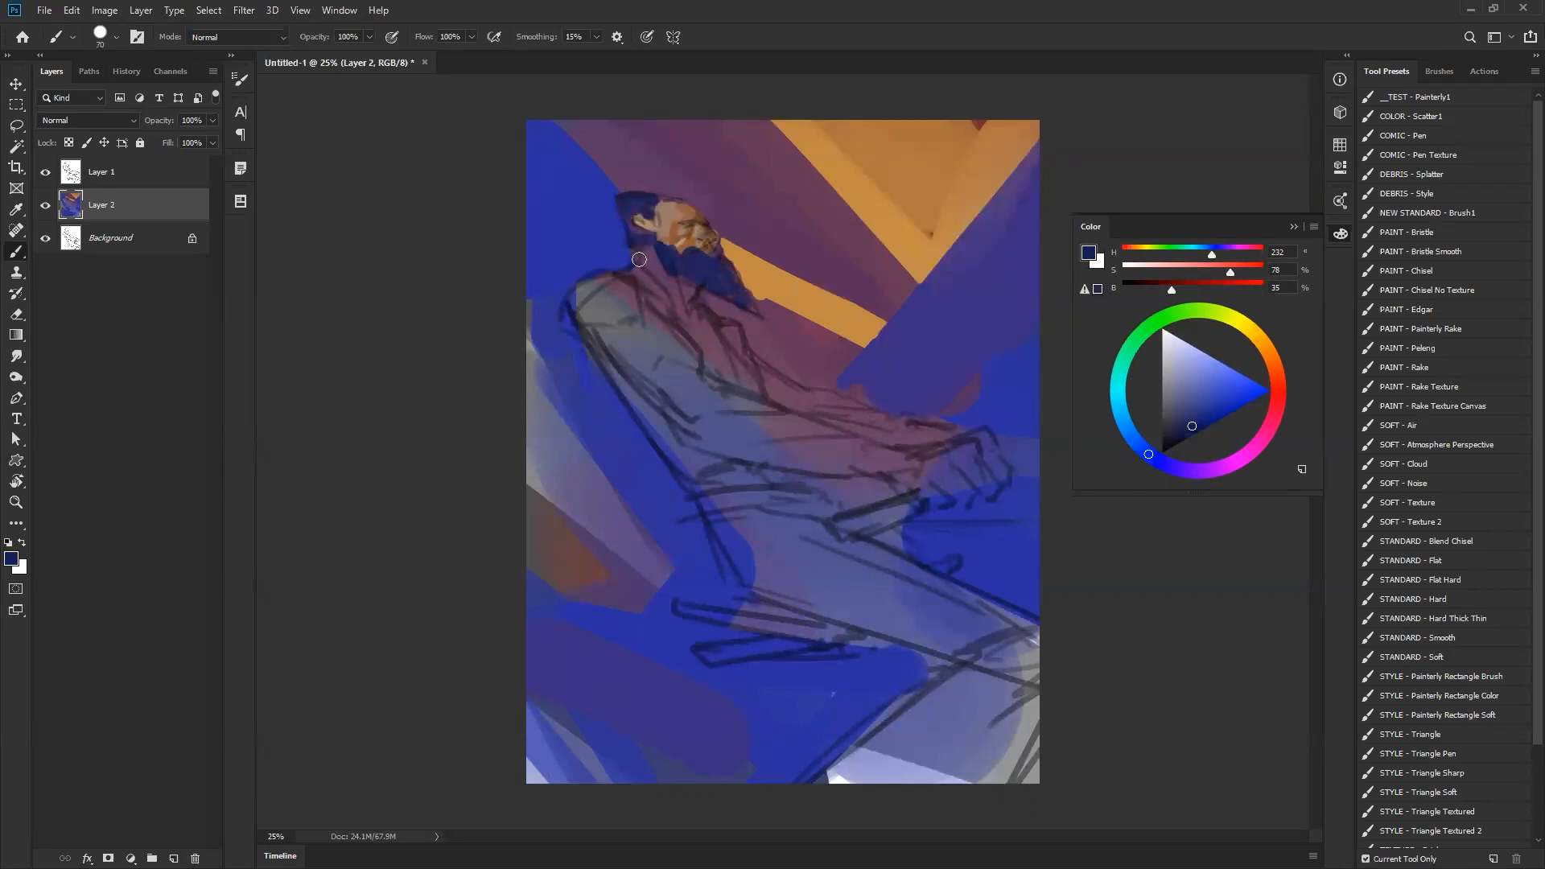
click(1181, 435)
click(1178, 439)
key(bracketleft)
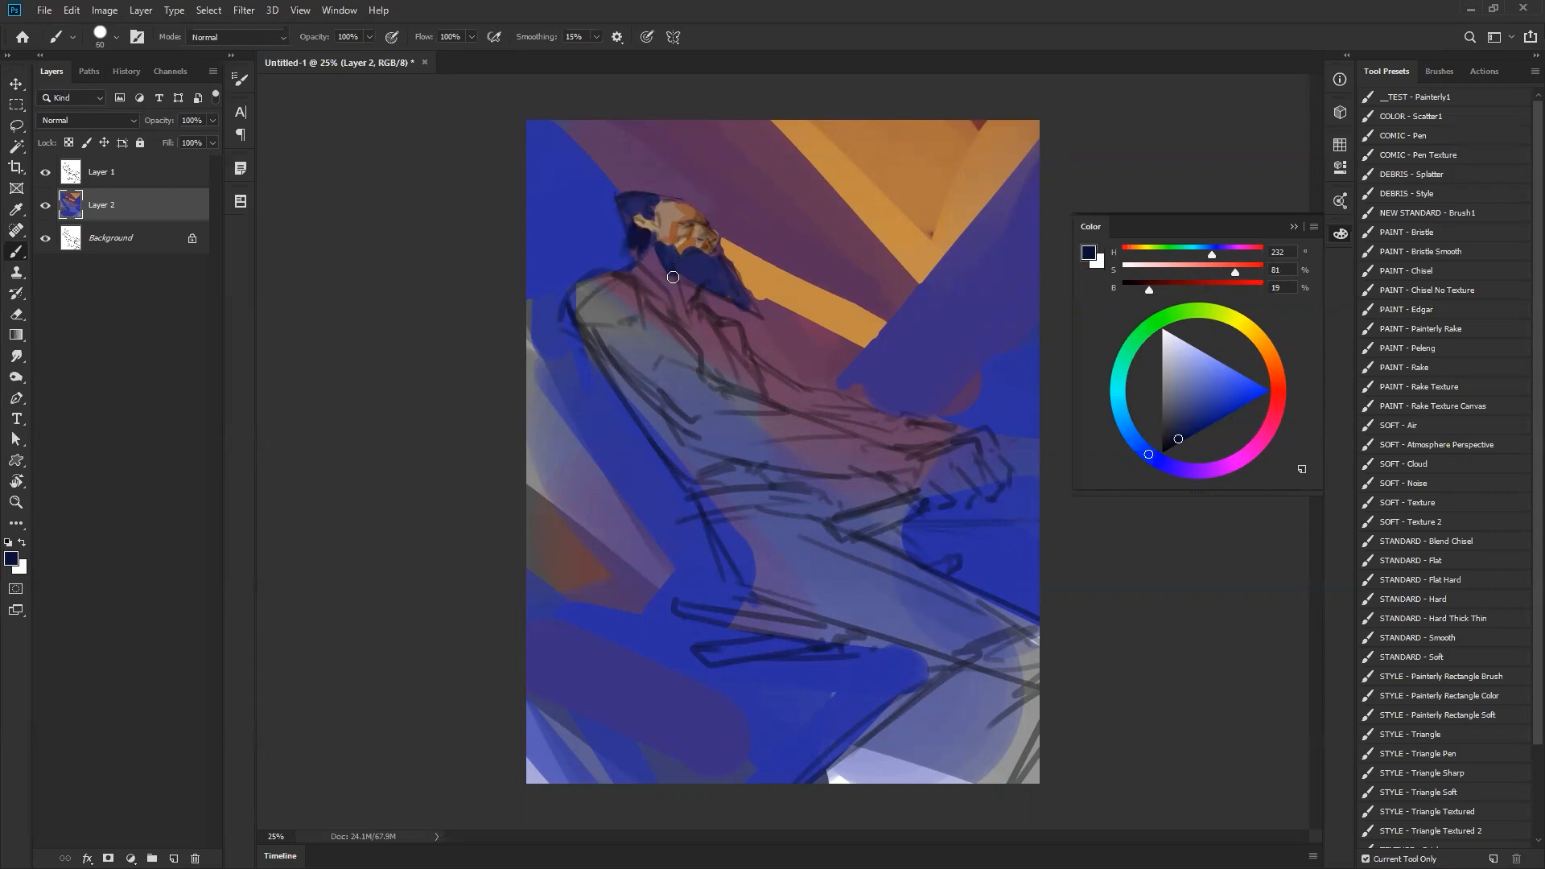
- Paint the neck between the ear and the collar with a skin tone sampled from the face
alt+click(677, 212)
mouse_move(650, 248)
mouse_down()
mouse_move(675, 301)
mouse_move(644, 251)
mouse_move(681, 314)
mouse_up()
alt+click(693, 209)
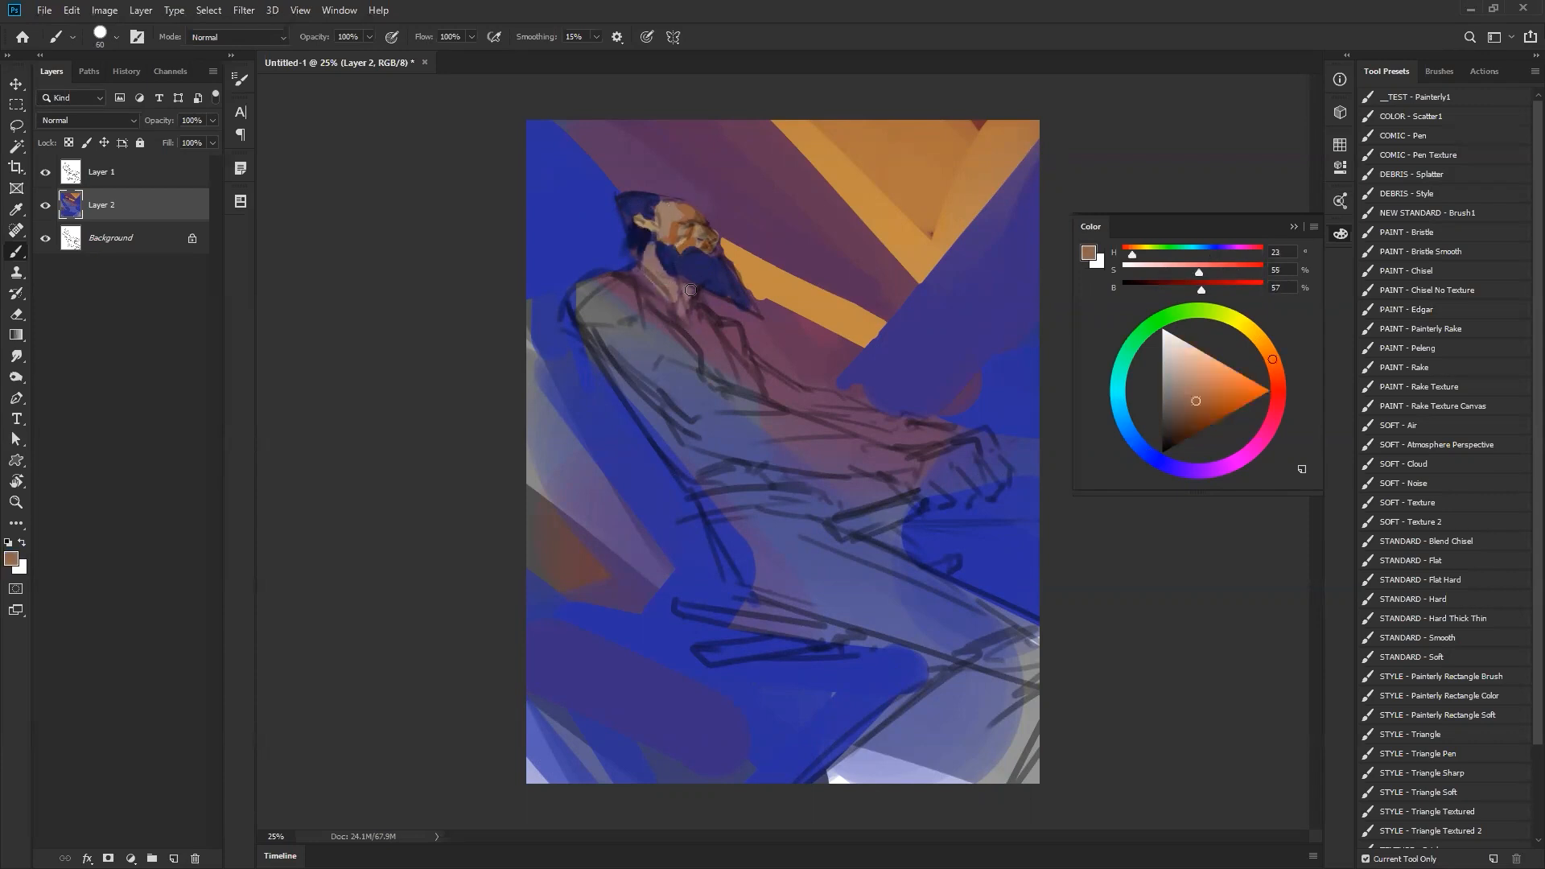
- Fill the open chest area below the beard with brown H 23, S 74, B 36
click(1191, 424)
mouse_move(678, 281)
mouse_down()
mouse_move(685, 312)
mouse_move(658, 279)
mouse_move(752, 390)
mouse_up()
drag(700, 346, 749, 386)
key(bracketright)
key(bracketright)
key(bracketright)
key(bracketright)
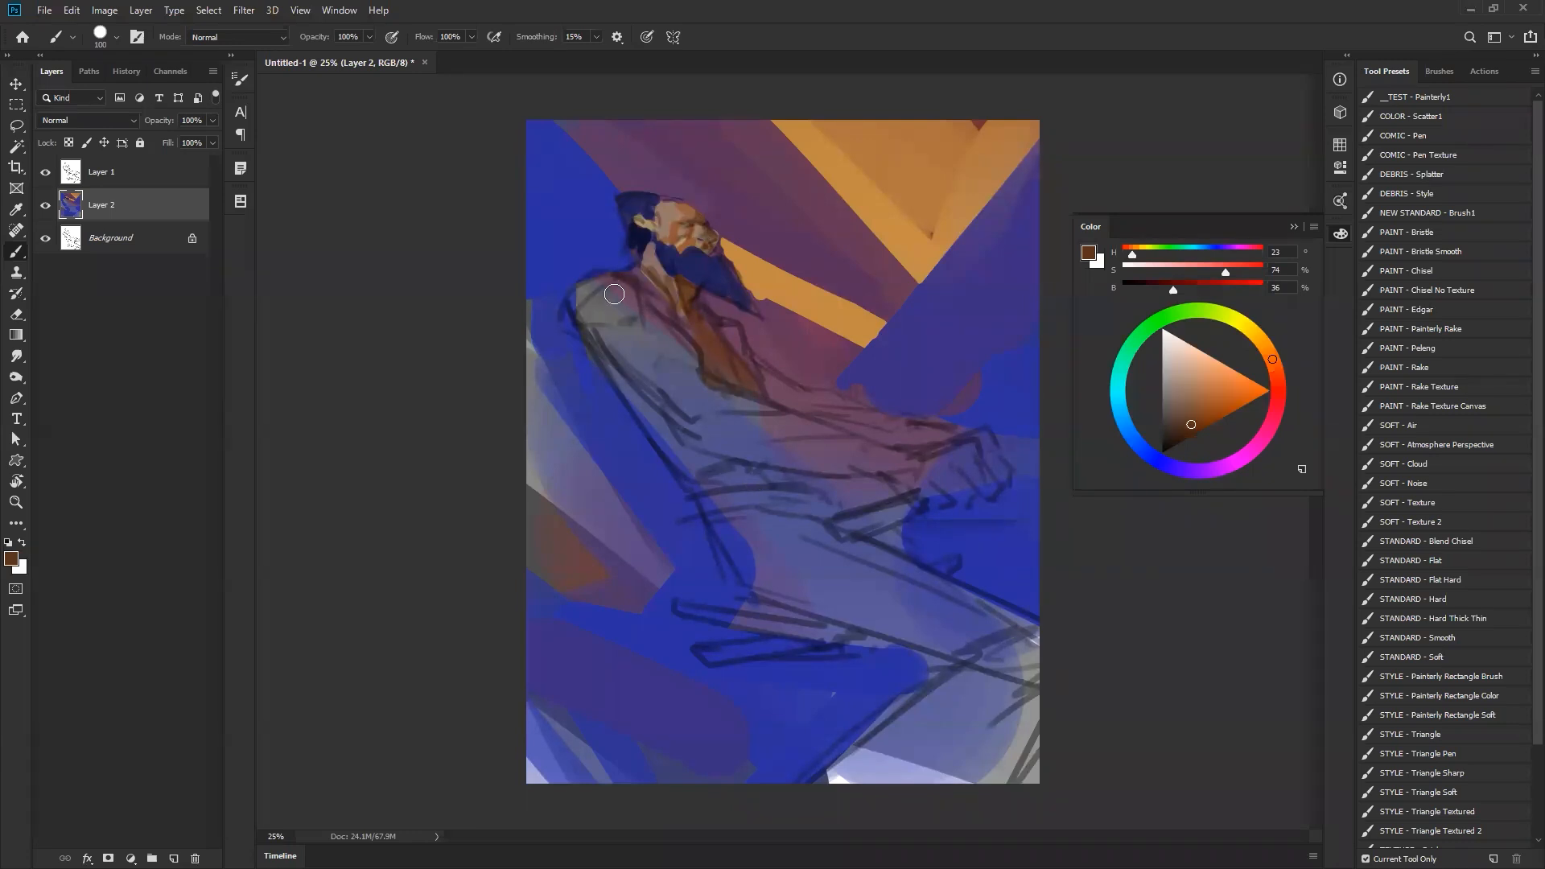
- Mix a brighter orange H 22, S 82, B 73 from the face colour for the skin and use a 60 px brush
key(ctrl+shift+h)
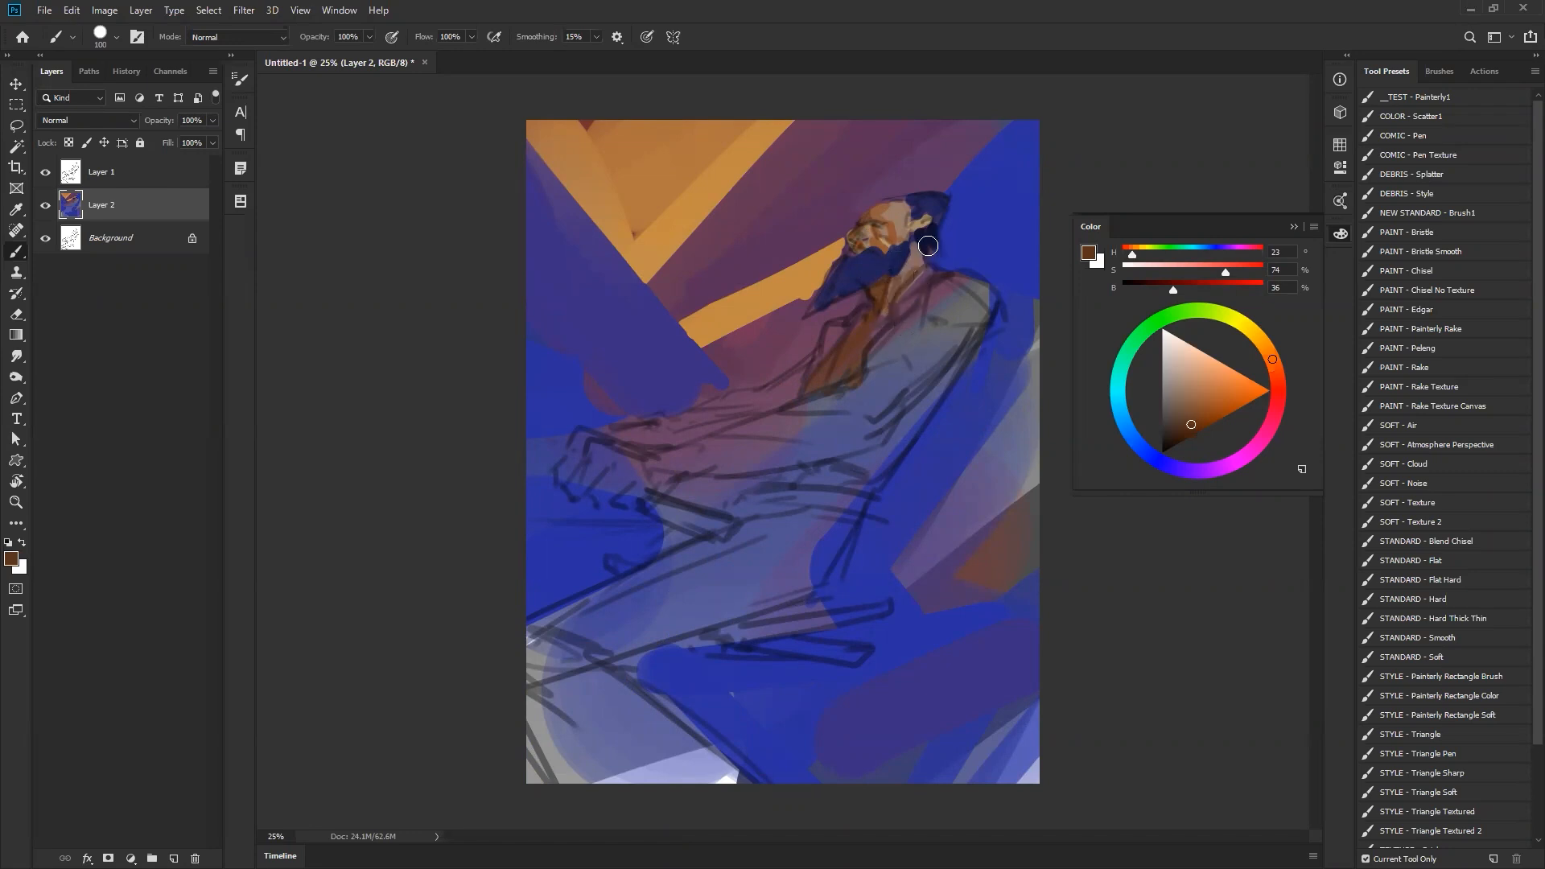
alt+click(892, 214)
alt+click(885, 210)
click(1225, 398)
key(bracketleft)
key(bracketleft)
key(ctrl+shift+h)
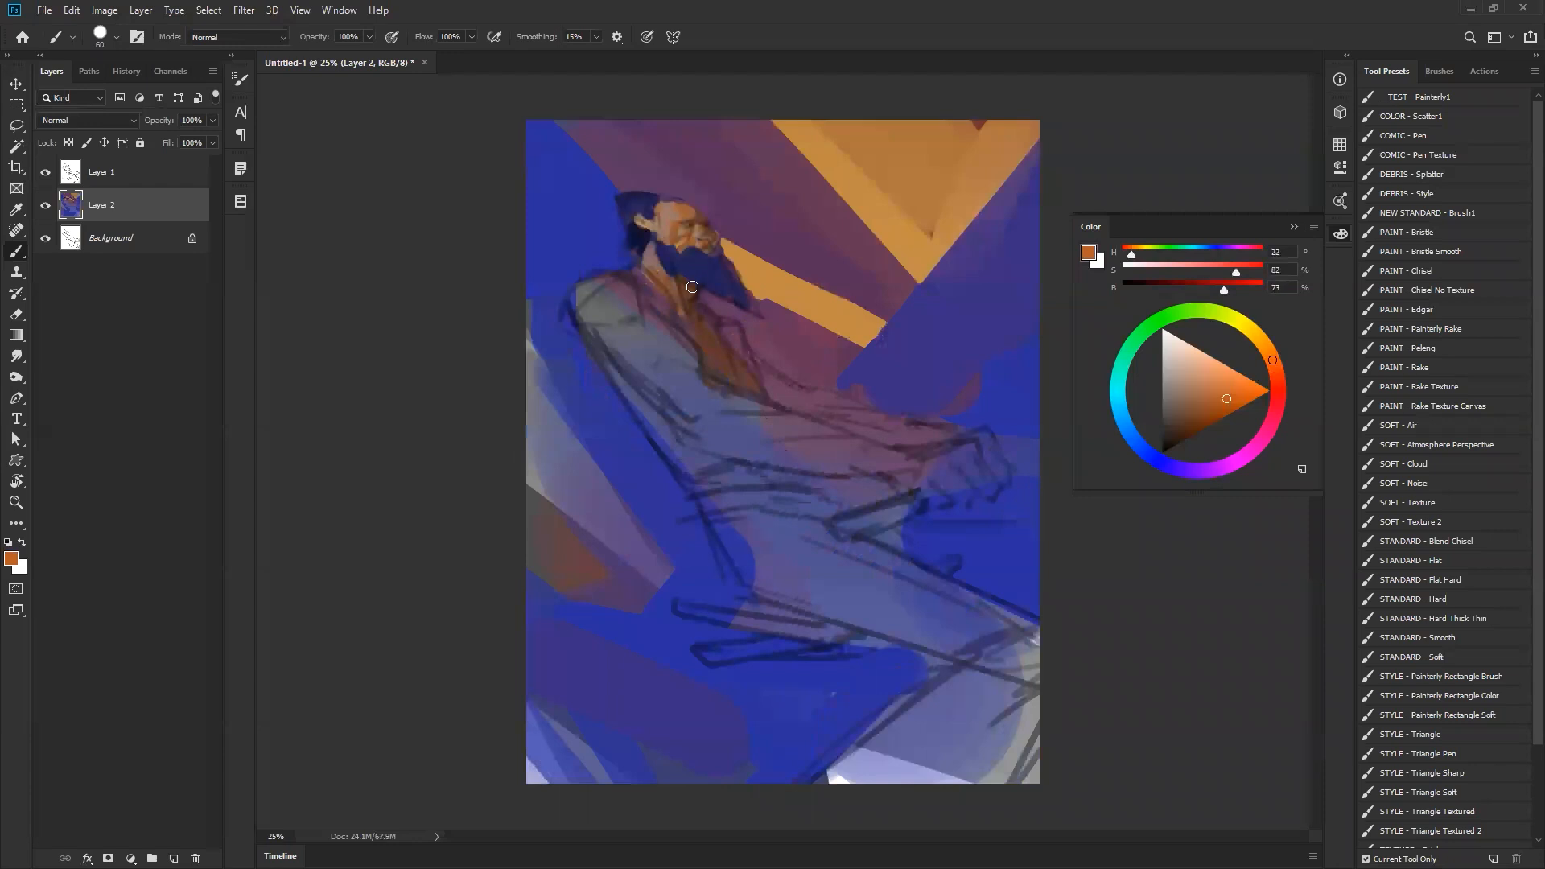
- Paint near-black blue H 238, S 49, B 18 into the hair, below the beard beside the chest, and on the shoulder
alt+click(713, 270)
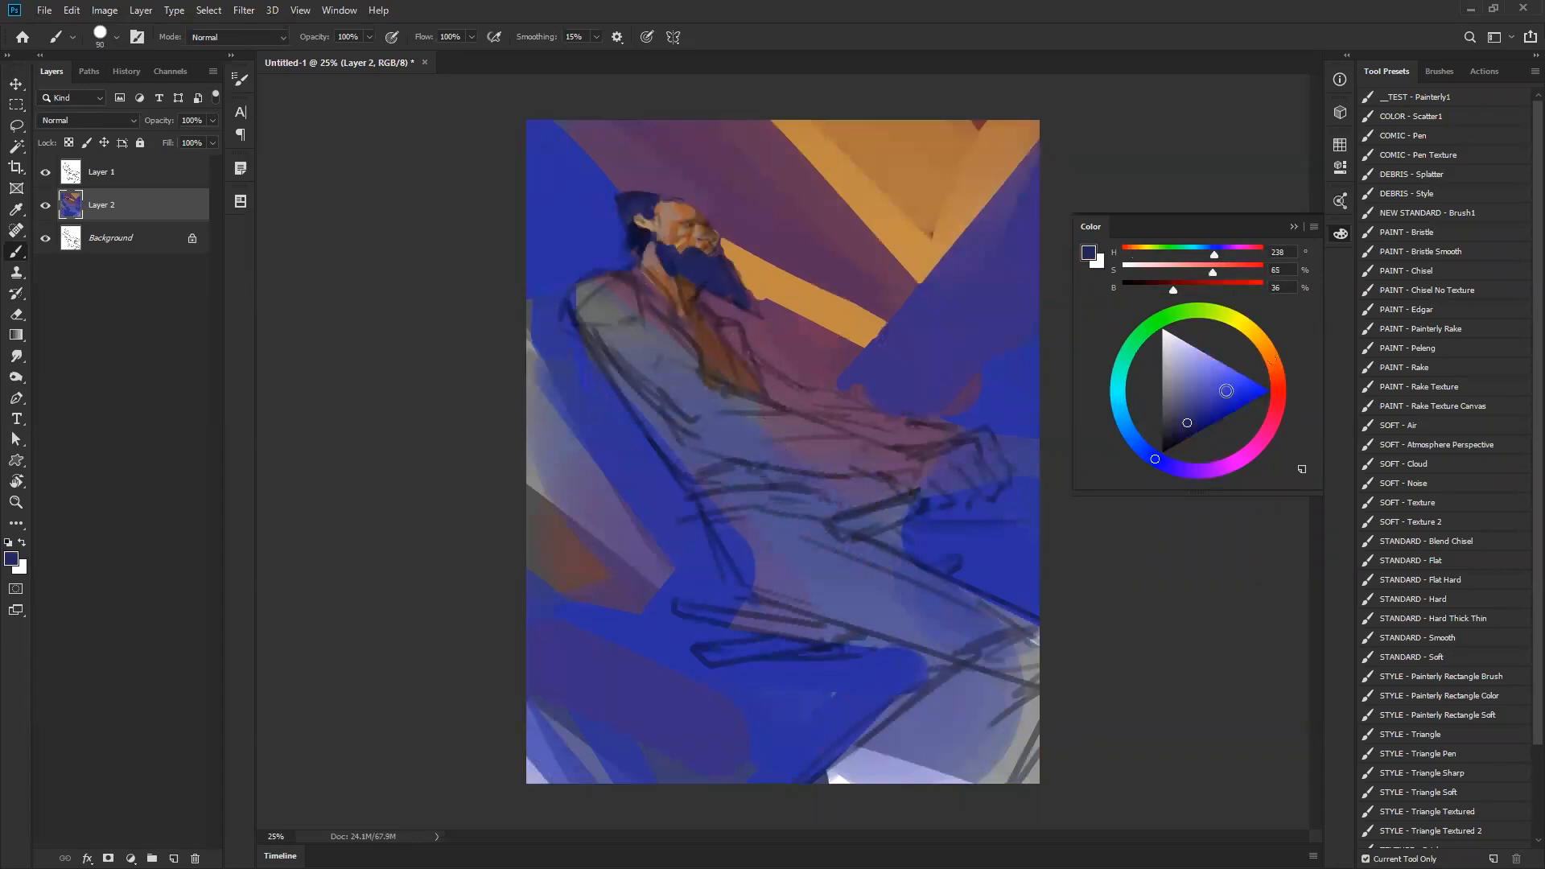
drag(1180, 437, 1171, 436)
key([)
drag(745, 301, 757, 309)
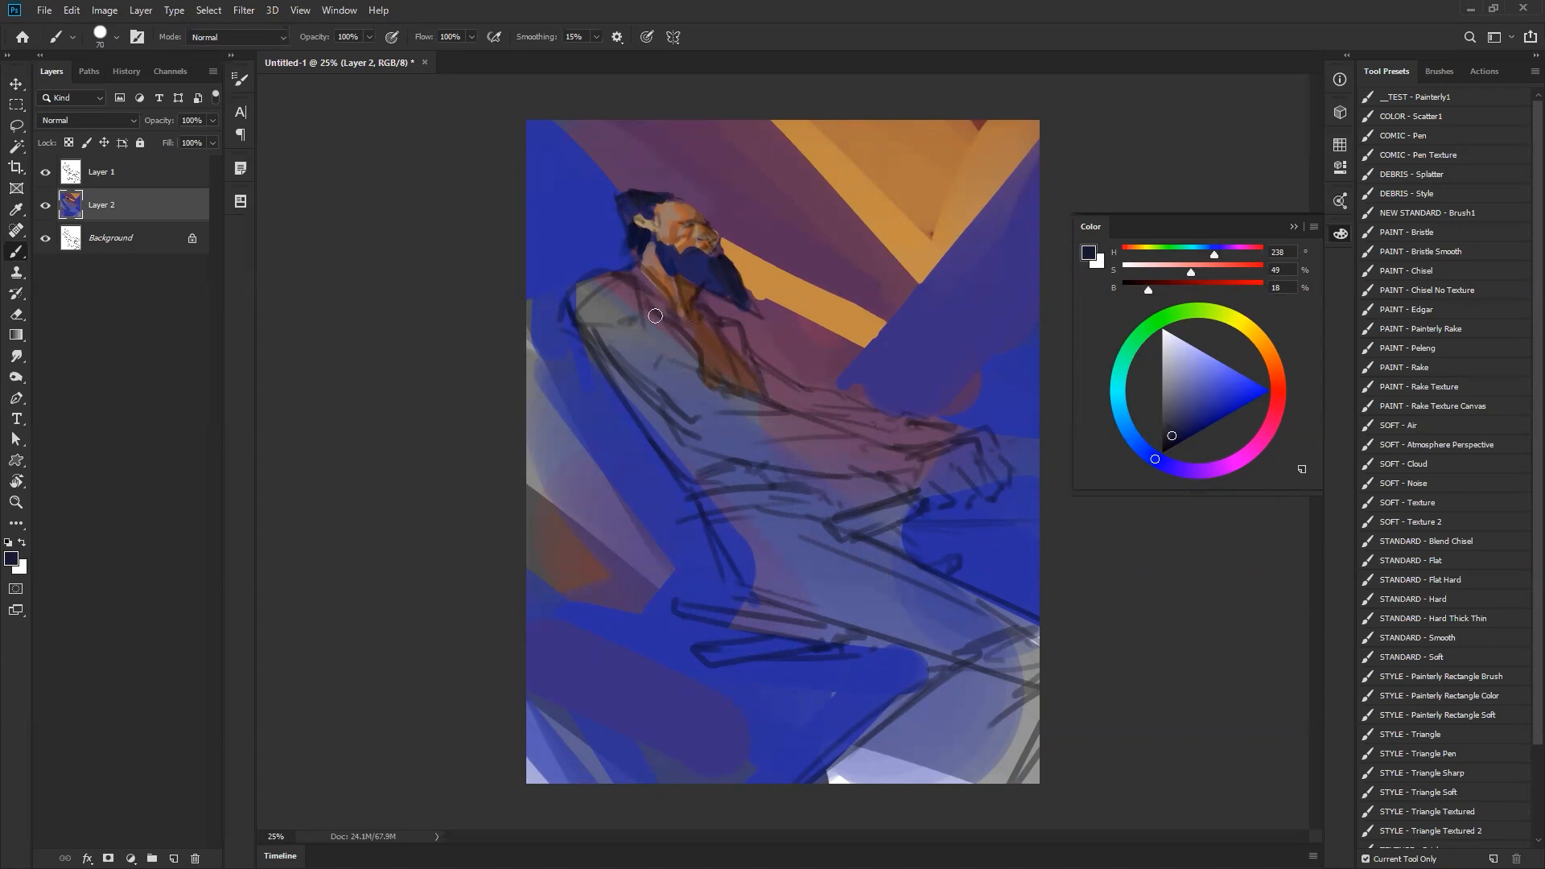
mouse_move(707, 323)
mouse_down()
mouse_move(739, 334)
mouse_move(749, 368)
mouse_move(718, 324)
mouse_move(752, 375)
mouse_up()
drag(631, 310, 640, 326)
key(bracketright)
key(bracketright)
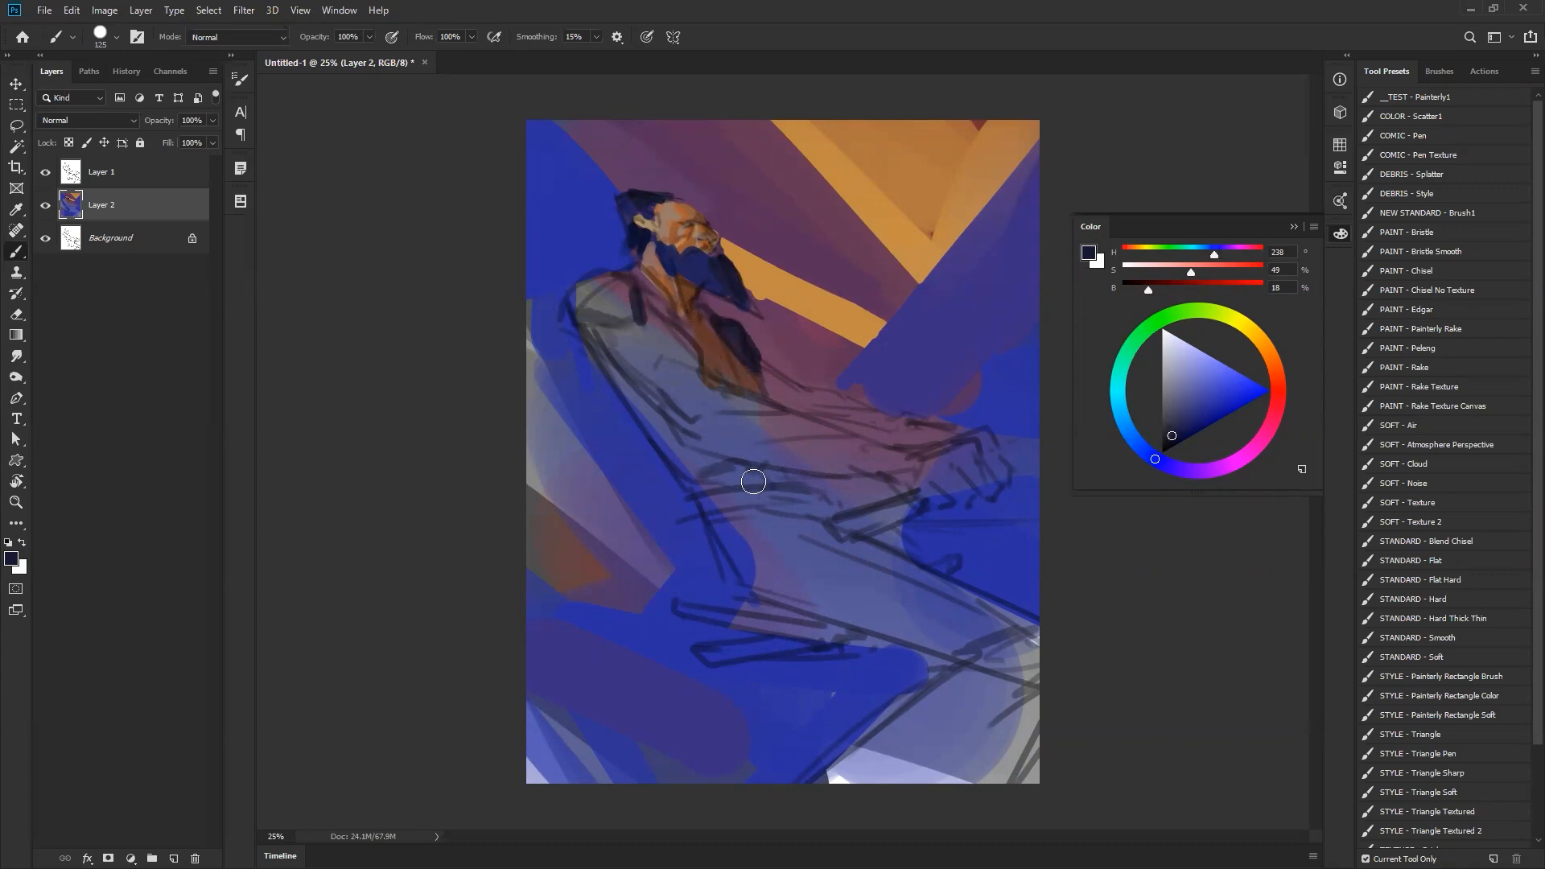
- Paint the side of the torso behind the upper arm with brown sampled from the chest
alt+click(715, 350)
key(bracketleft)
mouse_move(623, 383)
mouse_down()
mouse_move(702, 508)
mouse_move(689, 472)
mouse_move(718, 485)
mouse_up()
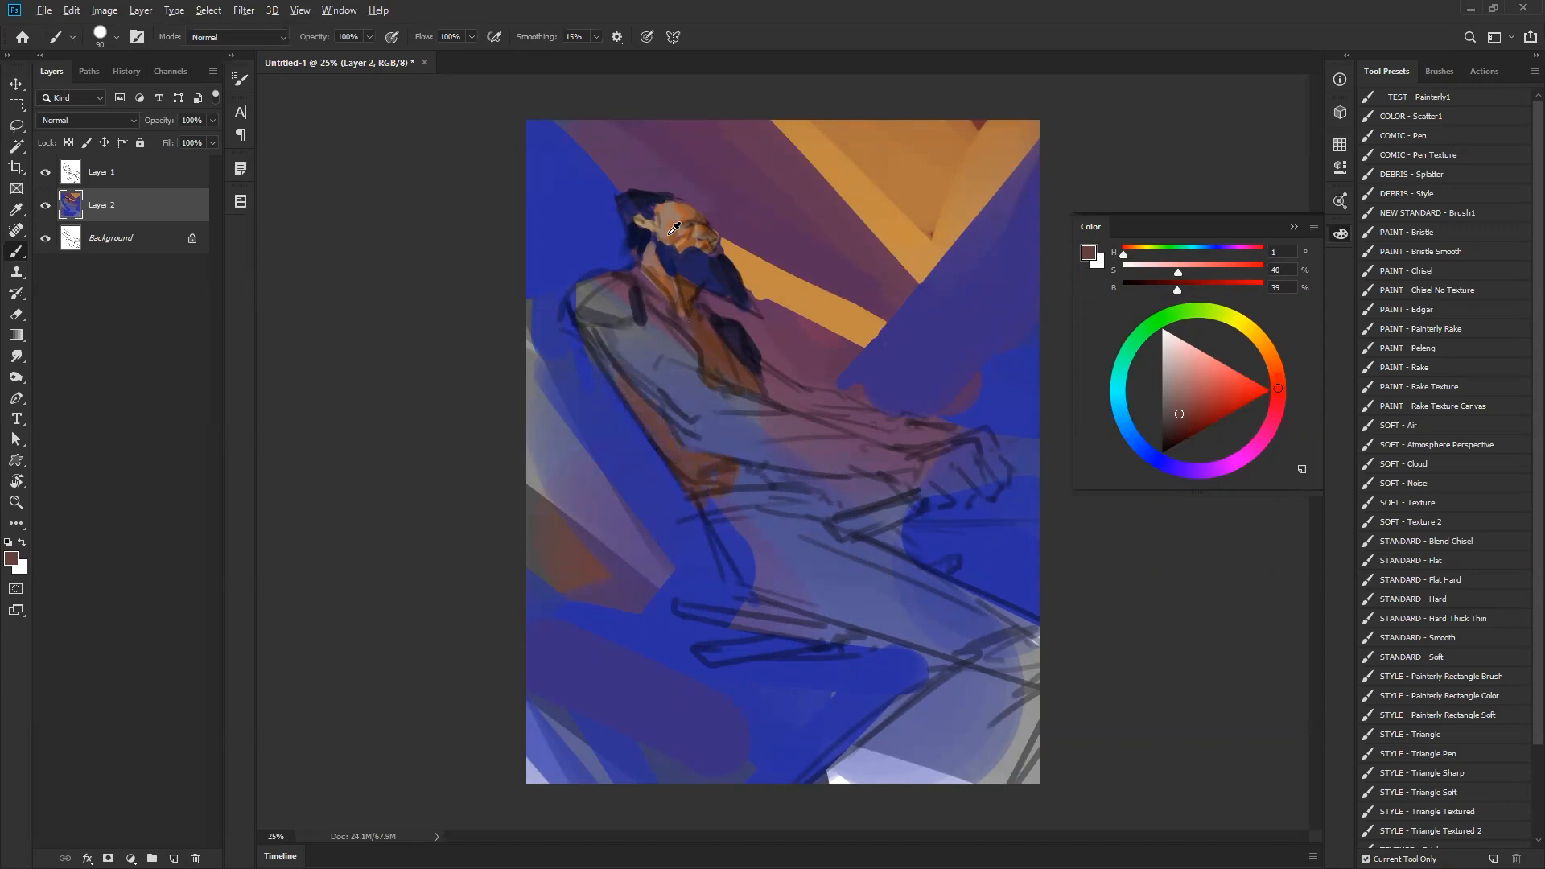
- Paint a lighter tan strip along the upper back behind the arm, sample a muted brown from it and flip the canvas
alt+click(669, 417)
key(bracketleft)
mouse_move(617, 372)
mouse_down()
mouse_move(654, 418)
mouse_move(654, 447)
mouse_up()
alt+click(667, 429)
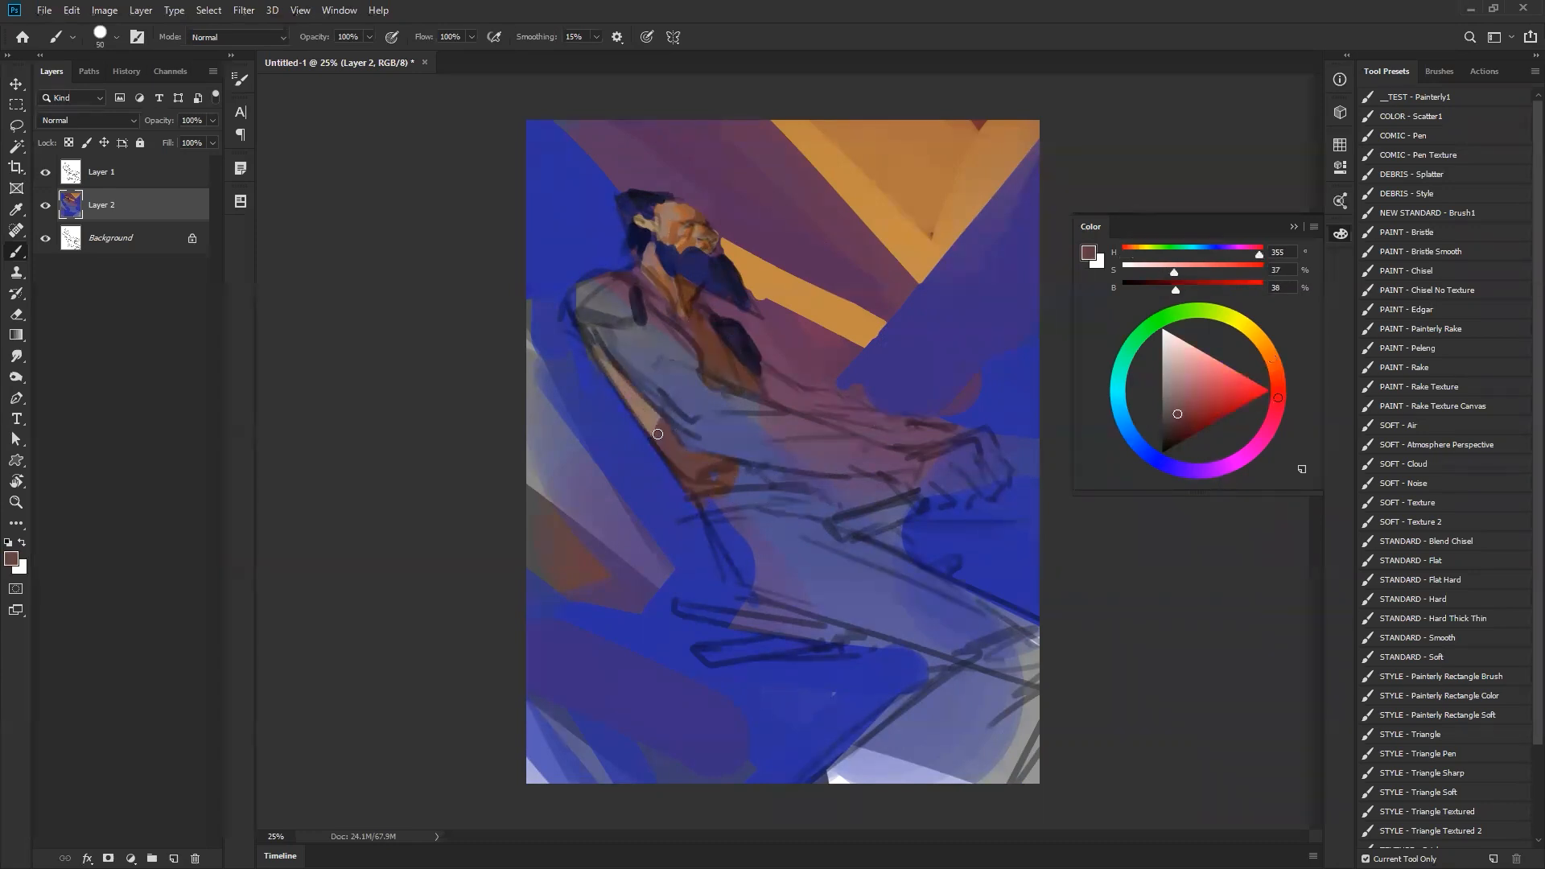
alt+click(653, 410)
key(ctrl+h)
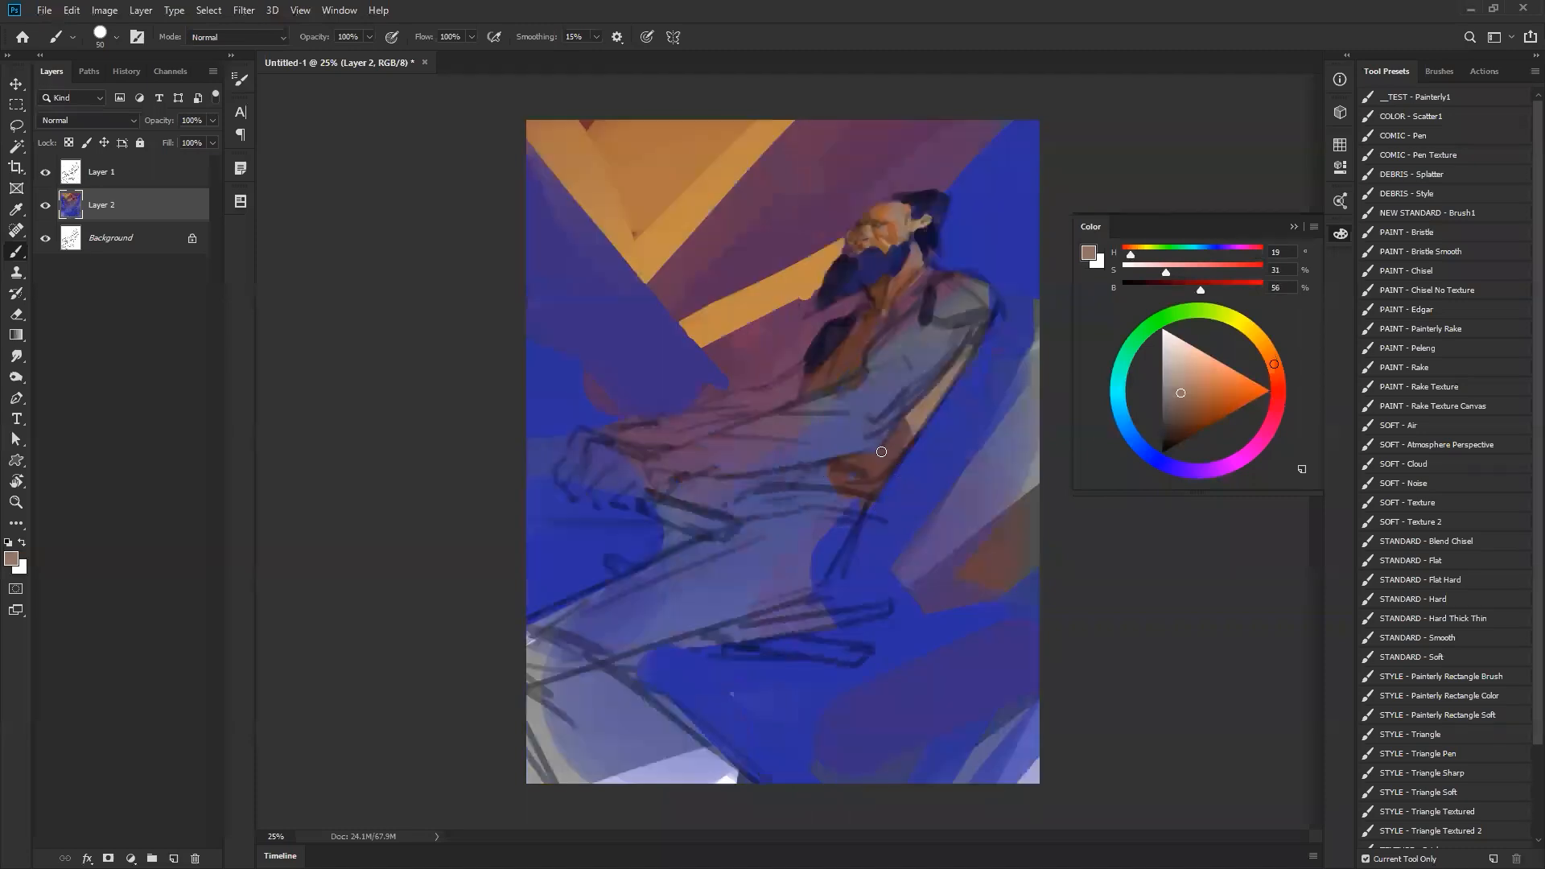
- Dab muted brown H 19, S 31, B 56 on the lower torso and block in the near shoulder, upper arm and forearm with tan using a large brush
drag(891, 442, 875, 484)
key(ctrl+h)
alt+click(661, 222)
drag(588, 304, 623, 368)
key(])
key(])
key(])
key(])
key(])
key(])
mouse_move(621, 311)
mouse_down()
mouse_move(611, 297)
mouse_move(688, 425)
mouse_up()
mouse_move(633, 338)
mouse_down()
mouse_move(667, 338)
mouse_move(683, 403)
mouse_move(686, 391)
mouse_move(829, 432)
mouse_up()
key(])
mouse_move(692, 430)
mouse_down()
mouse_move(868, 463)
mouse_move(767, 425)
mouse_move(858, 448)
mouse_up()
- Paint the front of the upper arm with brown H 23, S 57, B 57 sampled from the forehead, using a 90 px brush
alt+click(695, 207)
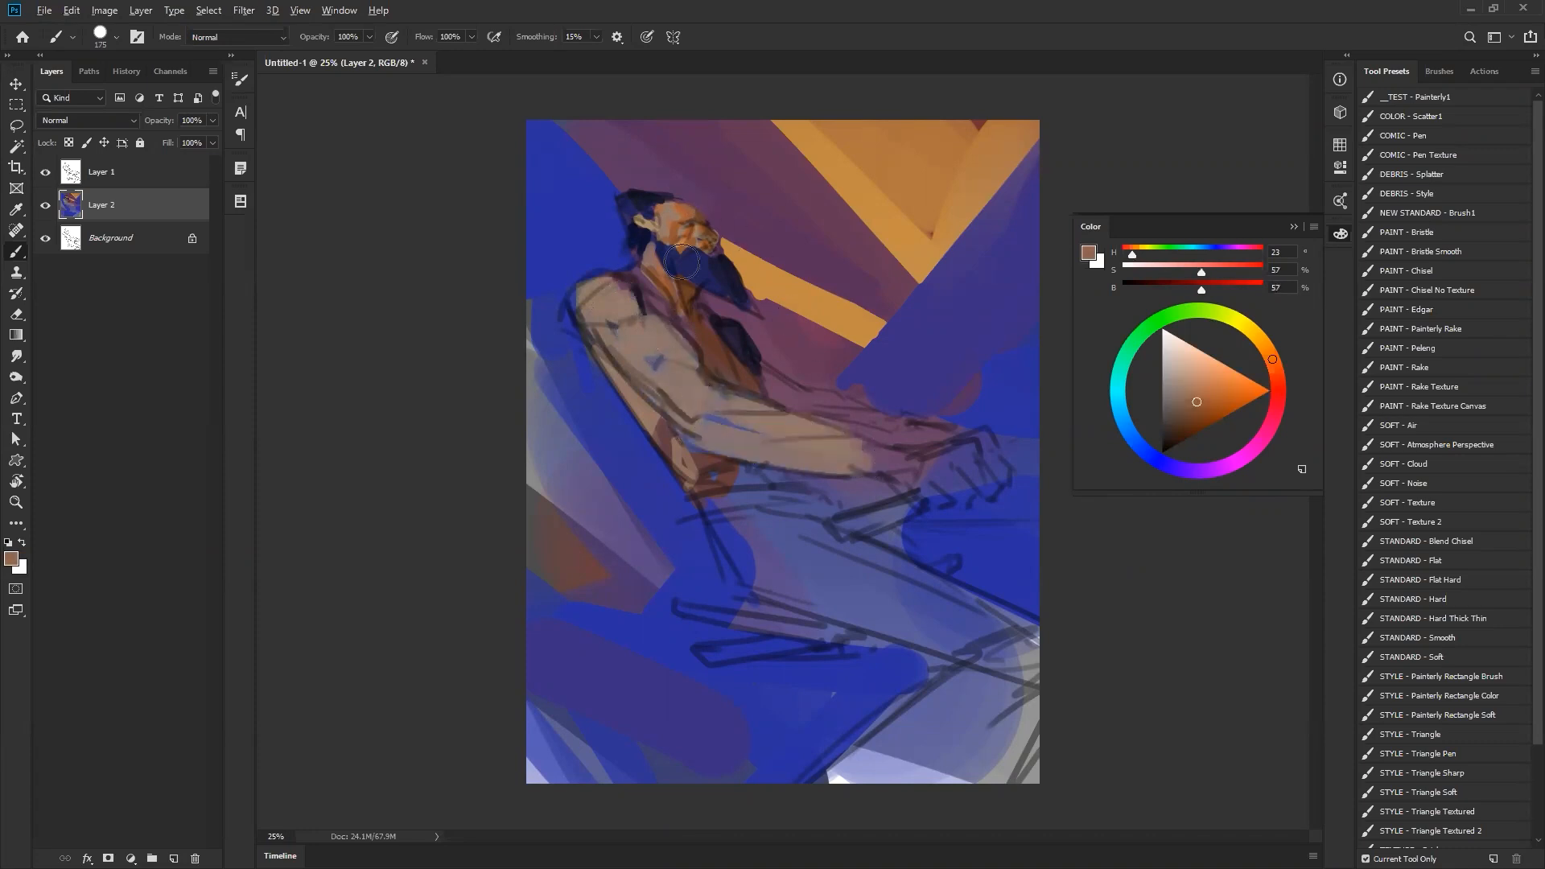
key([)
key([)
key([)
key([)
drag(640, 322, 658, 354)
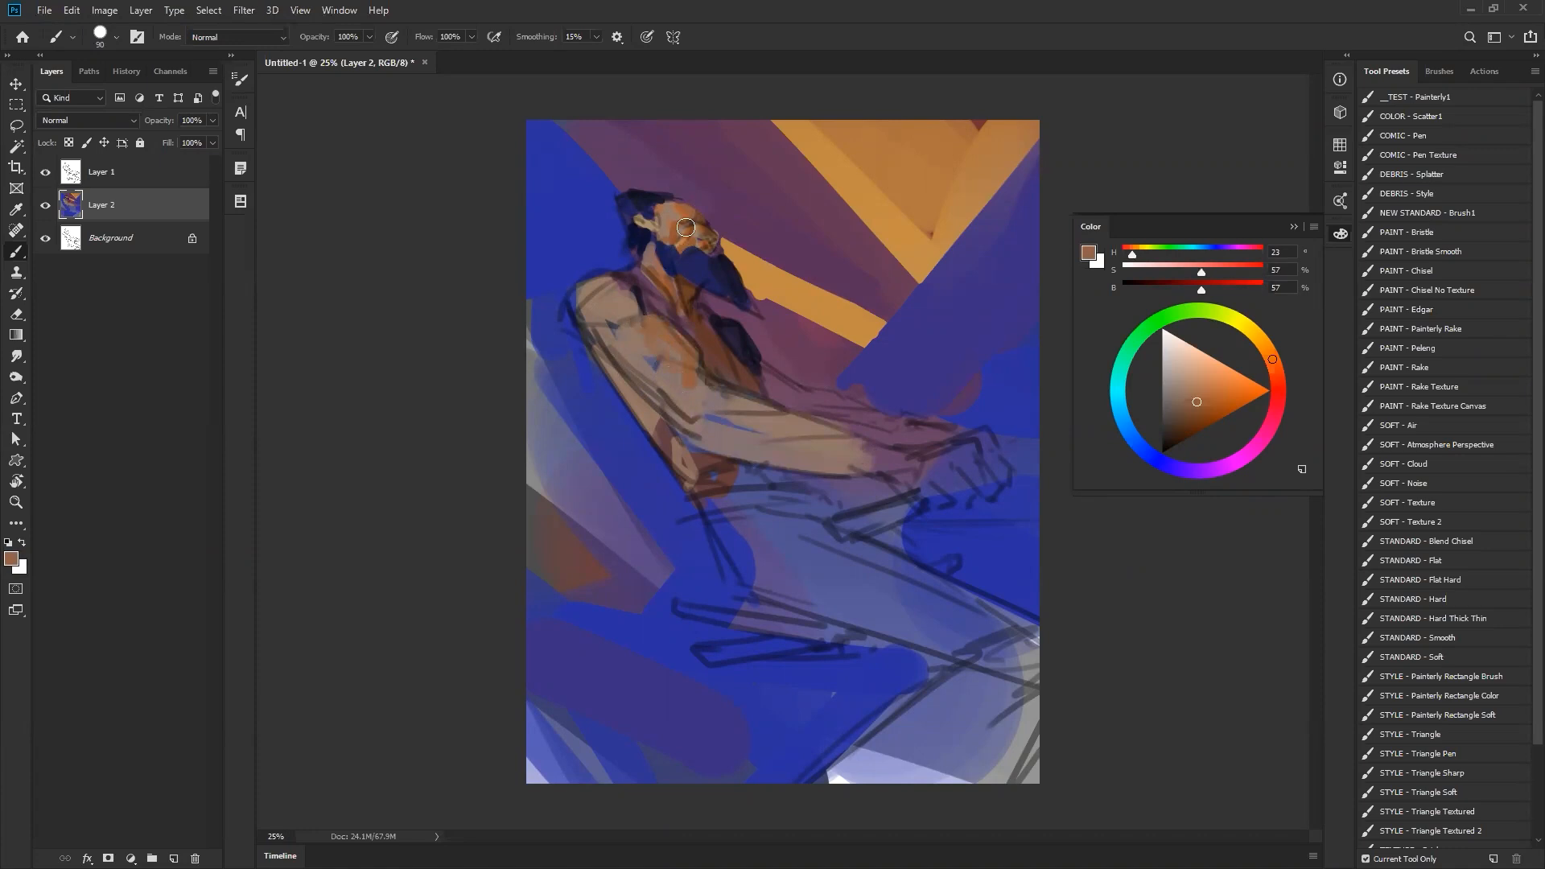
- Paint a brown edge from the chest along the upper side of the near arm and flip the canvas with a 60 px brush
alt+click(703, 210)
mouse_move(651, 317)
mouse_down()
mouse_move(692, 350)
mouse_move(700, 381)
mouse_move(758, 417)
mouse_move(707, 390)
mouse_move(865, 431)
mouse_up()
key(])
key(ctrl+shift+h)
key(bracketleft)
key(bracketleft)
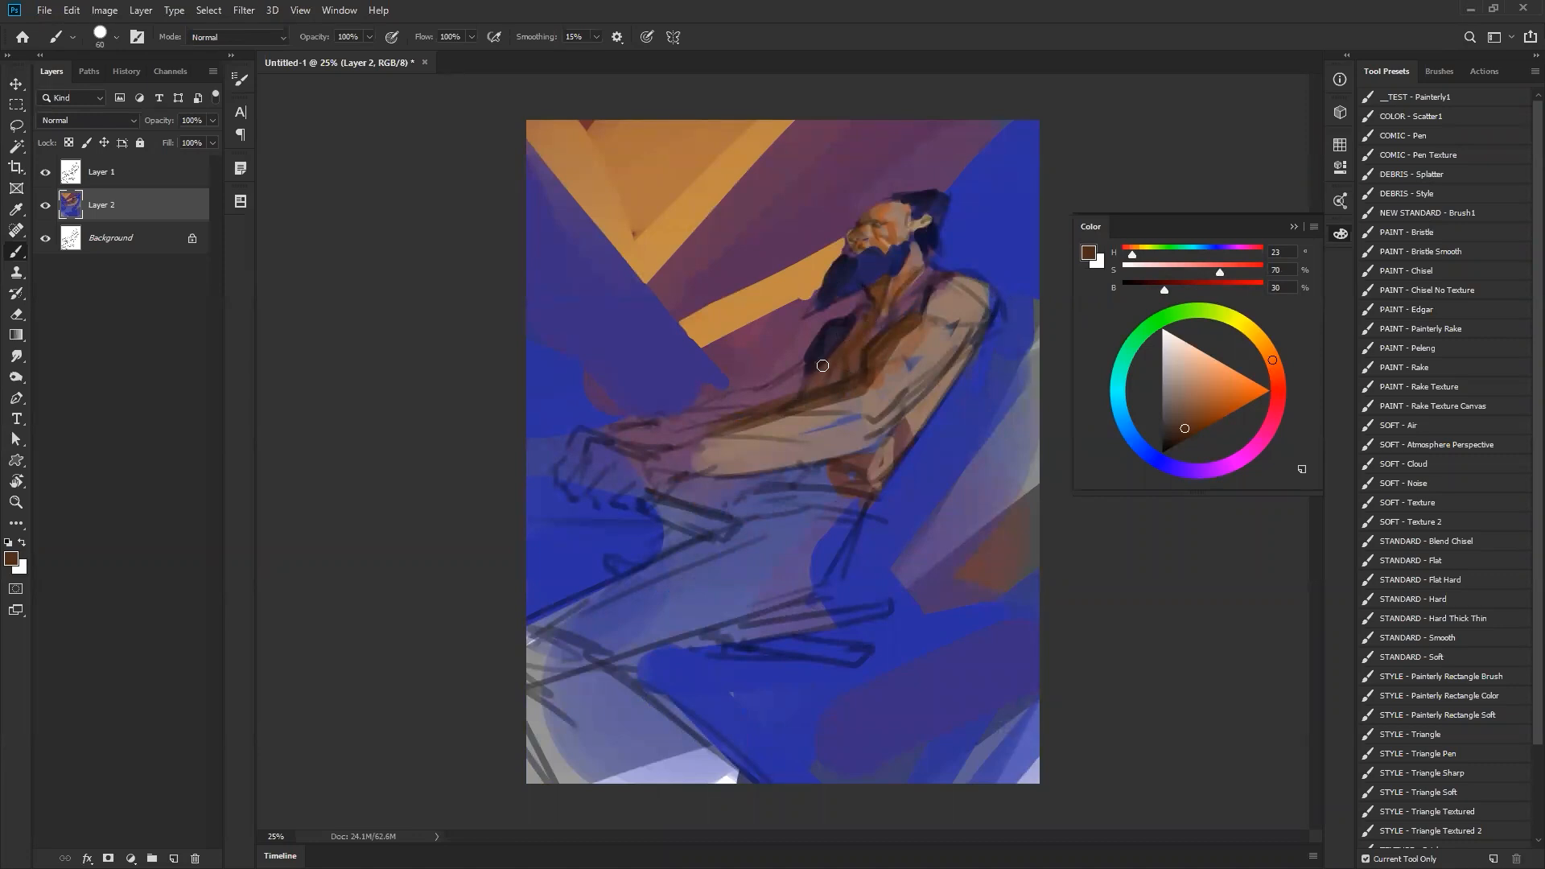
- Paint dark brown H 23, S 70, B 30 under the forearm at the waist and at the elbow crease, enlarging the brush to 125 px
key(ctrl+shift+h)
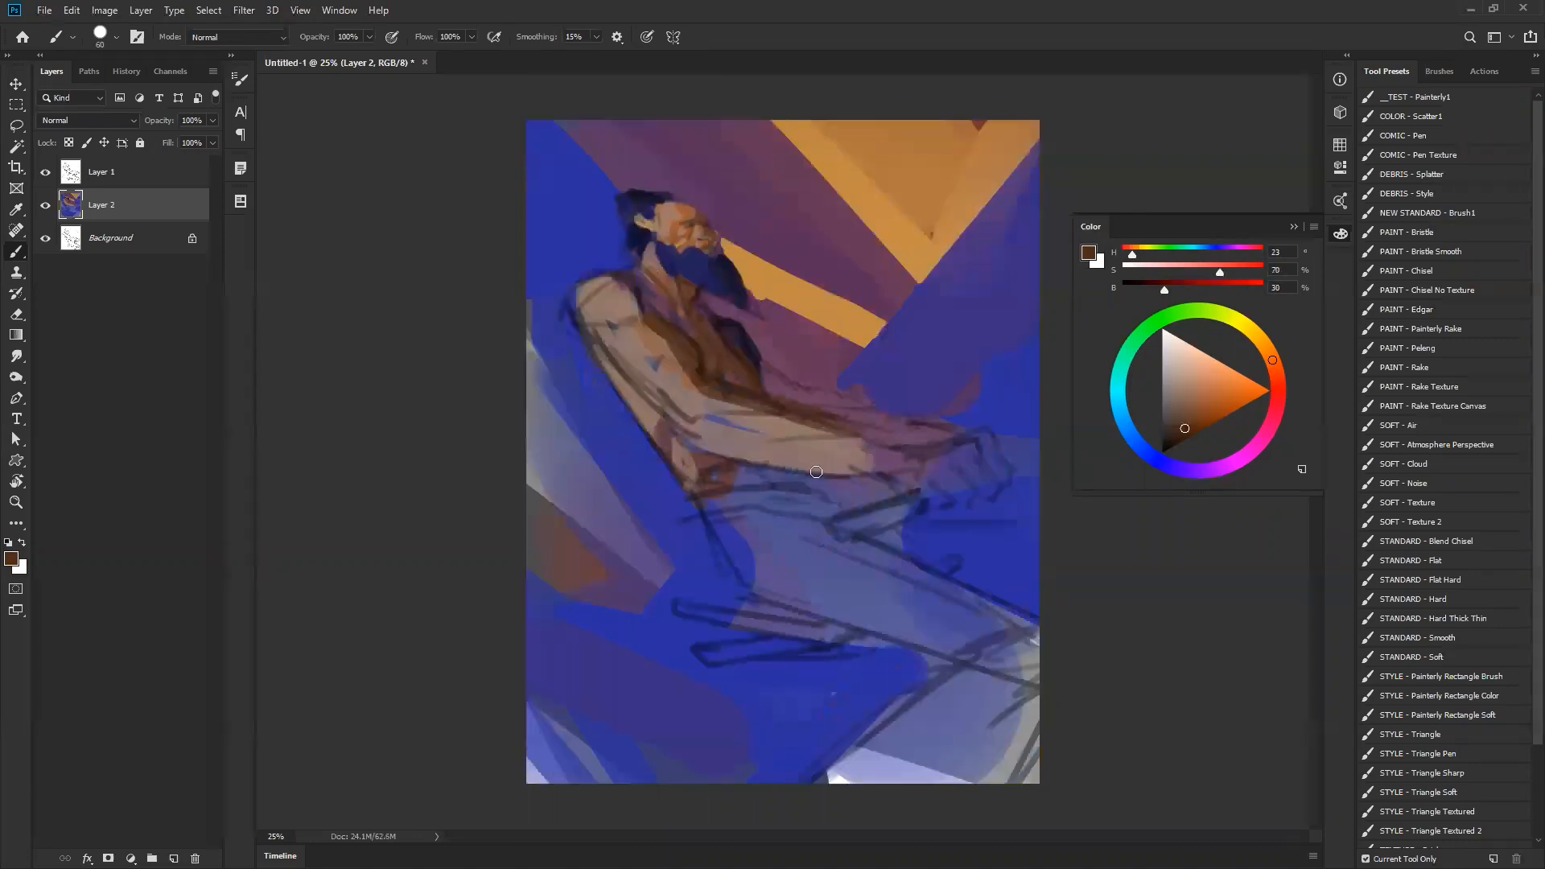
key(bracketright)
key(bracketright)
key(bracketright)
key(bracketright)
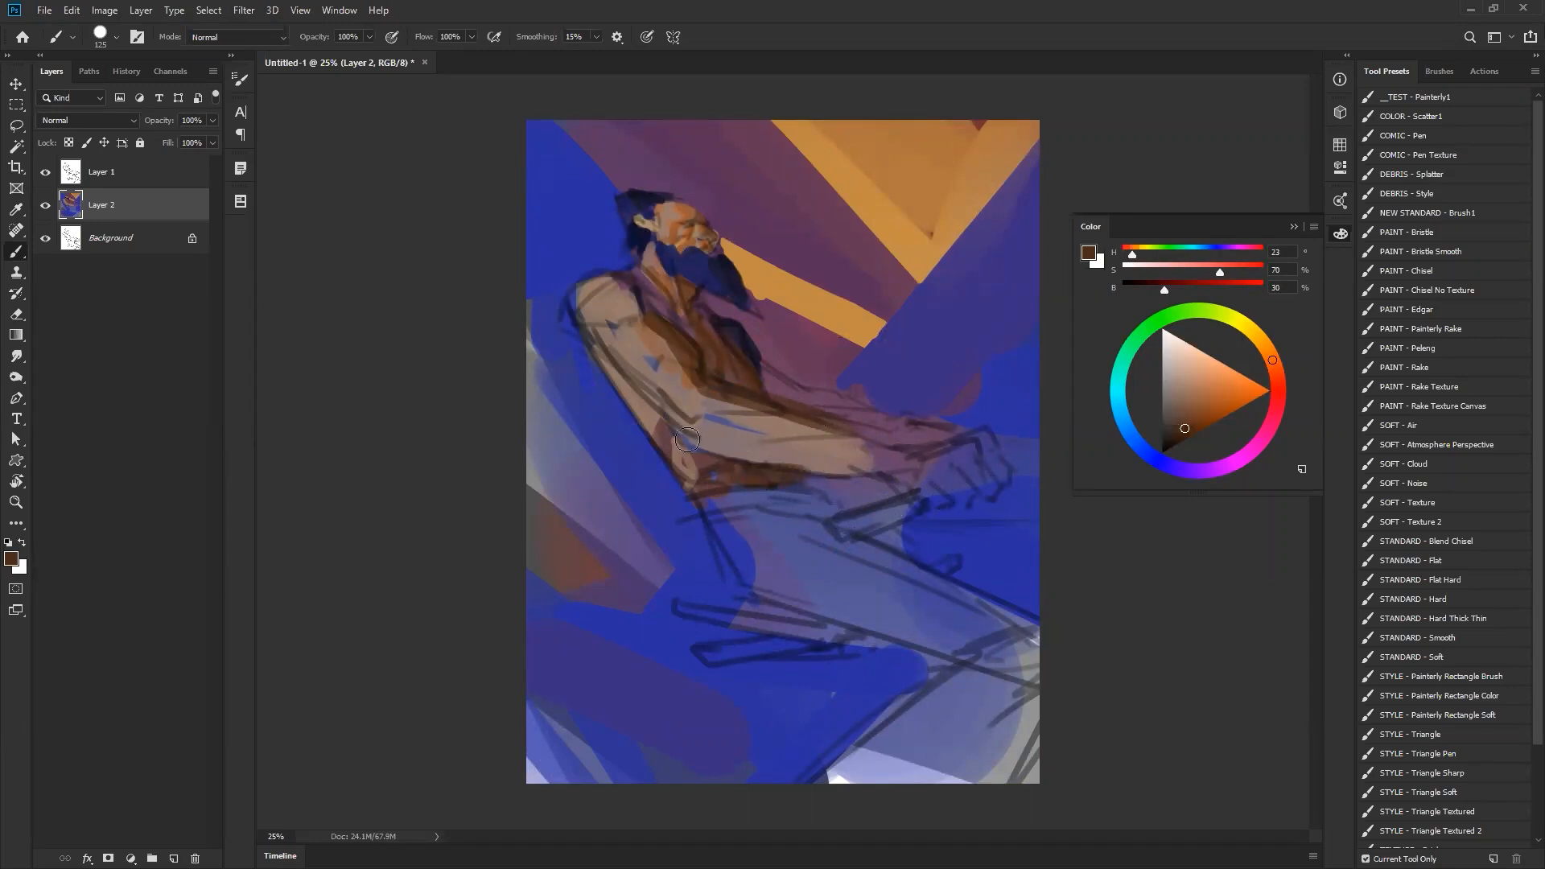
mouse_move(688, 440)
mouse_down()
mouse_move(692, 419)
mouse_move(728, 412)
mouse_up()
- Cover the blue gaps in the near arm with greyish tan H 3, S 16, B 53 and paint orange-brown along the upper arm
alt+click(677, 383)
drag(656, 362, 661, 379)
drag(720, 457, 729, 456)
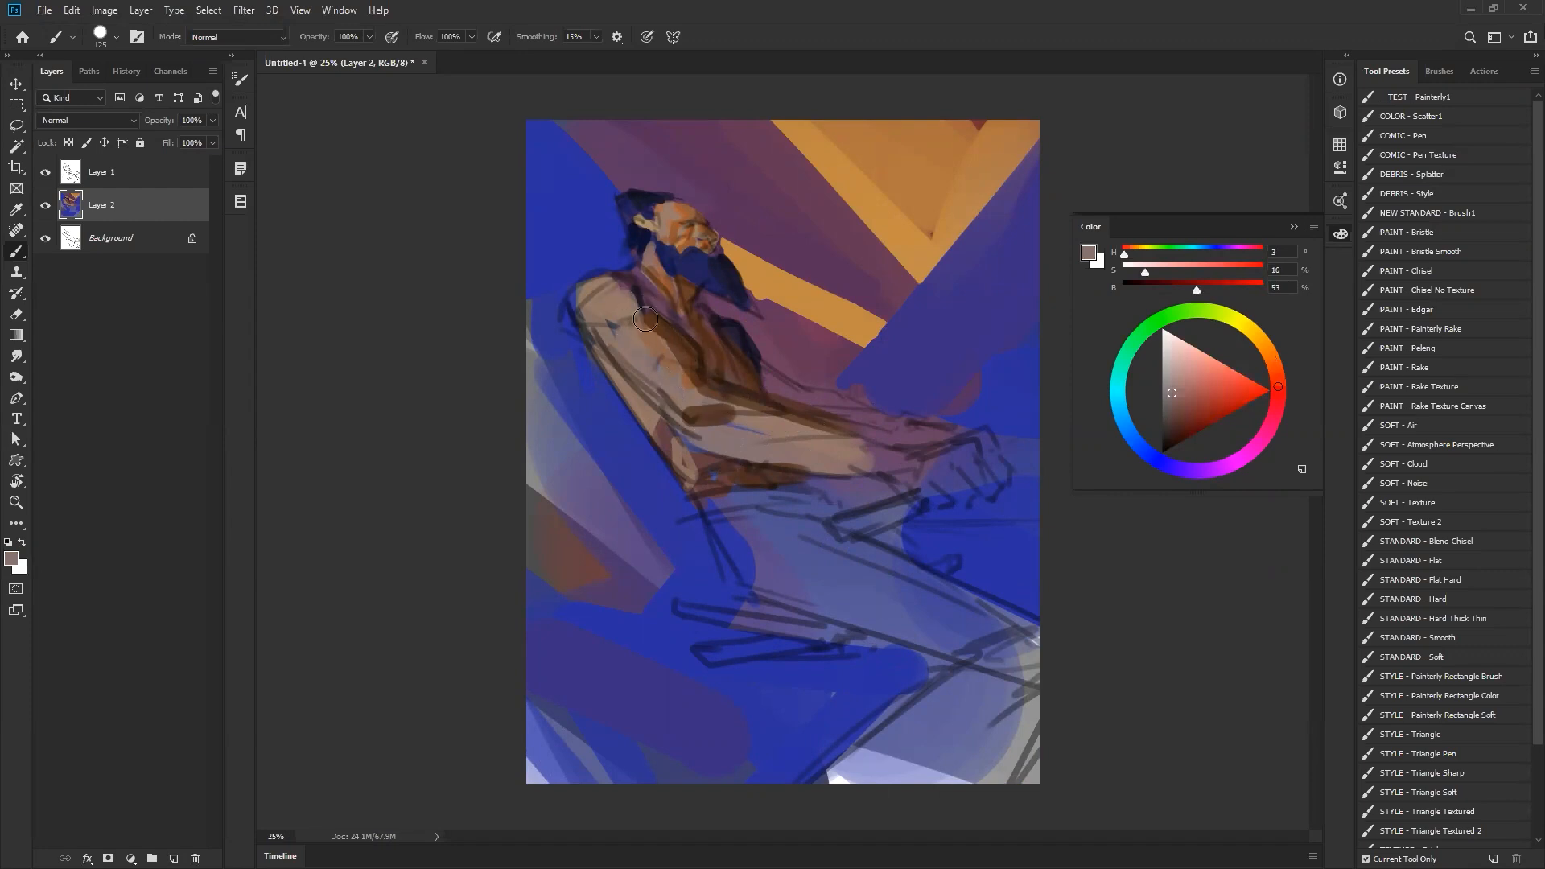
alt+click(660, 330)
mouse_move(632, 296)
mouse_down()
mouse_move(646, 330)
mouse_move(616, 287)
mouse_move(630, 333)
mouse_move(637, 292)
mouse_move(613, 287)
mouse_move(639, 355)
mouse_move(656, 323)
mouse_move(633, 316)
mouse_move(760, 463)
mouse_move(676, 360)
mouse_move(705, 408)
mouse_move(872, 471)
mouse_move(700, 446)
mouse_up()
alt+click(685, 213)
key(bracketleft)
key(bracketleft)
key(ctrl+z)
- Paint the wrist end of the near forearm and the whole far forearm with dark brown H 20, S 50, B 26
alt+click(817, 417)
mouse_move(882, 449)
mouse_down()
mouse_move(827, 467)
mouse_move(850, 440)
mouse_move(834, 471)
mouse_up()
key(ctrl+shift+h)
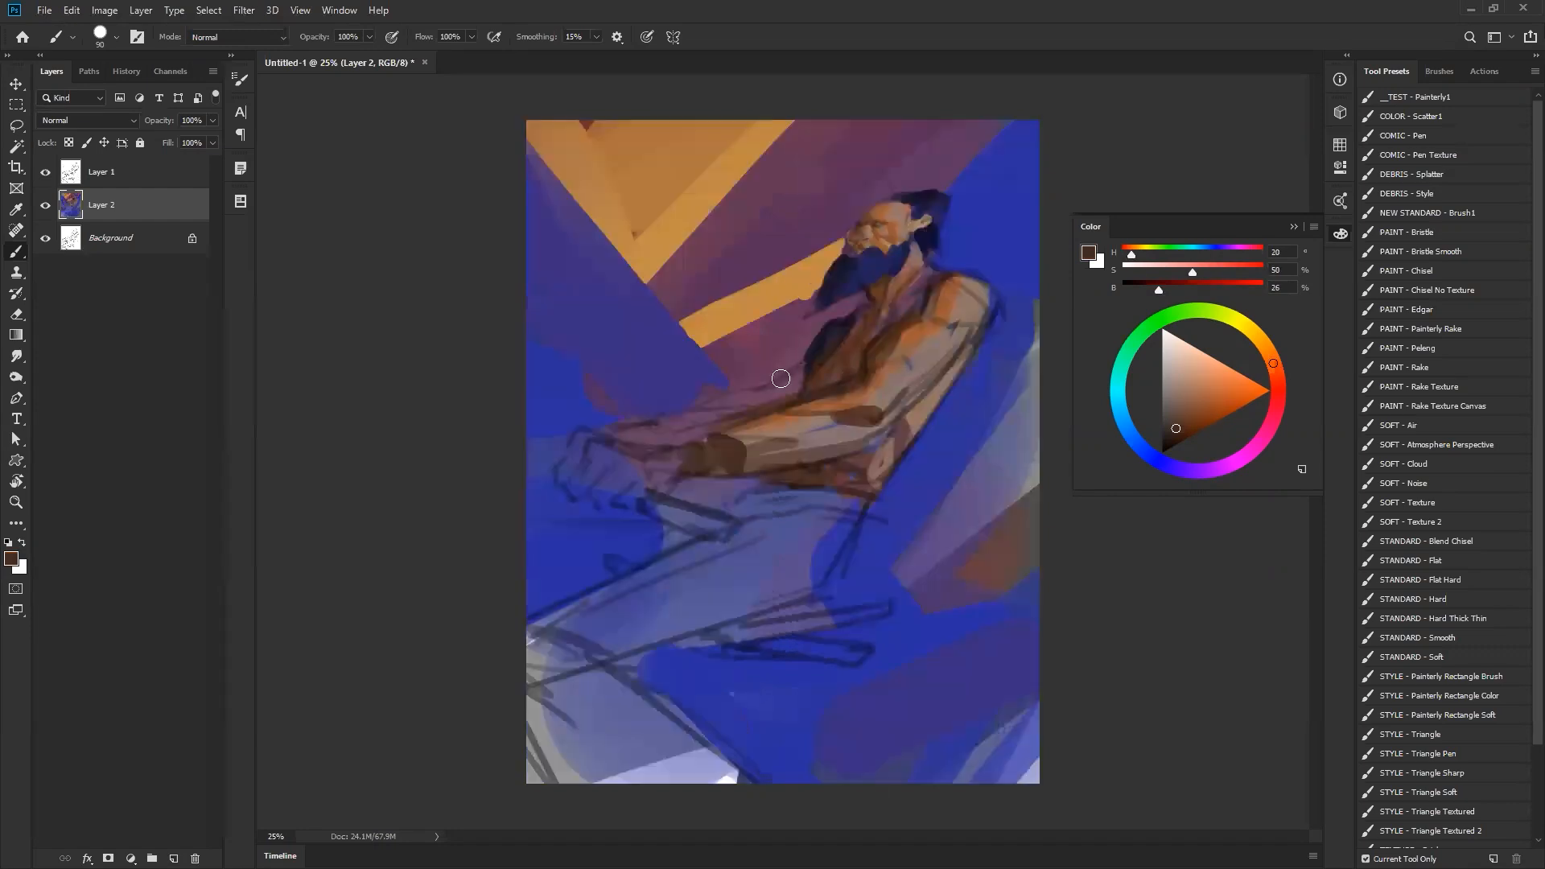
mouse_move(757, 402)
mouse_down()
mouse_move(663, 430)
mouse_move(757, 409)
mouse_move(718, 410)
mouse_move(773, 393)
mouse_up()
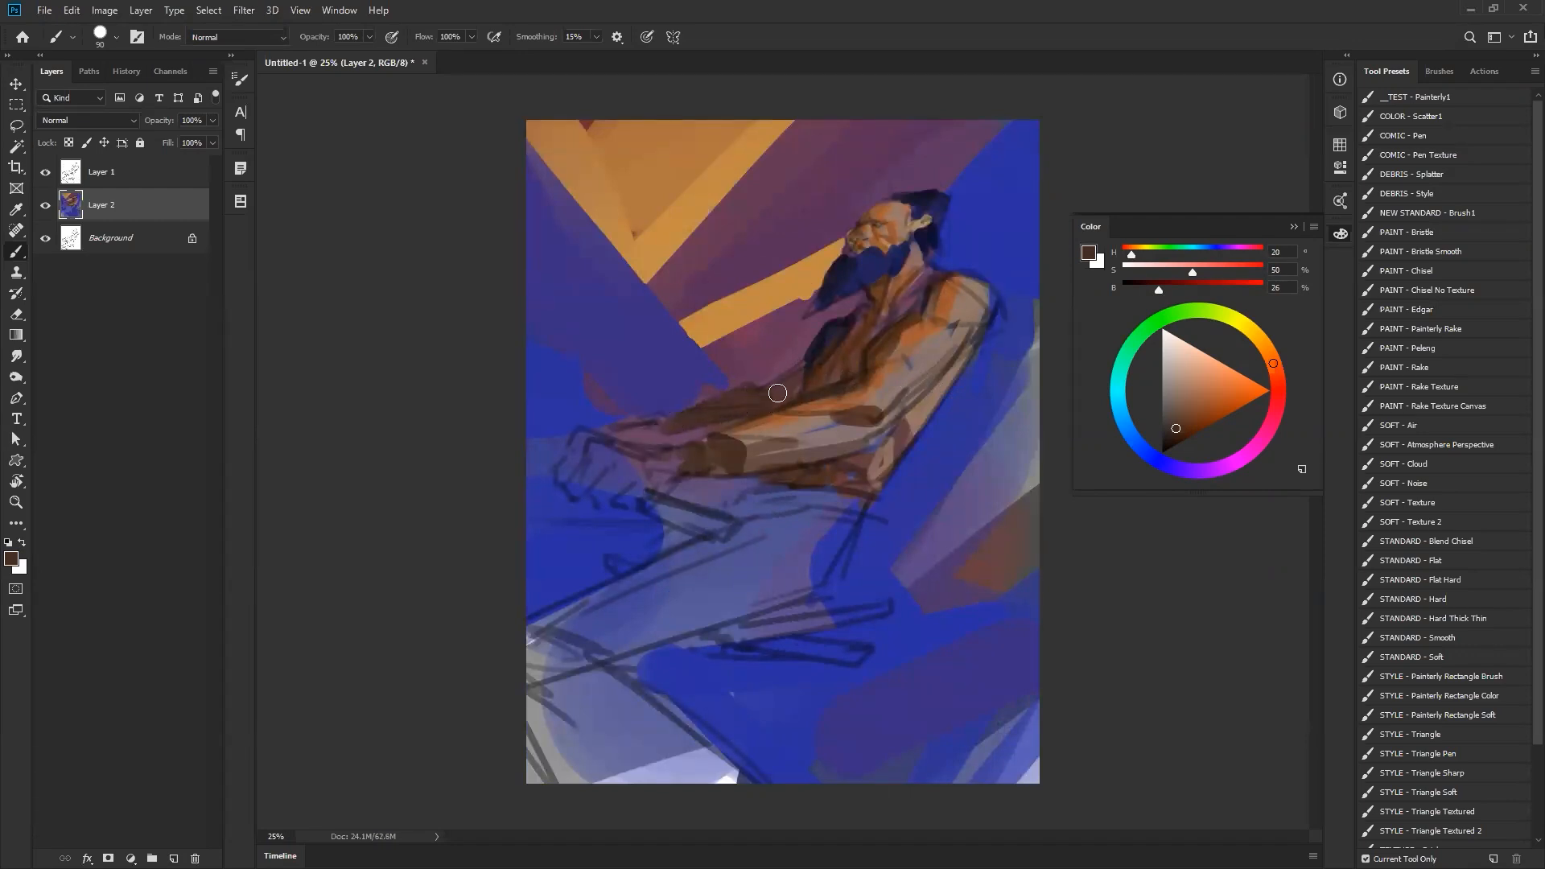
key(ctrl+shift+h)
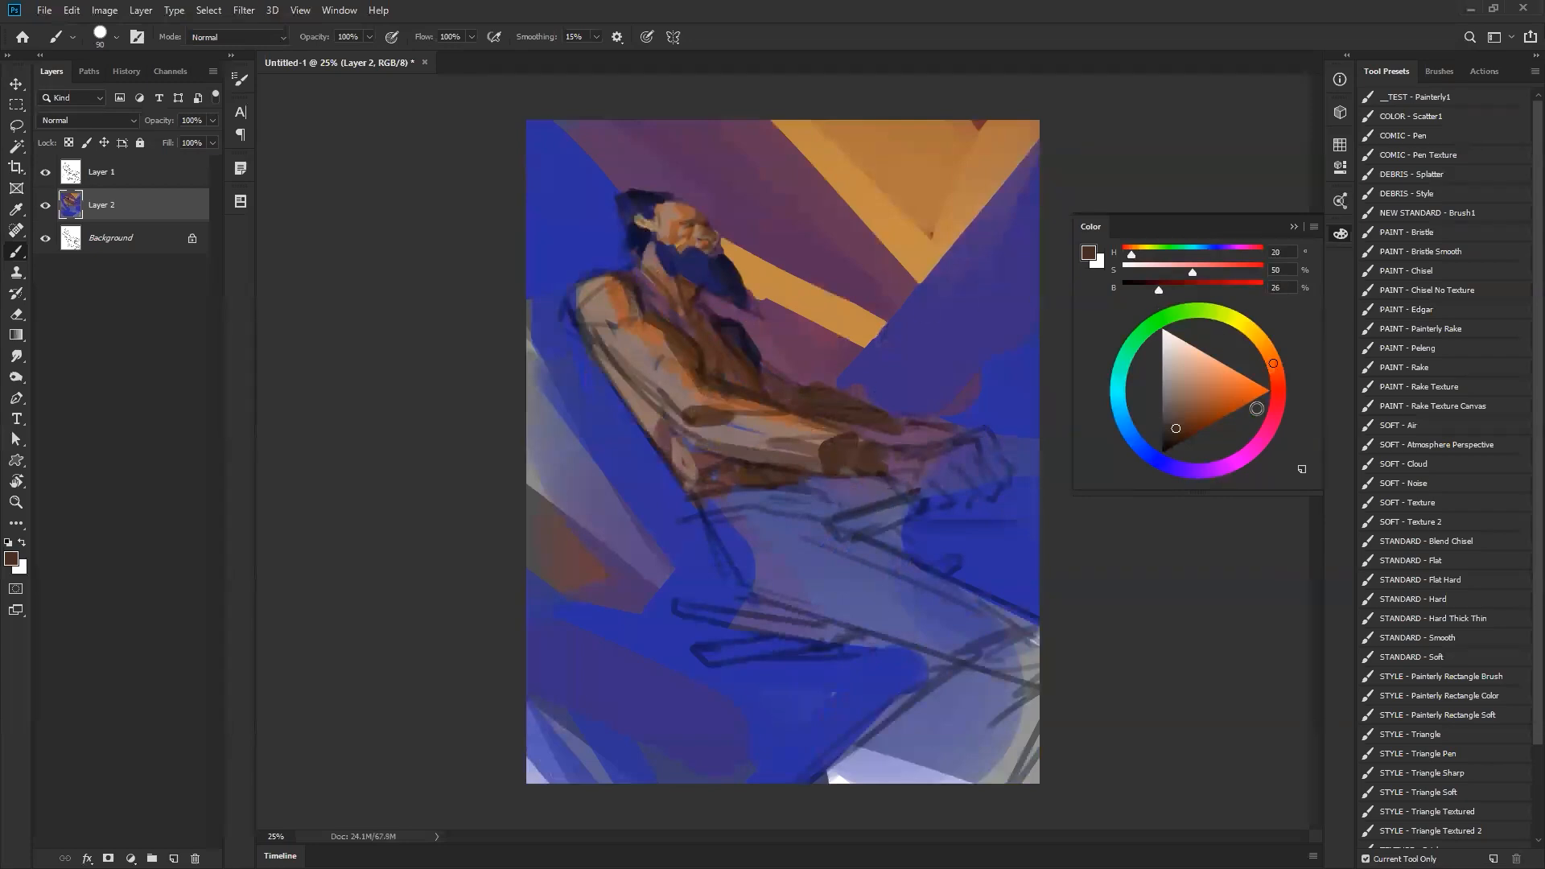
- Mix red H 354, S 86, B 51 and block in the trousers over the thigh and lower leg with a brush up to 200 px
click(1283, 398)
drag(1220, 396, 1210, 416)
mouse_move(793, 501)
mouse_down()
mouse_move(702, 513)
mouse_move(819, 496)
mouse_move(826, 519)
mouse_move(729, 512)
mouse_move(749, 602)
mouse_move(768, 602)
mouse_move(796, 530)
mouse_move(968, 599)
mouse_up()
key(])
key(])
key(])
key(])
key(])
mouse_move(818, 598)
mouse_down()
mouse_move(760, 542)
mouse_move(1035, 638)
mouse_move(974, 671)
mouse_move(1042, 649)
mouse_move(833, 792)
mouse_move(1049, 686)
mouse_move(821, 811)
mouse_up()
drag(766, 523, 776, 530)
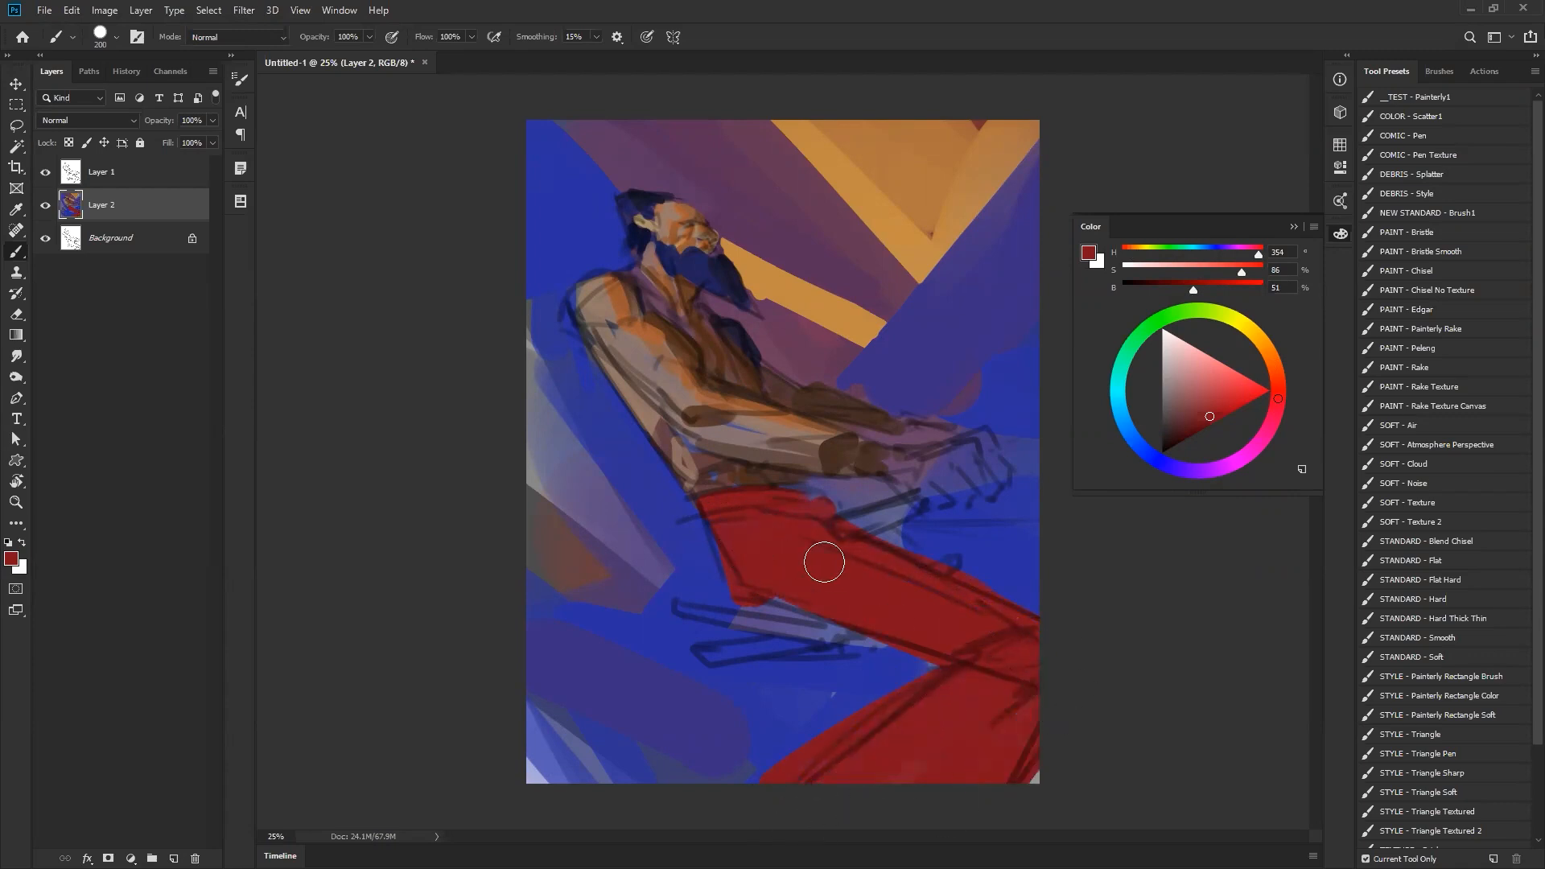
- Mix dark red H 354, S 71, B 24 and paint a shadow along the thigh's upper edge and at the front of the waist
drag(1189, 421, 1181, 433)
key(bracketleft)
key(ctrl+shift+h)
key(bracketleft)
key(bracketleft)
drag(527, 619, 741, 527)
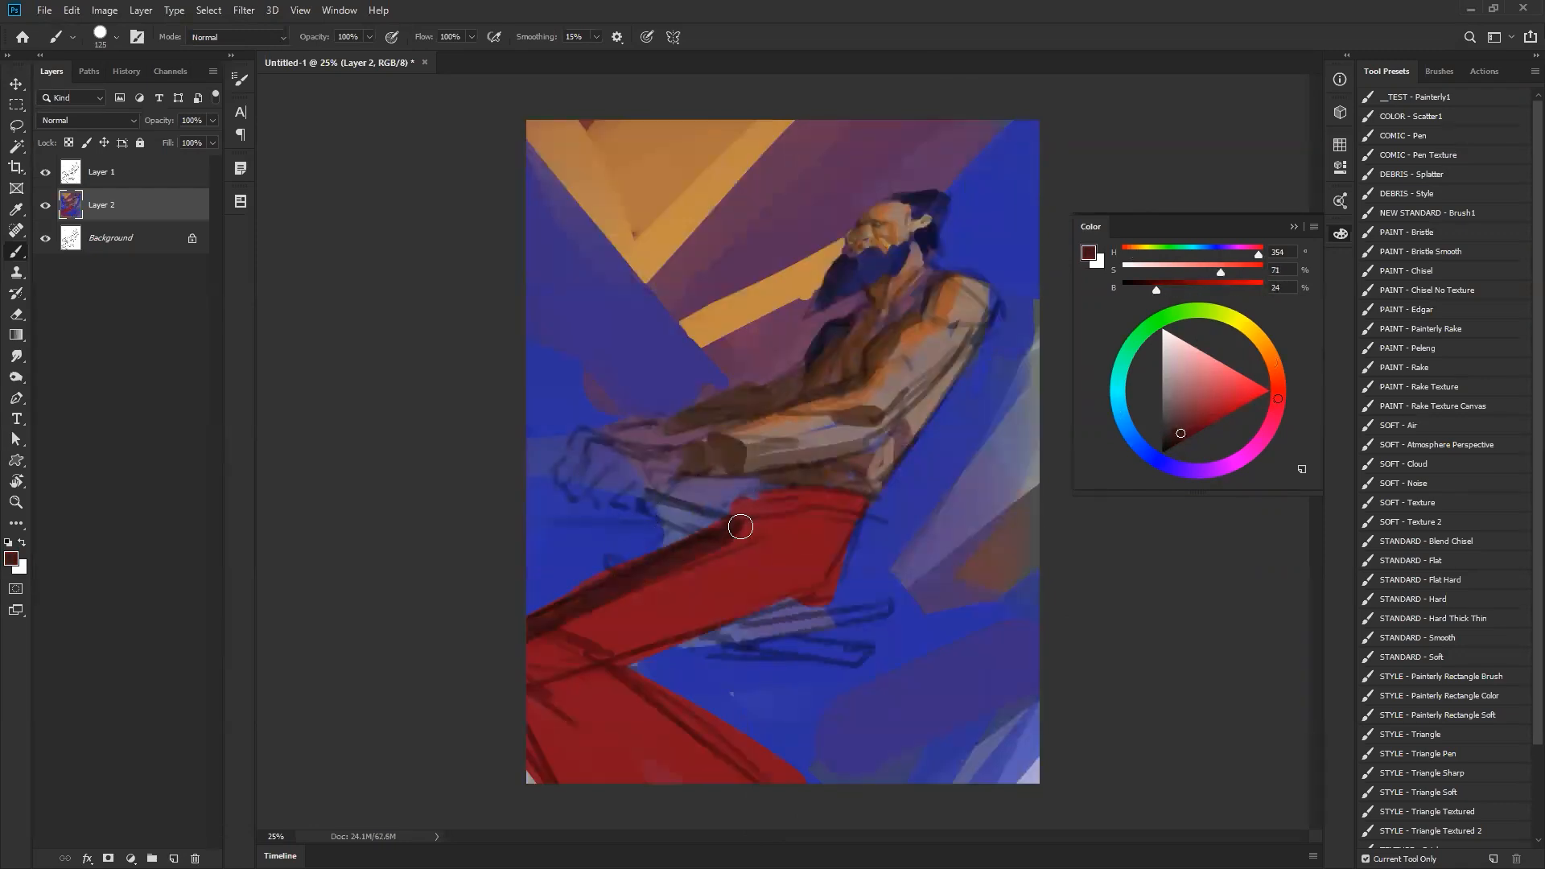
mouse_move(620, 599)
mouse_down()
mouse_move(781, 526)
mouse_move(747, 502)
mouse_move(729, 523)
mouse_move(771, 513)
mouse_move(762, 502)
mouse_move(745, 535)
mouse_up()
key(bracketleft)
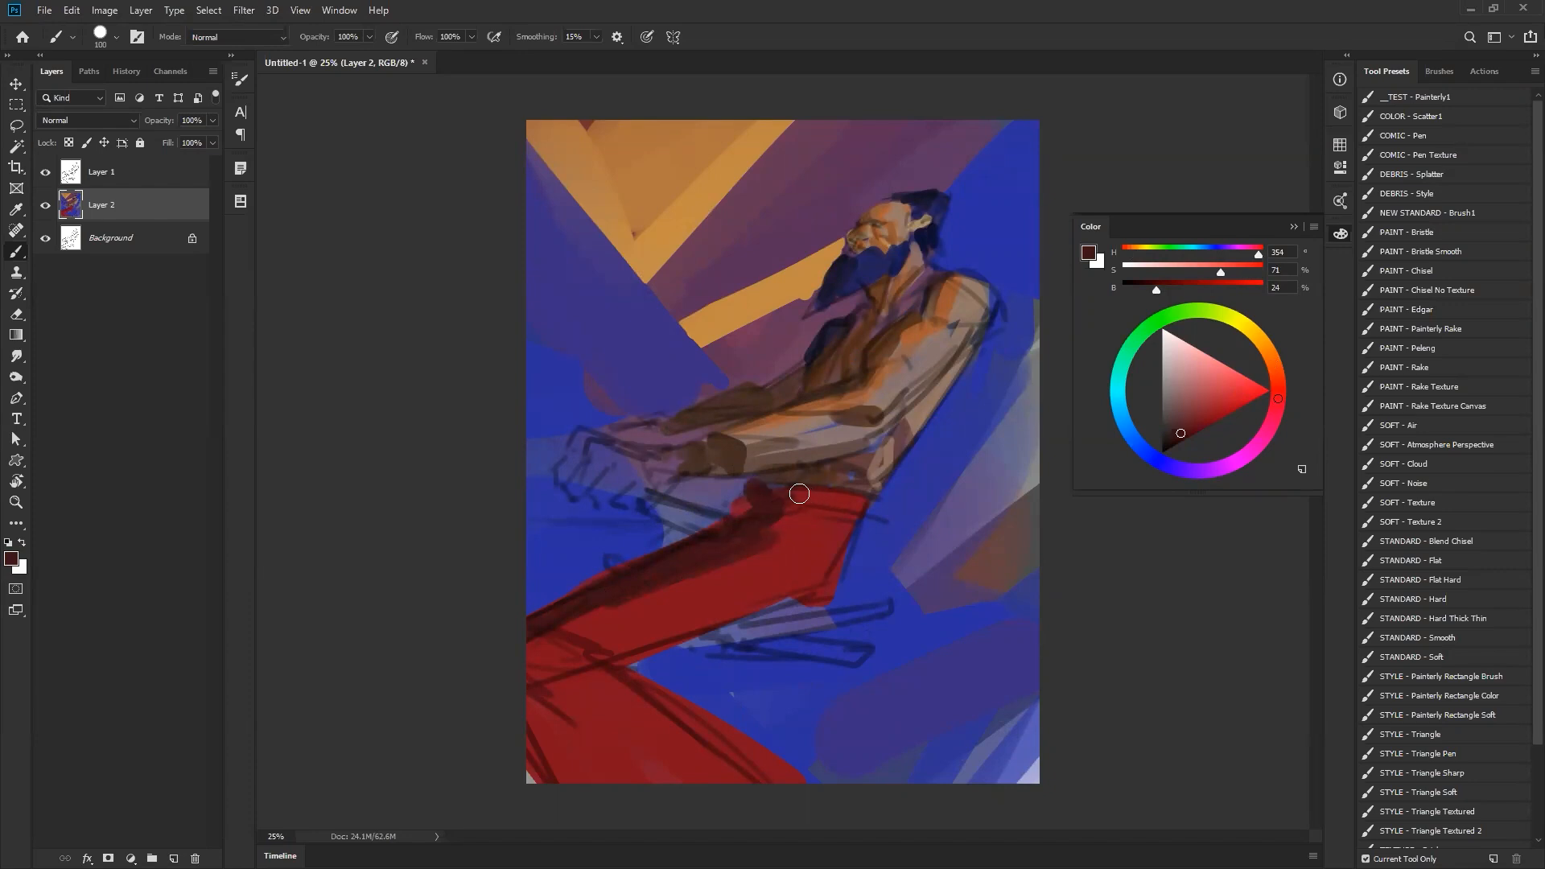
key(ctrl+shift+h)
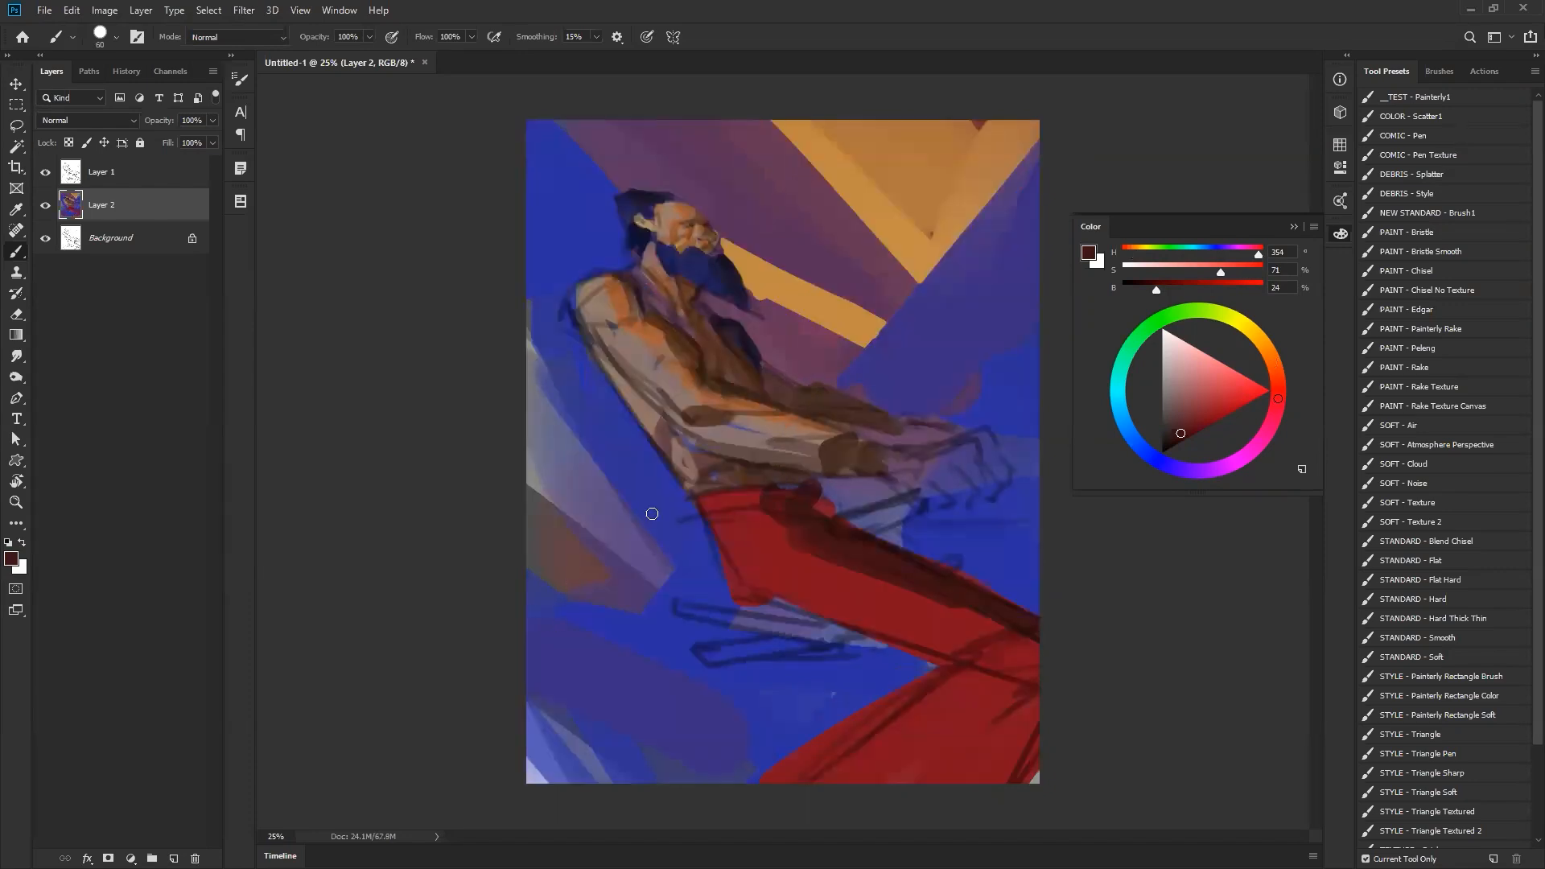
- Mix bright red H 354, S 95, B 89 and paint a highlight along the thigh with a 200 px brush
click(1219, 402)
key(ctrl+shift+h)
key(bracketright)
key(bracketright)
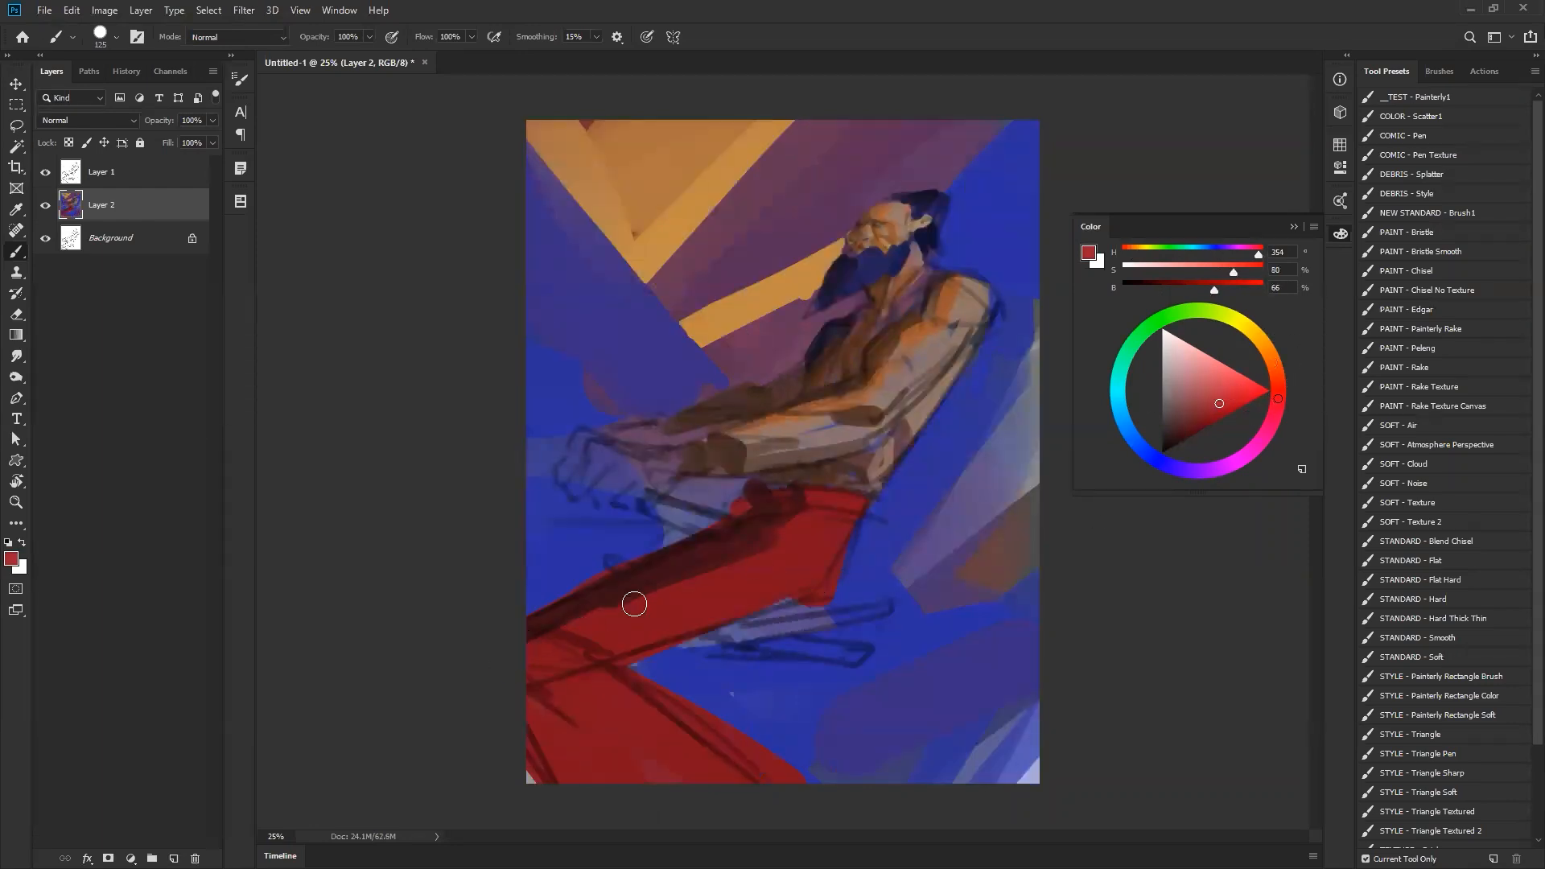
click(1246, 394)
click(1253, 394)
key(bracketright)
key(bracketright)
key(bracketright)
drag(534, 641, 818, 535)
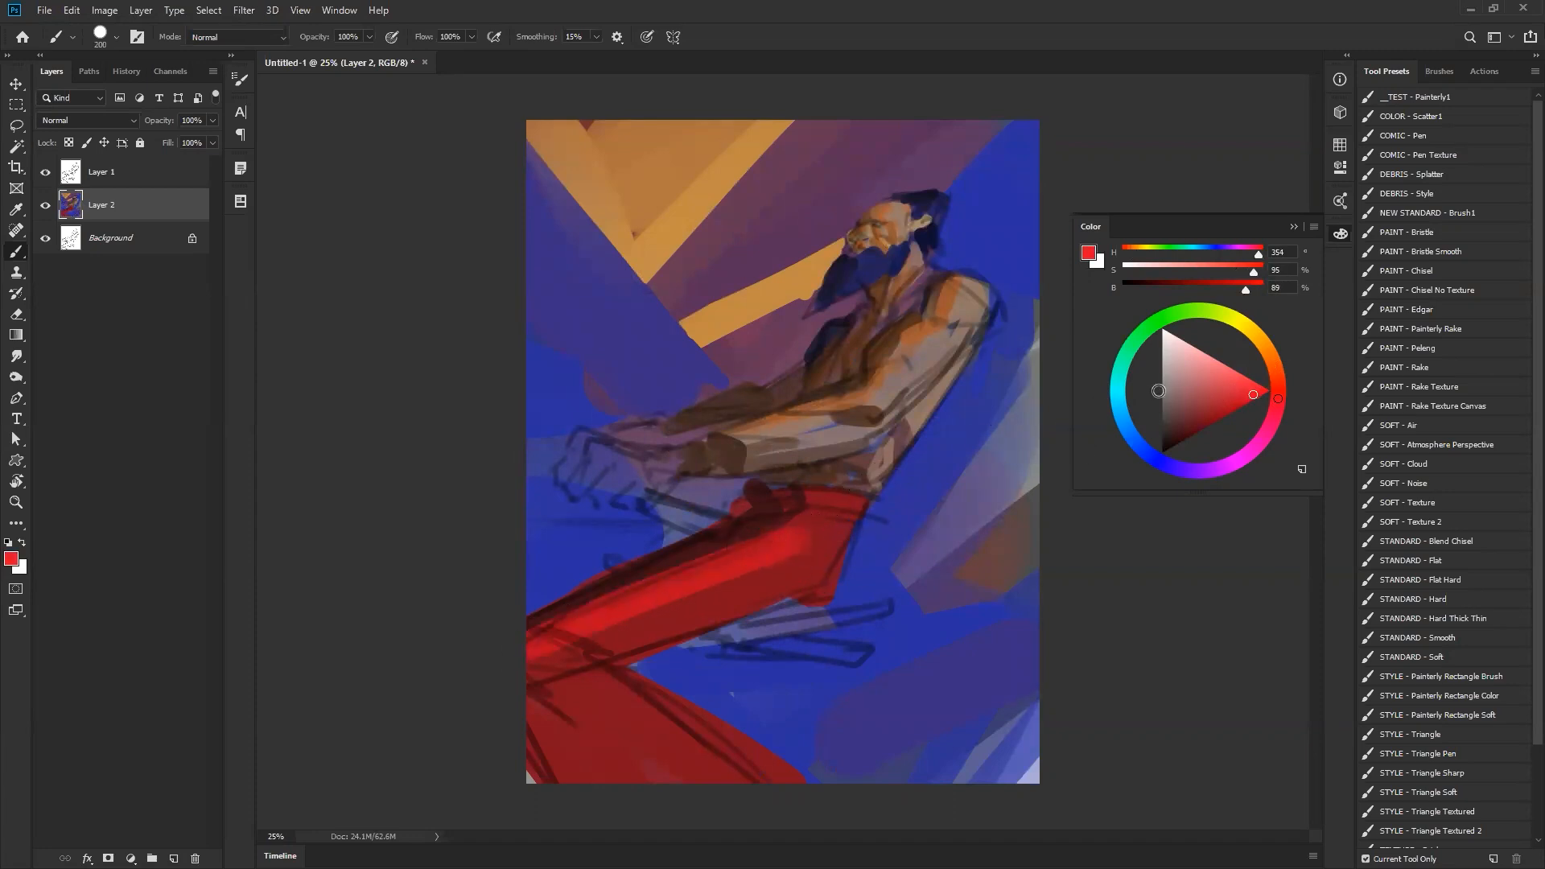
- Sample dark red H 355, S 72, B 25 from the thigh's shadow and paint shadow bands on the lower leg
alt+click(706, 537)
drag(515, 668, 567, 781)
key(ctrl+z)
drag(541, 715, 738, 817)
key(bracketleft)
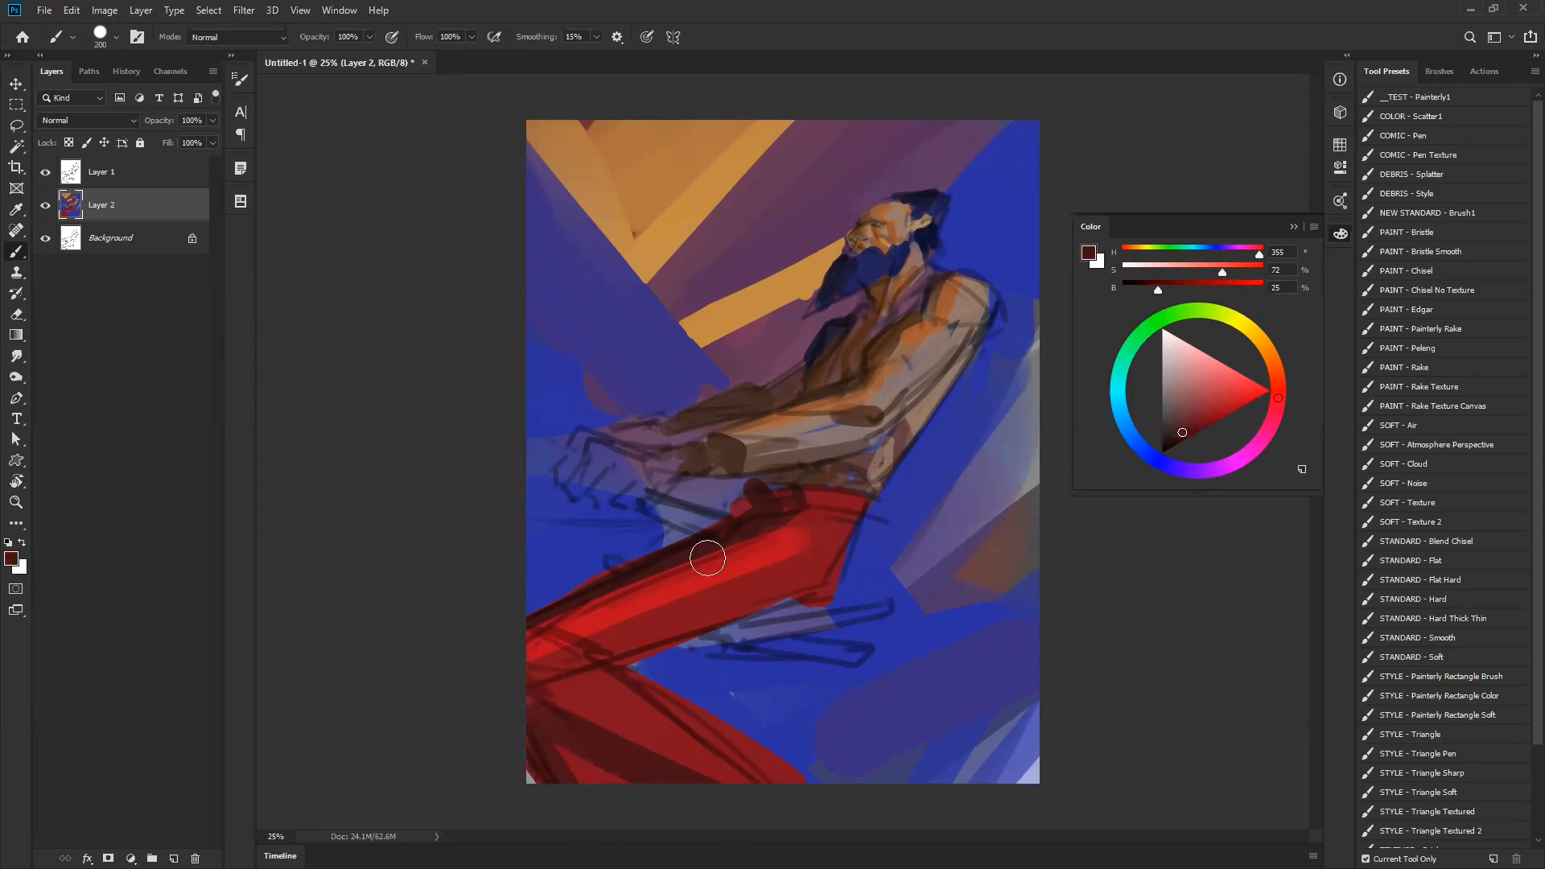
- Shade the underside of the thigh and the seat of the trousers with dark red, using a 150 px brush for the seat
drag(614, 656, 831, 587)
mouse_move(629, 641)
mouse_down()
mouse_move(809, 586)
mouse_move(749, 605)
mouse_move(811, 603)
mouse_move(775, 602)
mouse_move(804, 615)
mouse_up()
key(bracketleft)
drag(852, 538, 797, 629)
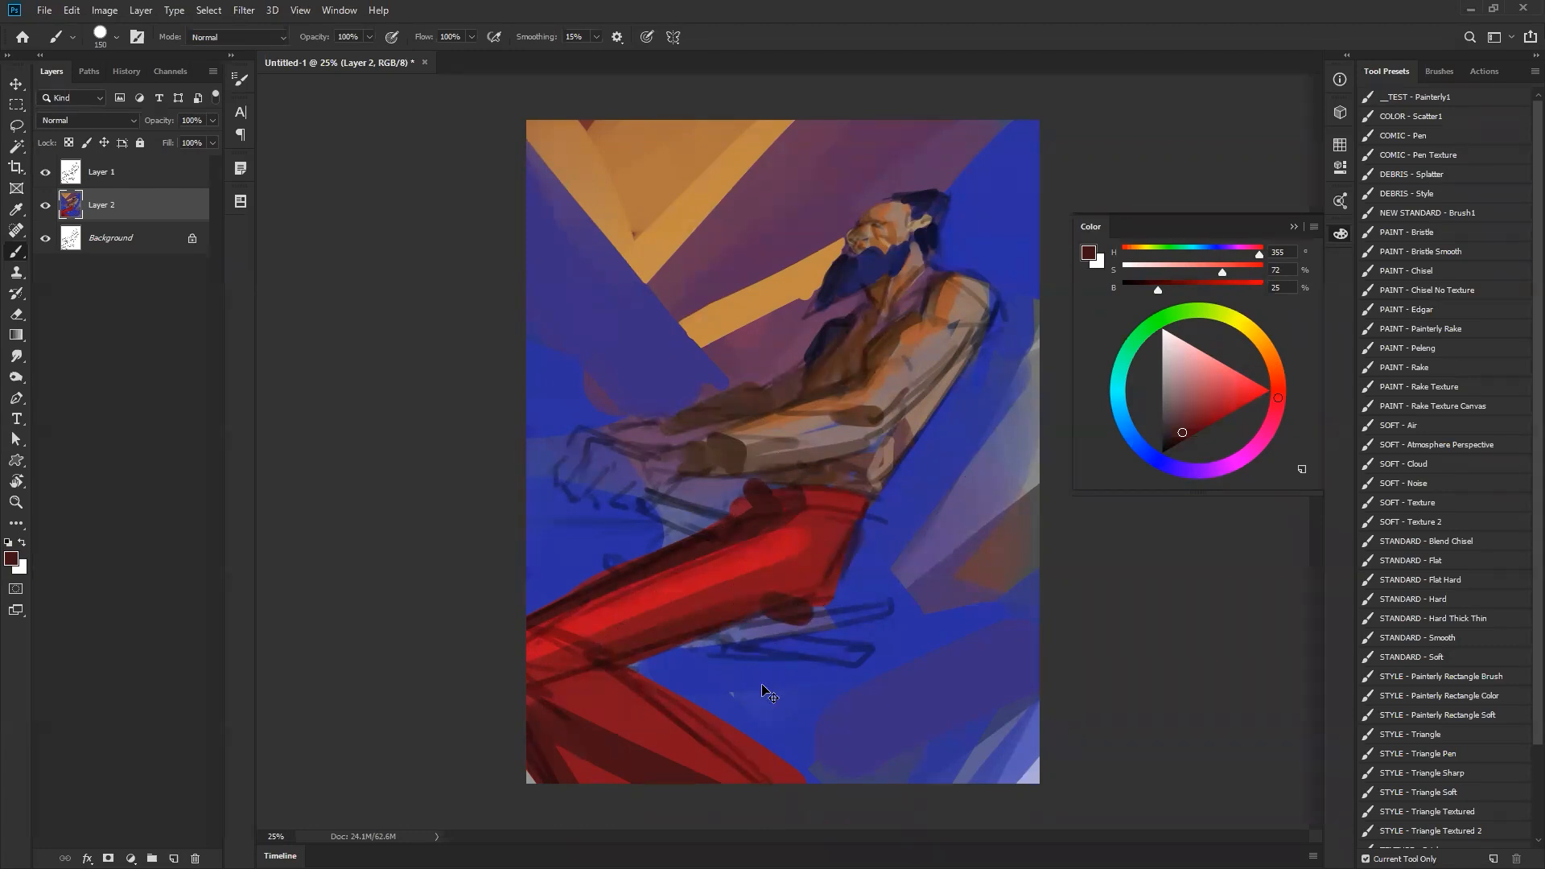
key(ctrl+shift+h)
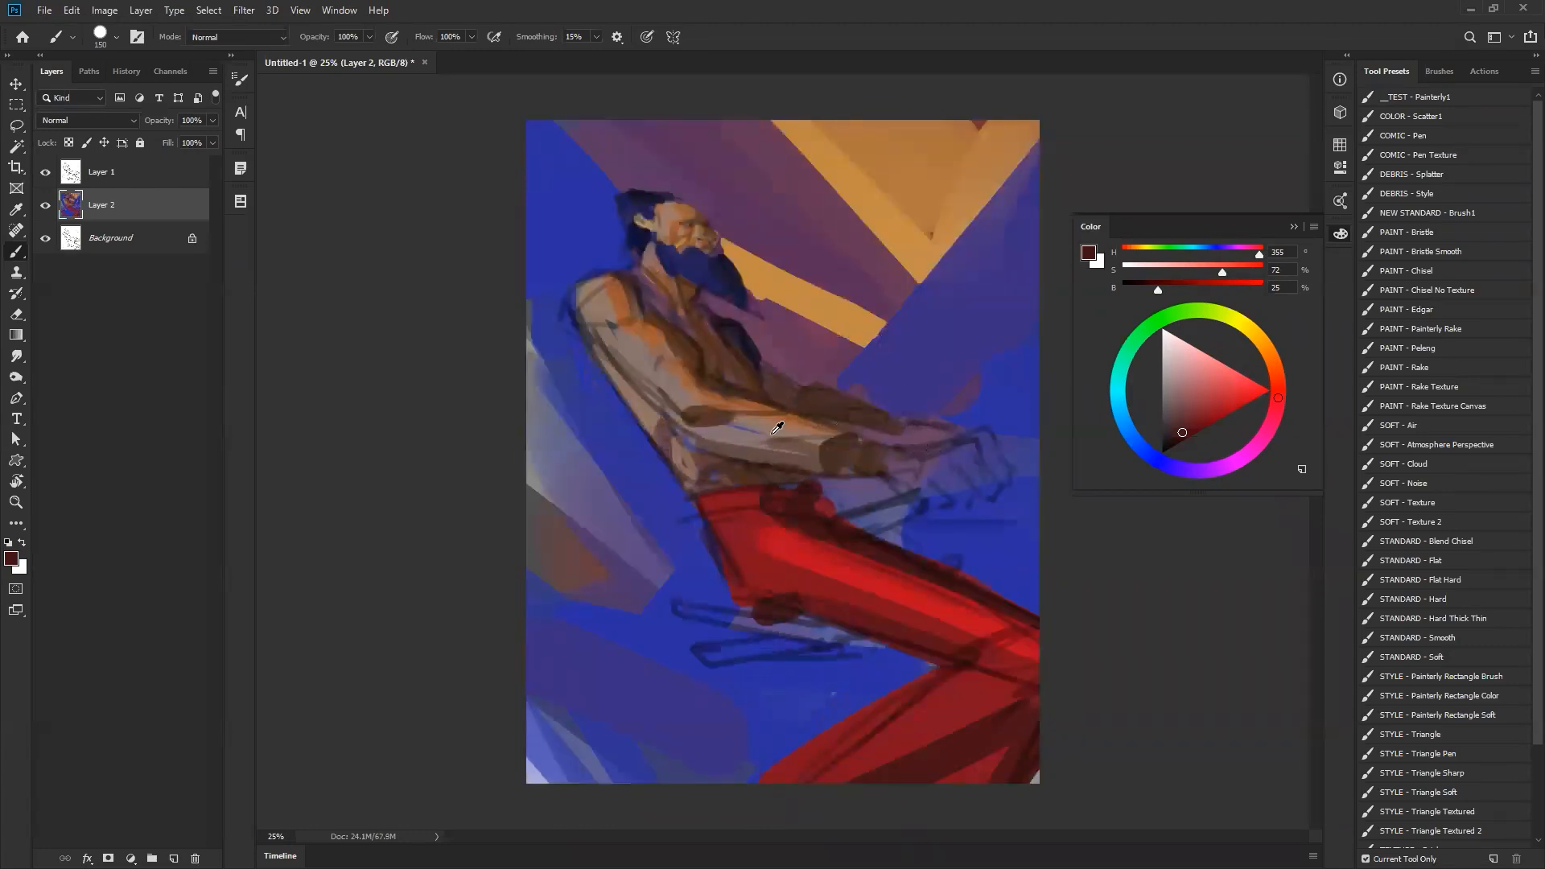
- Refine the arm, shoulder and neck with small strokes of sampled skin tones, including tan H 34, S 36, B 65, and flip the canvas
alt+click(772, 425)
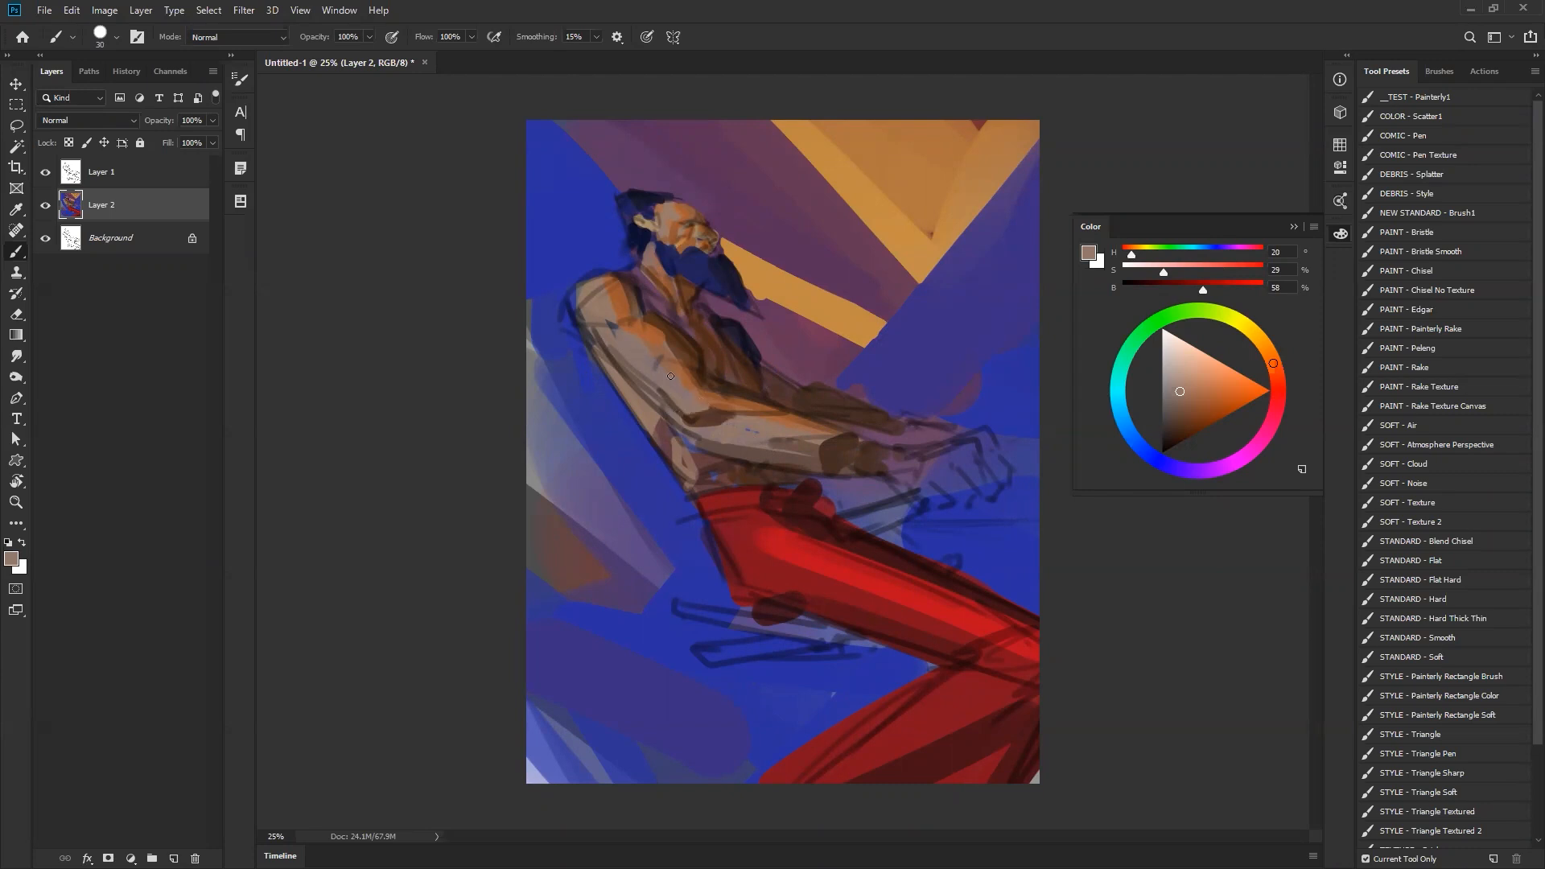
alt+click(634, 297)
alt+click(649, 223)
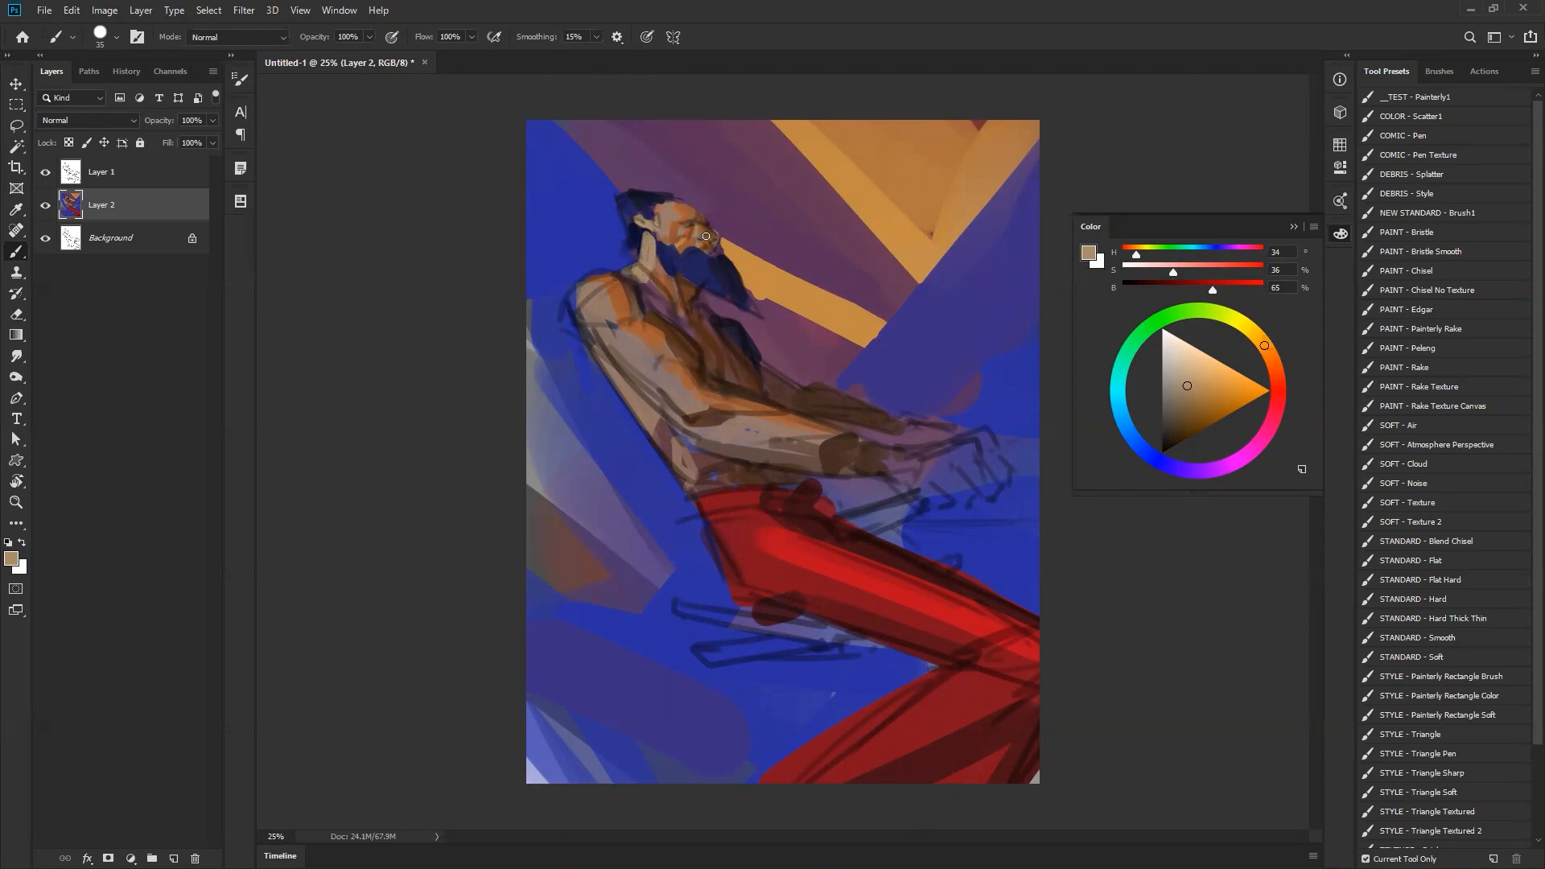
alt+click(695, 210)
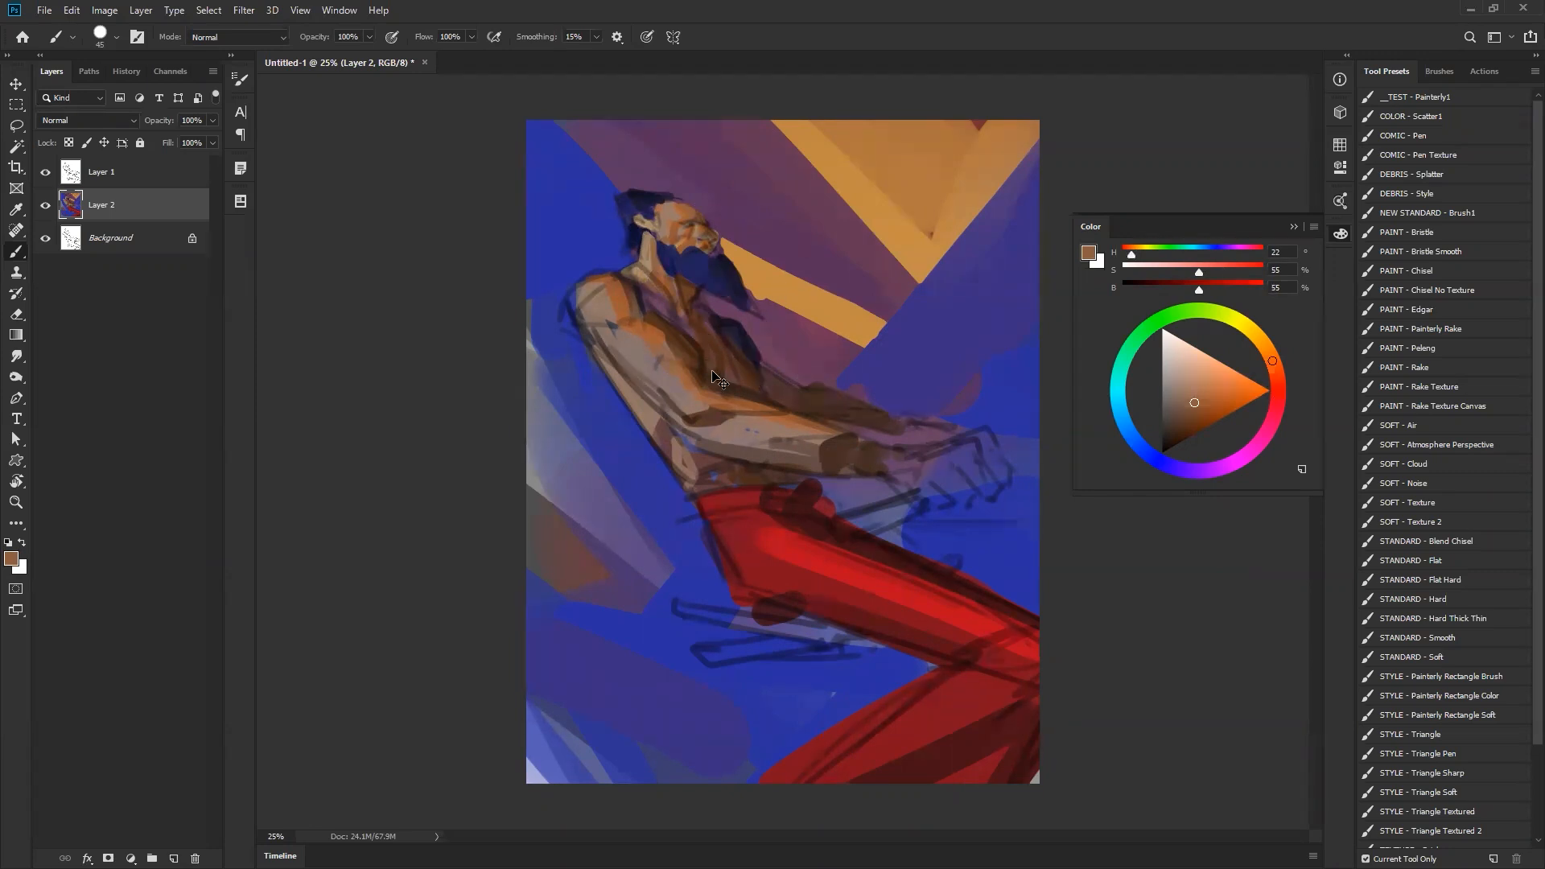
key(ctrl+shift+h)
- Paint highlights on the near shoulder and along the forearm with pale pink H 9, S 23, B 78 and a 100 px brush
alt+click(943, 339)
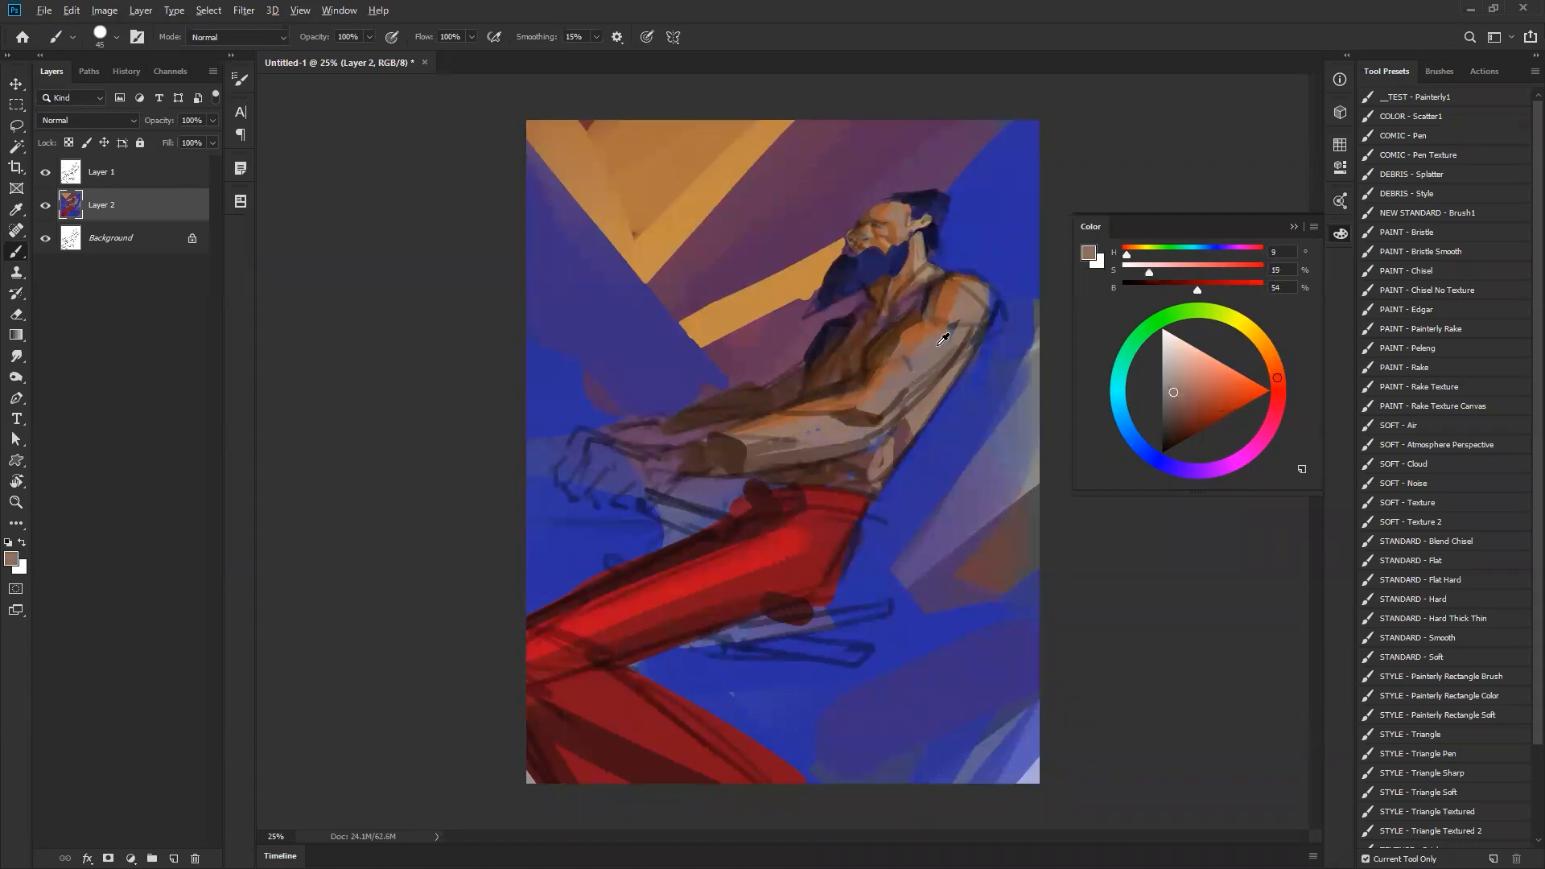
key(bracketright)
key(bracketright)
key(bracketright)
key(bracketright)
key(bracketright)
key(bracketright)
drag(962, 290, 953, 316)
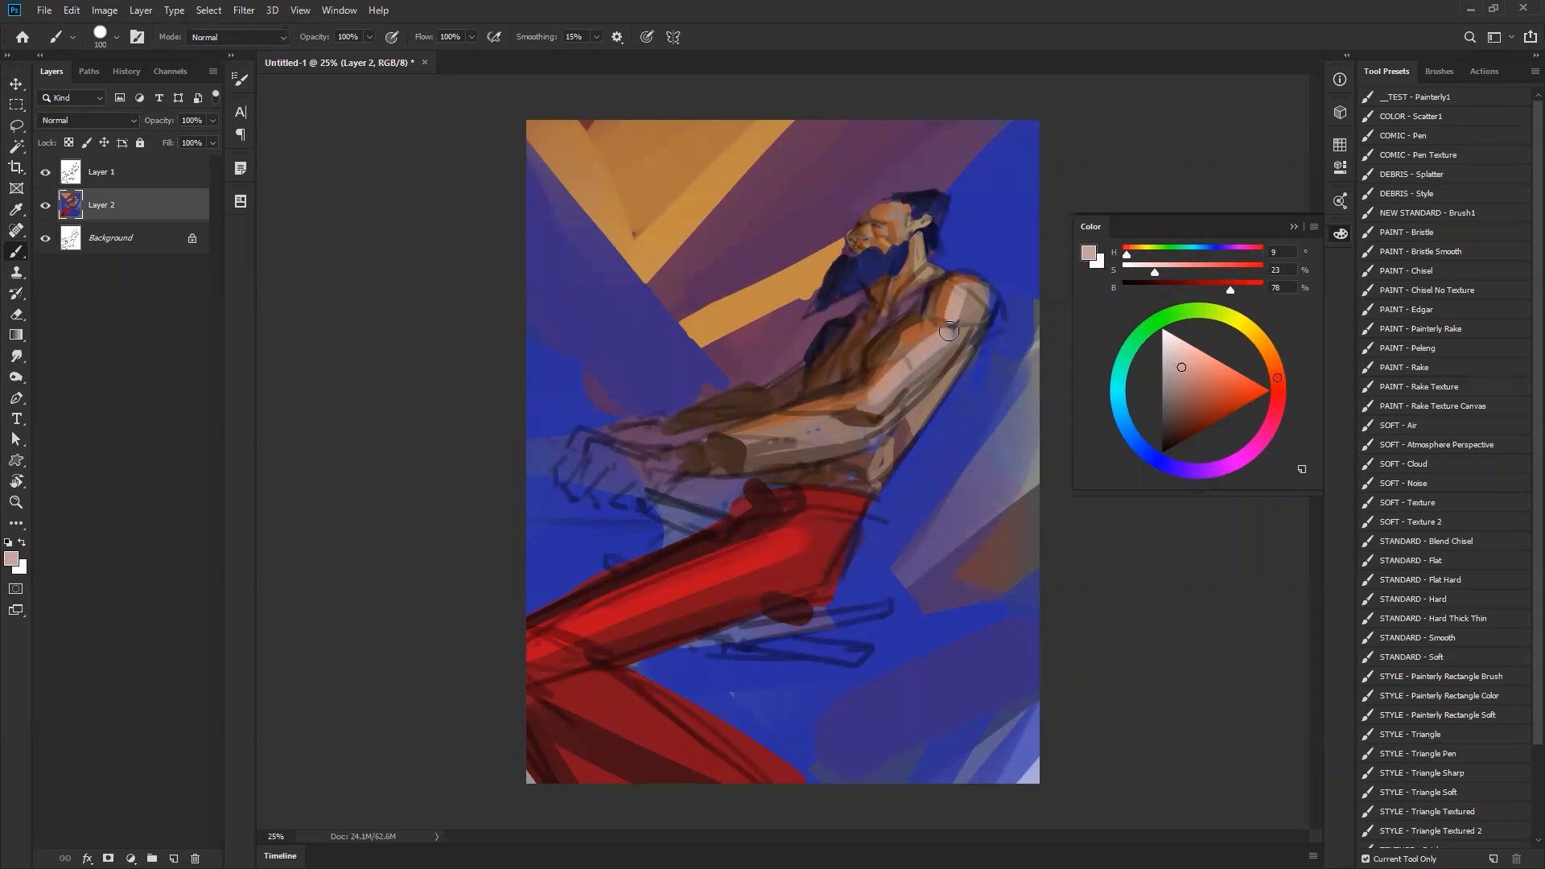
drag(725, 441, 854, 416)
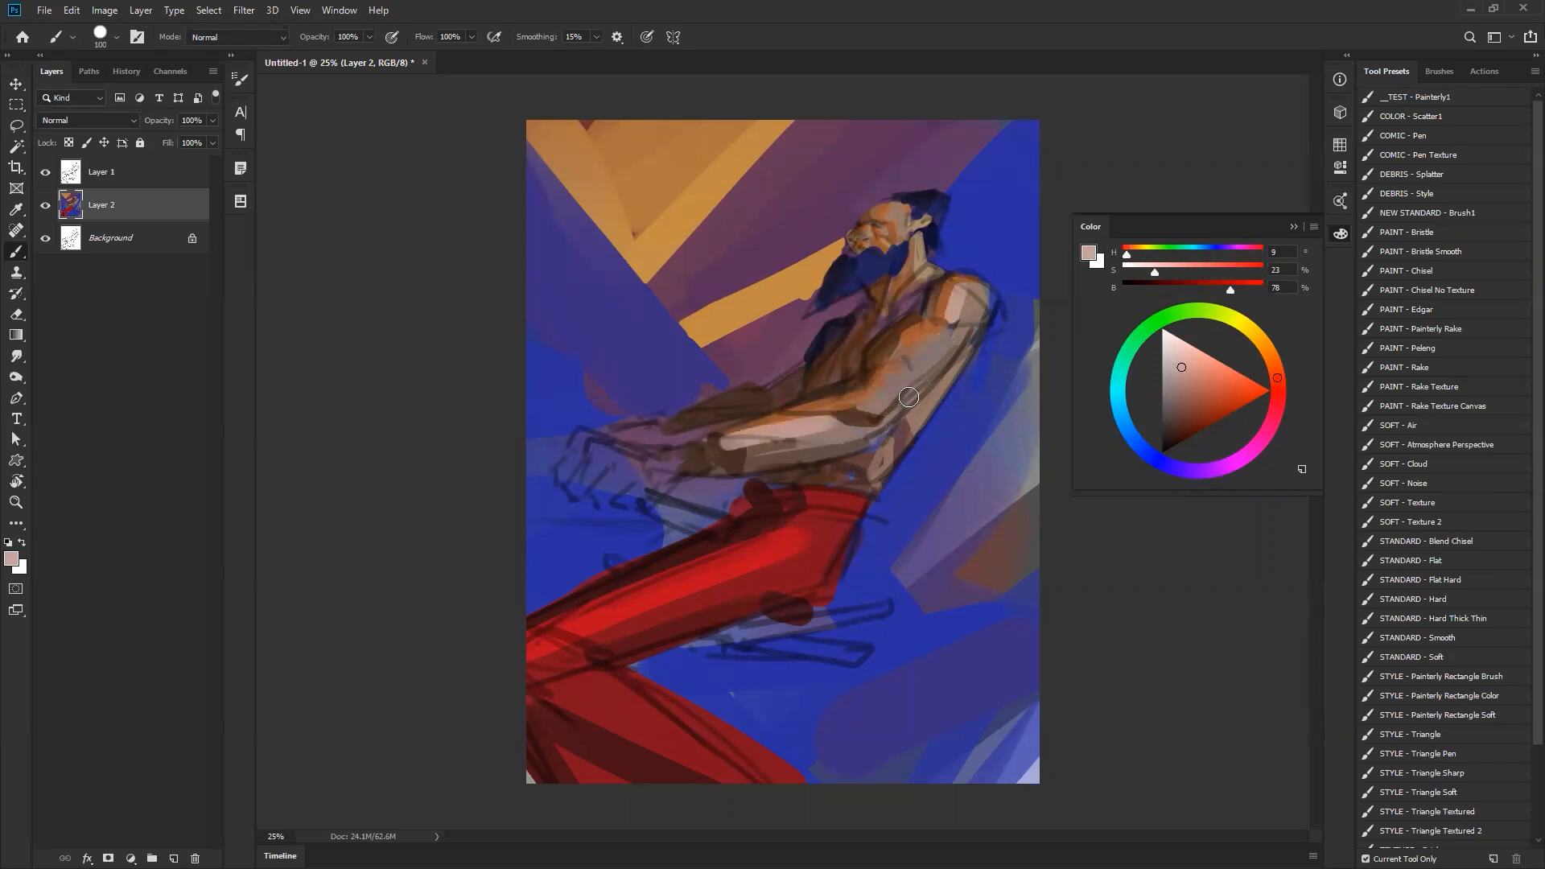
- Paint pale pink highlights along the back behind the arm and on the forehead with progressively smaller brushes, and flip the canvas
key(bracketleft)
key(bracketleft)
key(bracketleft)
key(bracketleft)
mouse_move(972, 343)
mouse_down()
mouse_move(907, 423)
mouse_move(966, 359)
mouse_up()
key(bracketleft)
key(bracketleft)
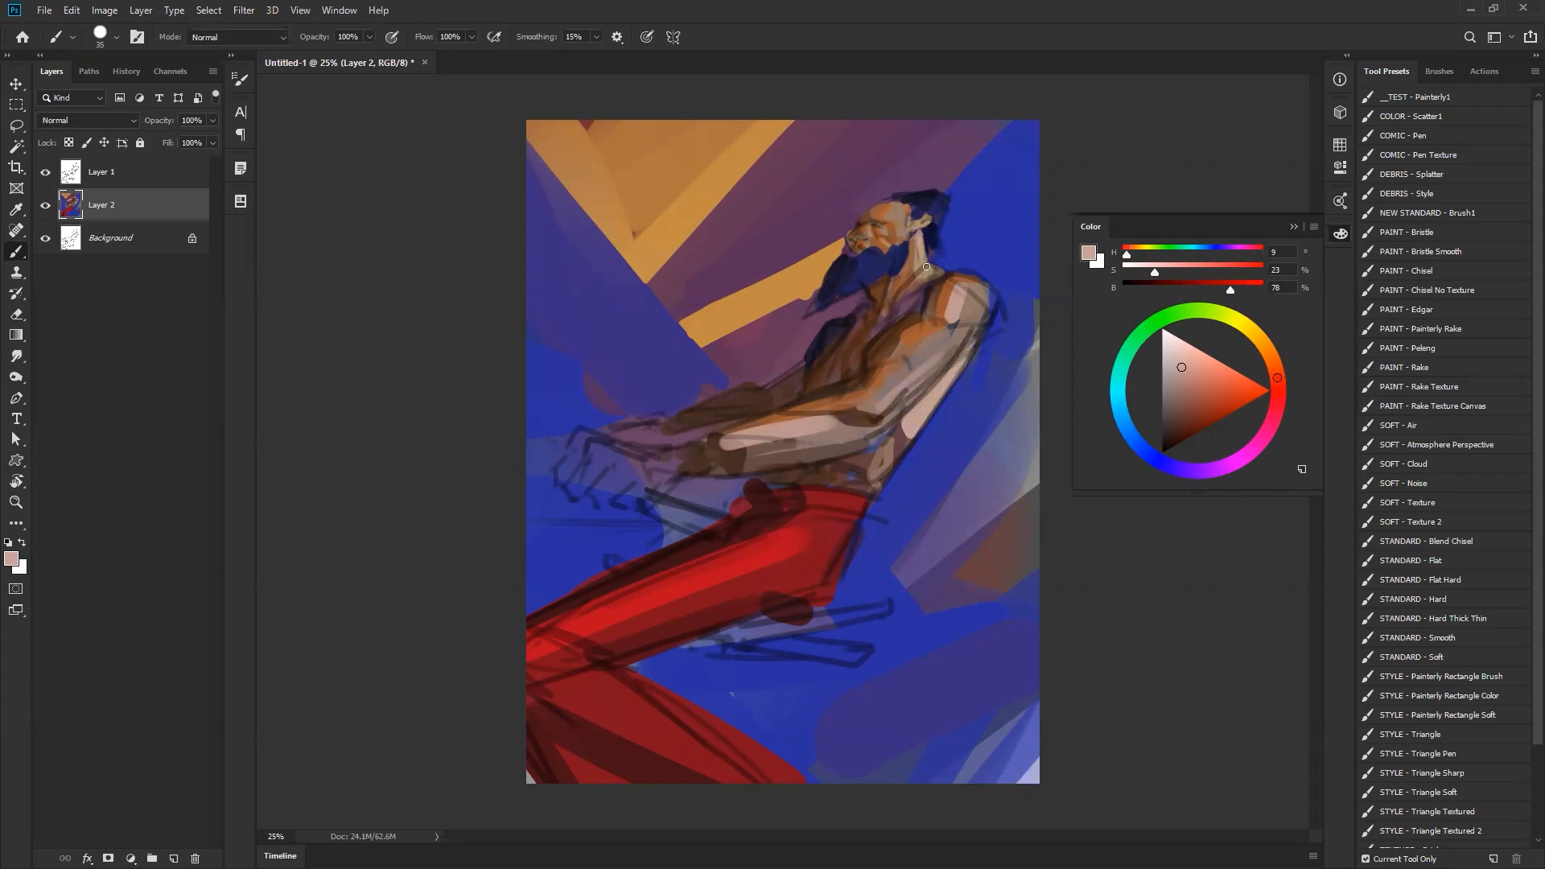
key(bracketleft)
drag(896, 219, 899, 226)
key(ctrl+shift+h)
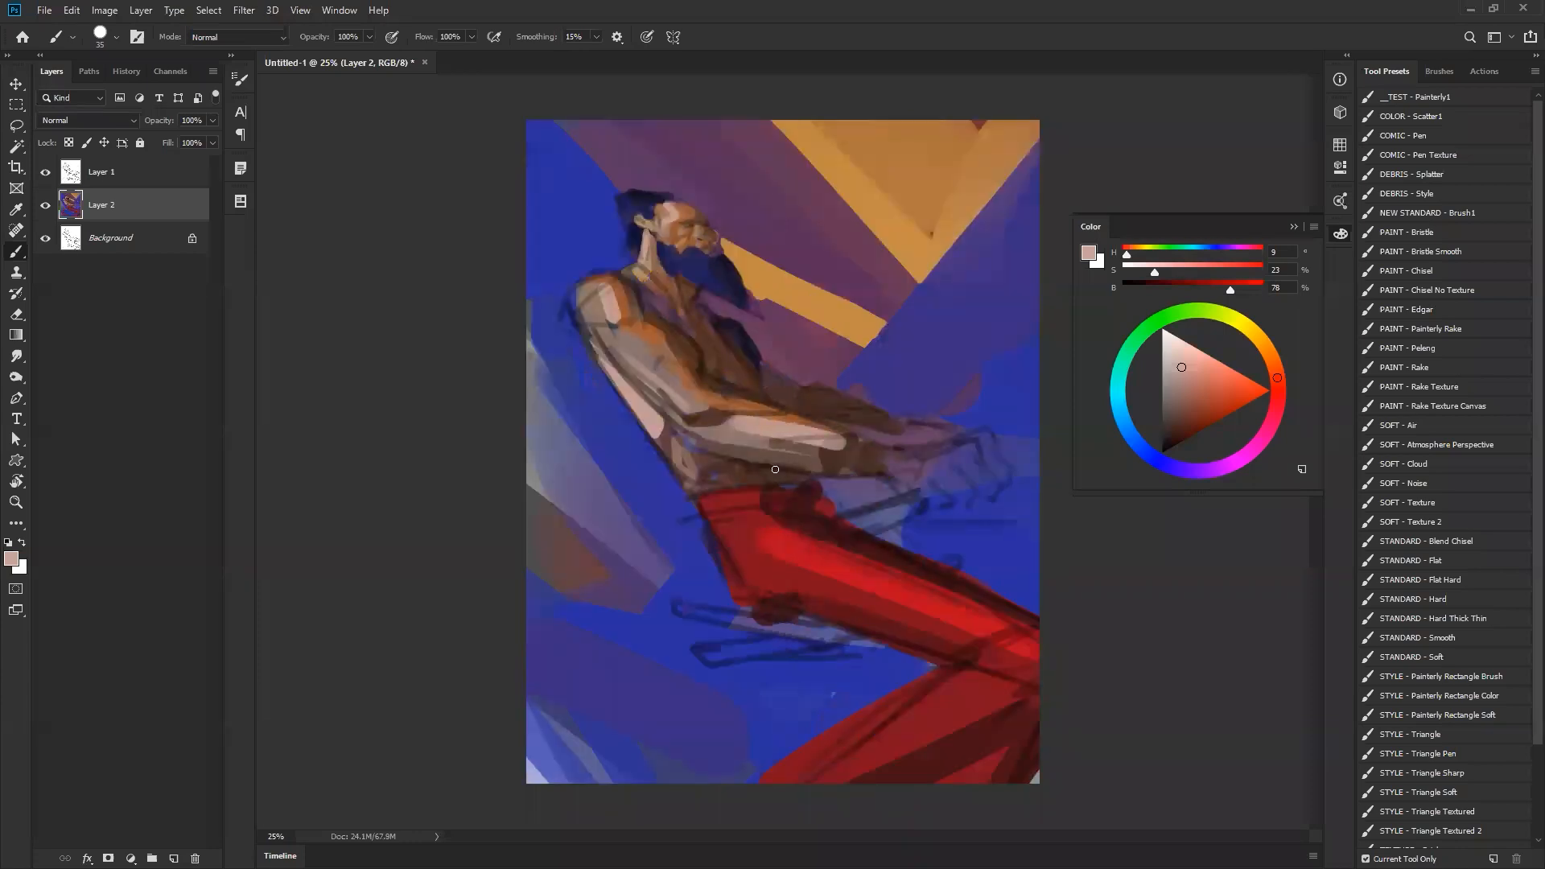
- Extend the pale pink highlights onto the lower back and the shoulder's outer edge, and undo the last stroke beside the neck
drag(659, 440, 675, 464)
key(bracketleft)
key(bracketleft)
key(bracketleft)
drag(590, 279, 574, 306)
mouse_move(638, 258)
mouse_down()
mouse_move(612, 290)
mouse_move(601, 273)
mouse_up()
key(ctrl+z)
- Sample brown H 21, S 65, B 31 from the chest, paint over the dark blue hair beside it, and enlarge the brush to 90 px
key(bracketright)
alt+click(751, 366)
mouse_move(722, 321)
mouse_down()
mouse_move(751, 366)
mouse_move(749, 352)
mouse_up()
key(bracketright)
key(bracketright)
key(bracketright)
key(bracketright)
key(bracketright)
key(bracketright)
key(bracketright)
key(bracketright)
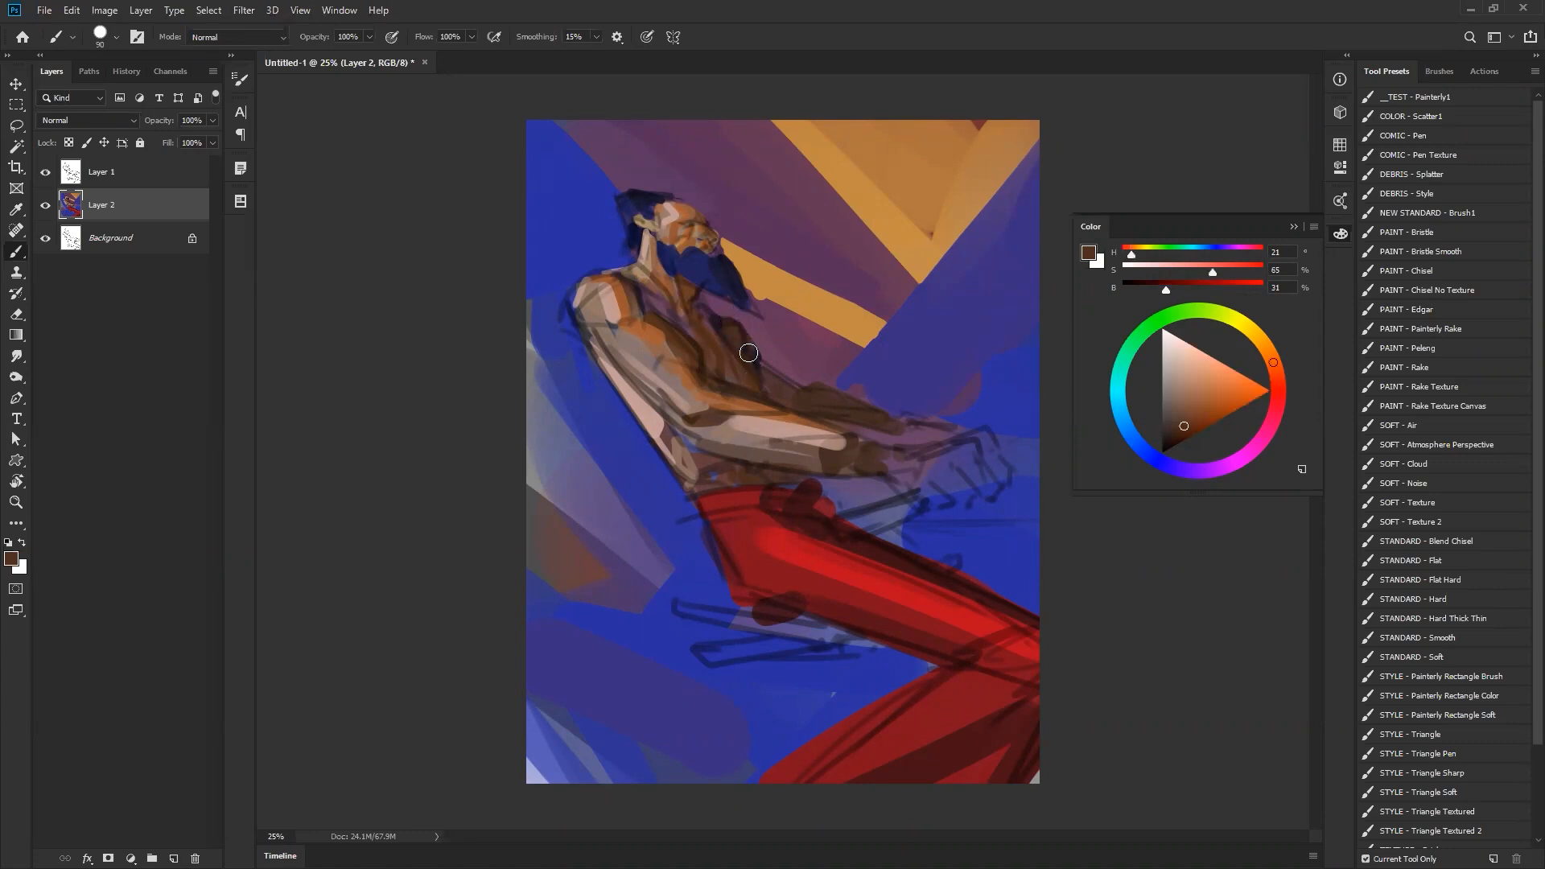
- Check the figure in mirrored view by flipping the canvas back and forth, with the brush reduced to 30 px
key(ctrl+shift+h)
key(bracketleft)
key(bracketleft)
key(bracketleft)
key(bracketleft)
key(bracketleft)
key(bracketleft)
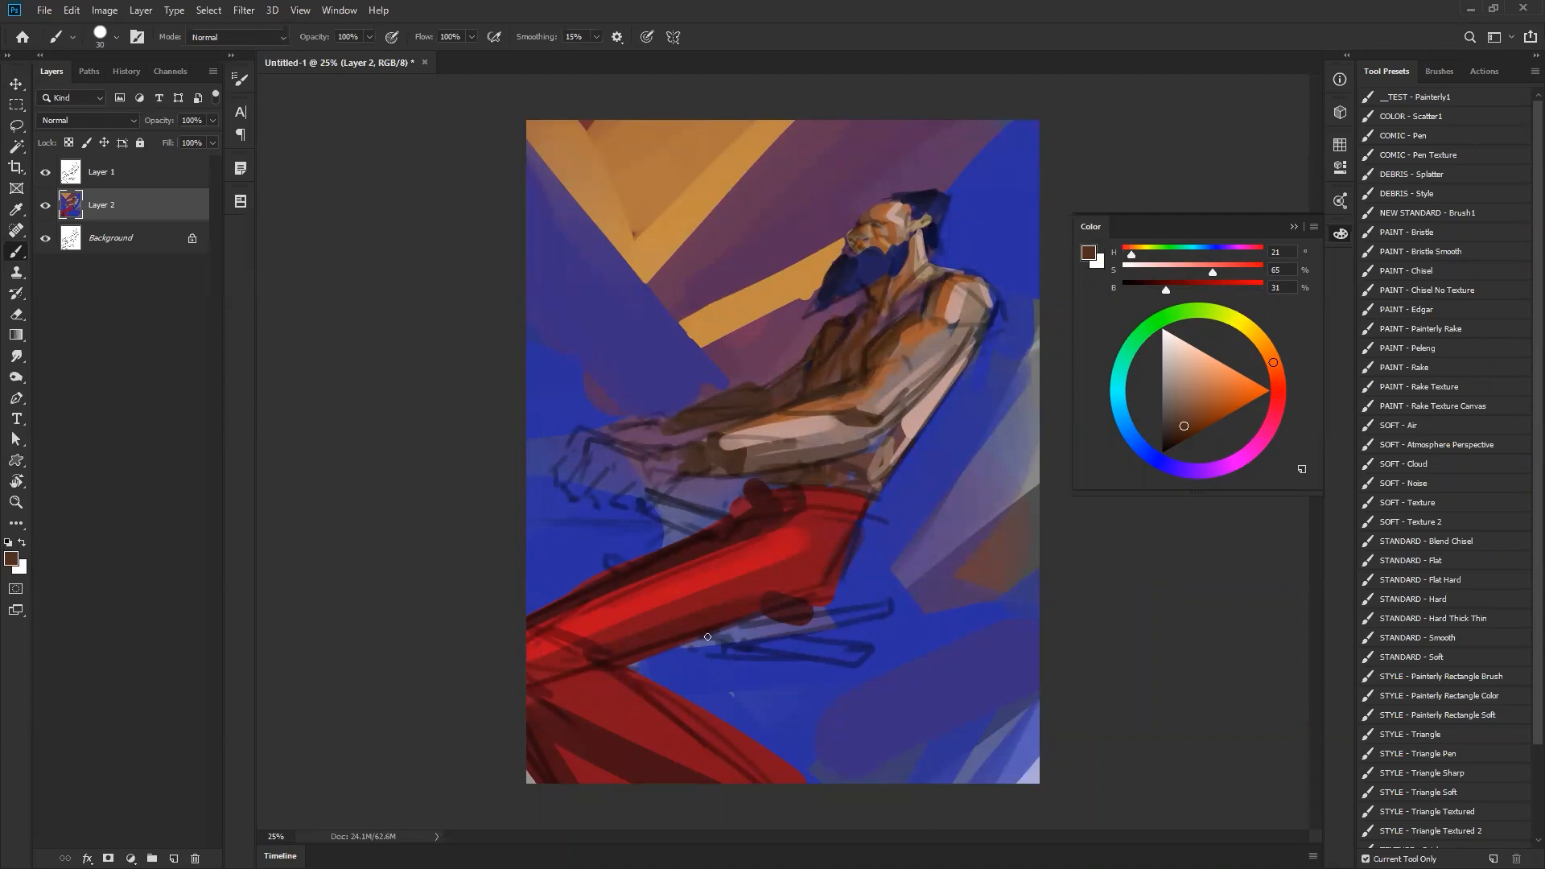
key(ctrl+shift+h)
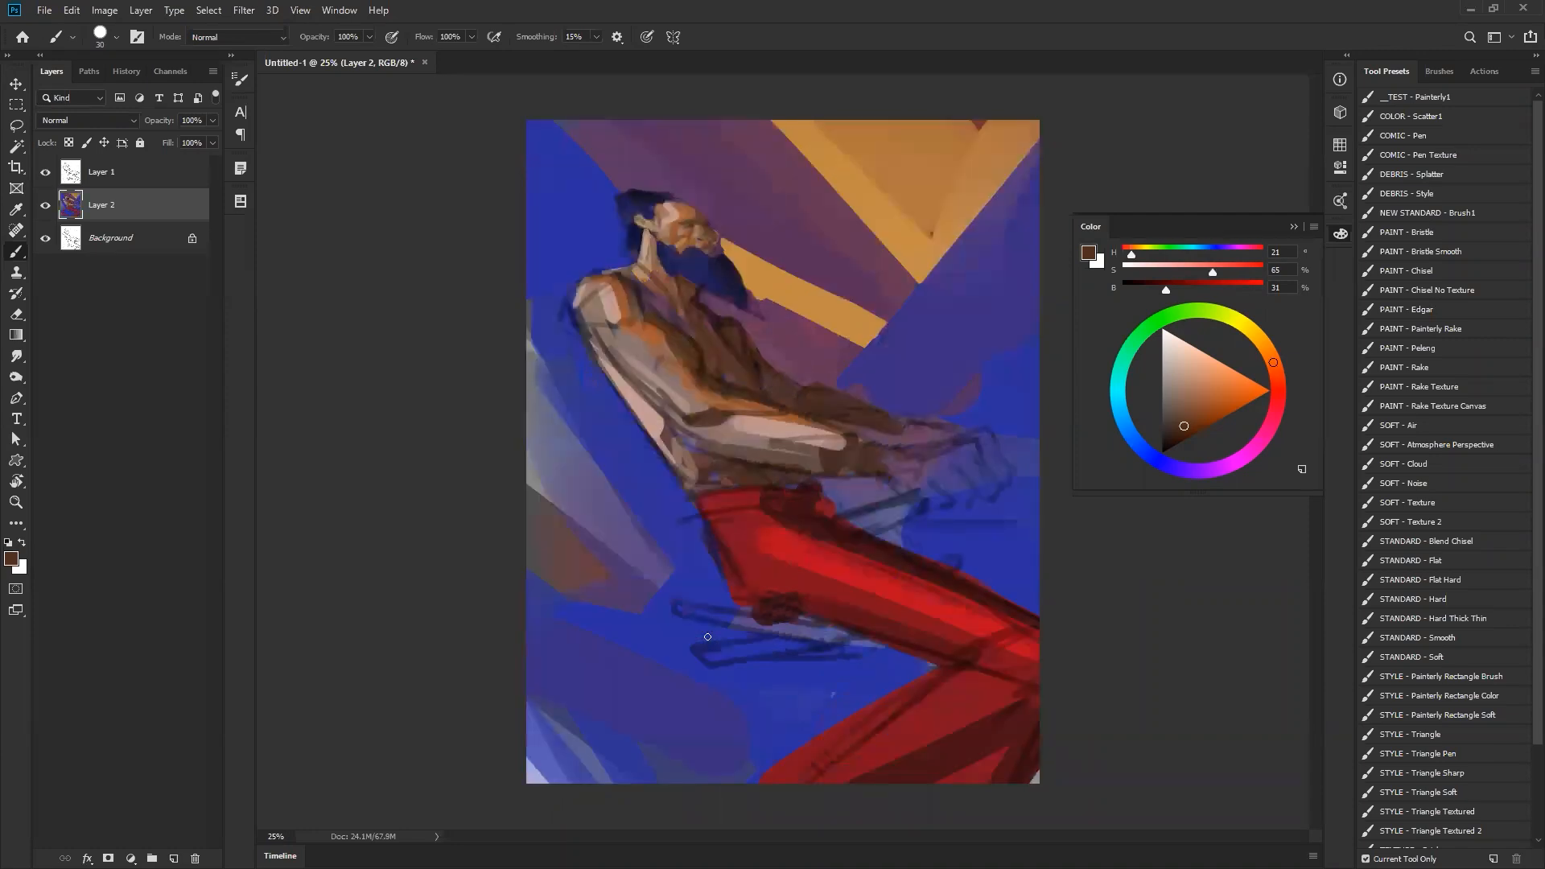
- Zoom in on the head and refine the moustache and beard tip with near-black purple H 258, S 47, B 19
key(ctrl+shift+h)
key(z)
click(864, 269)
alt+click(855, 261)
key(bracketleft)
key(bracketleft)
key(bracketleft)
mouse_move(875, 240)
mouse_down()
mouse_move(855, 272)
mouse_move(886, 248)
mouse_move(904, 259)
mouse_up()
key(bracketright)
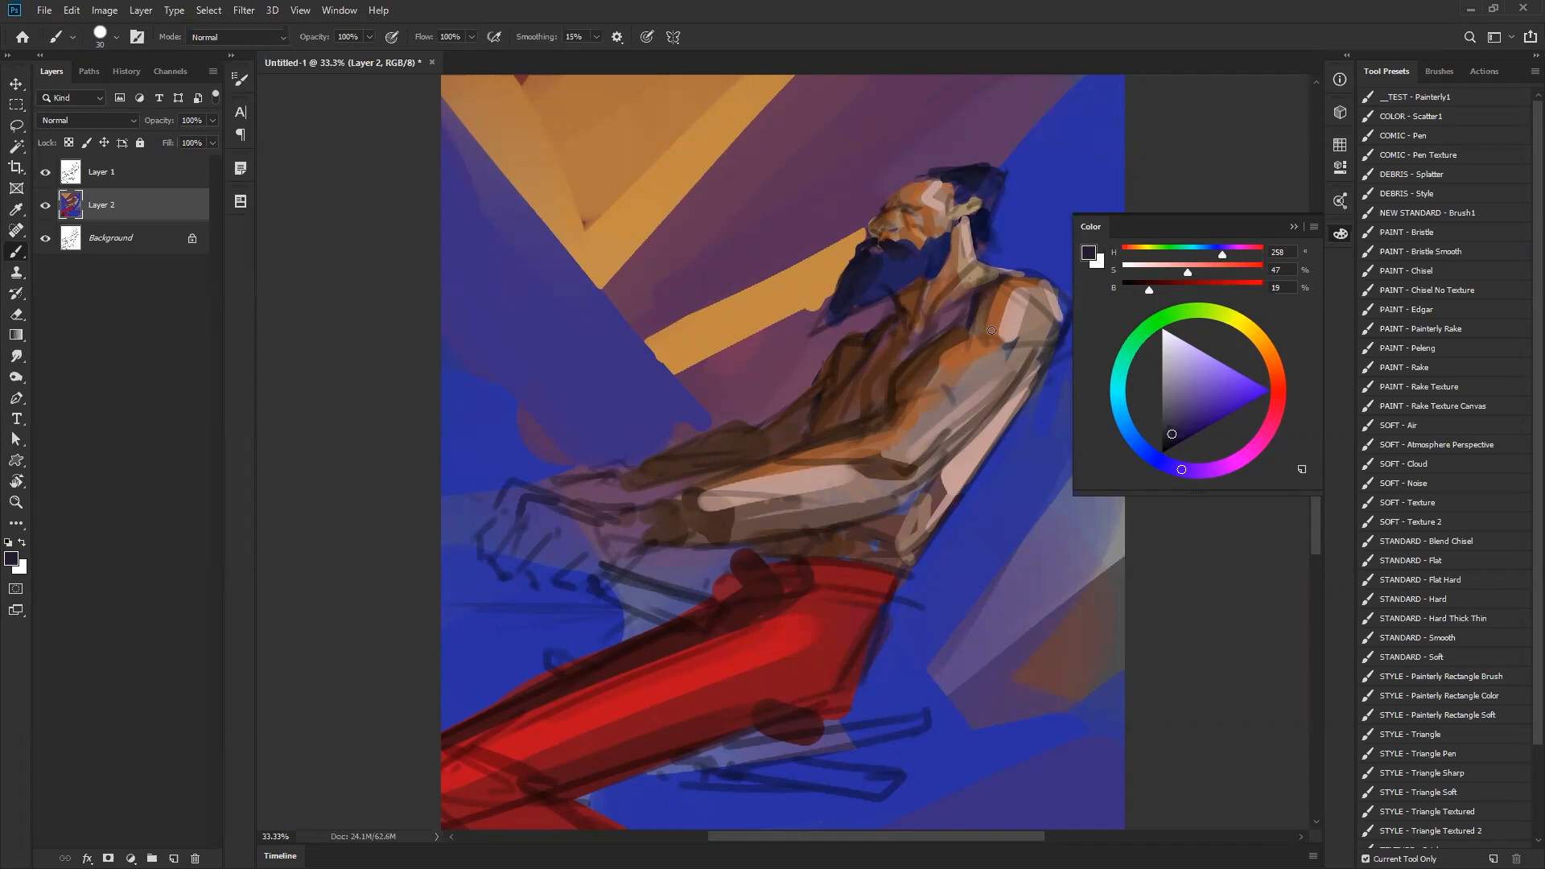
drag(843, 282, 830, 303)
key(ctrl+shift+h)
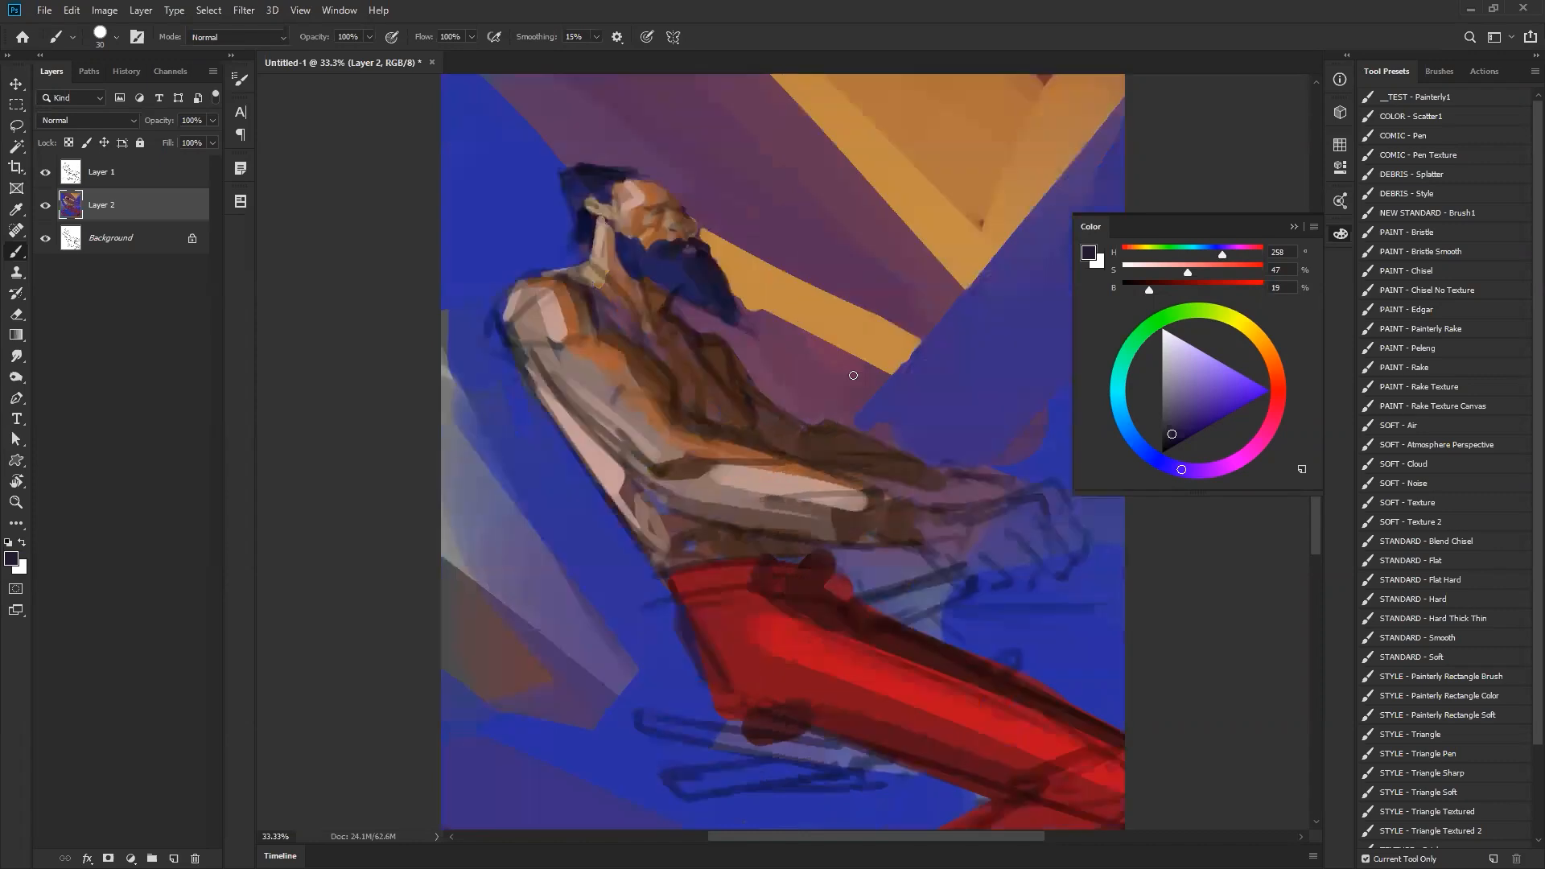
- Paint the temple and forehead with tan H 23, S 30, B 59 using a 25 px brush, and return to the flipped full view
alt+click(629, 190)
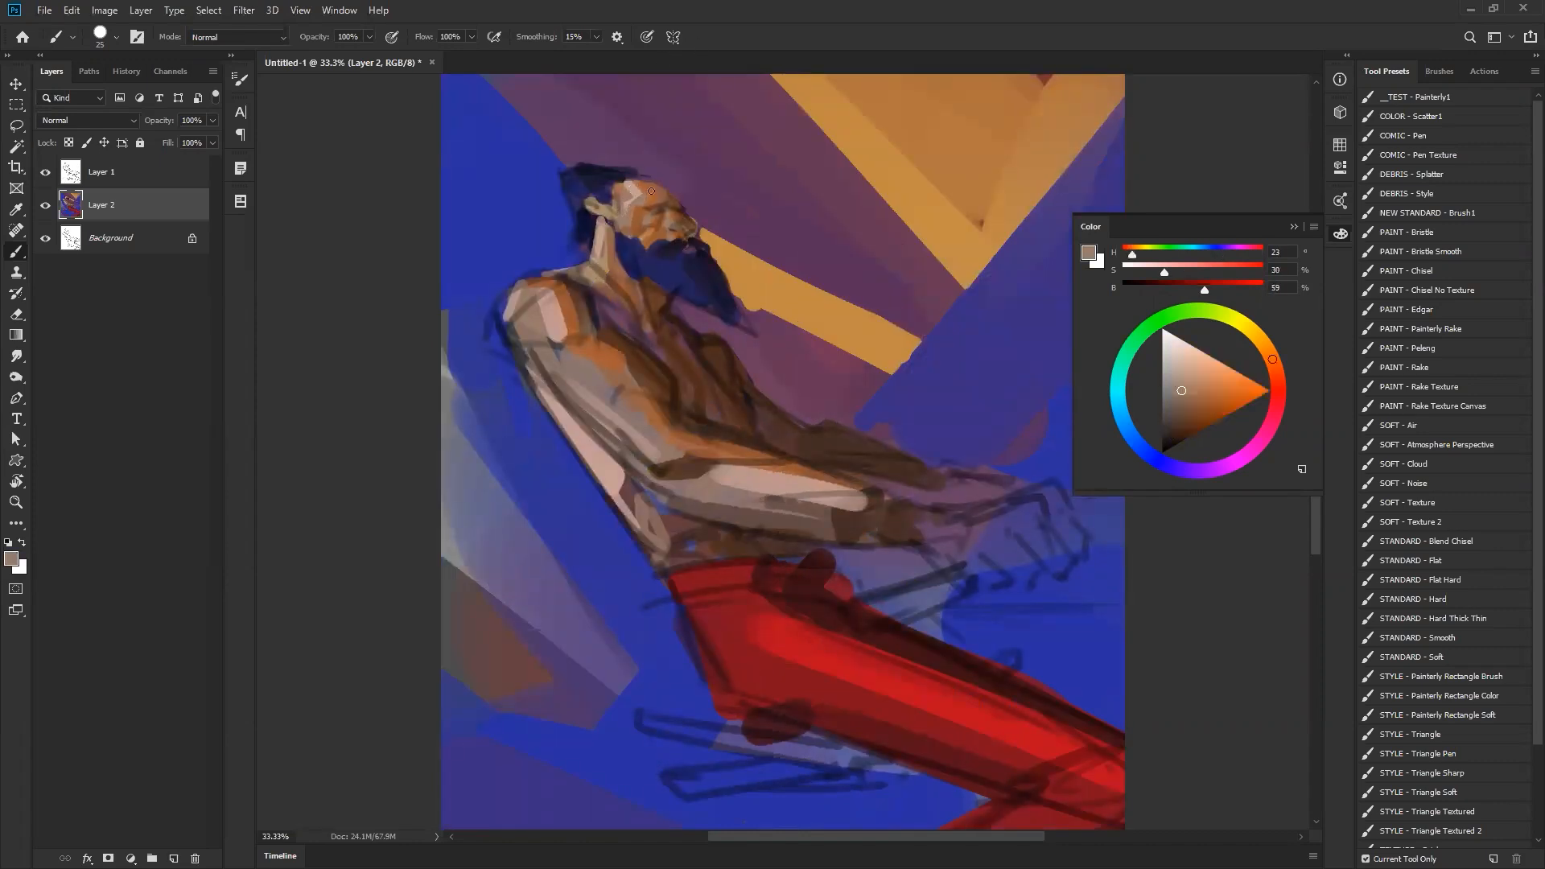
mouse_move(631, 181)
mouse_down()
mouse_move(644, 200)
mouse_move(627, 203)
mouse_up()
alt+click(636, 282)
alt+click(636, 292)
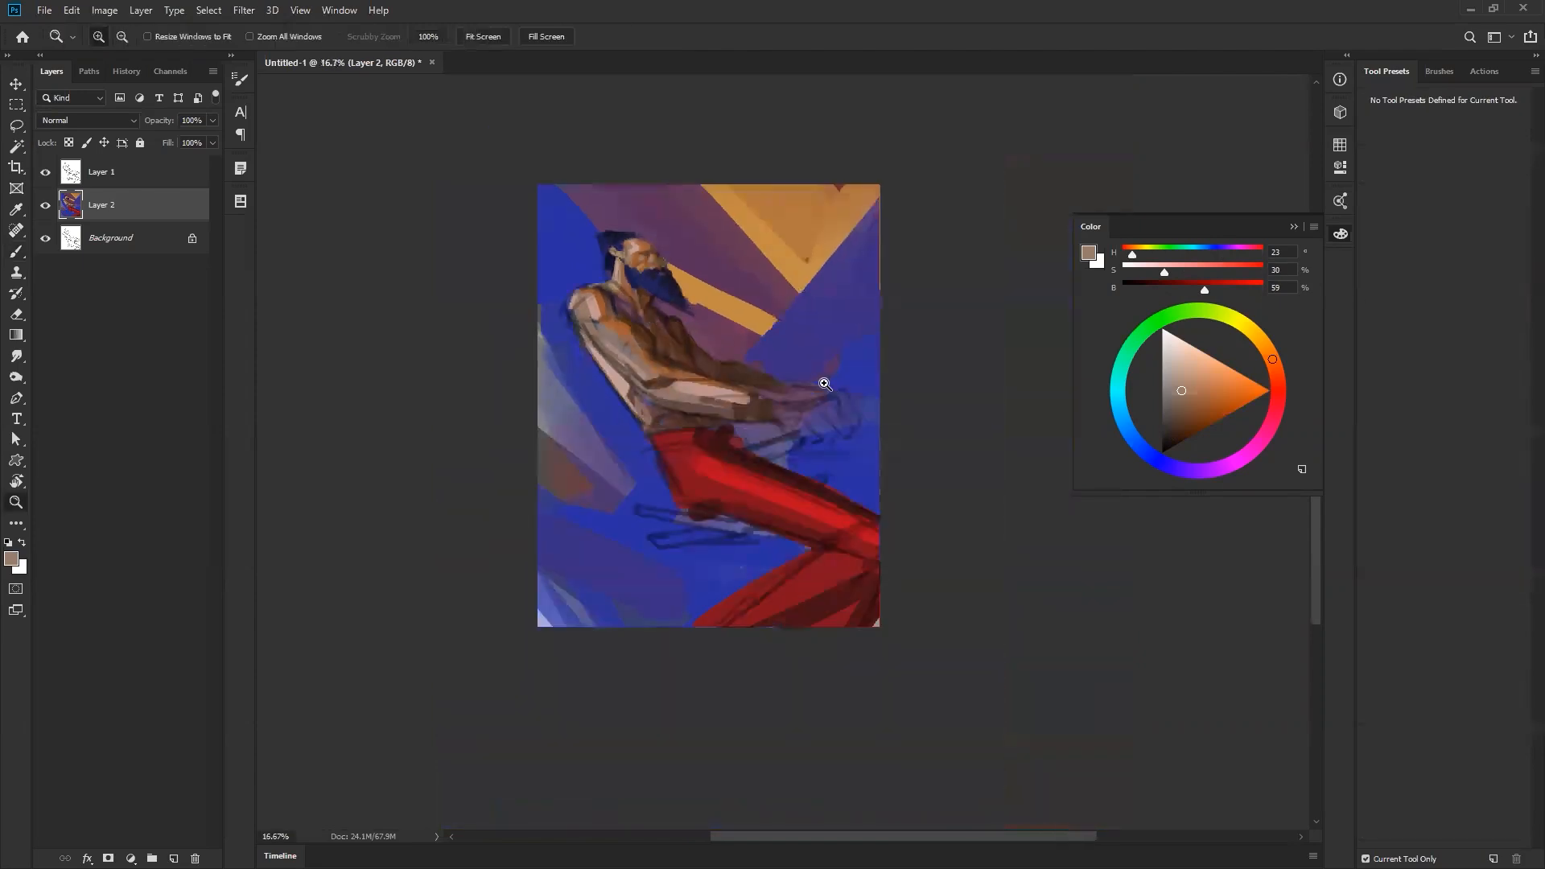
key(F2)
ctrl+click(786, 396)
- Mix a lighter red from the trouser colour H 354, S 91, B 66, paint highlights at the hip, and sample red H 354, S 86, B 51
alt+click(809, 533)
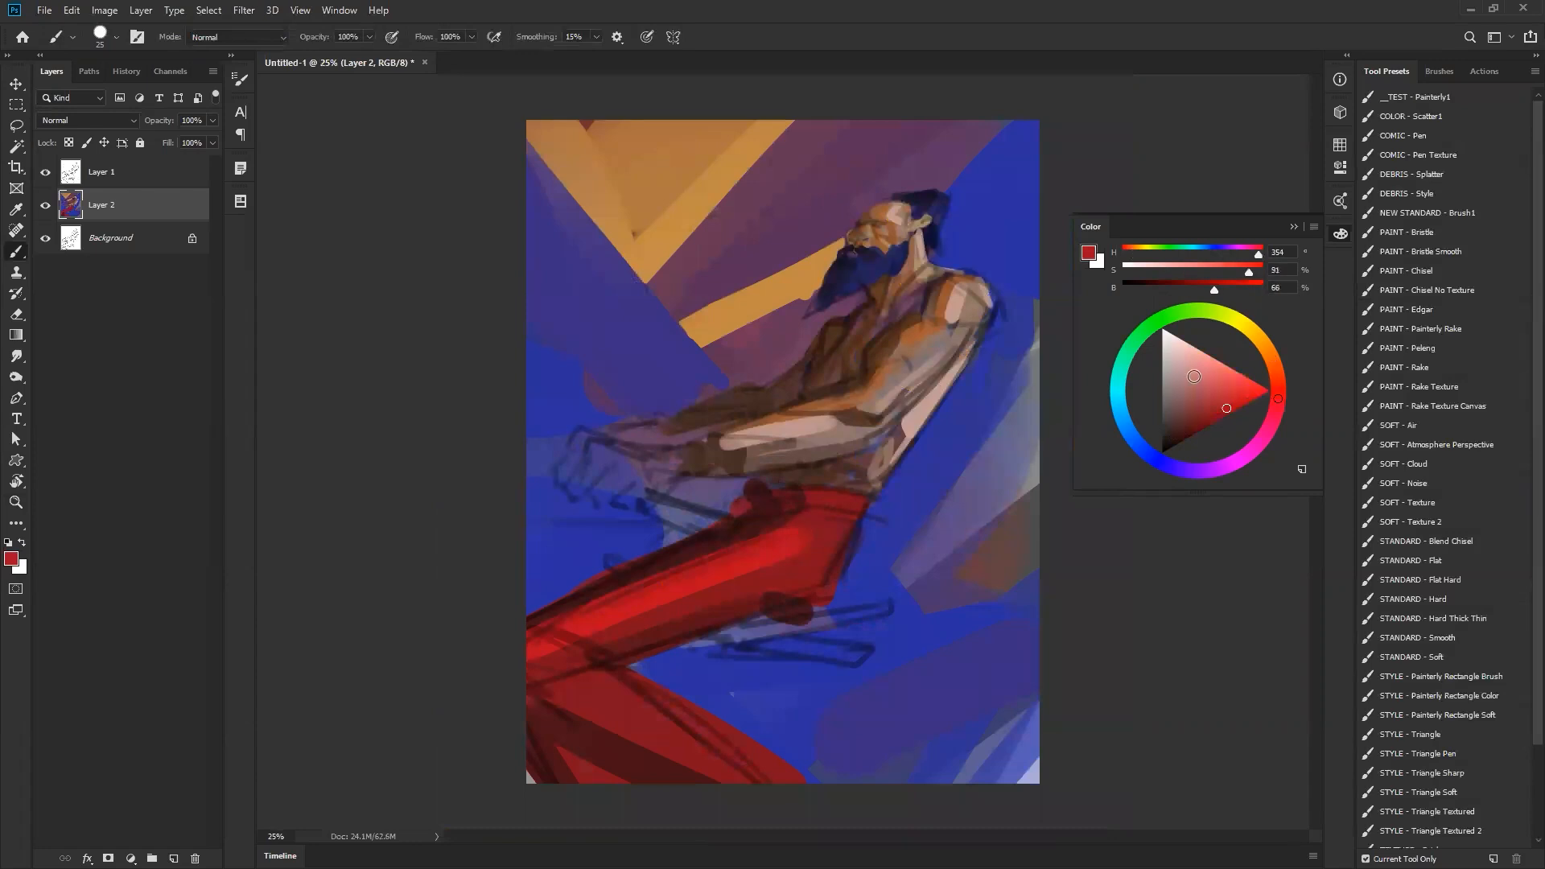
click(1209, 373)
key(bracketright)
click(1225, 393)
click(1238, 386)
key(bracketright)
mouse_move(808, 496)
mouse_down()
mouse_move(841, 503)
mouse_move(811, 504)
mouse_move(832, 523)
mouse_move(793, 534)
mouse_move(826, 554)
mouse_move(799, 555)
mouse_move(815, 559)
mouse_move(844, 525)
mouse_move(810, 508)
mouse_up()
alt+click(799, 554)
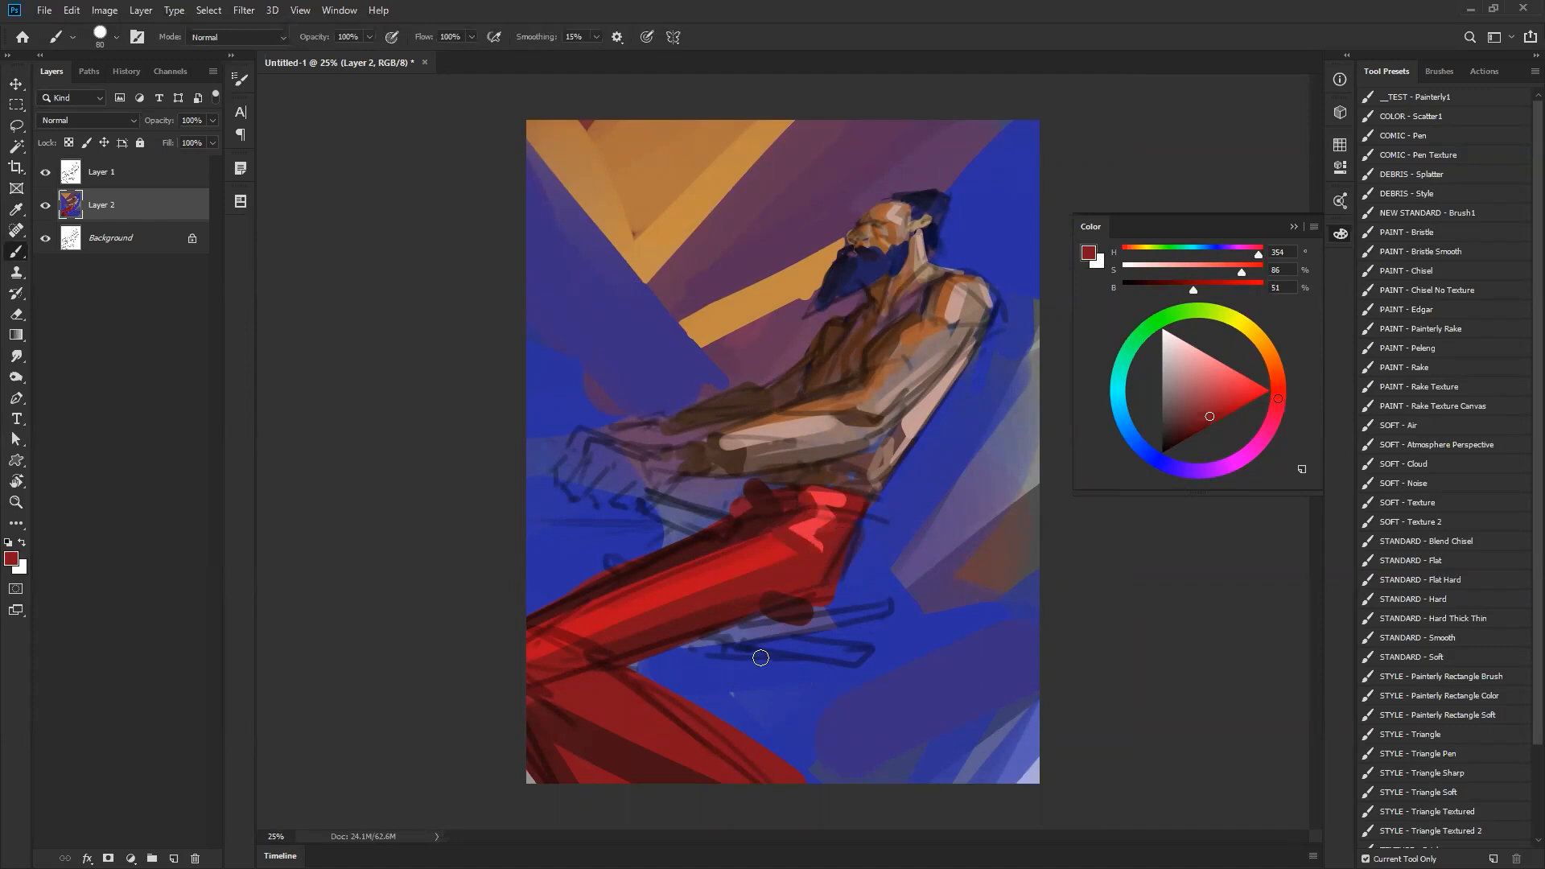
- Mix bright red H 354, S 91, B 94 from the trouser colours and enlarge the brush for the thigh highlight
alt+click(816, 530)
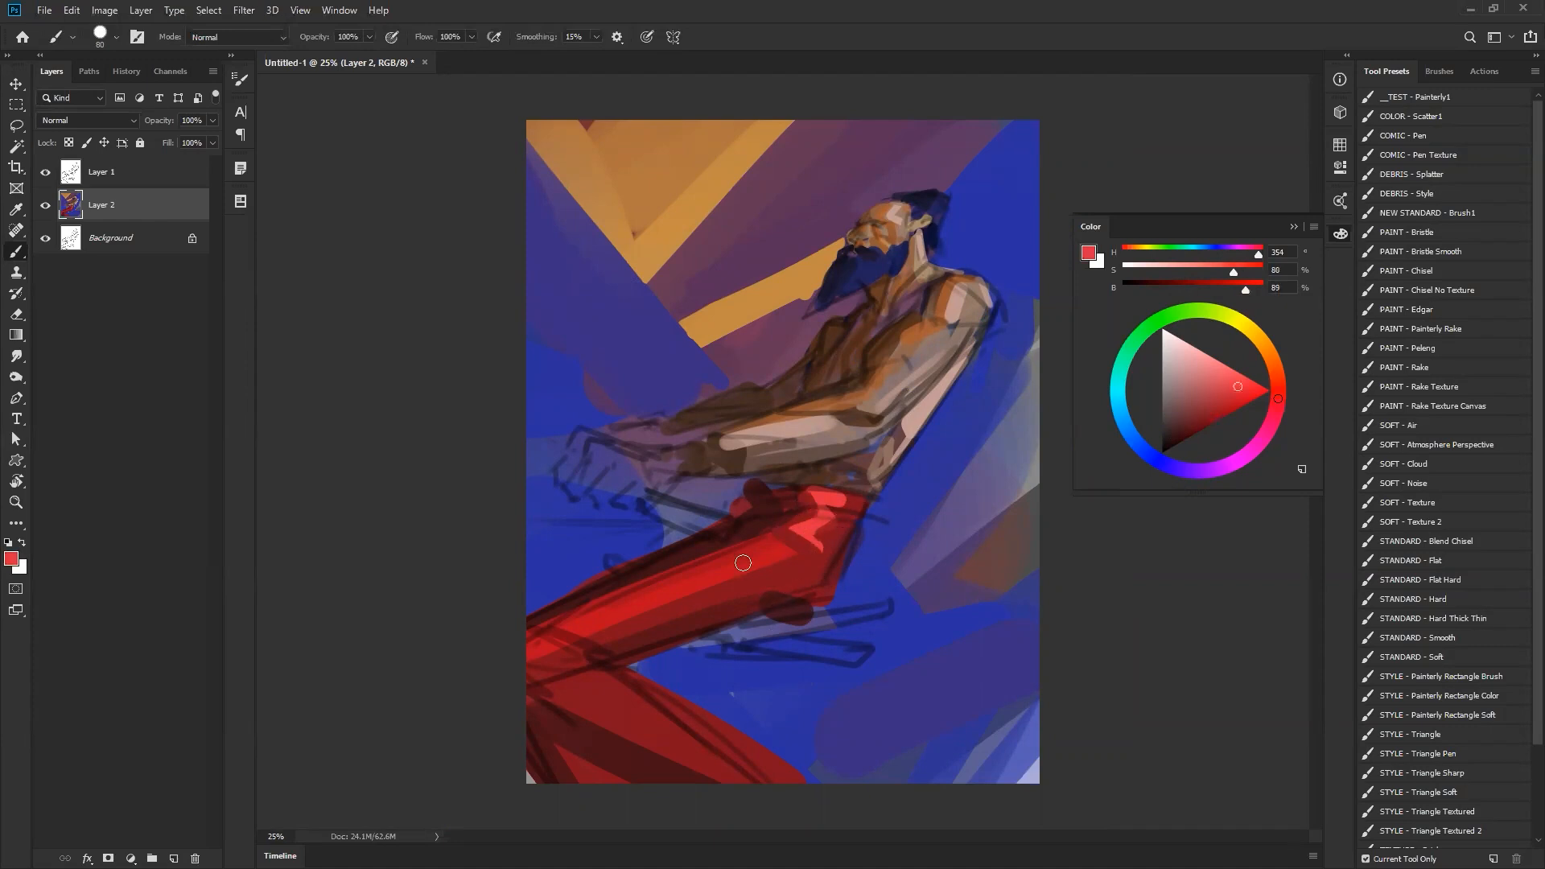
key(ctrl+shift+h)
alt+click(811, 555)
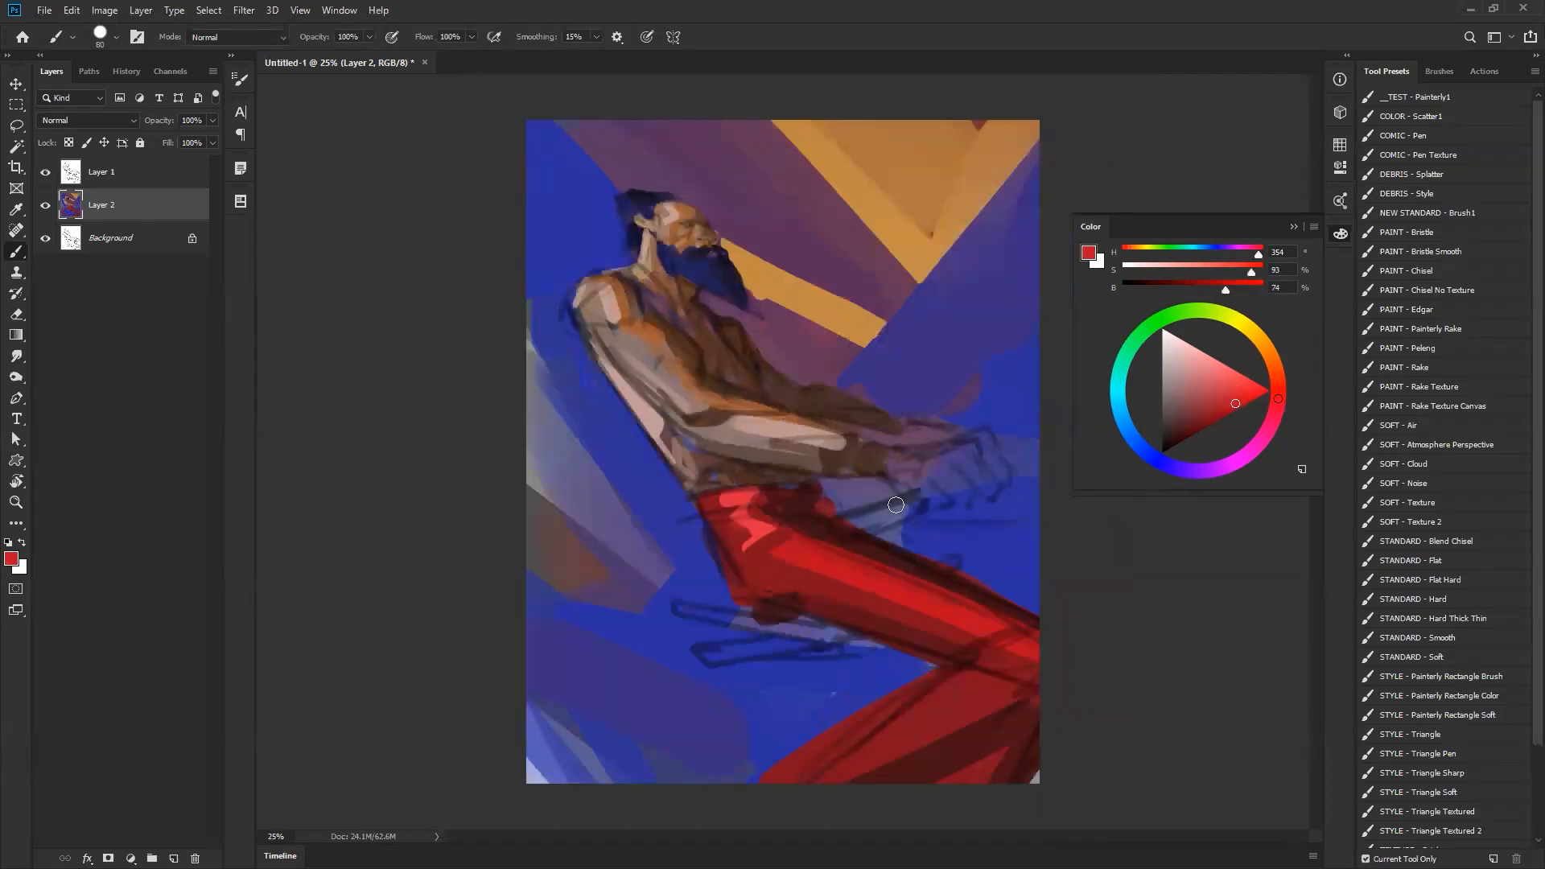
click(1254, 389)
key(ctrl+shift+h)
key(])
key(])
key(])
key(])
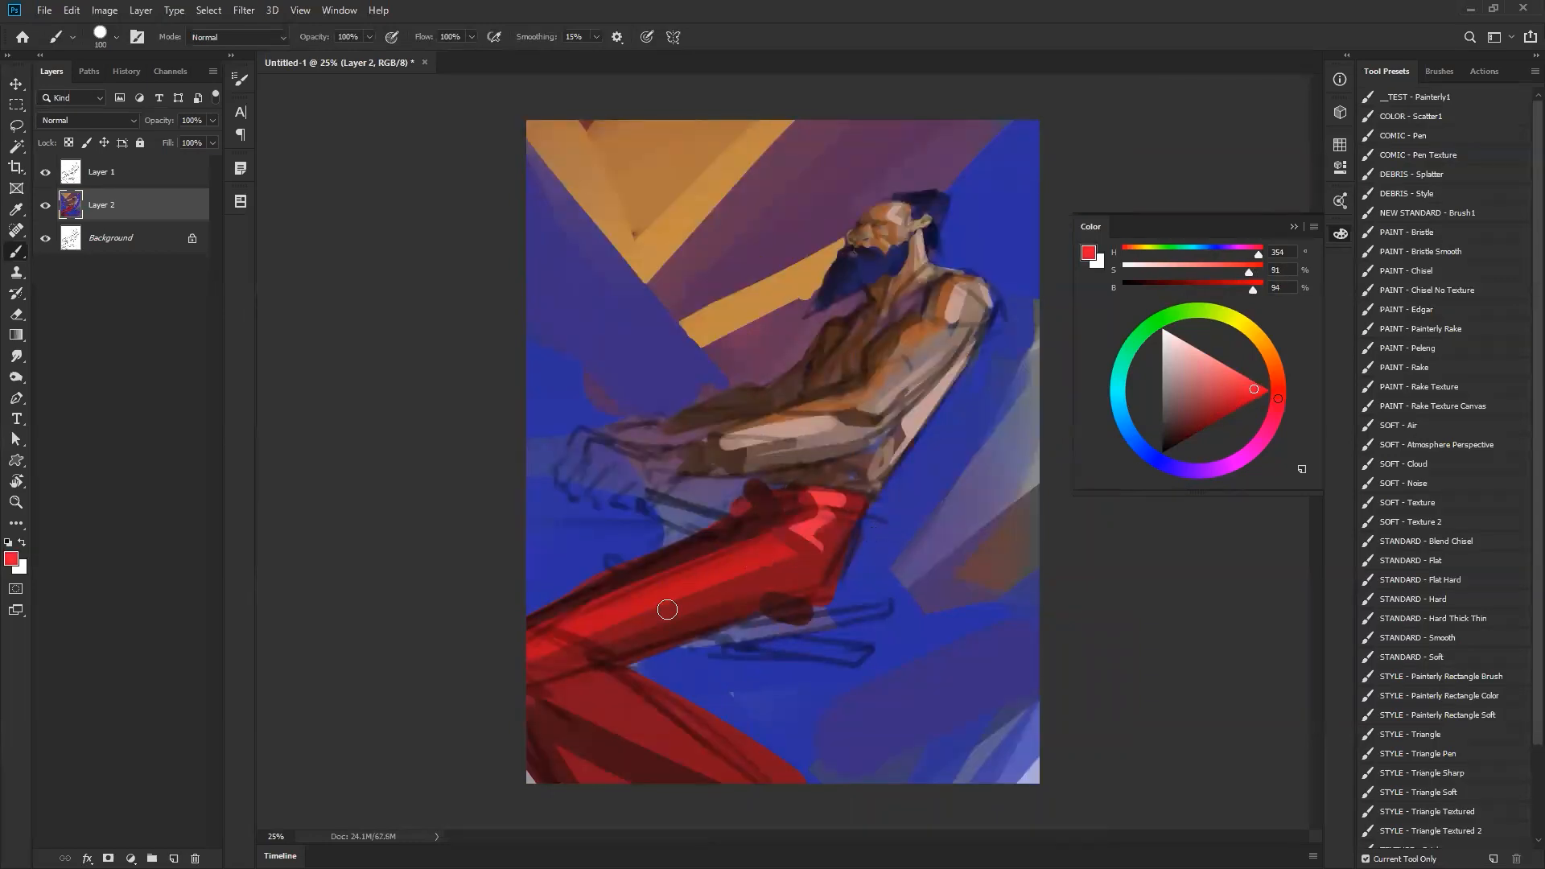
- Paint a long bright red highlight along the thigh with a 100 px brush, checking it in mirrored view
drag(494, 670, 769, 567)
key(ctrl+z)
key([)
key([)
drag(531, 653, 756, 563)
key(ctrl+z)
drag(536, 648, 789, 575)
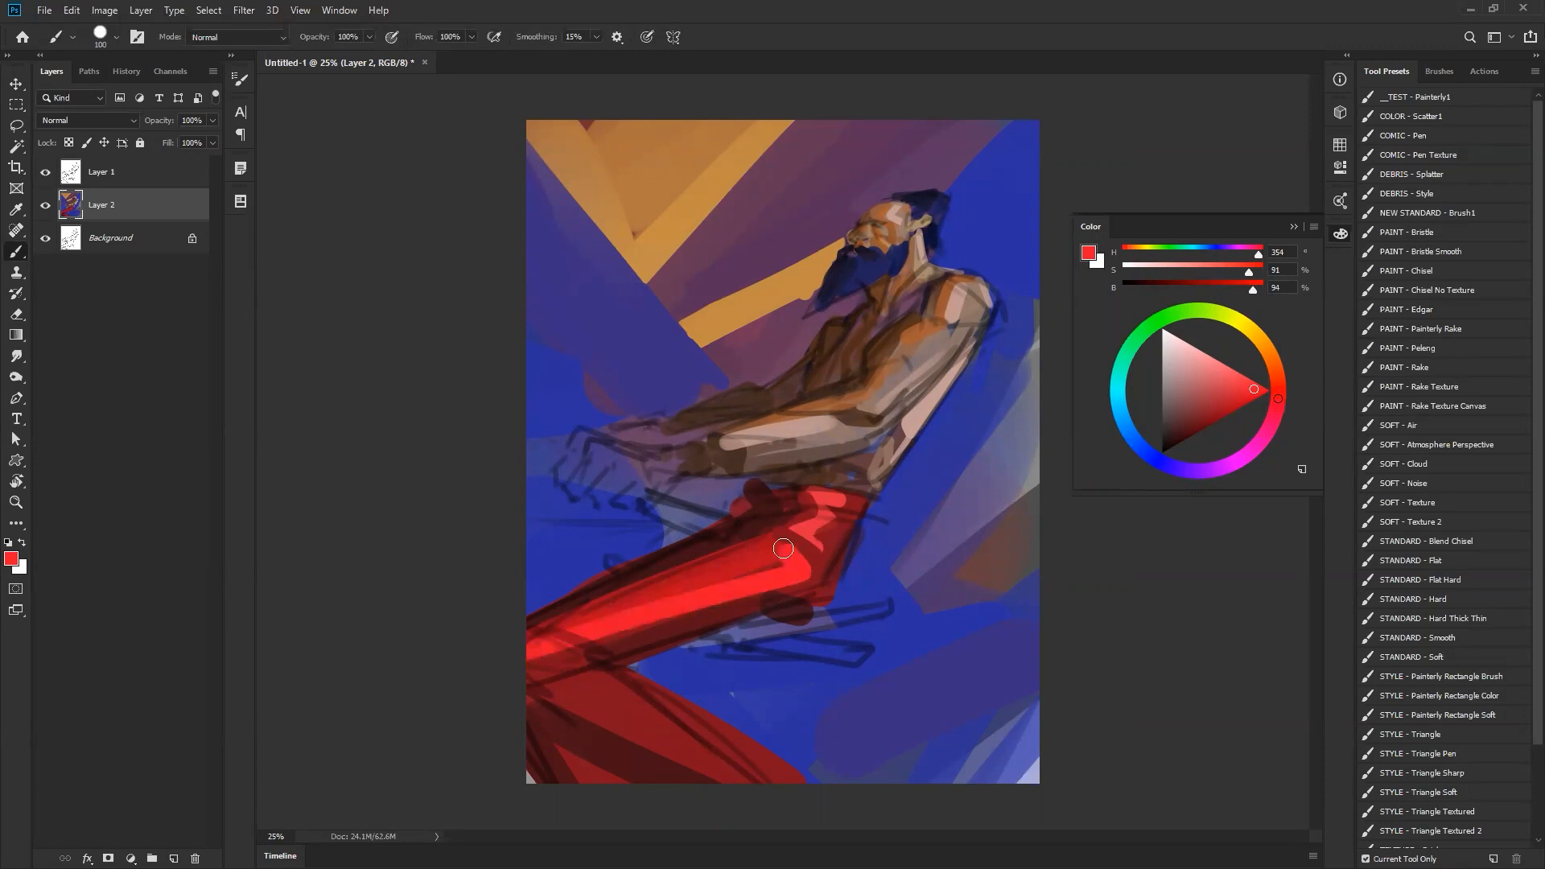
key(ctrl+shift+h)
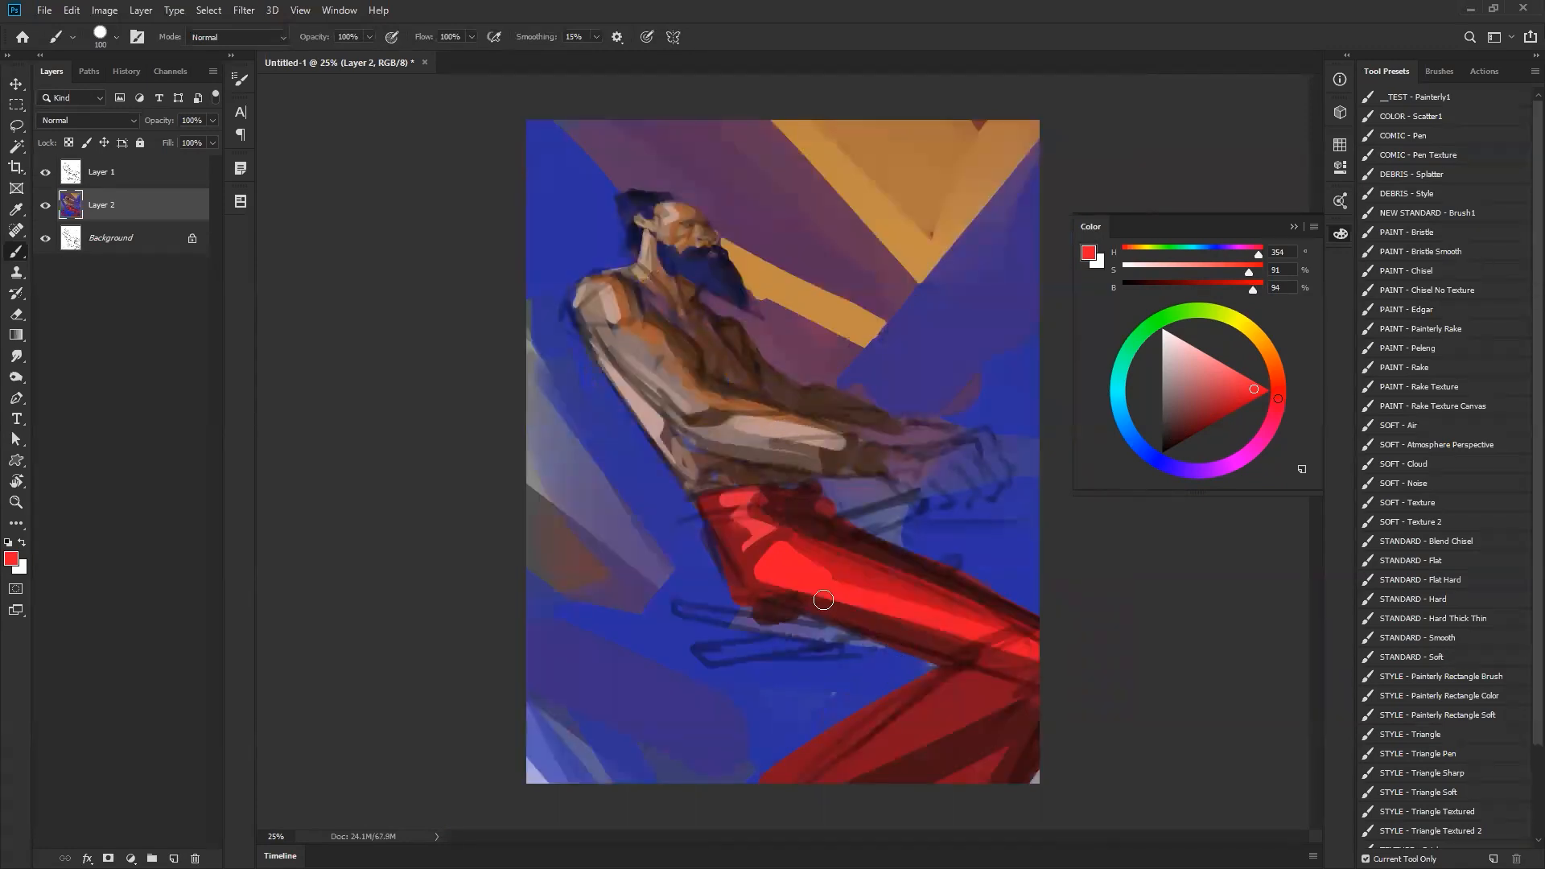
key(ctrl+shift+h)
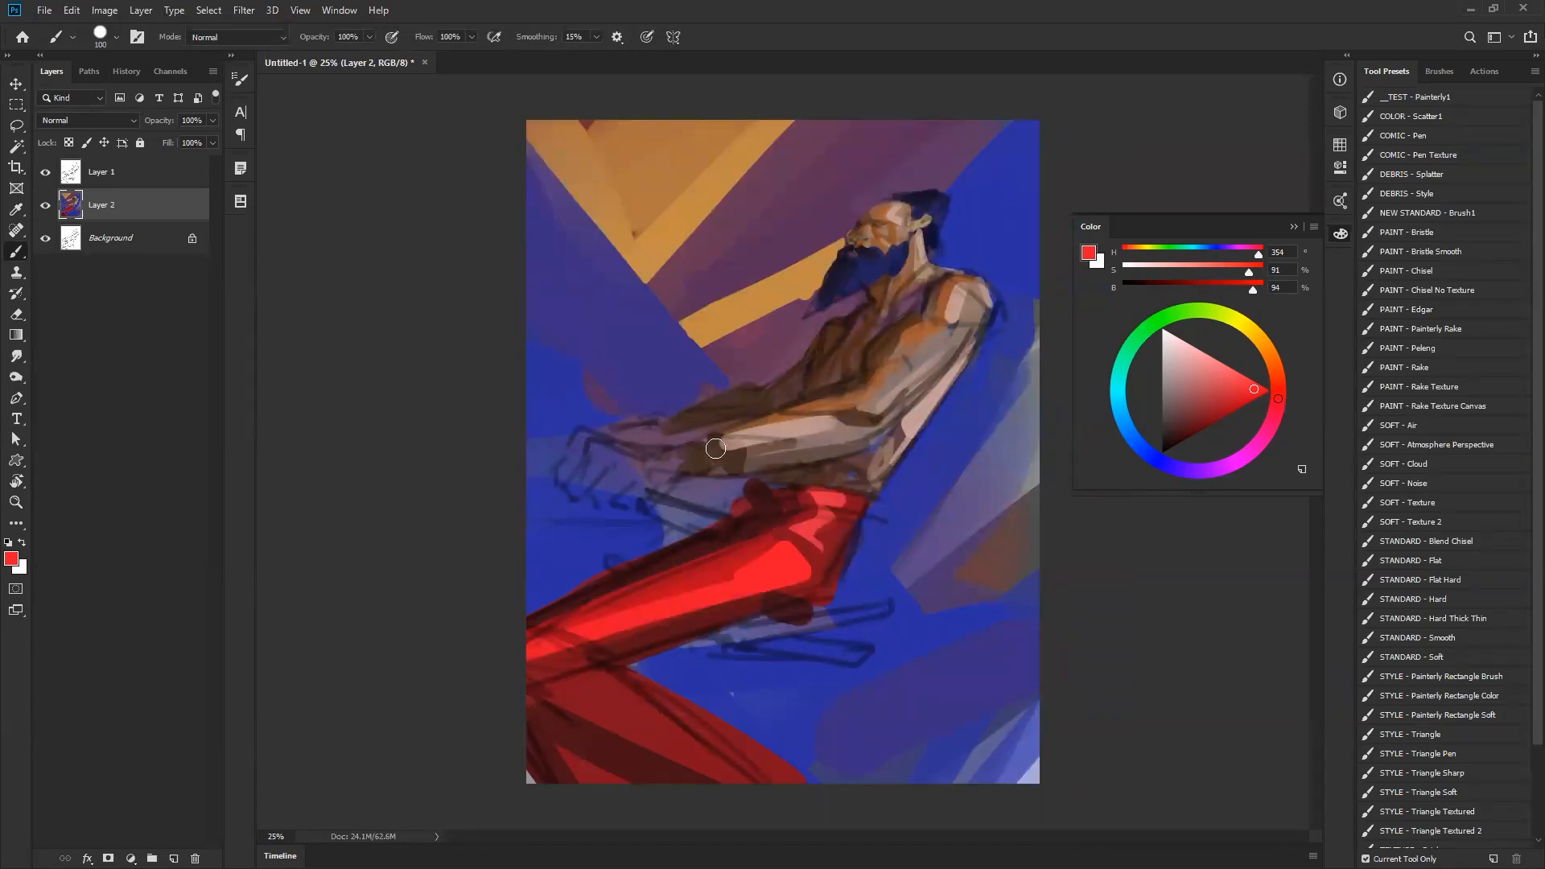
- Block in the hands with brown H 12, S 31, B 38 and model them with orange-brown H 22, S 67, B 57 at 60 px
alt+click(701, 458)
drag(580, 459, 636, 499)
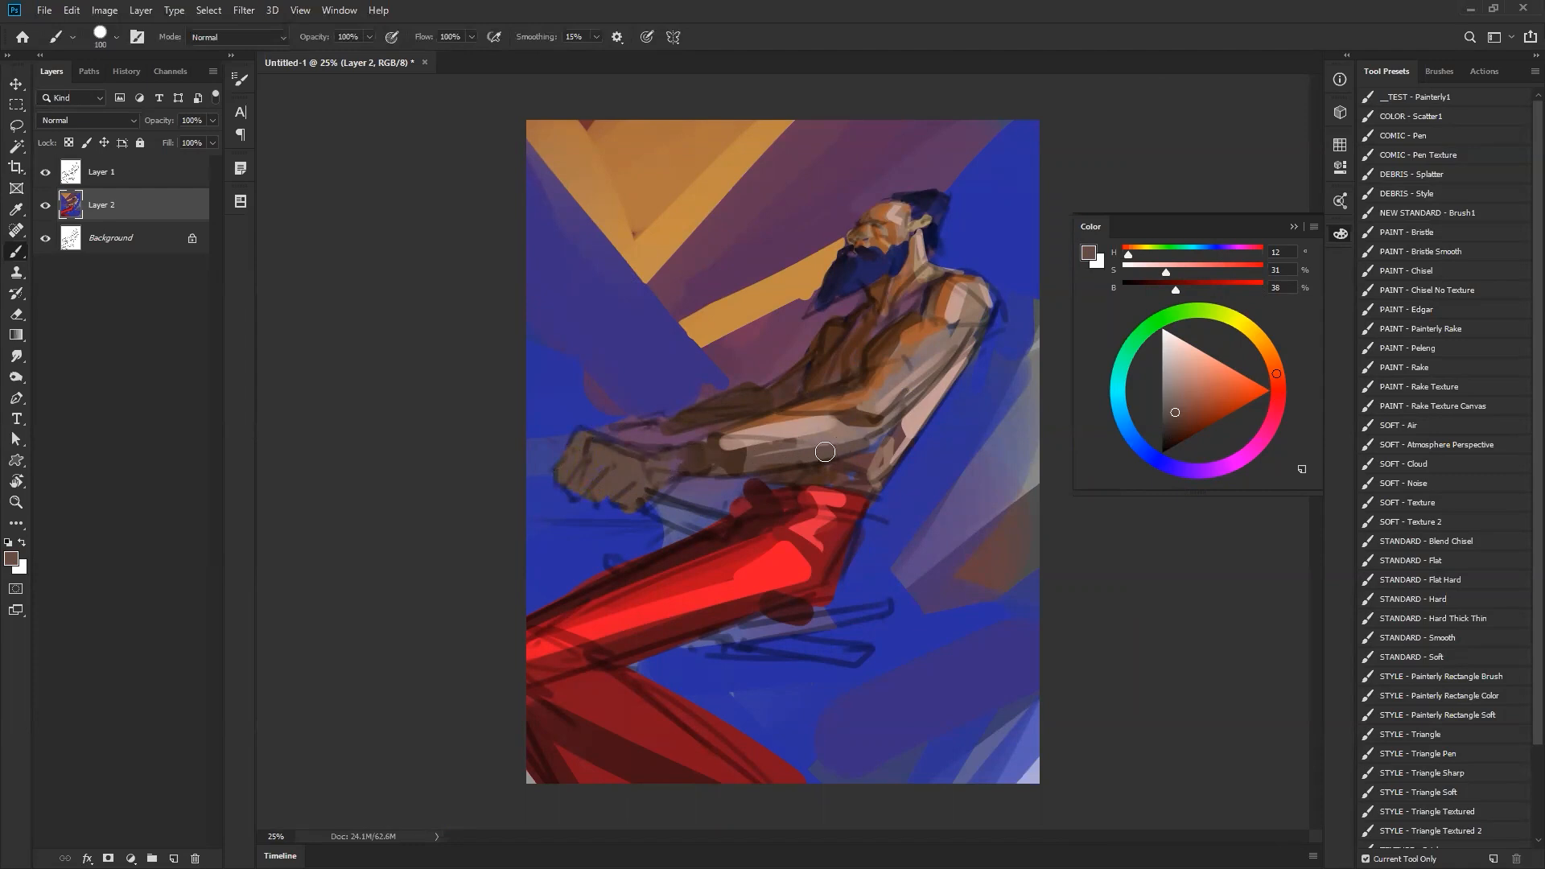
alt+click(776, 415)
alt+click(772, 419)
key([)
key([)
key([)
key([)
key([)
key([)
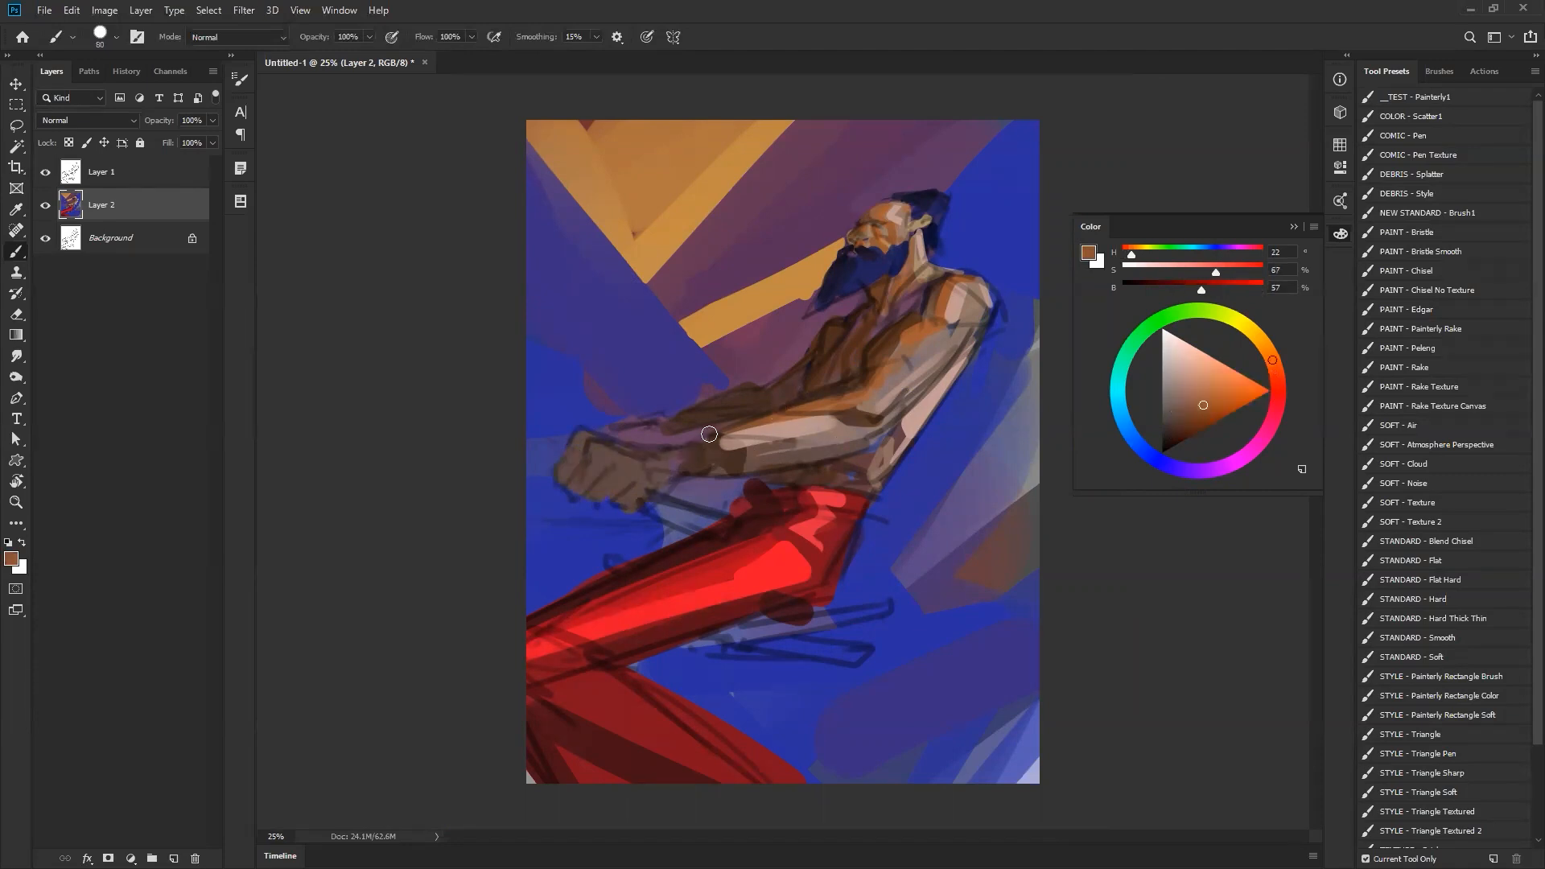
mouse_move(728, 428)
mouse_down()
mouse_move(660, 452)
mouse_move(591, 433)
mouse_move(629, 460)
mouse_move(643, 462)
mouse_move(603, 438)
mouse_move(660, 455)
mouse_move(573, 449)
mouse_move(558, 477)
mouse_move(591, 460)
mouse_move(589, 488)
mouse_move(618, 472)
mouse_move(590, 494)
mouse_up()
key(])
key(])
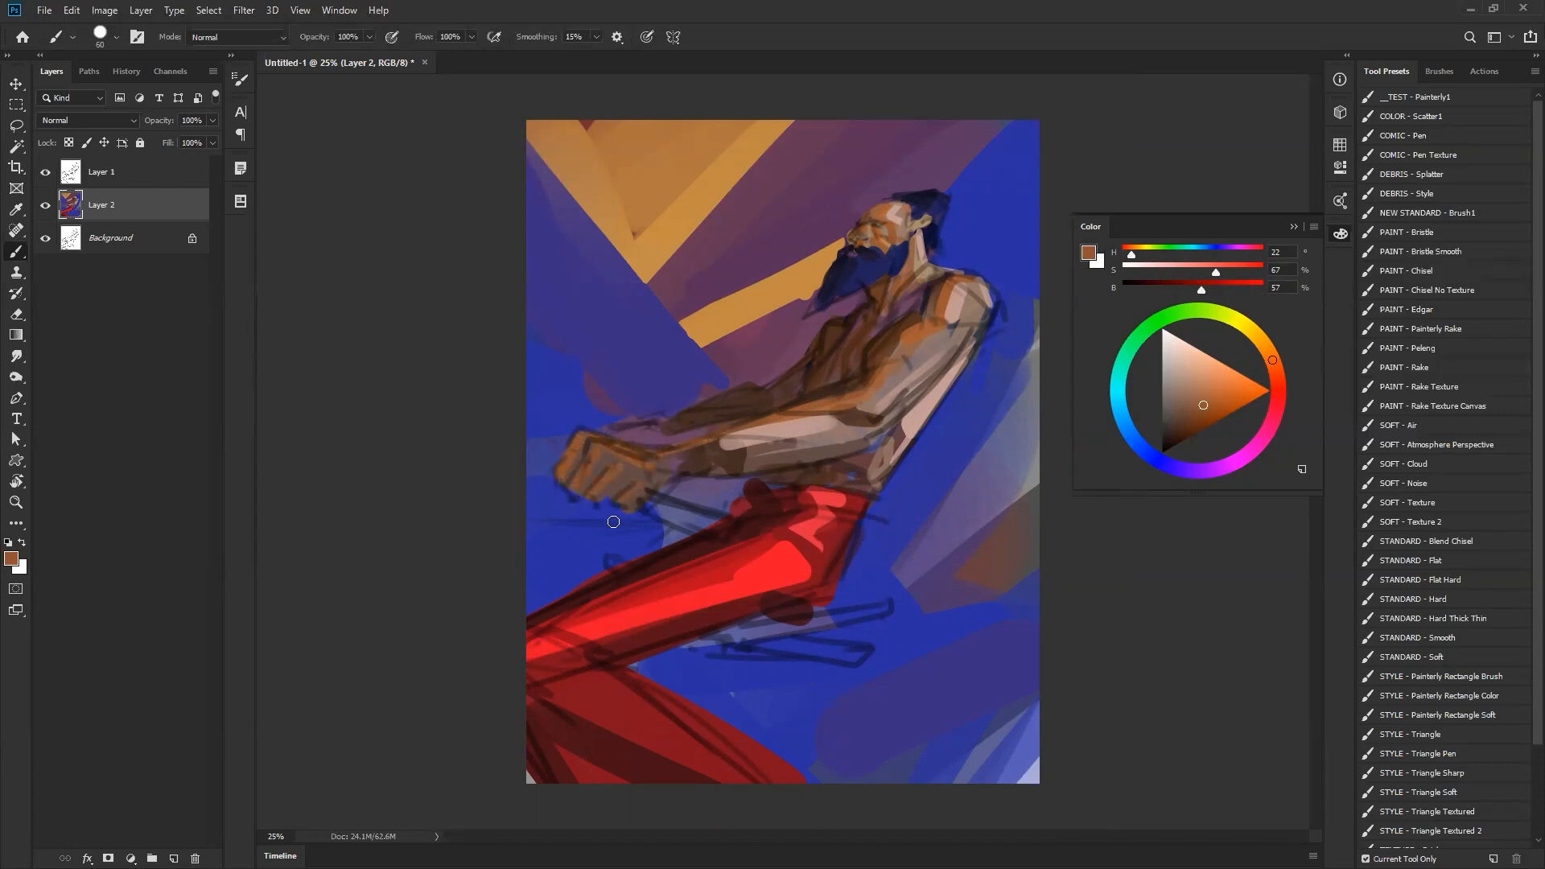
drag(662, 421, 684, 414)
key(ctrl+z)
- Examine the figure's overall read in mirrored view at reduced and normal zoom
key(ctrl+shift+h)
key(z)
alt+click(903, 572)
alt+click(917, 588)
alt+click(919, 587)
alt+click(922, 563)
click(912, 559)
click(909, 561)
click(903, 551)
click(900, 547)
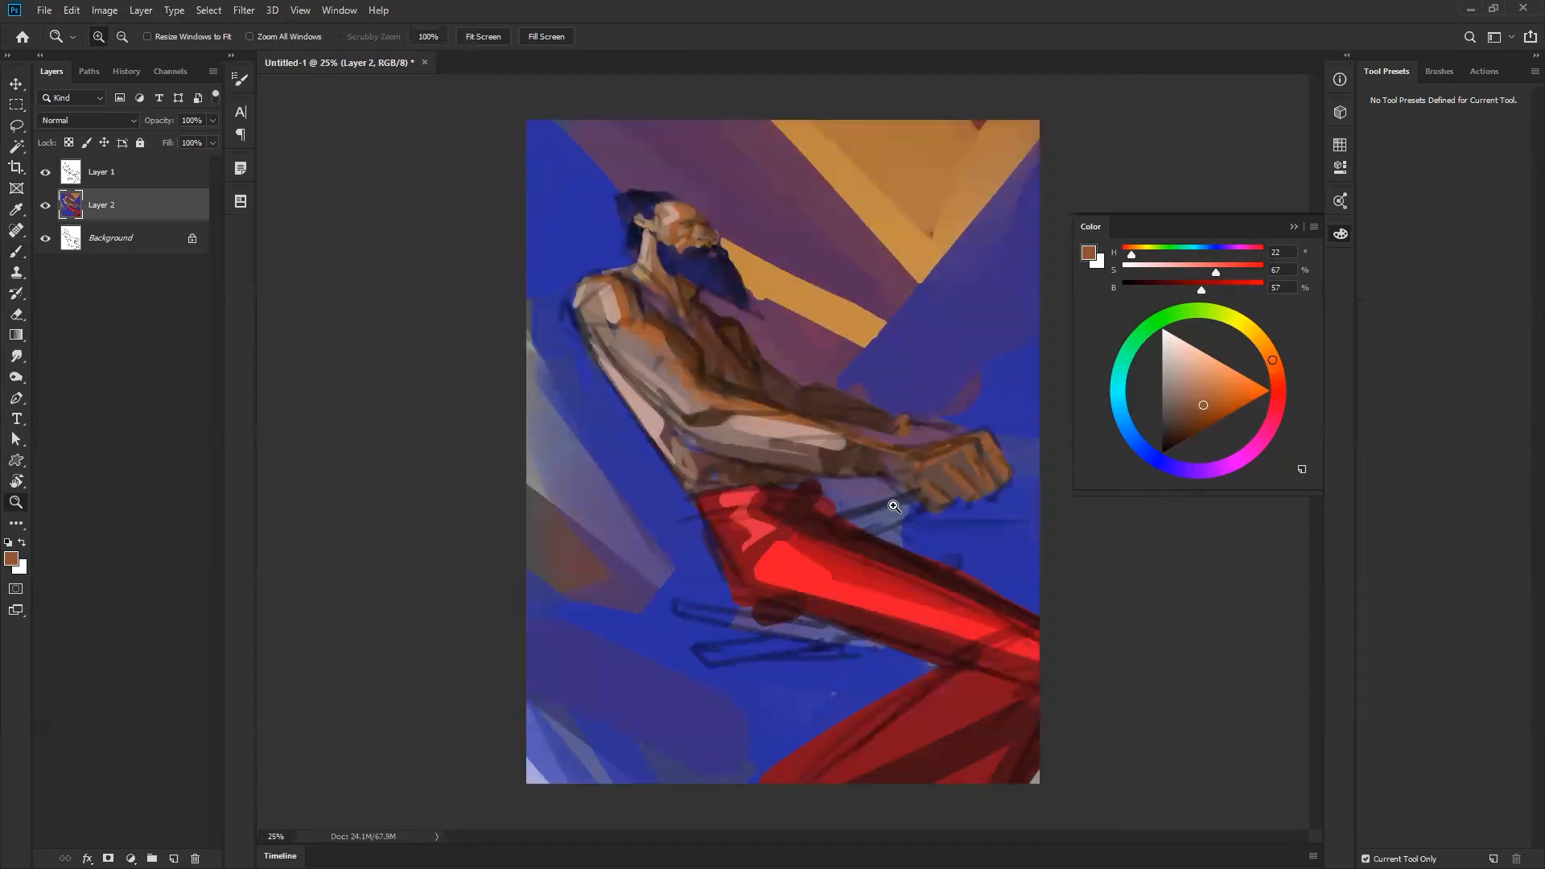
key(alt)
key(b)
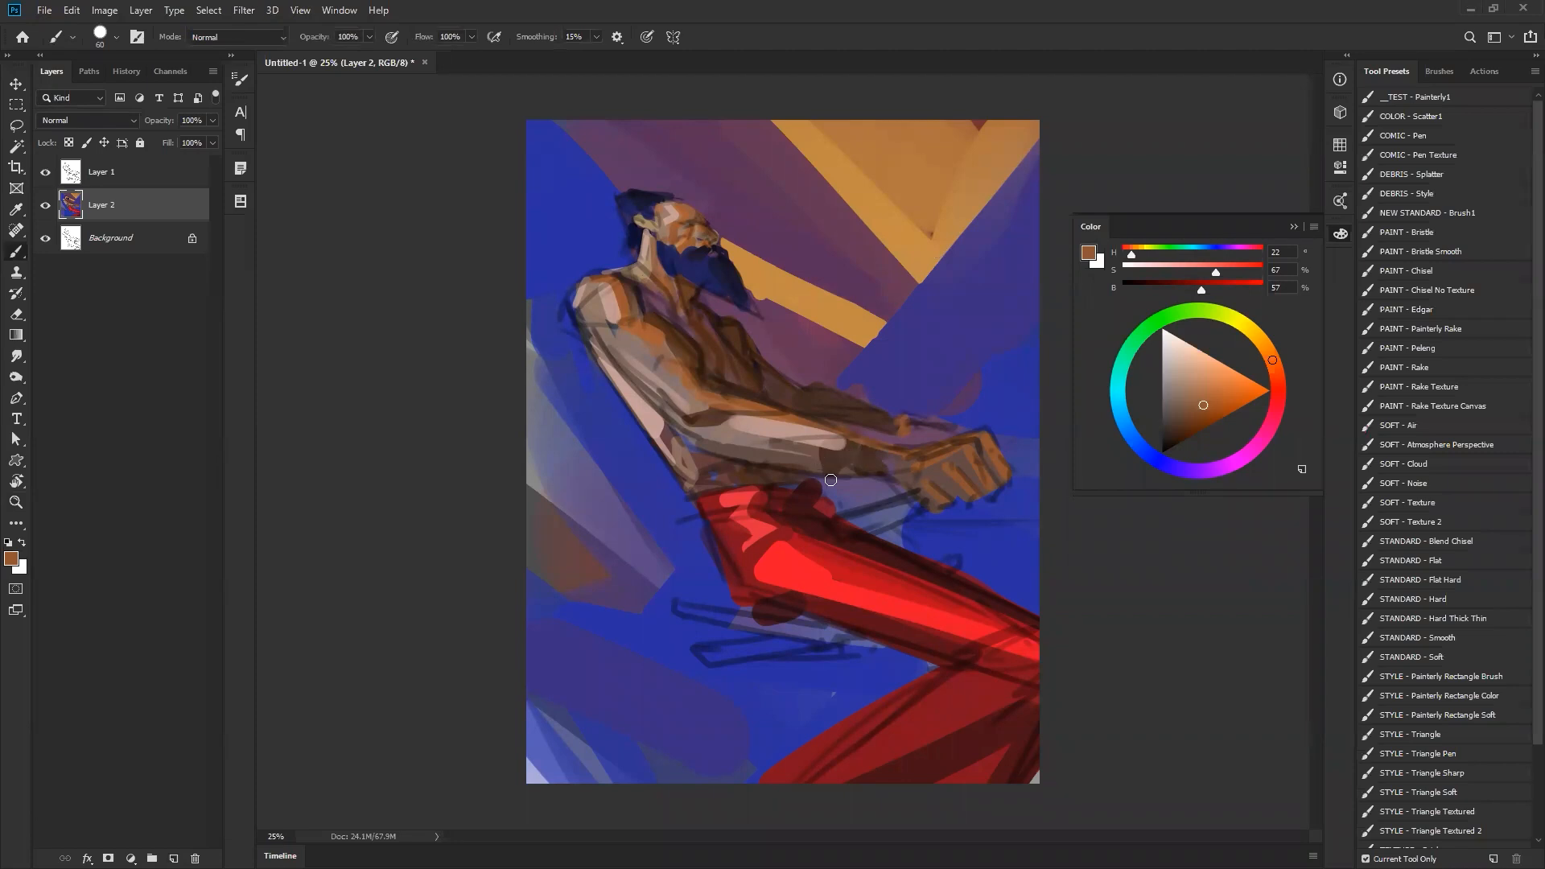
- Paint wristbands on both forearms with dark red H 355, S 71, B 25 using a 60 px brush, and flip the canvas back
alt+click(864, 521)
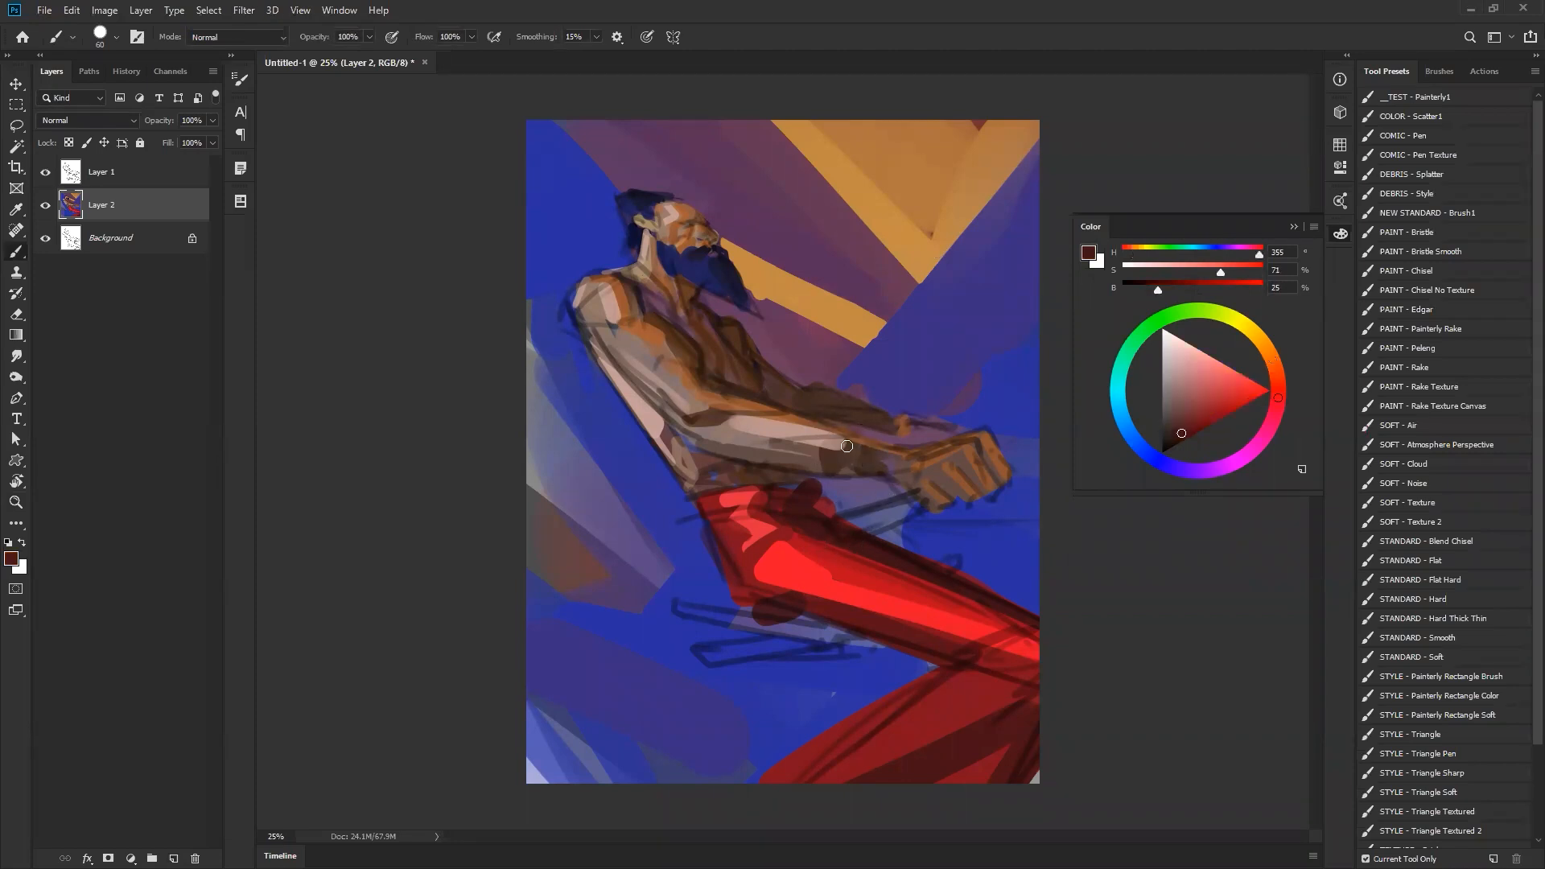
mouse_move(846, 447)
mouse_down()
mouse_move(843, 471)
mouse_move(858, 441)
mouse_move(895, 450)
mouse_move(873, 475)
mouse_move(854, 458)
mouse_move(906, 425)
mouse_move(894, 418)
mouse_move(902, 448)
mouse_up()
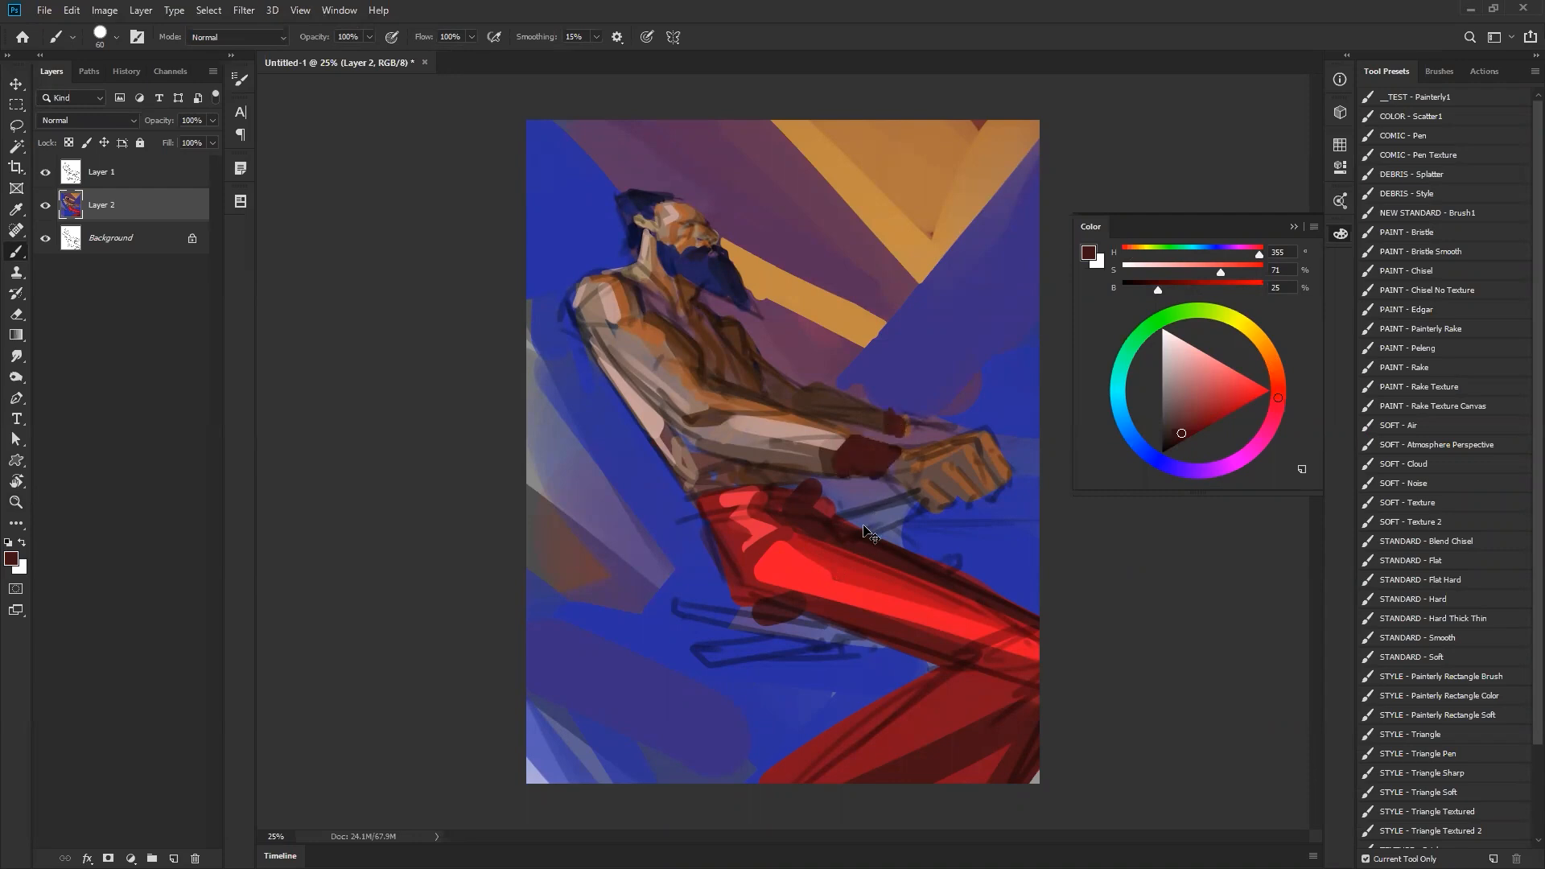
key(ctrl+shift+h)
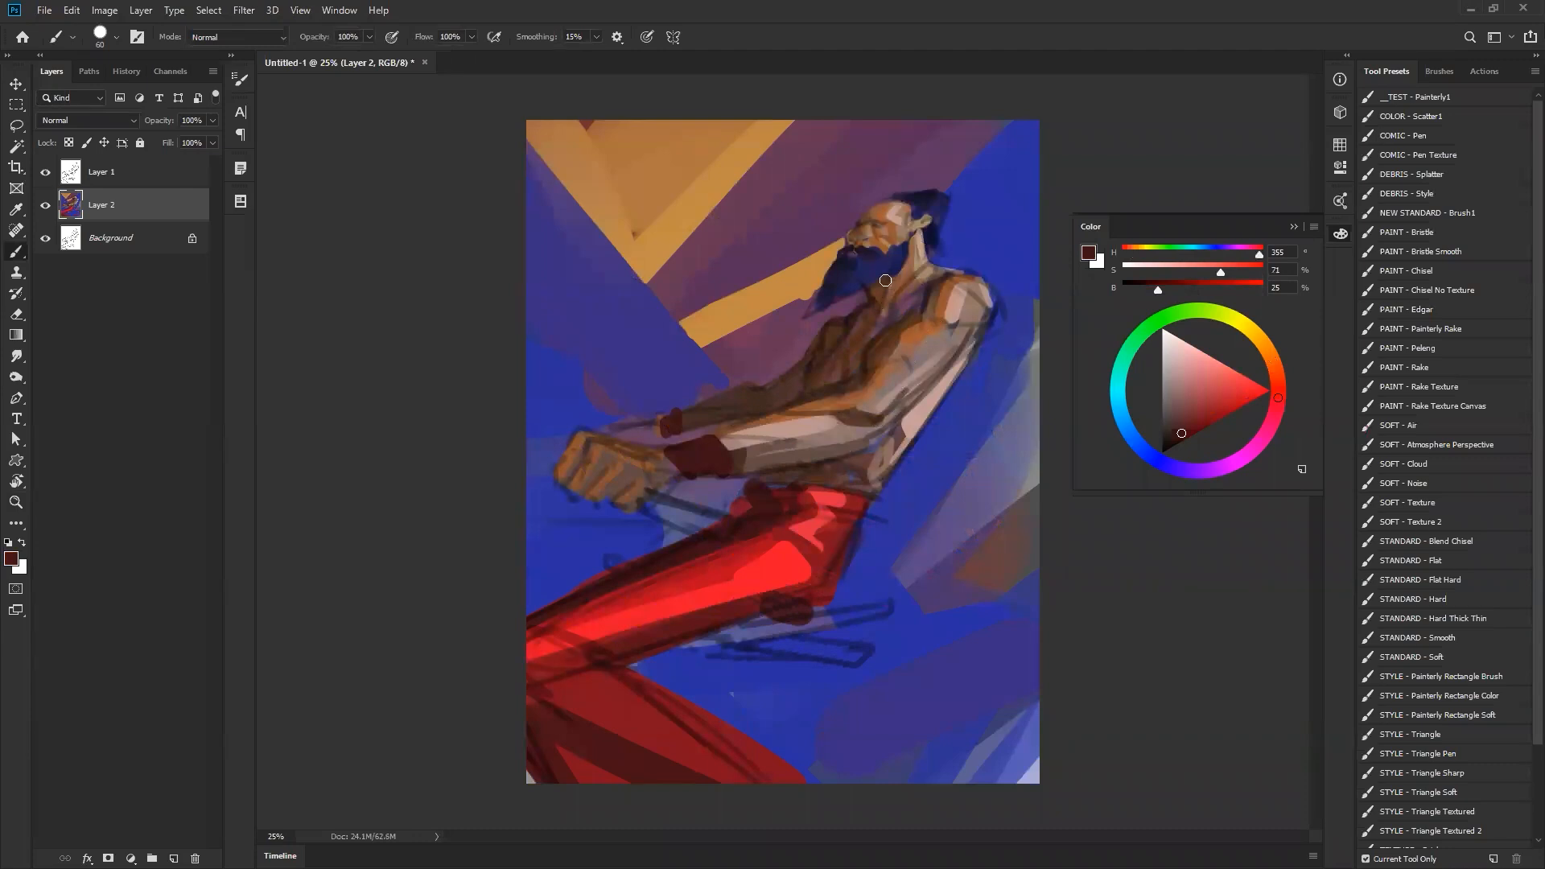
- Refine the beard's tip and edges with near-black purple H 258, S 47, B 17 using a 25 px brush, and mirror the canvas
alt+click(842, 262)
key(bracketleft)
key(bracketleft)
drag(829, 267, 791, 320)
key(bracketleft)
key(bracketleft)
key(ctrl+z)
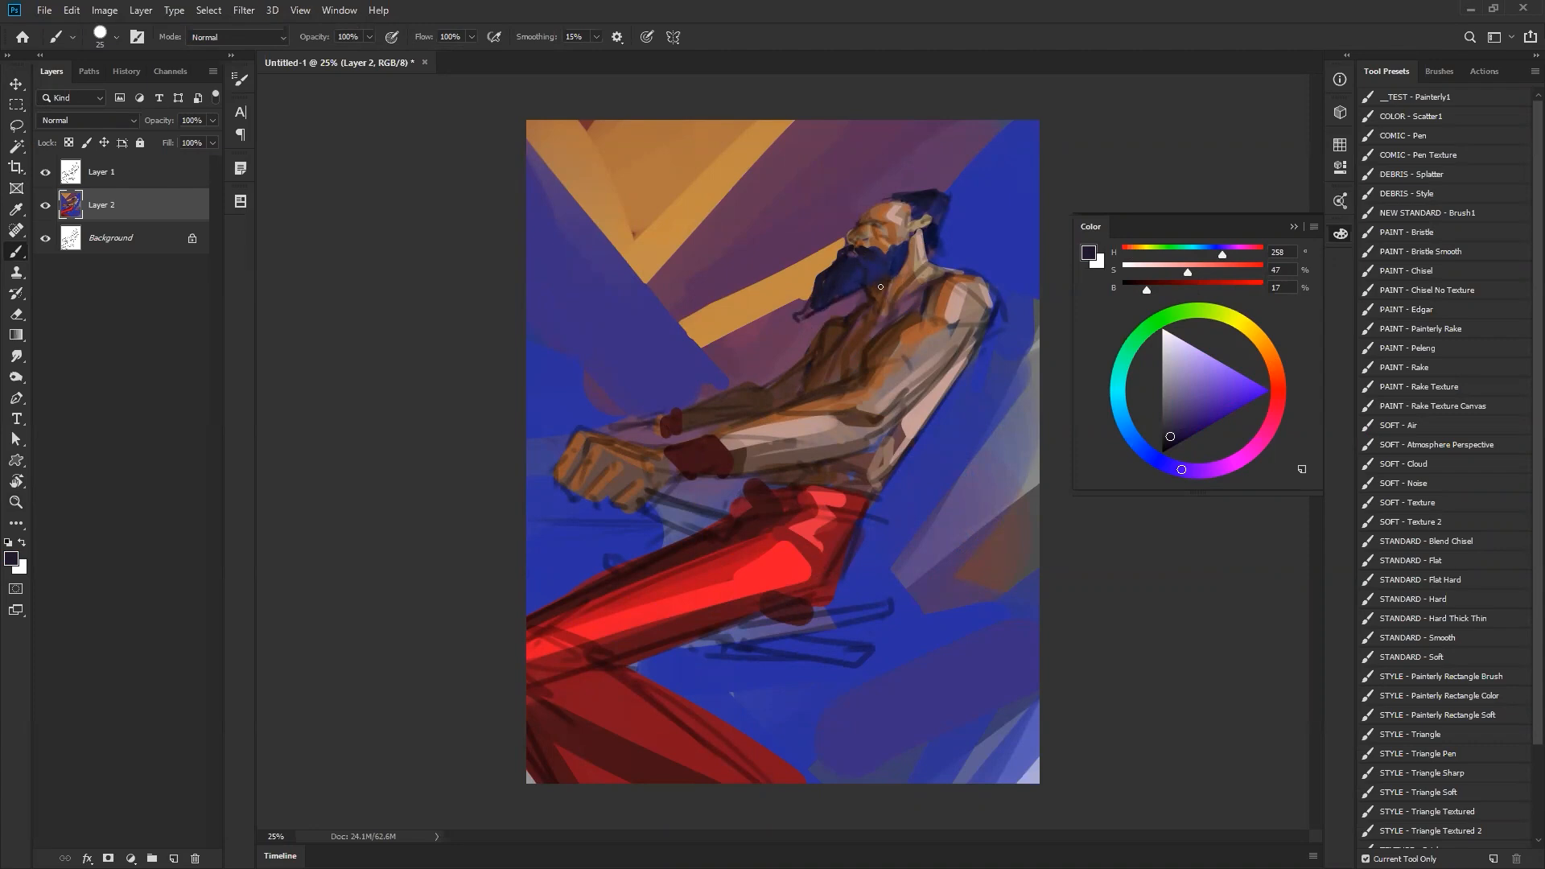
key(ctrl+shift+h)
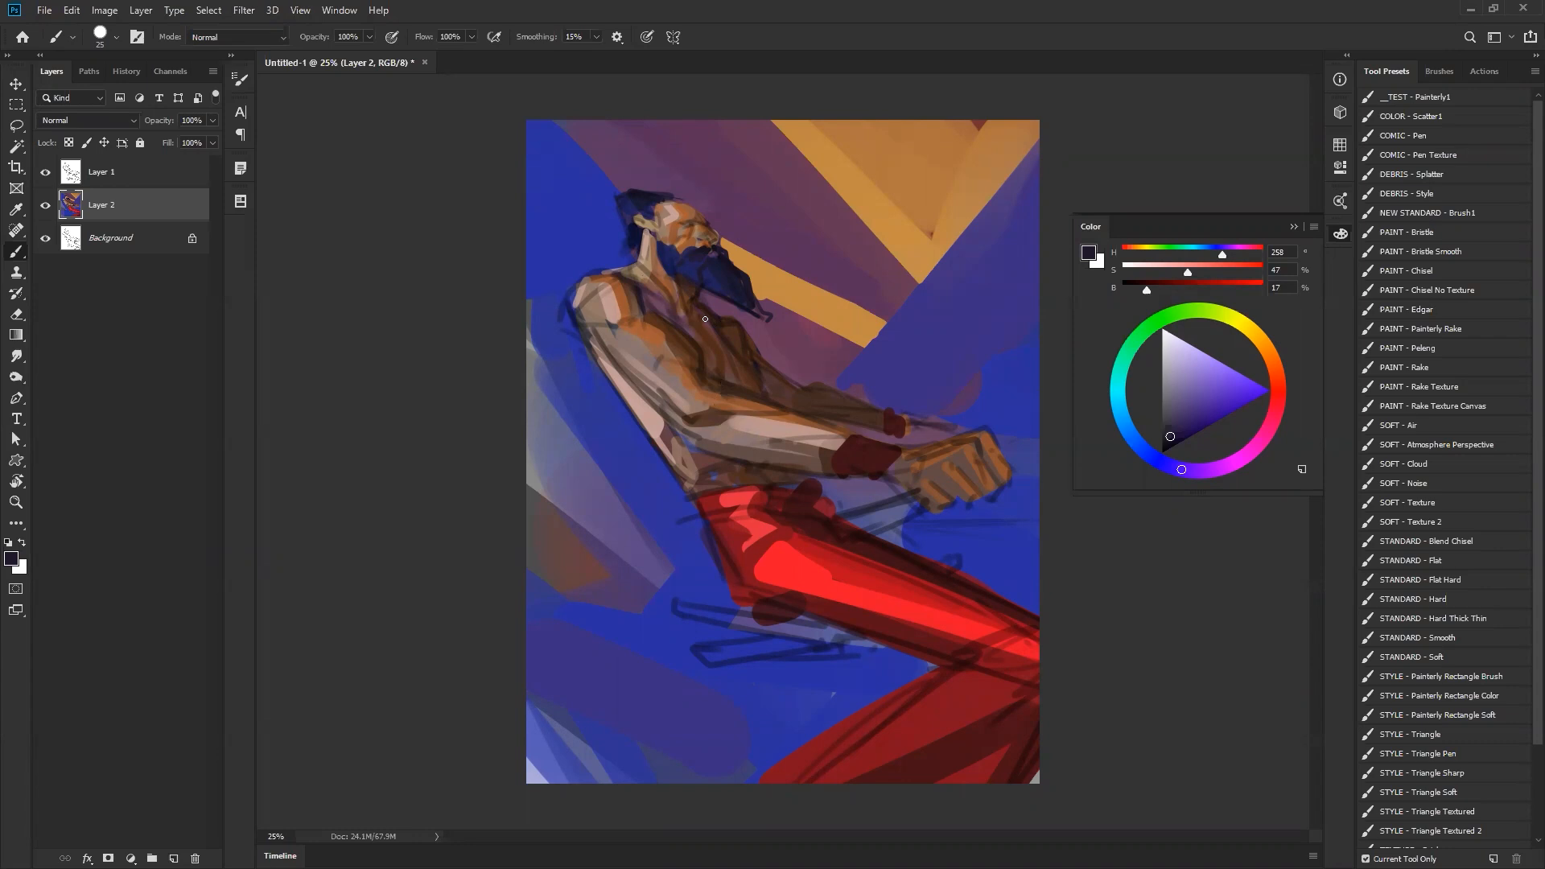
- Paint the rear shoulder edge with pale skin tone H 9, S 23, B 76 at 30 px and sample background blue H 236, S 76, B 64
alt+click(650, 412)
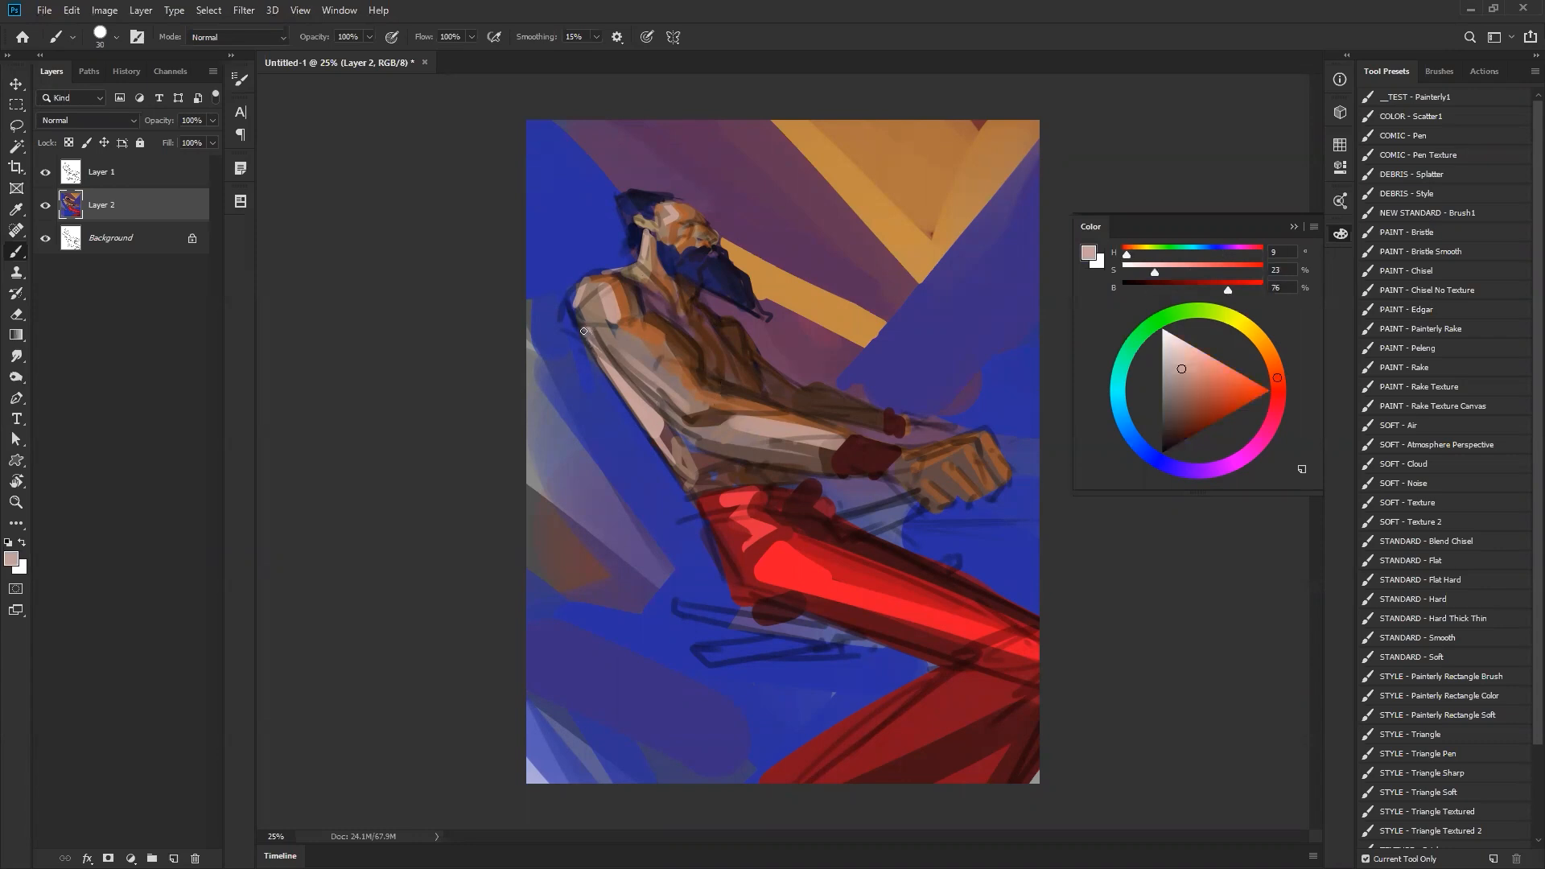
drag(577, 286, 571, 305)
alt+click(617, 227)
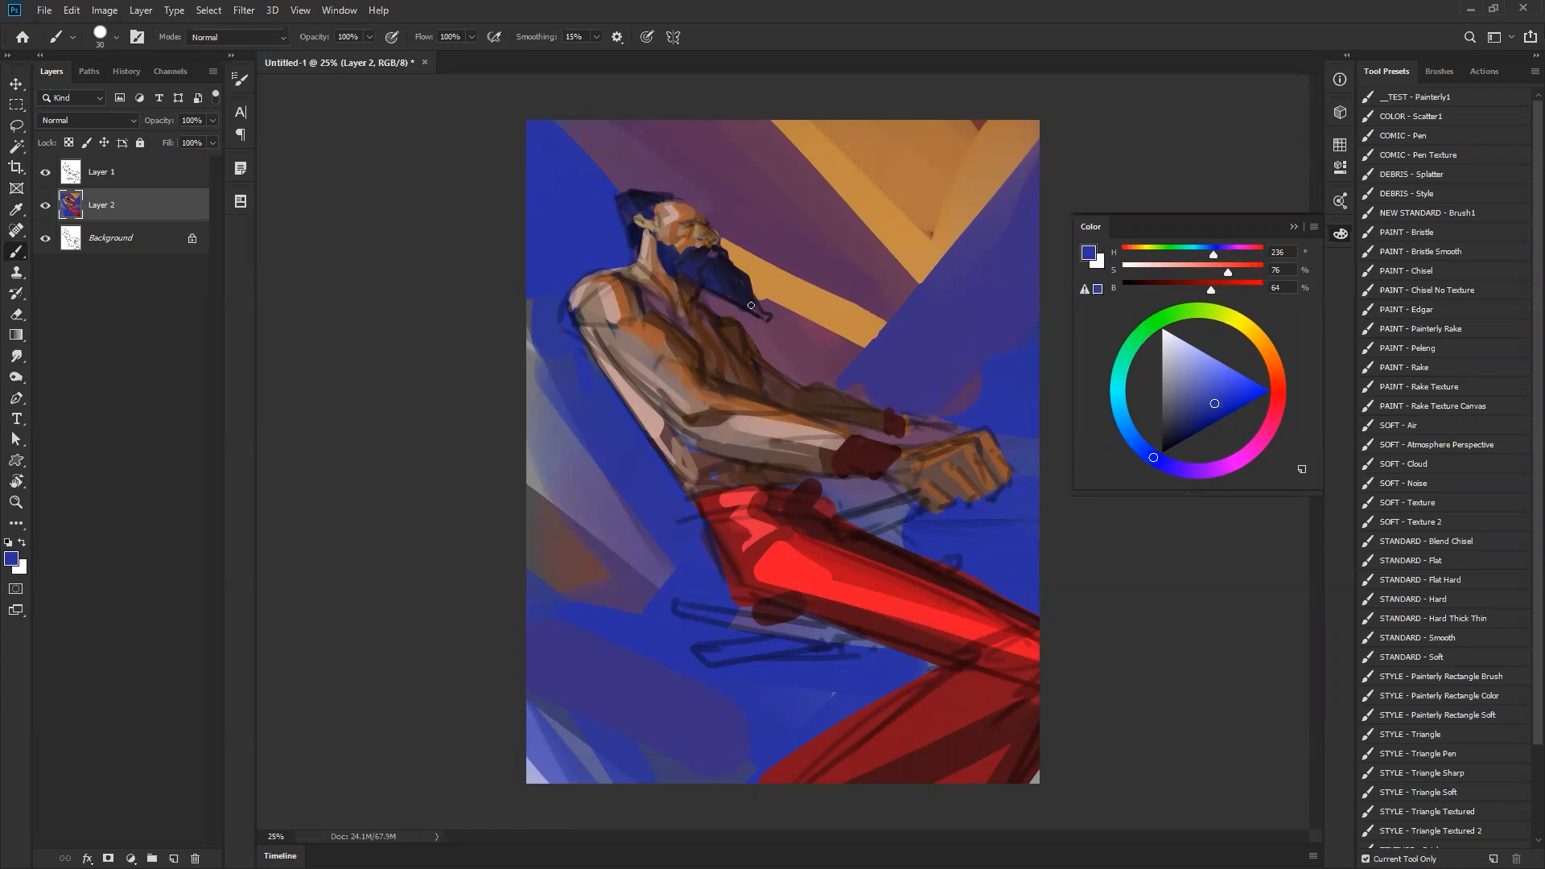
- Try a pale skin tone H 8, S 21, B 71 along the upper arm in the unmirrored view
alt+click(834, 439)
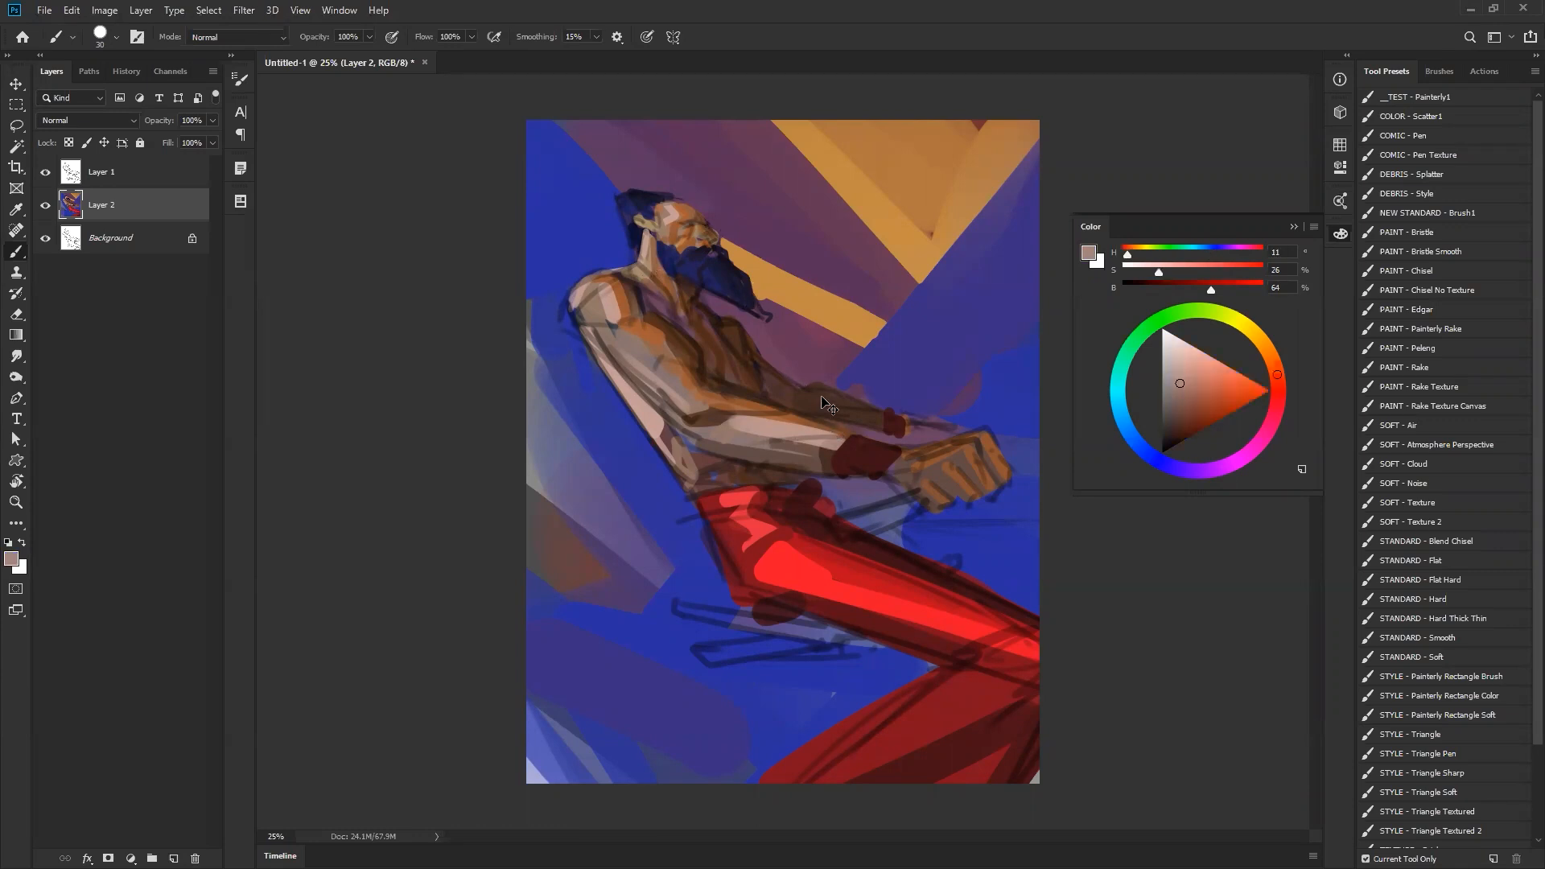
key(ctrl+shift+h)
alt+click(851, 432)
drag(871, 398, 934, 351)
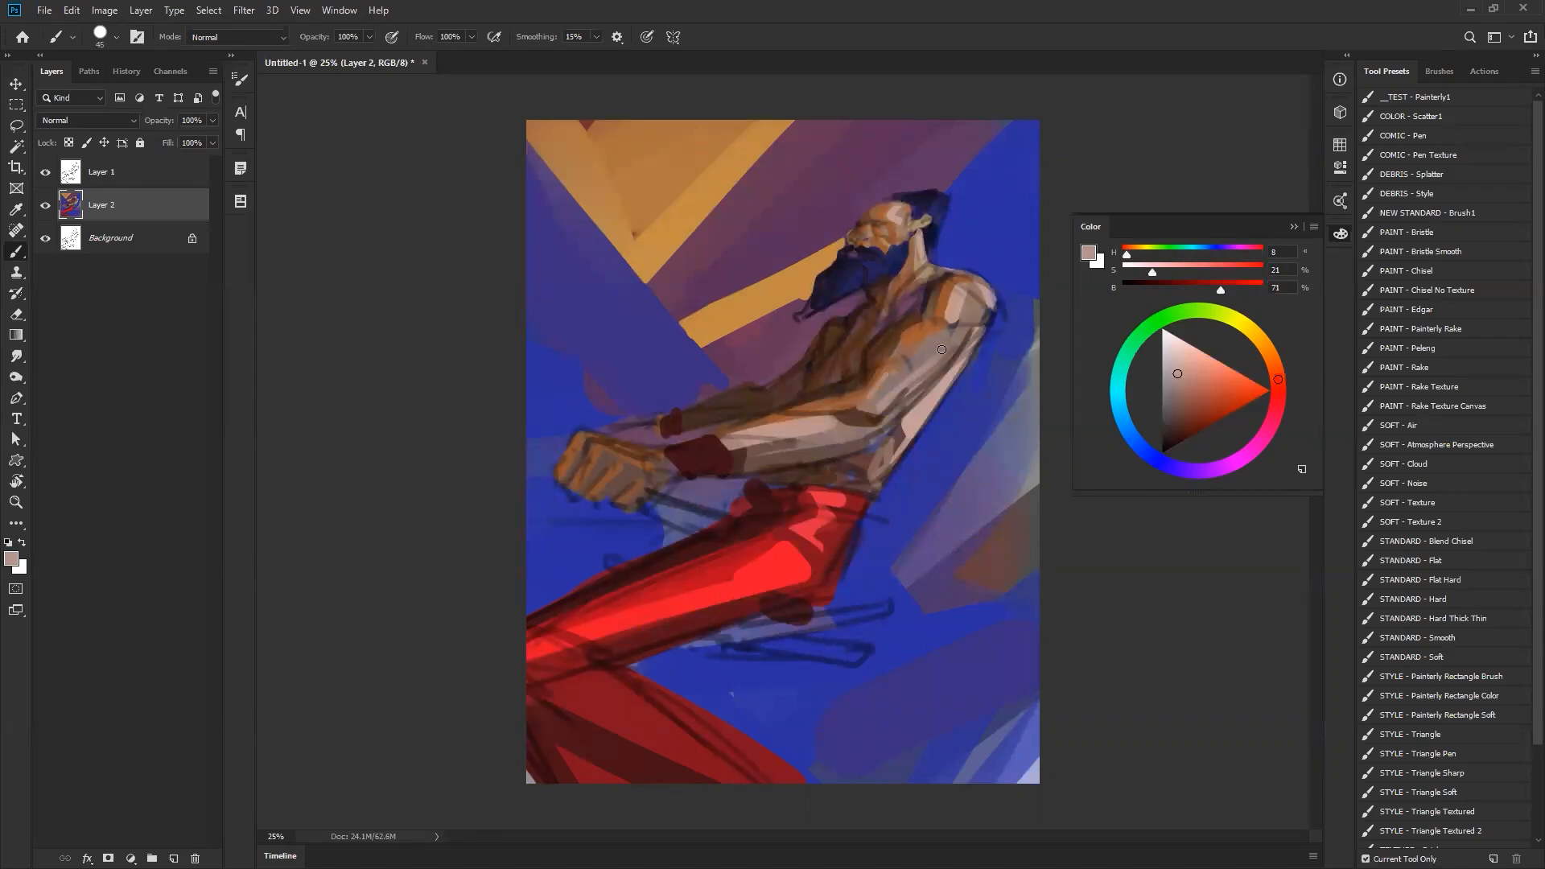
key(ctrl+z)
- Mix bright orange H 27, S 72, B 87, enlarge the brush to 90 px, and try the colour on the neck
key(bracketright)
key(bracketright)
key(bracketright)
key(bracketright)
click(1208, 364)
click(1270, 353)
click(1229, 383)
key(bracketright)
key(bracketright)
key(bracketright)
drag(903, 275, 897, 288)
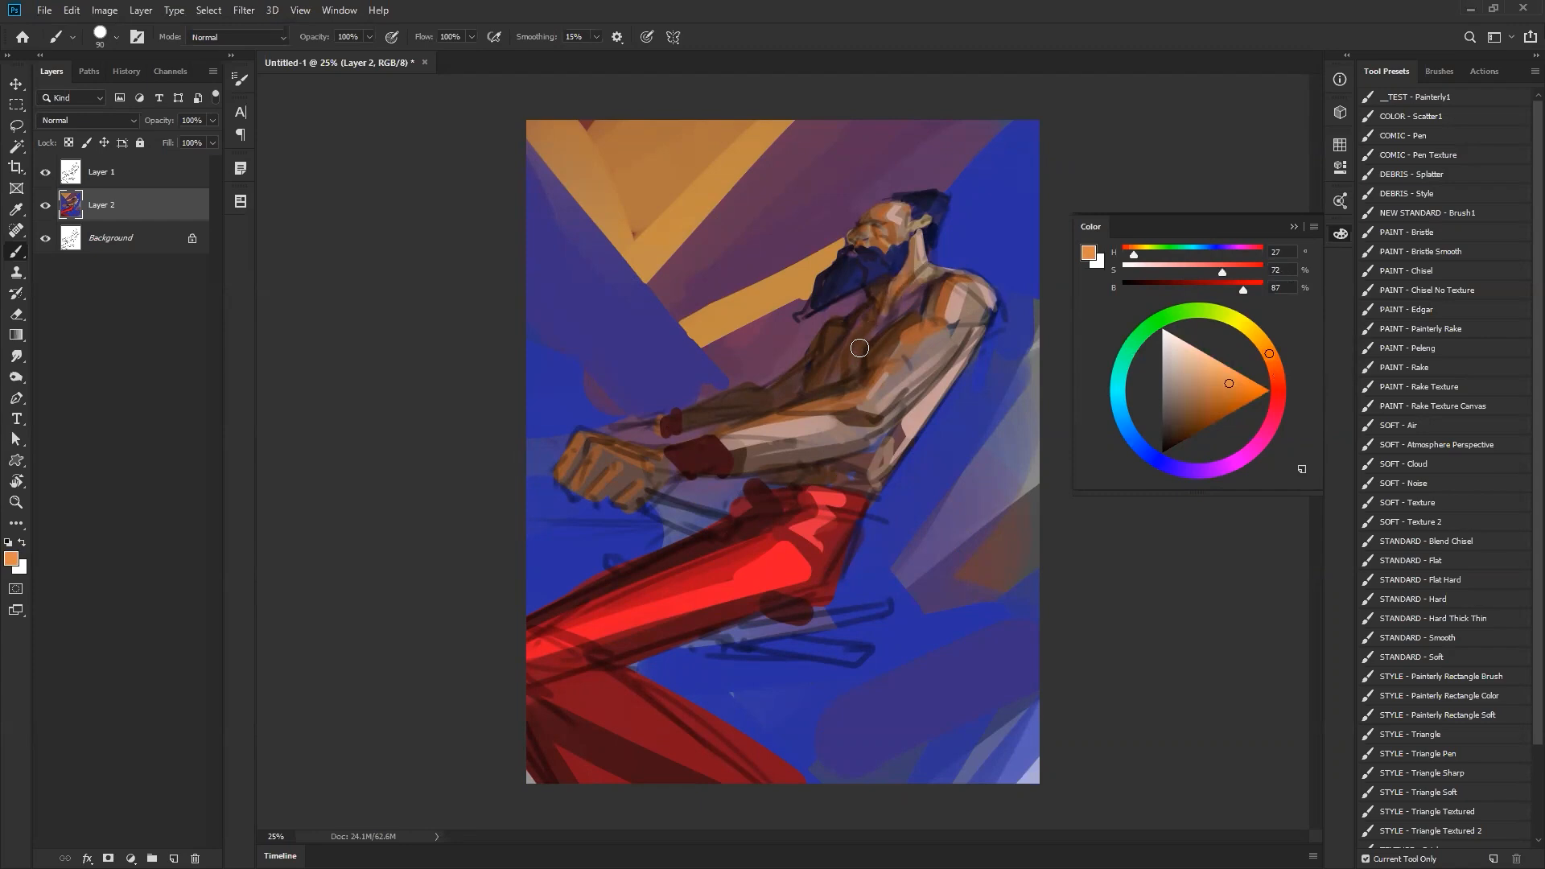
key(ctrl+z)
- Paint warm orange H 27, S 72, B 87 accents on the forearm and waist with the 90 px brush, flipping the canvas between strokes
drag(795, 413, 860, 409)
drag(724, 449, 795, 451)
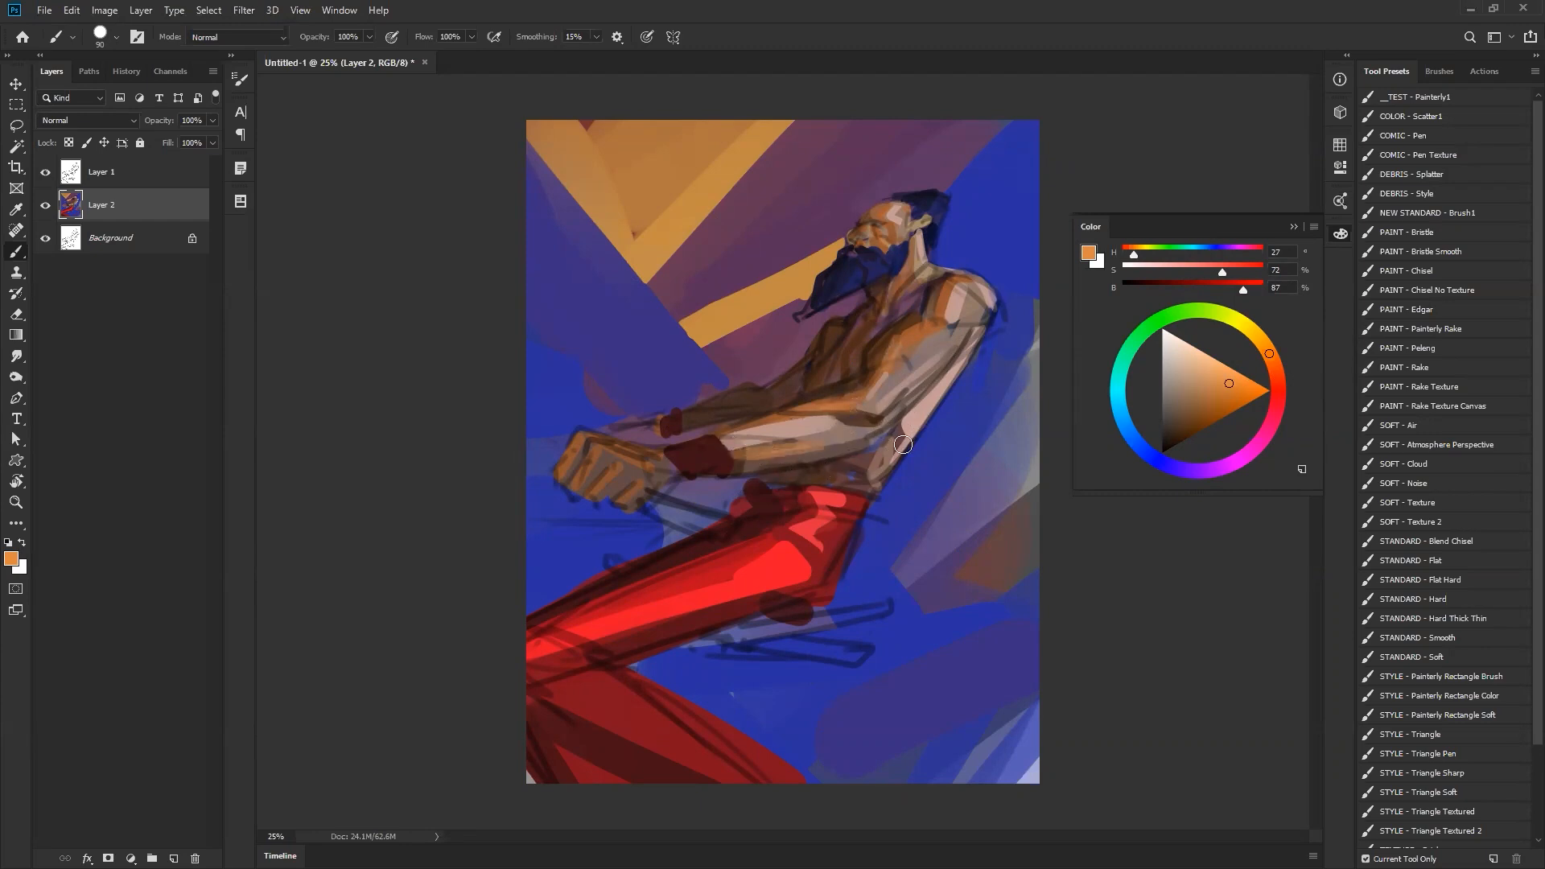
key(ctrl+shift+h)
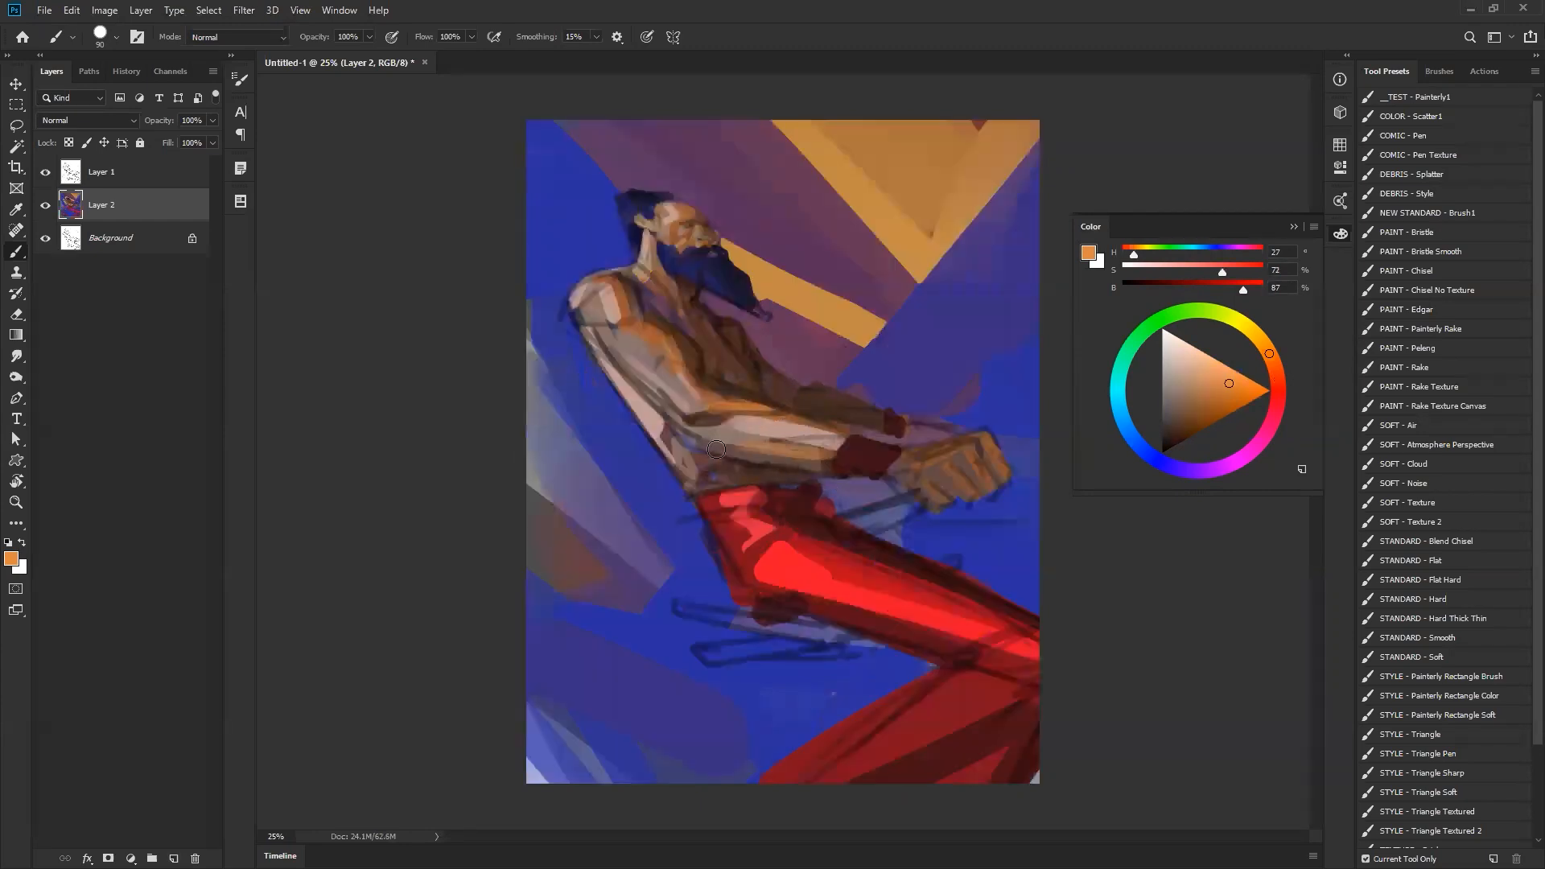
mouse_move(701, 461)
mouse_down()
mouse_move(691, 481)
mouse_move(723, 472)
mouse_up()
key(ctrl+shift+h)
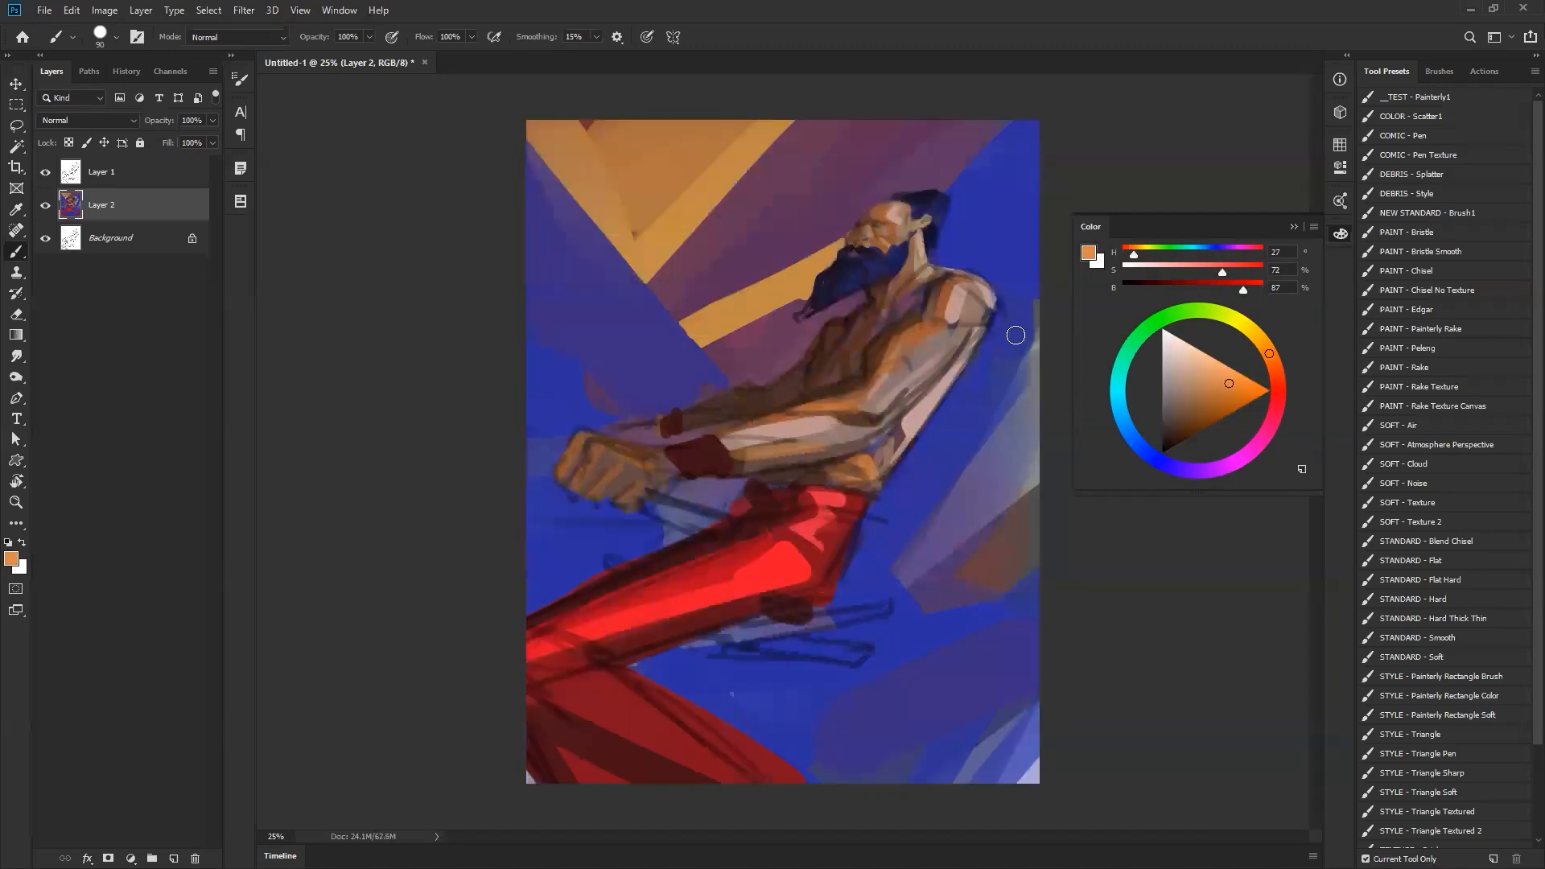
- Reduce the brush to 25 px, mirror the canvas, and sample dark navy H 240, S 53, B 19 from the beard
key(bracketleft)
key(bracketleft)
key(bracketleft)
key(bracketleft)
key(bracketleft)
key(ctrl+shift+h)
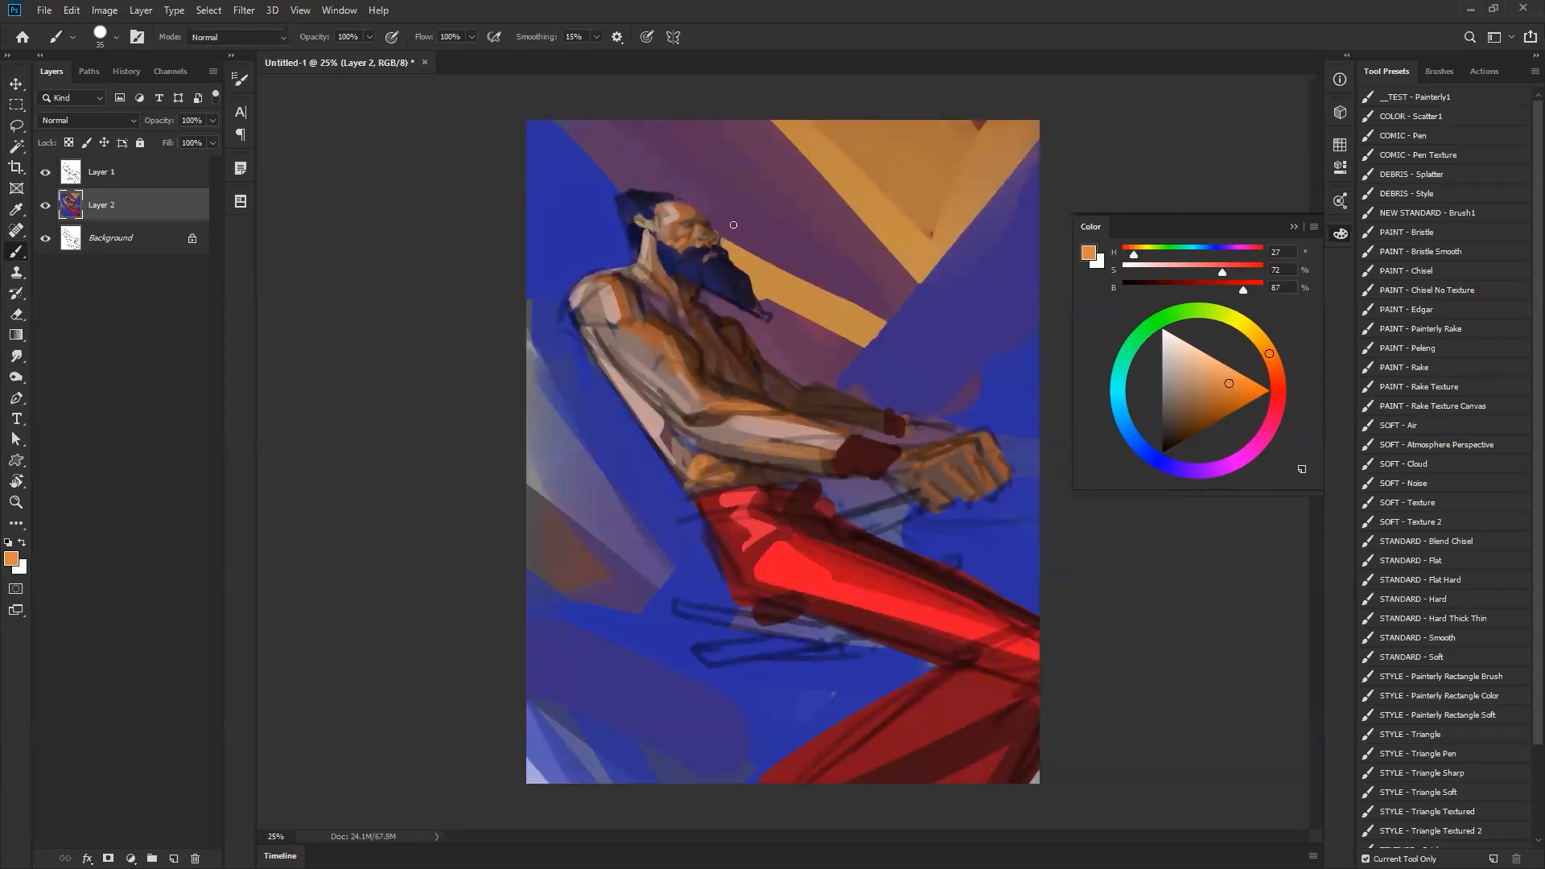
alt+click(710, 257)
key(bracketleft)
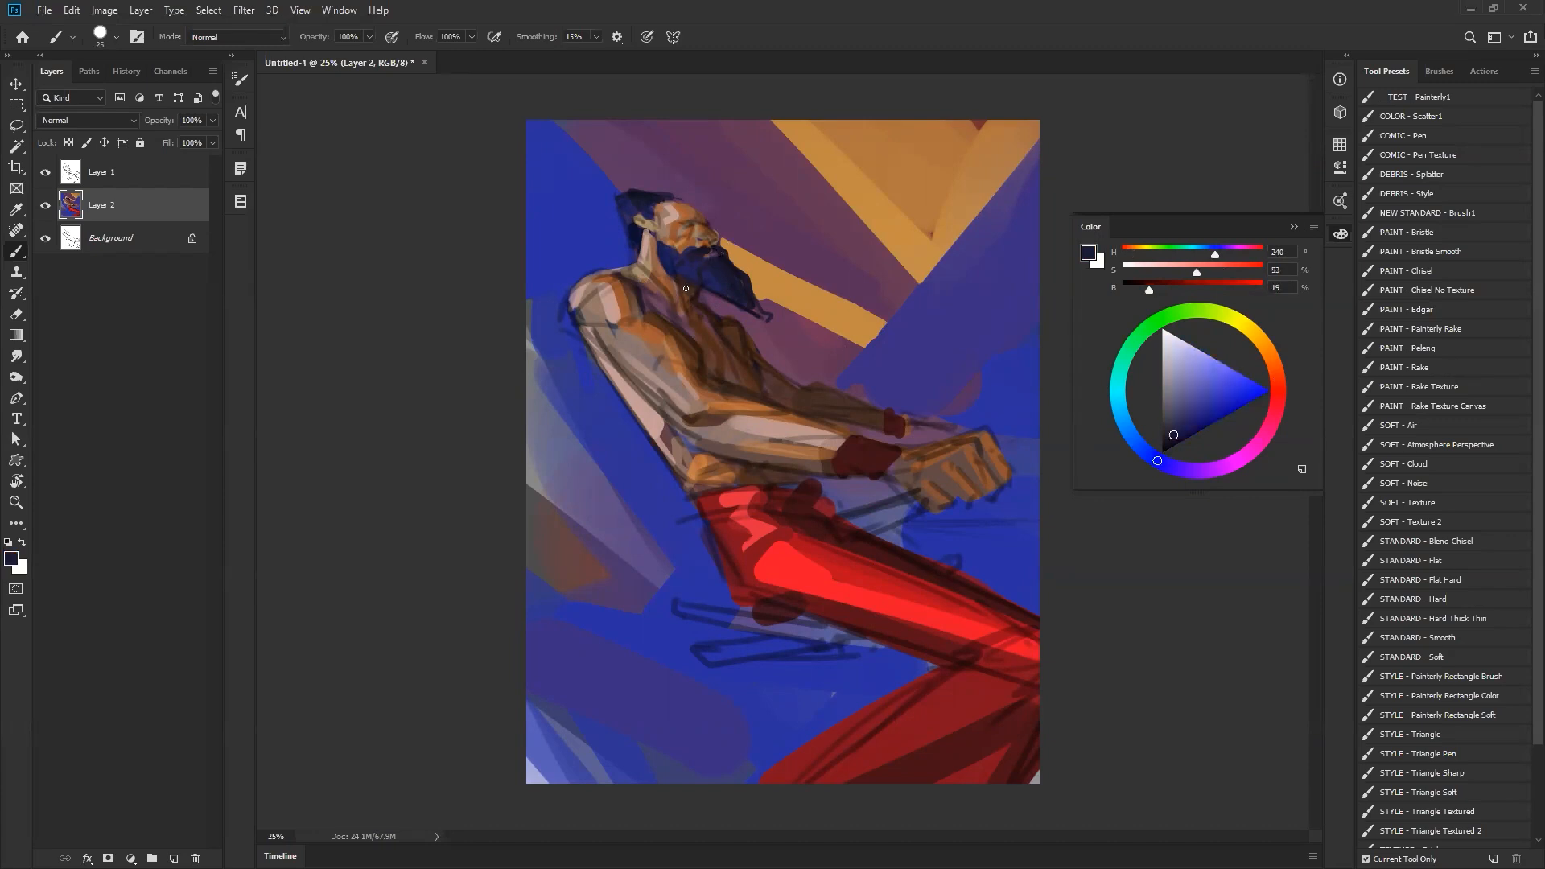
- Reshape the top and front of the hair with near-black H 236, S 50, B 11 and sample background purple H 292, S 44, B 38
alt+click(644, 231)
alt+click(648, 201)
alt+click(648, 195)
drag(668, 196, 683, 201)
alt+click(686, 180)
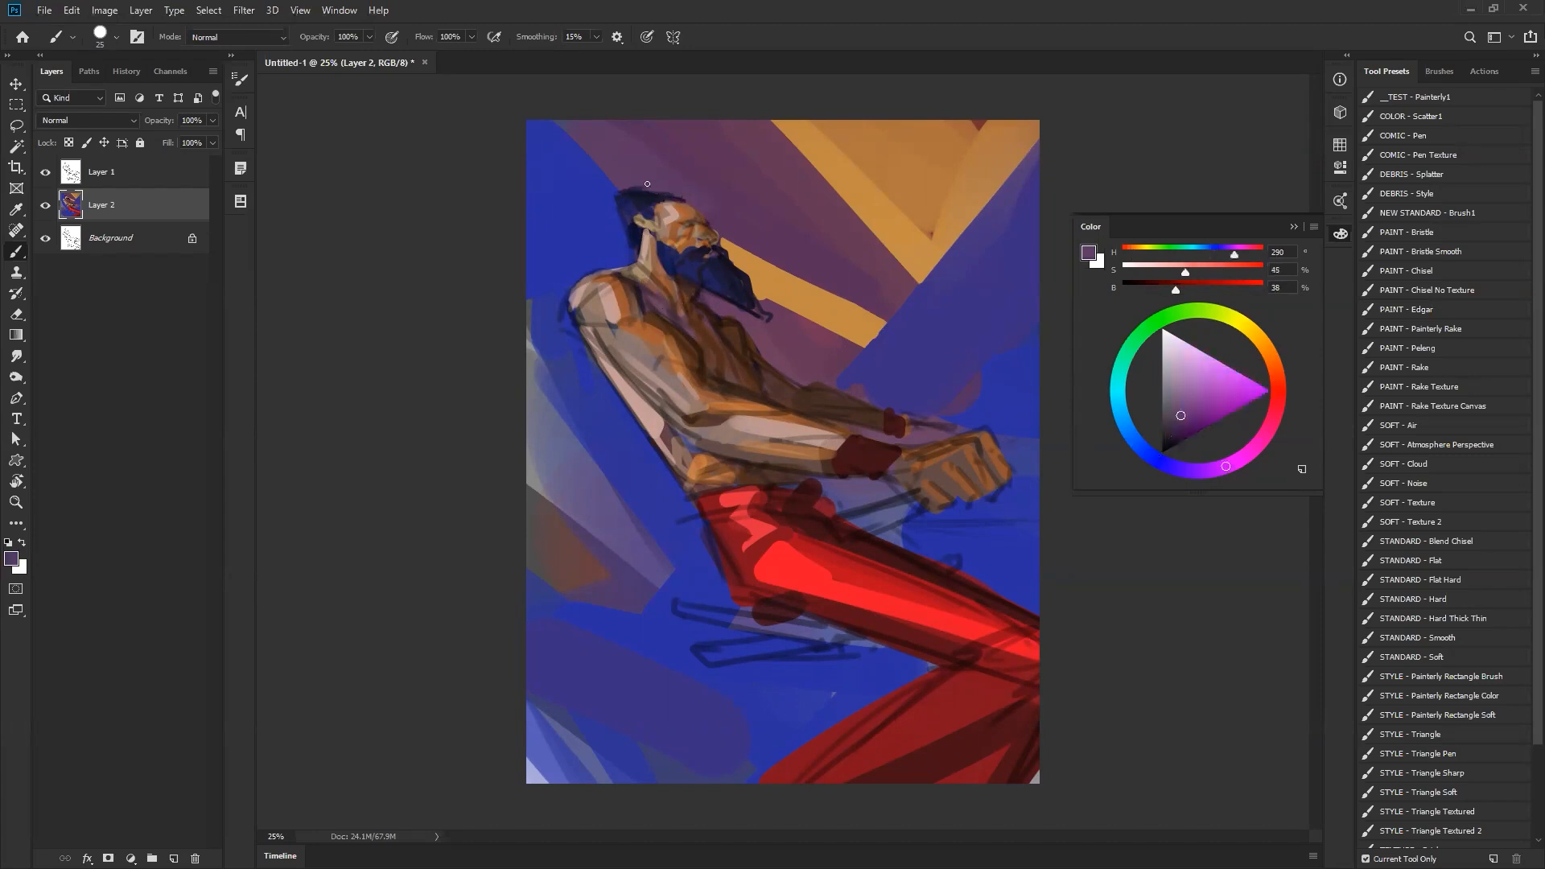
alt+click(649, 187)
mouse_move(635, 188)
mouse_down()
mouse_move(670, 190)
mouse_move(678, 212)
mouse_move(681, 195)
mouse_up()
key(ctrl+z)
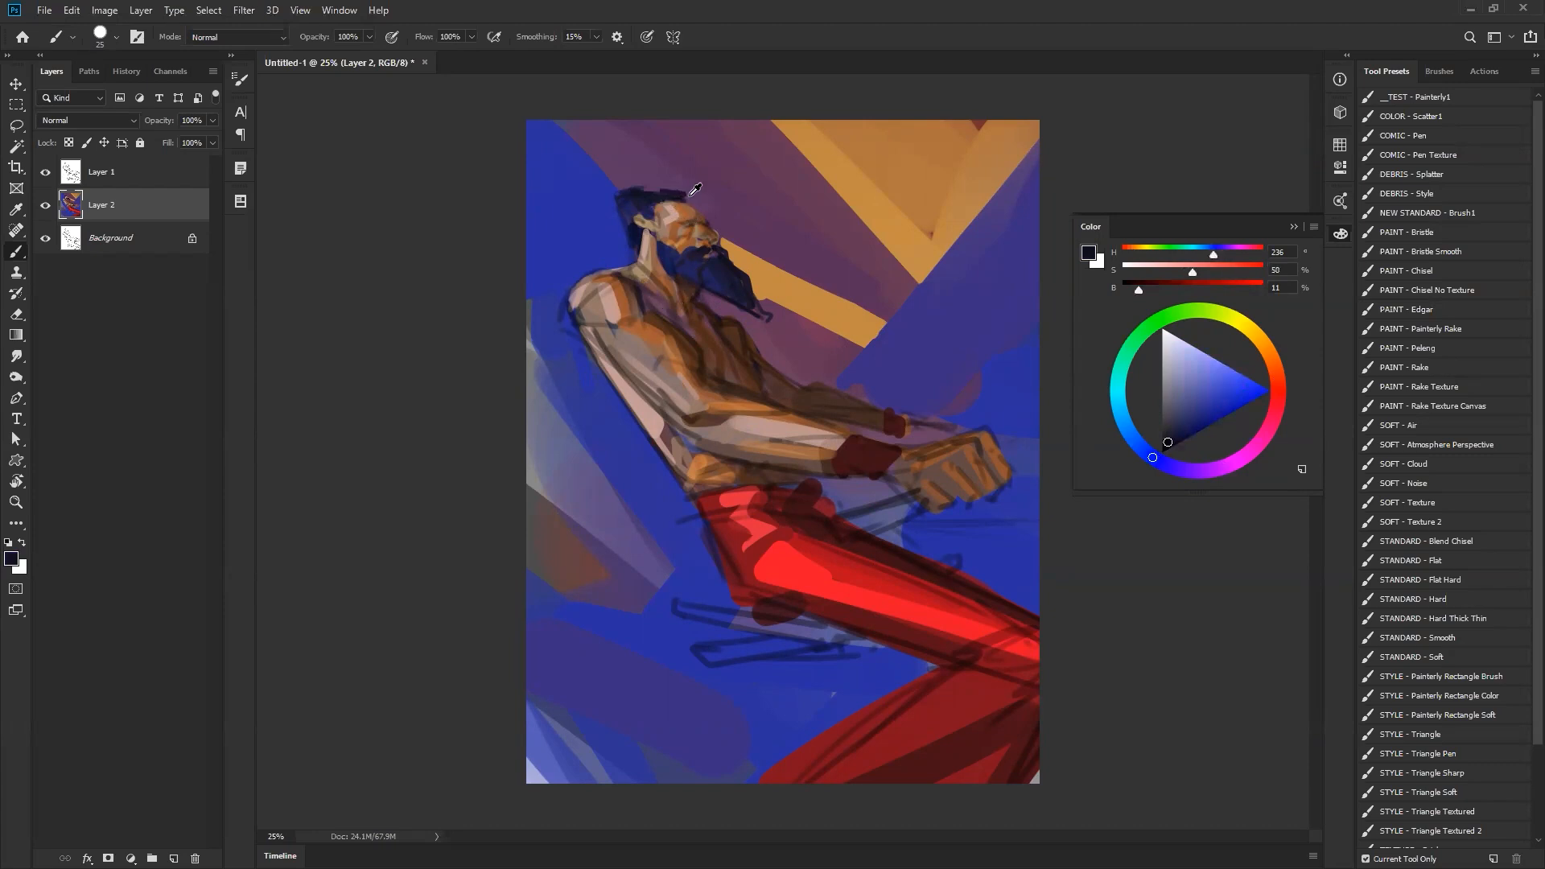
alt+click(688, 193)
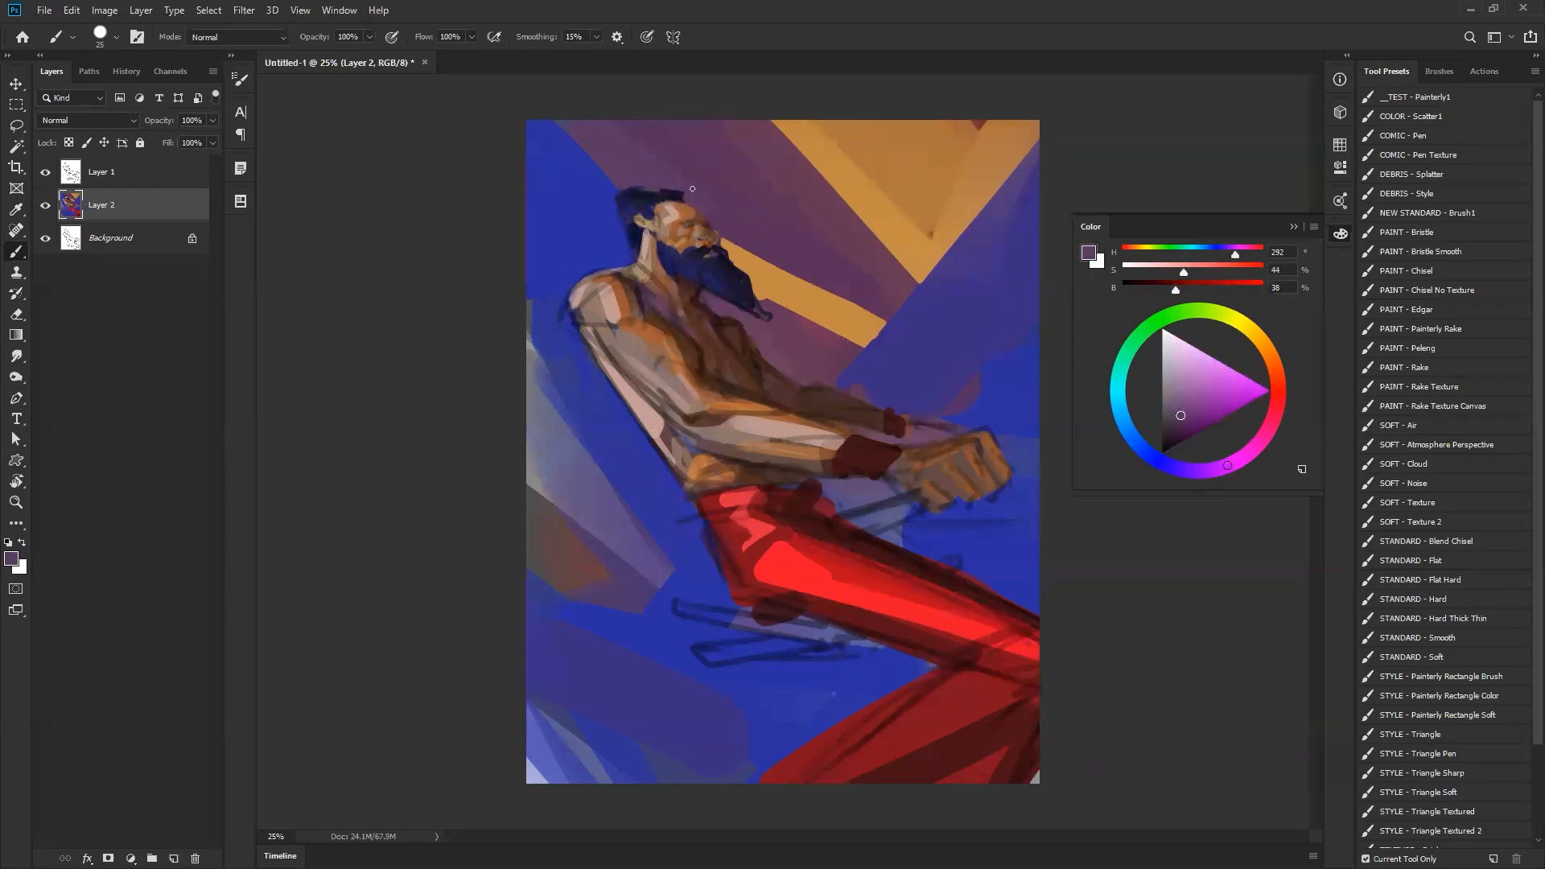
- Examine the whole painting in unmirrored view at 12.5% zoom and return to 25%
alt+click(687, 302)
alt+click(683, 326)
key(ctrl+shift+h)
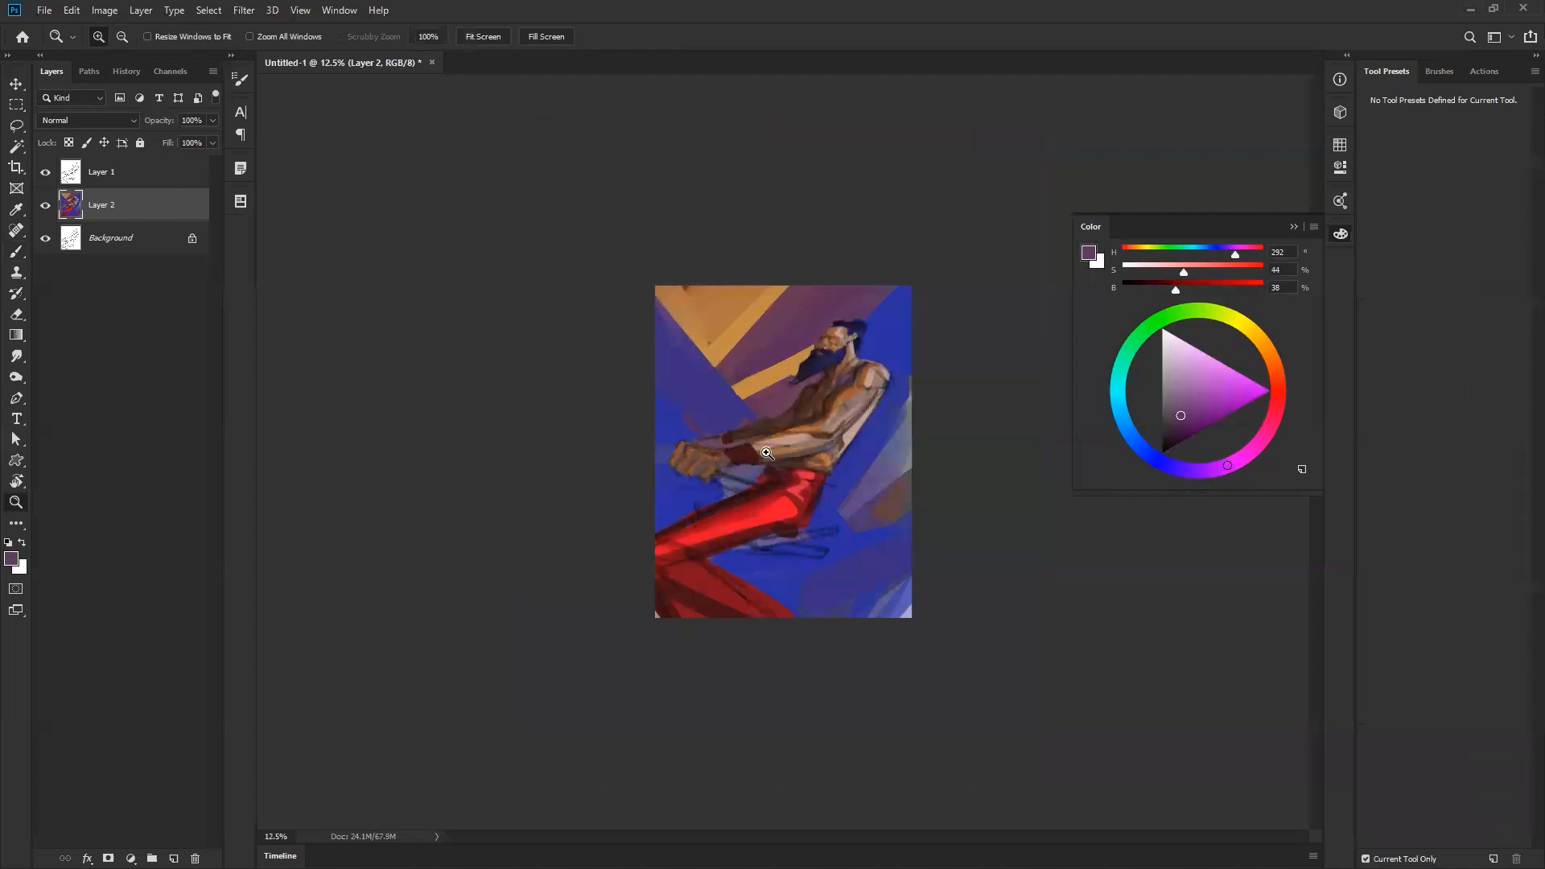
ctrl+click(768, 454)
ctrl+click(791, 471)
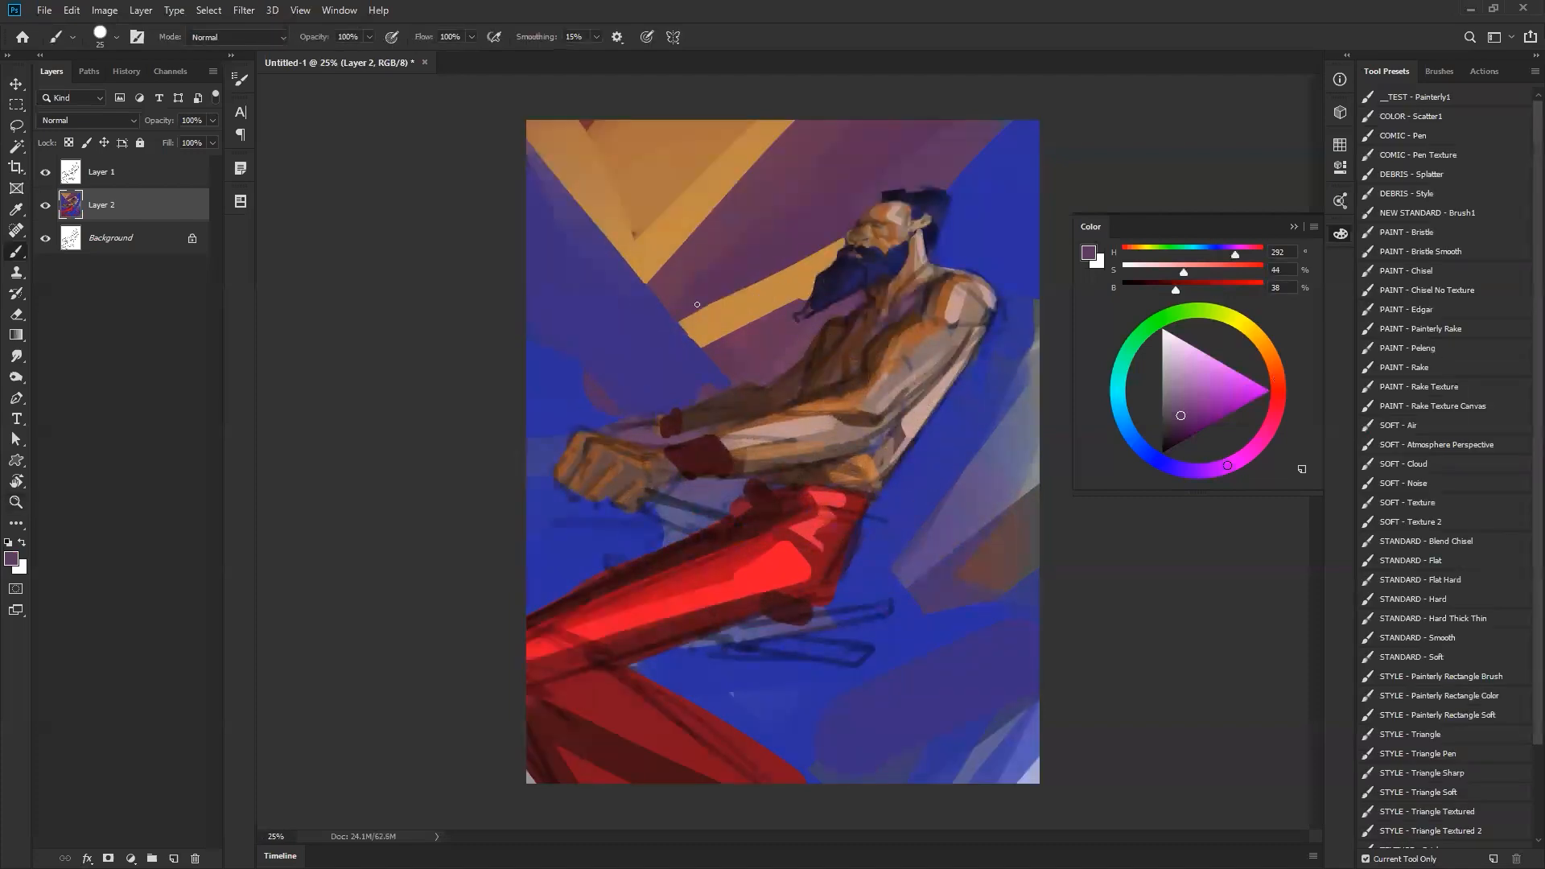
- Try bright orange H 33, S 77, B 98 strokes around the face and beard, enlarging the brush to 70 px
alt+click(843, 244)
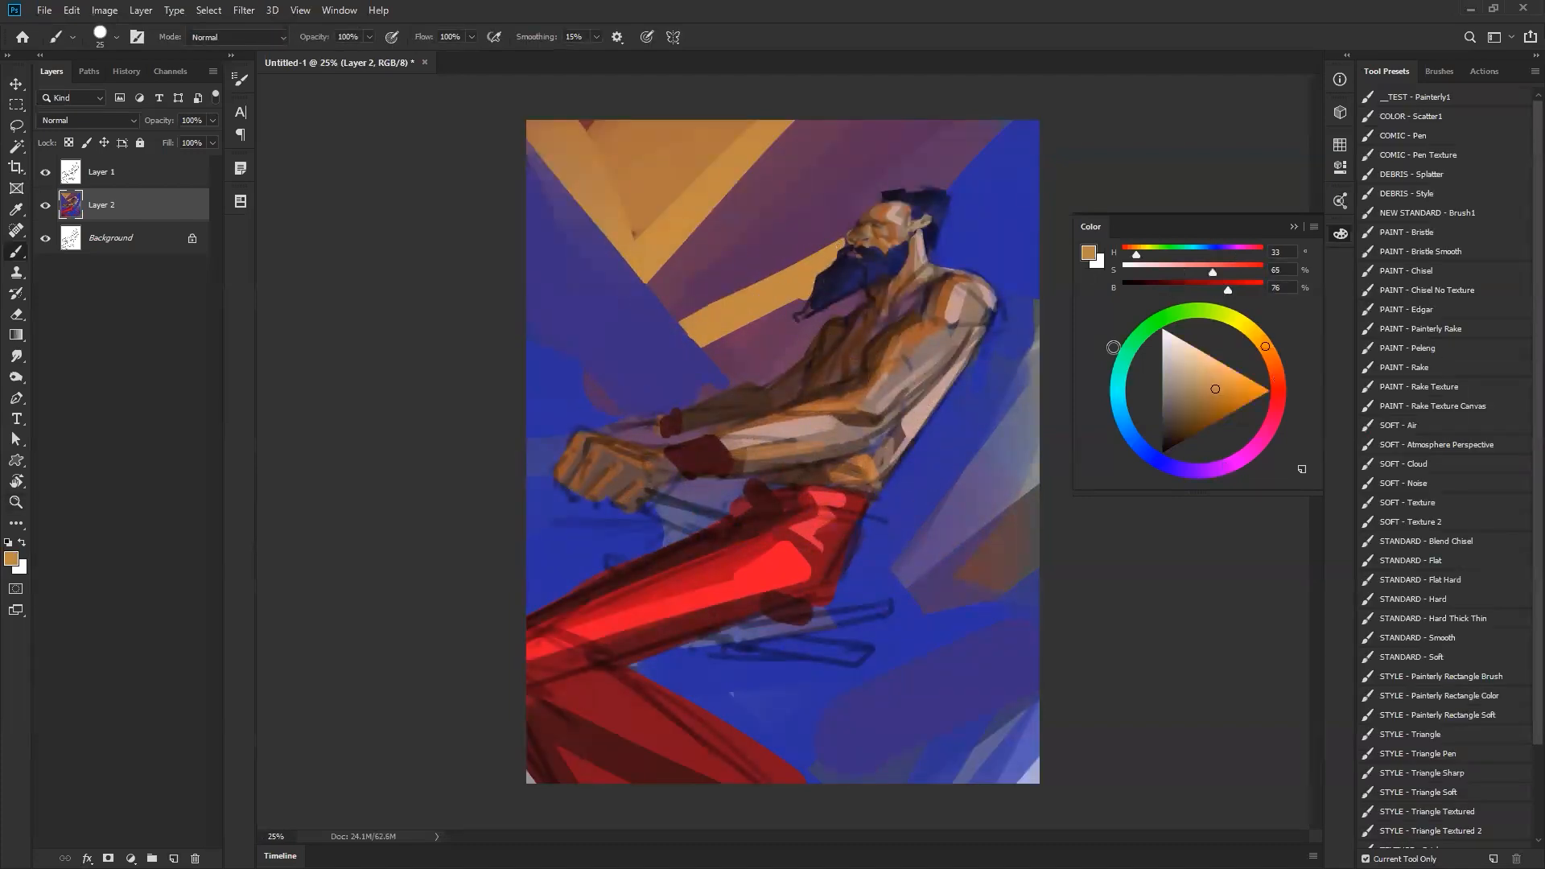
drag(1235, 383, 1243, 377)
key(bracketright)
key(bracketright)
mouse_move(841, 239)
mouse_down()
mouse_move(879, 200)
mouse_move(771, 296)
mouse_move(813, 272)
mouse_move(791, 334)
mouse_move(831, 311)
mouse_up()
key(bracketright)
key(bracketright)
key(bracketright)
key(bracketright)
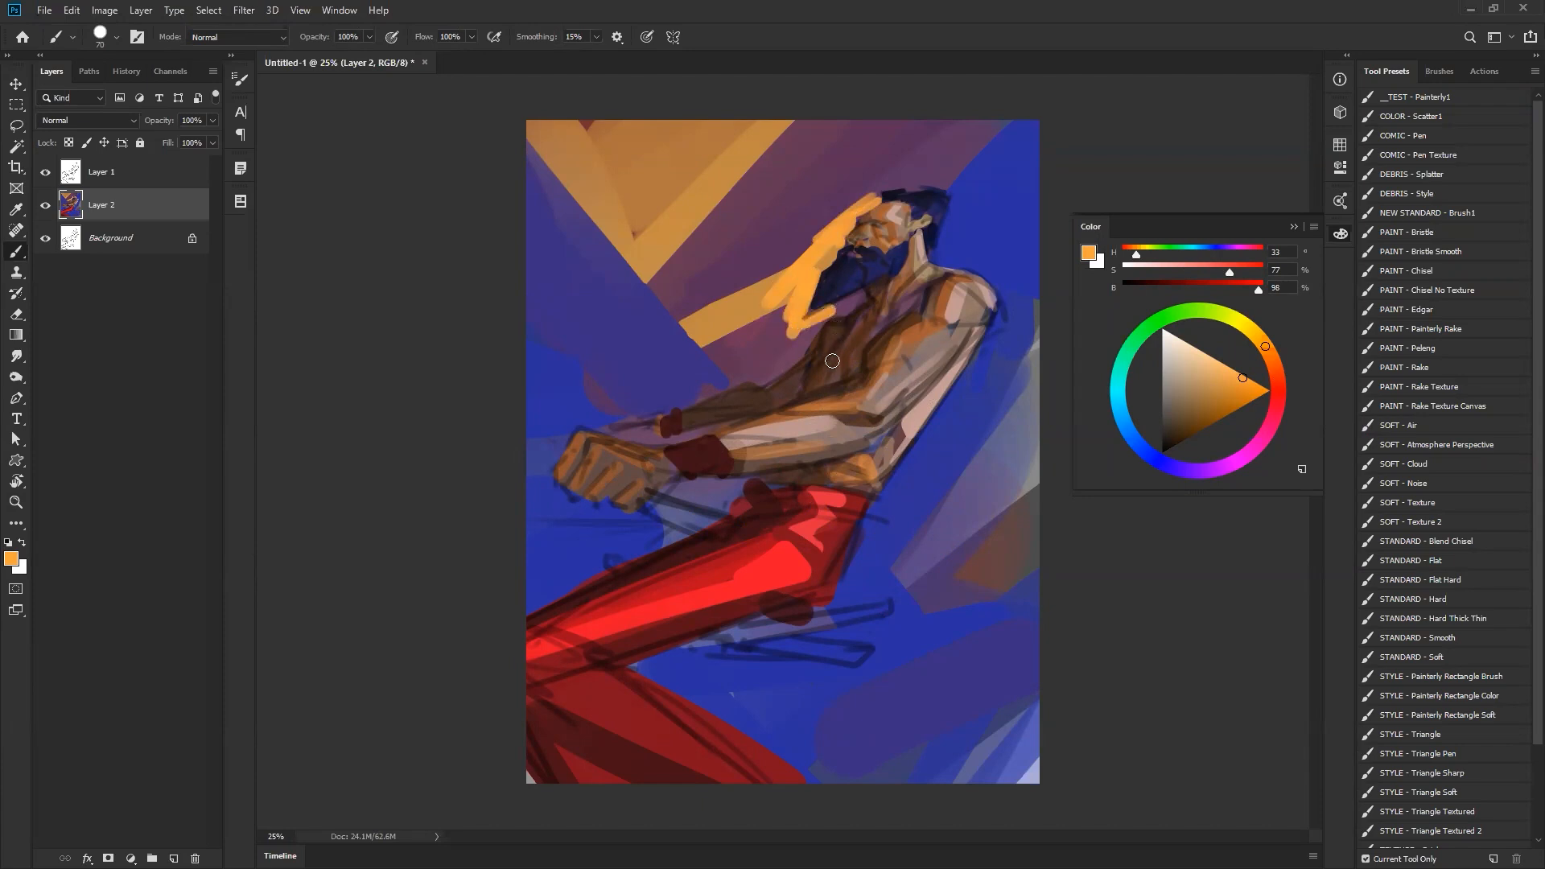
- Mirror the canvas and paint blue H 236, S 76, B 64 over the background behind the figure's back, enlarging the brush to 600 px
key(ctrl+shift+h)
key(ctrl+shift+h)
key(ctrl+shift+h)
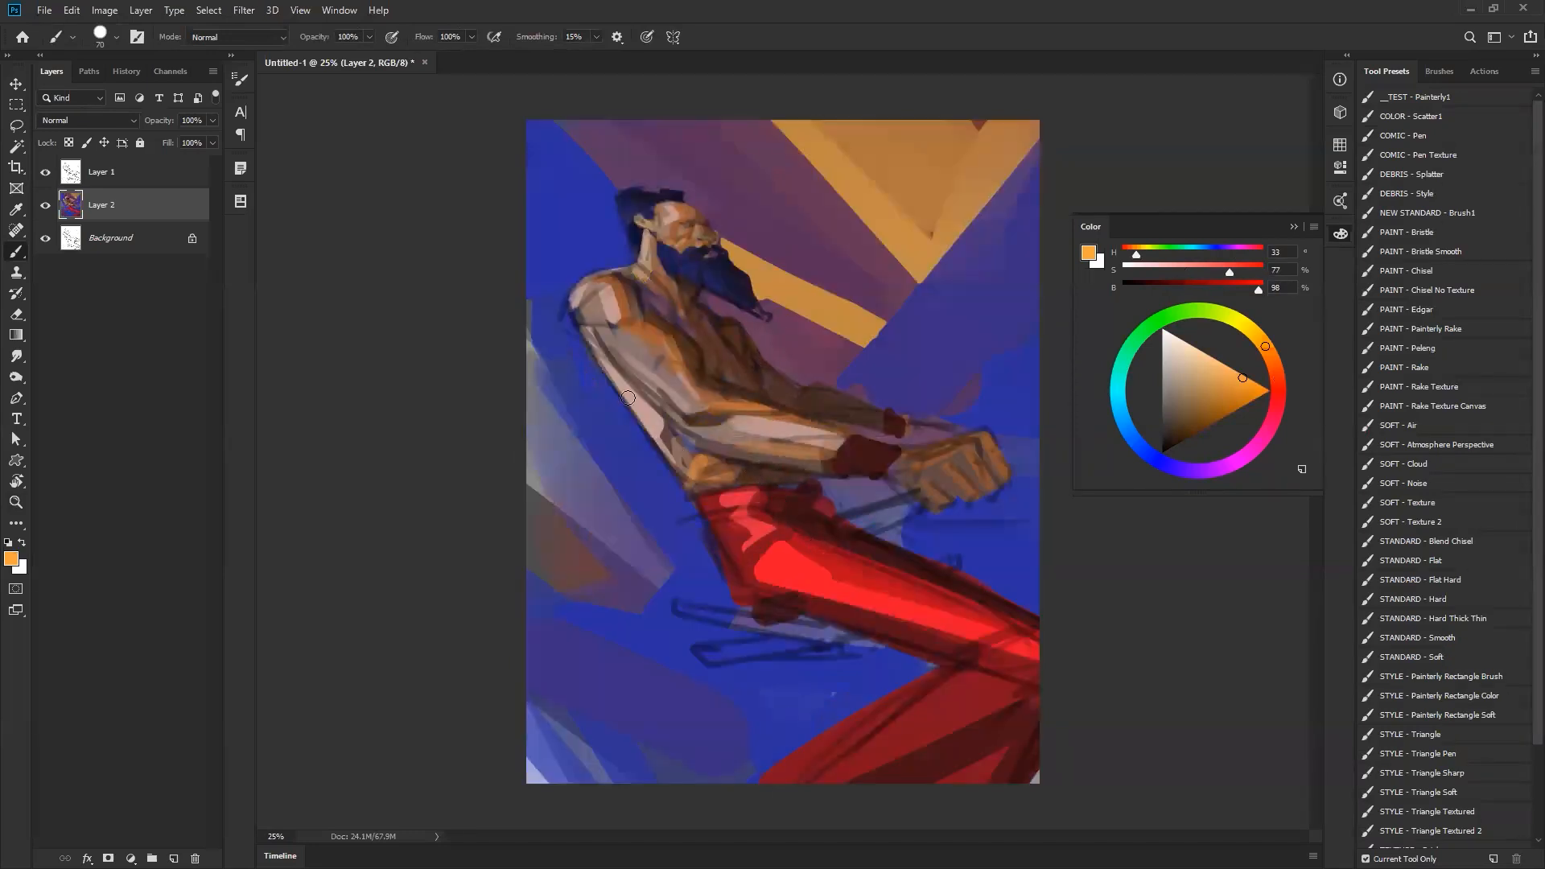
alt+click(557, 293)
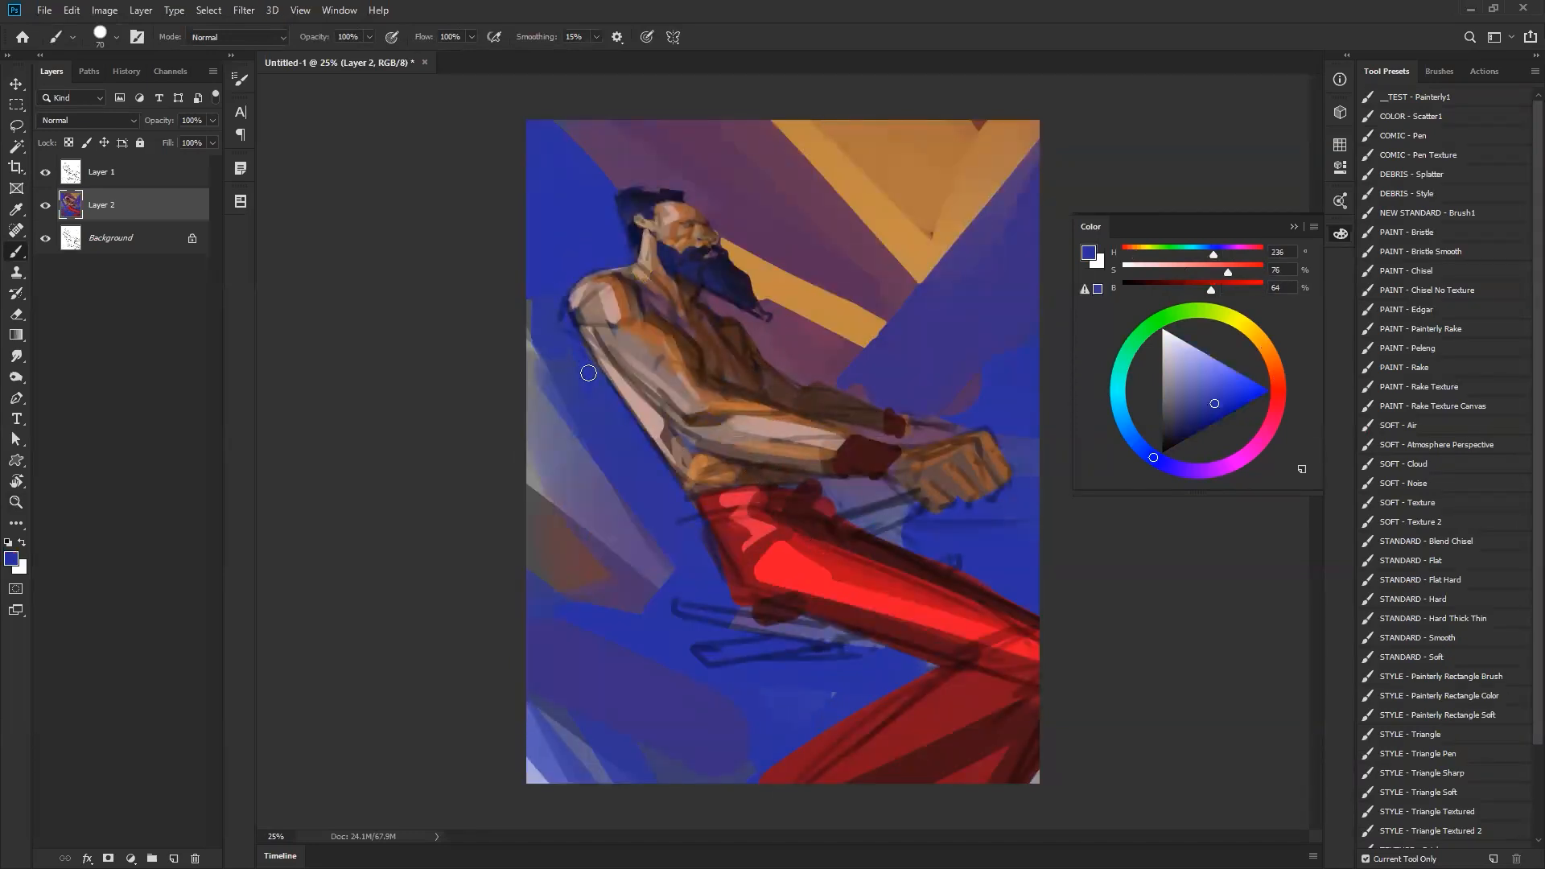
key(])
key(])
key(])
key(])
key(])
key(])
drag(528, 321, 619, 517)
key(])
key(])
key(])
key(])
key(])
key(])
mouse_move(556, 455)
mouse_down()
mouse_move(630, 533)
mouse_move(649, 598)
mouse_up()
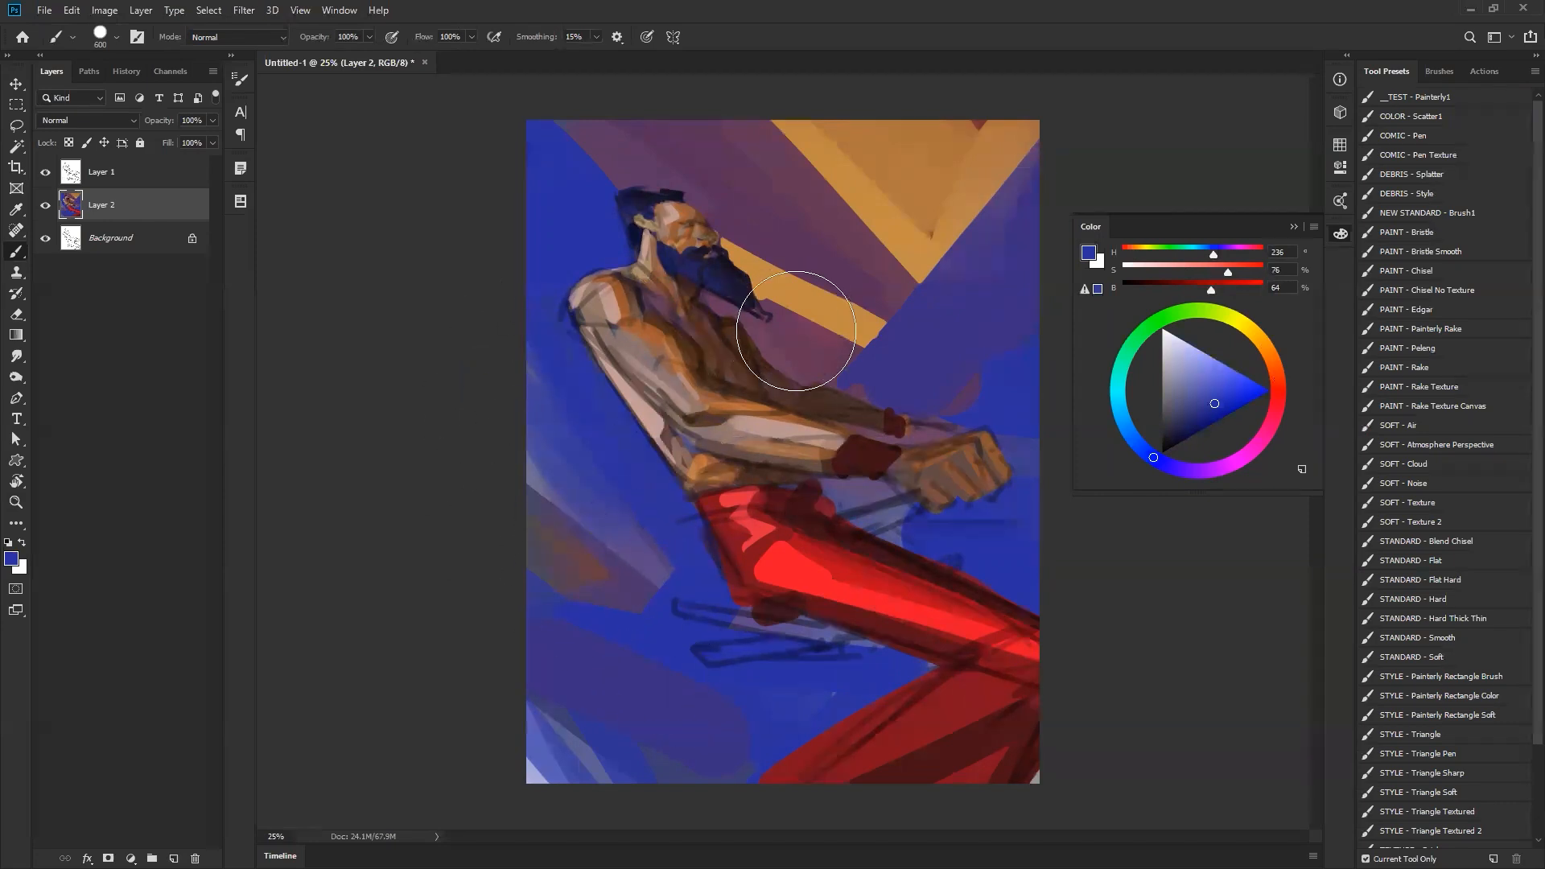
- Mirror the canvas back and block in the far leg below the hands with dark red H 355, S 72, B 25 at 90 px
key(ctrl+shift+h)
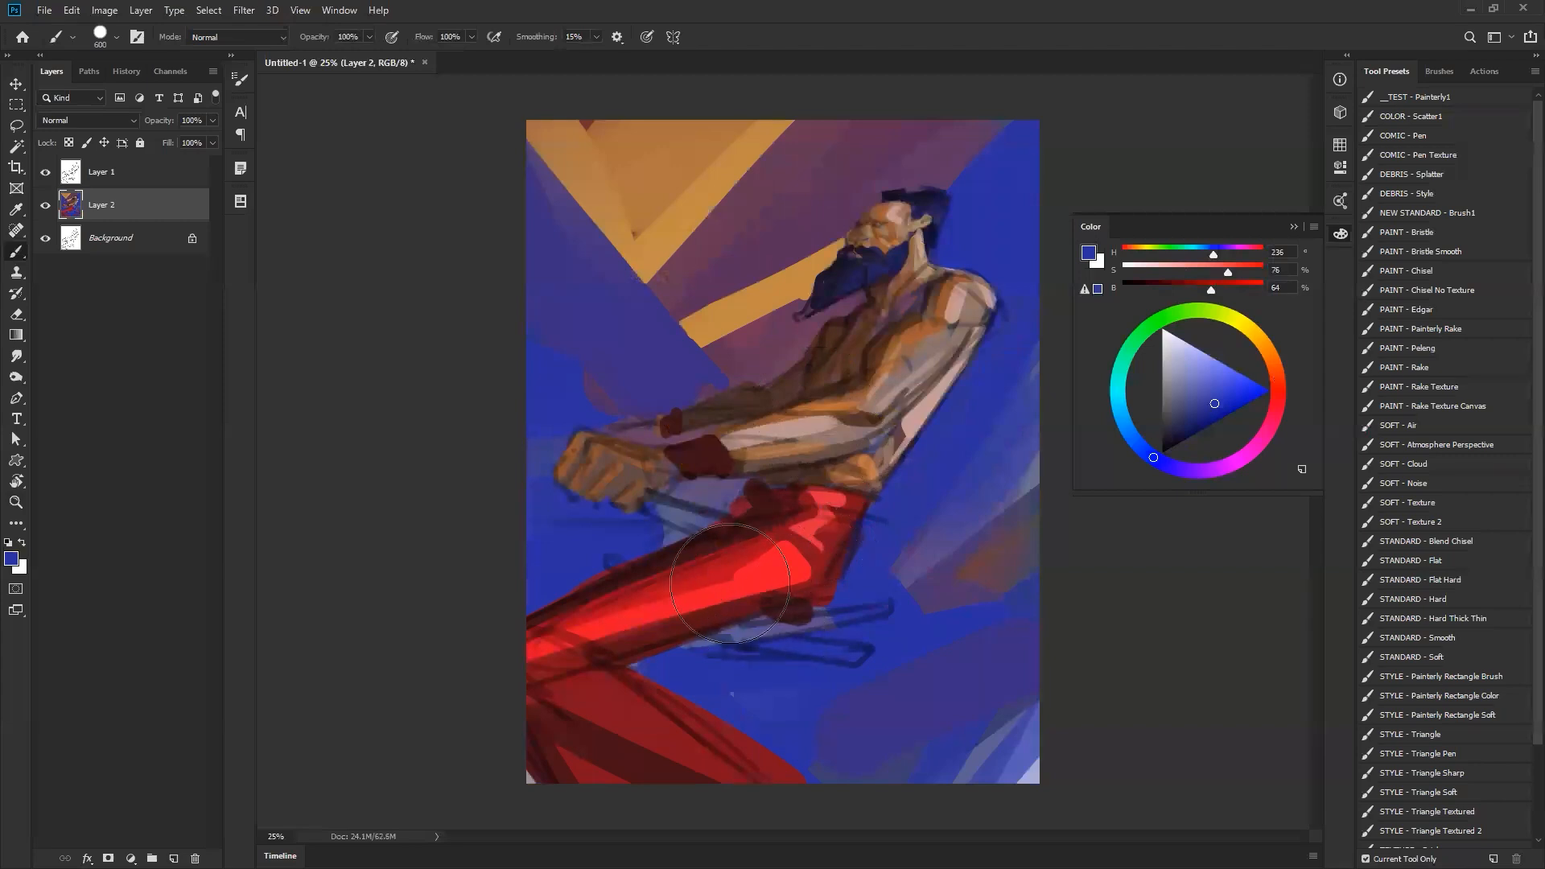
alt+click(713, 536)
key([)
key([)
key([)
key([)
key([)
key([)
key([)
key([)
key([)
key([)
mouse_move(655, 528)
mouse_down()
mouse_move(501, 531)
mouse_move(633, 550)
mouse_move(573, 530)
mouse_move(676, 533)
mouse_move(659, 541)
mouse_move(687, 528)
mouse_up()
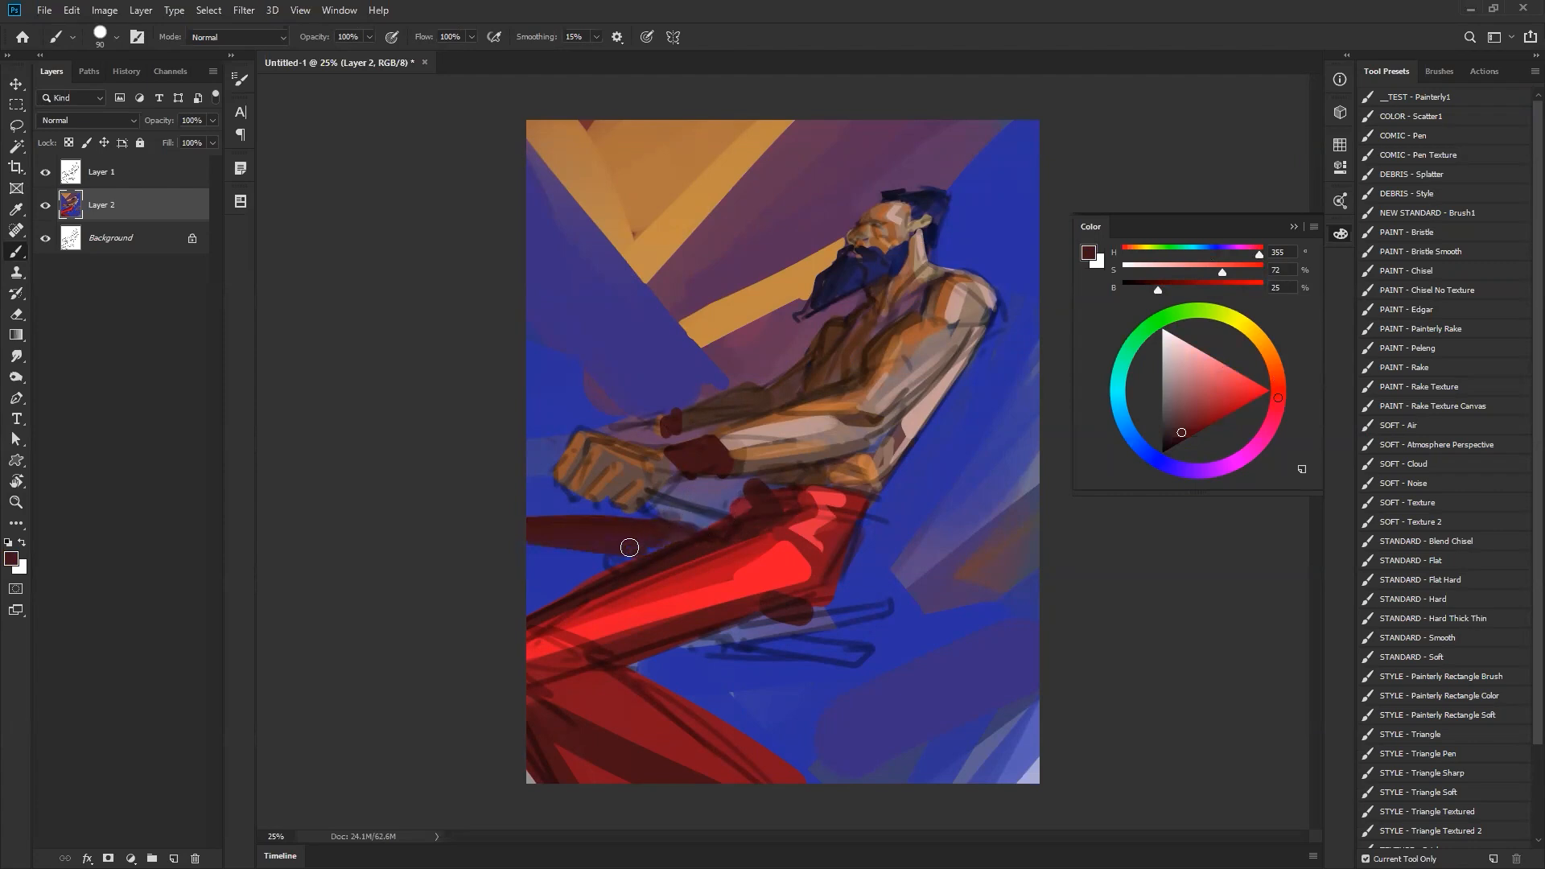
drag(535, 551, 568, 607)
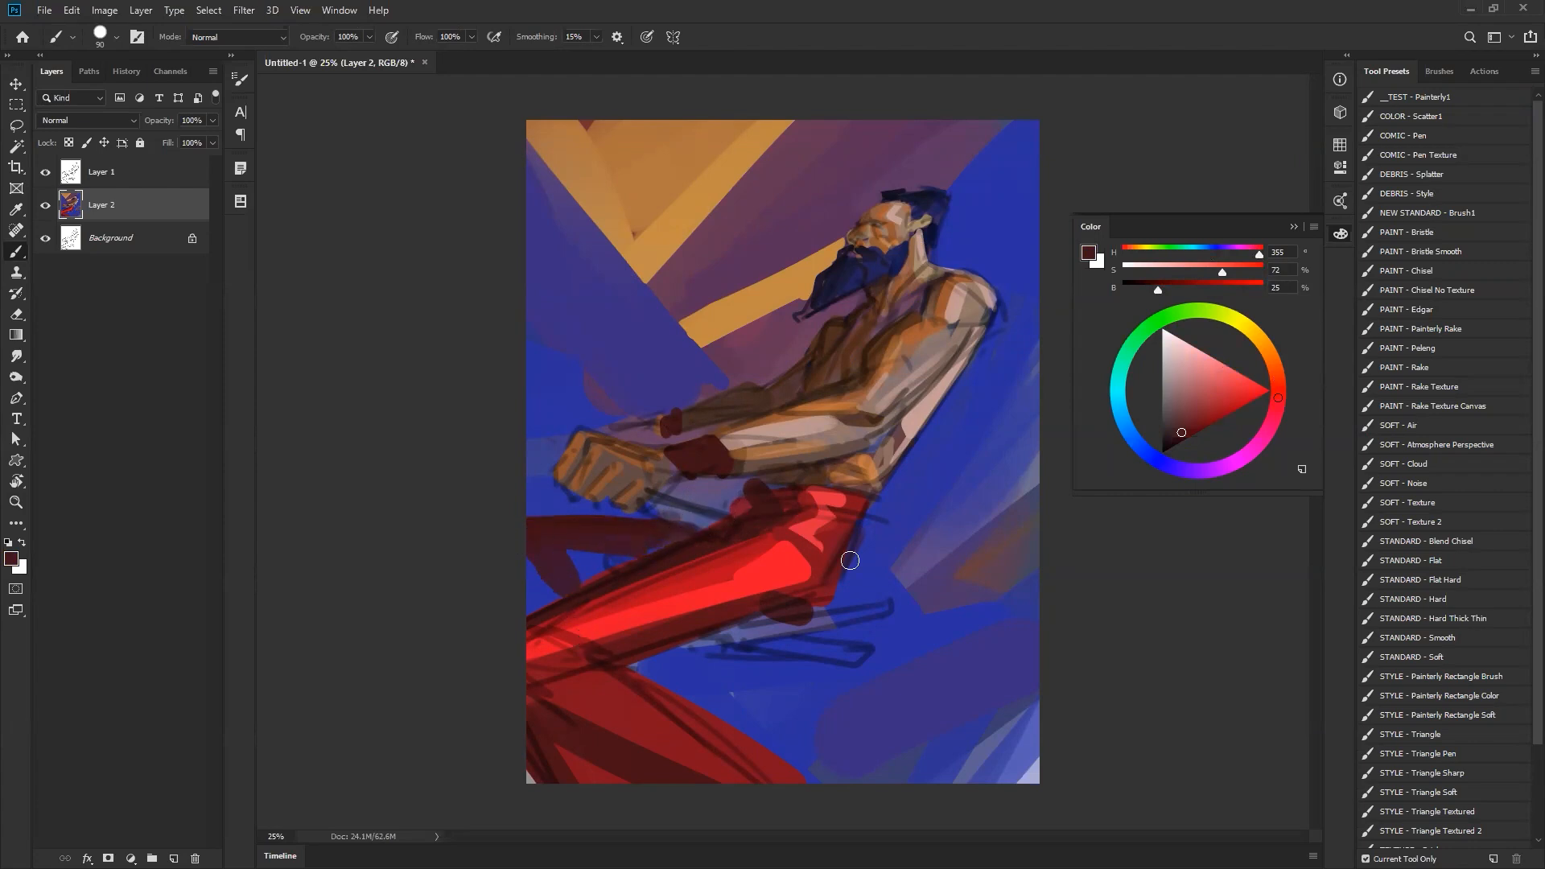
- Examine the painting at different zooms in both orientations and sample muted pink H 11, S 23, B 72 from the lower back
key(z)
alt+click(860, 596)
alt+click(859, 597)
alt+click(857, 604)
key(ctrl+shift+h)
click(848, 571)
click(849, 571)
click(849, 571)
key(b)
alt+click(793, 431)
key(ctrl+shift+h)
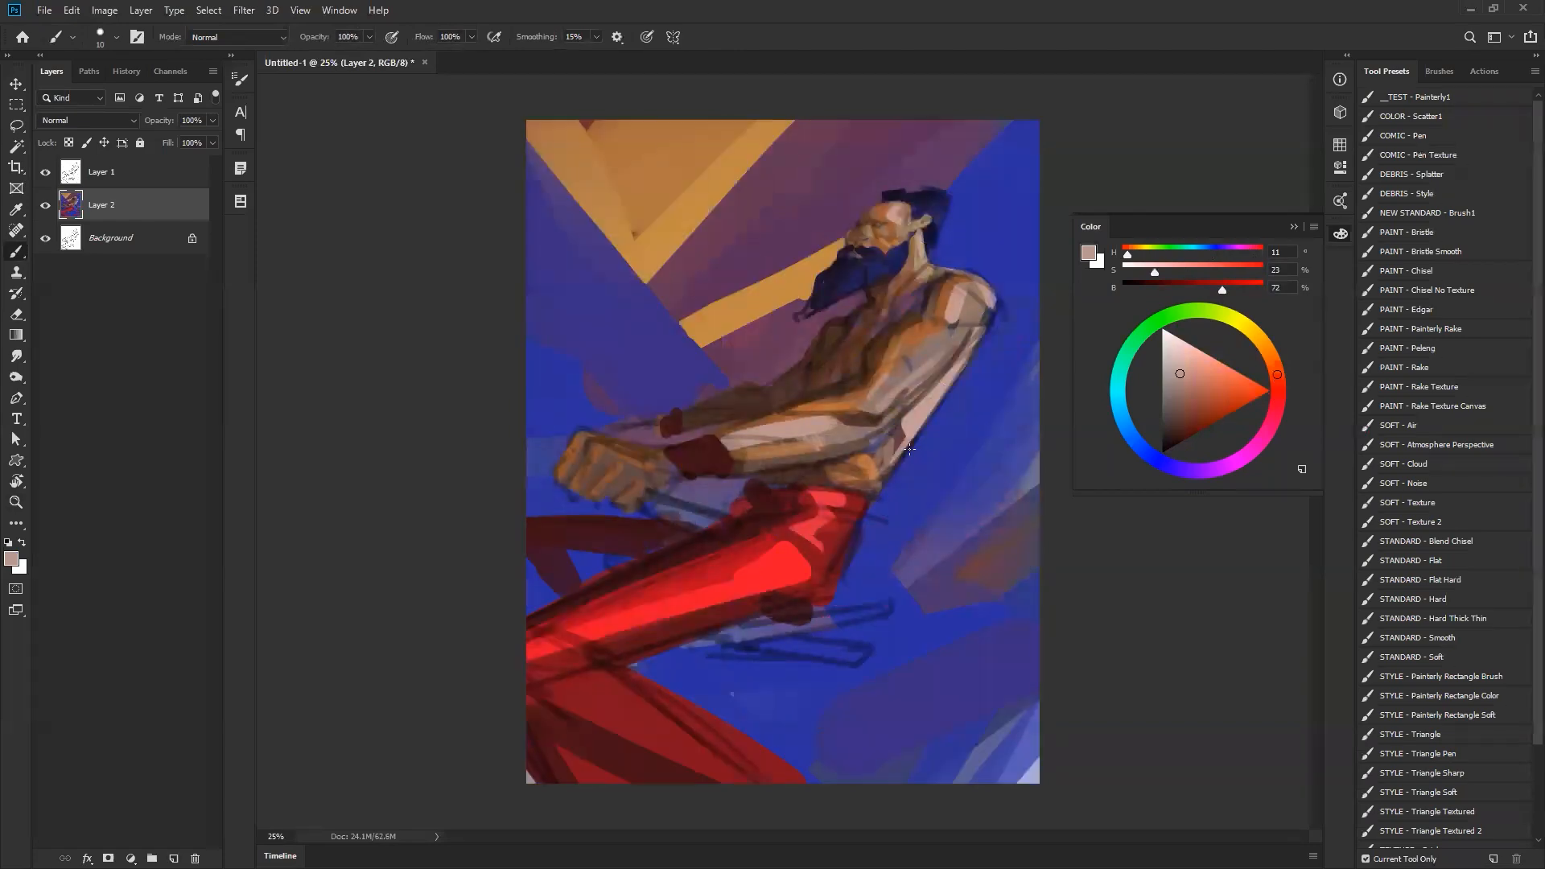
- Choose the 80 px flat brush with 95% opacity and 45% flow, and sample skin tones from the upper arm
scroll(787, 390, up, 1)
right_click(787, 390)
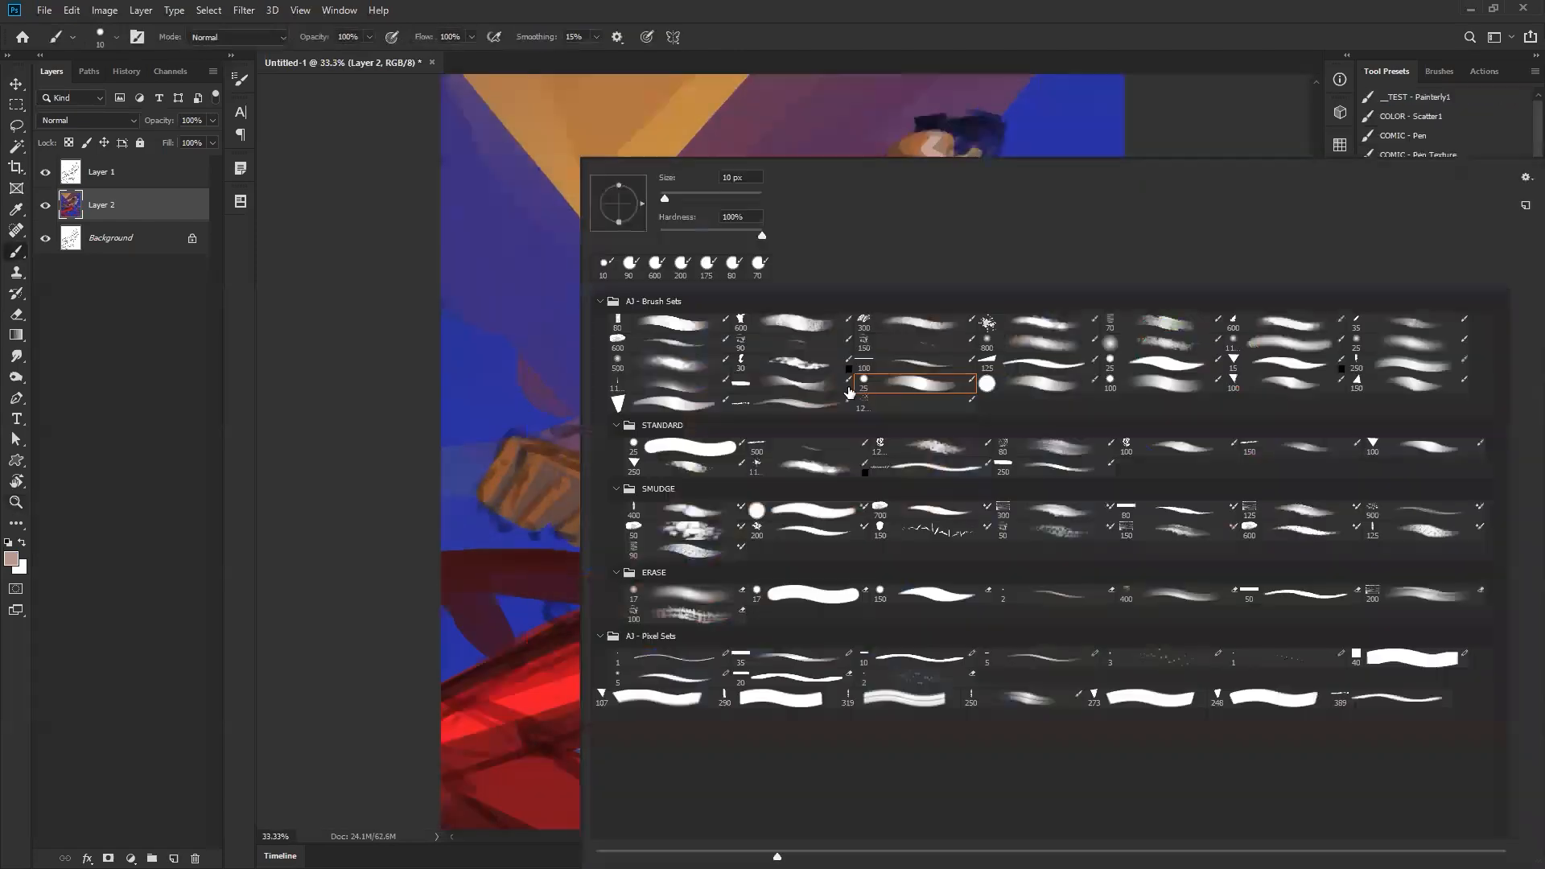
click(697, 340)
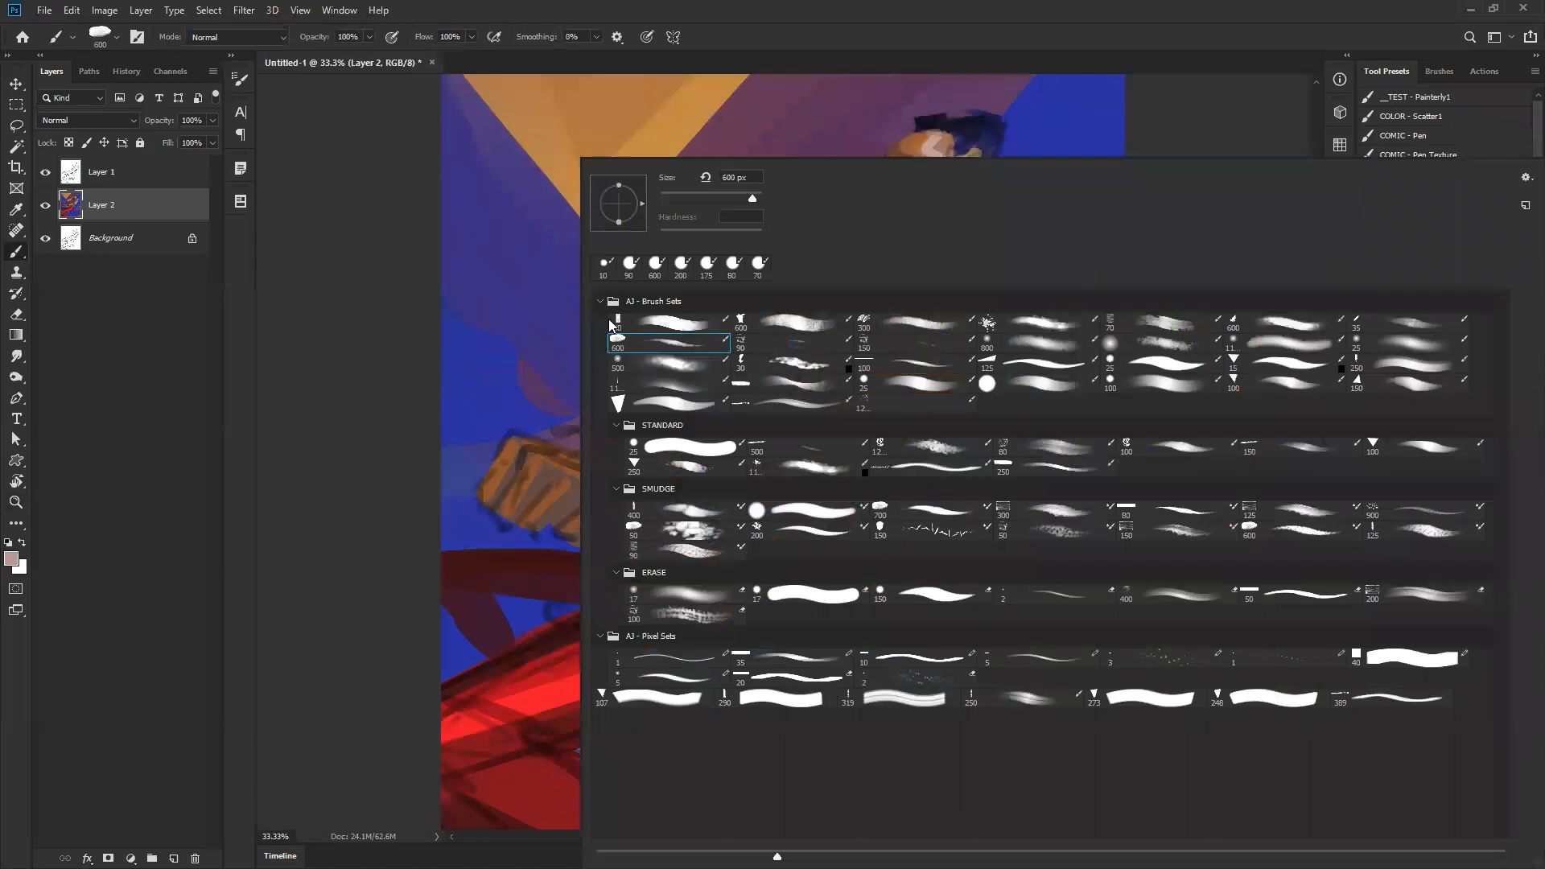
click(340, 457)
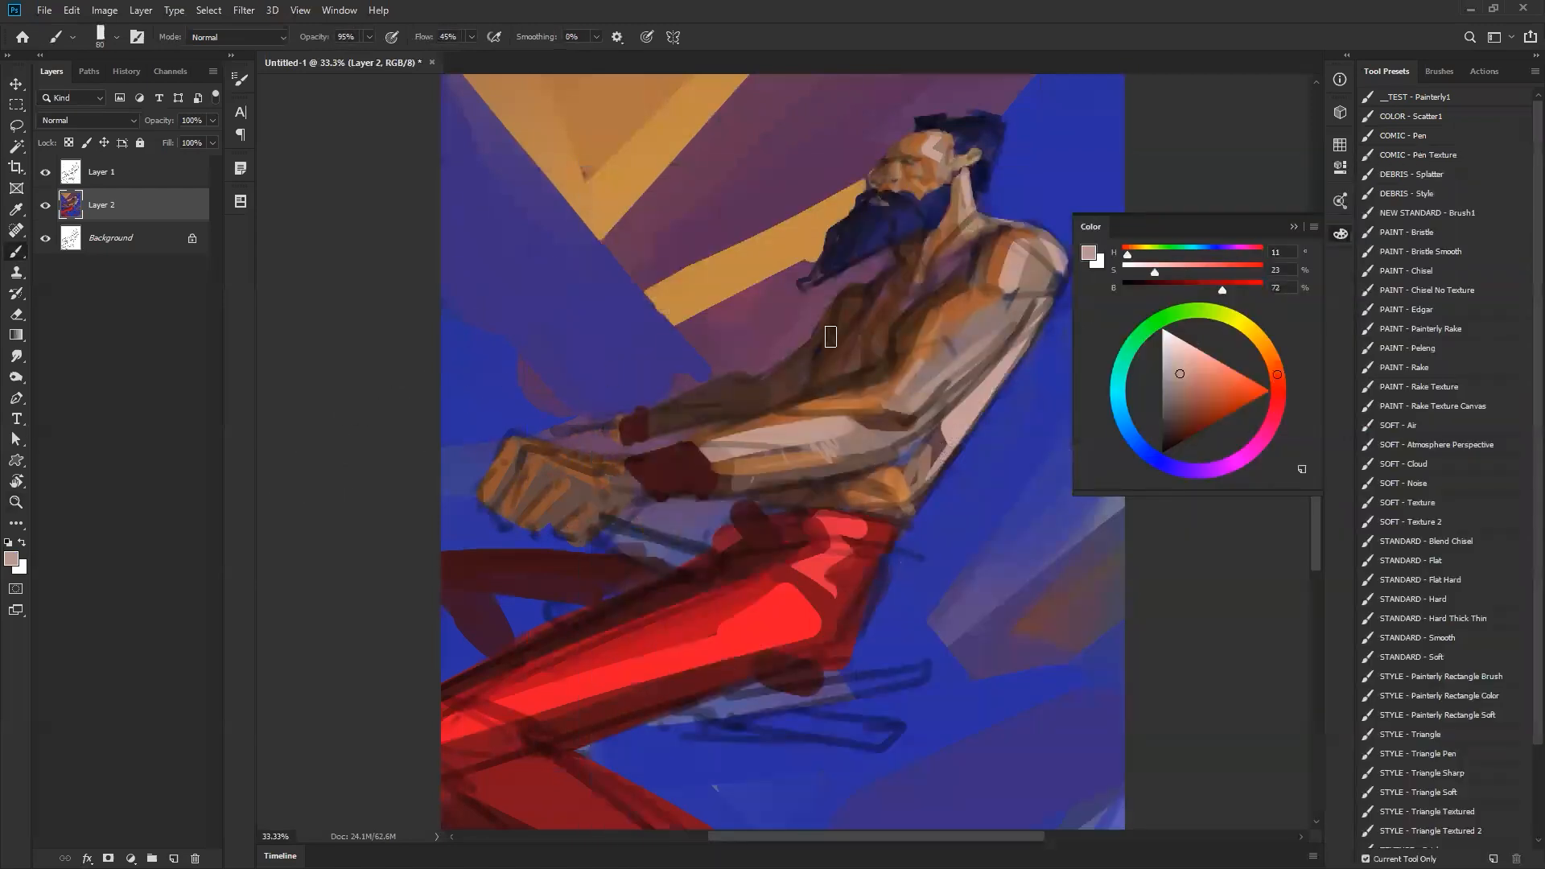
alt+click(936, 314)
alt+click(959, 282)
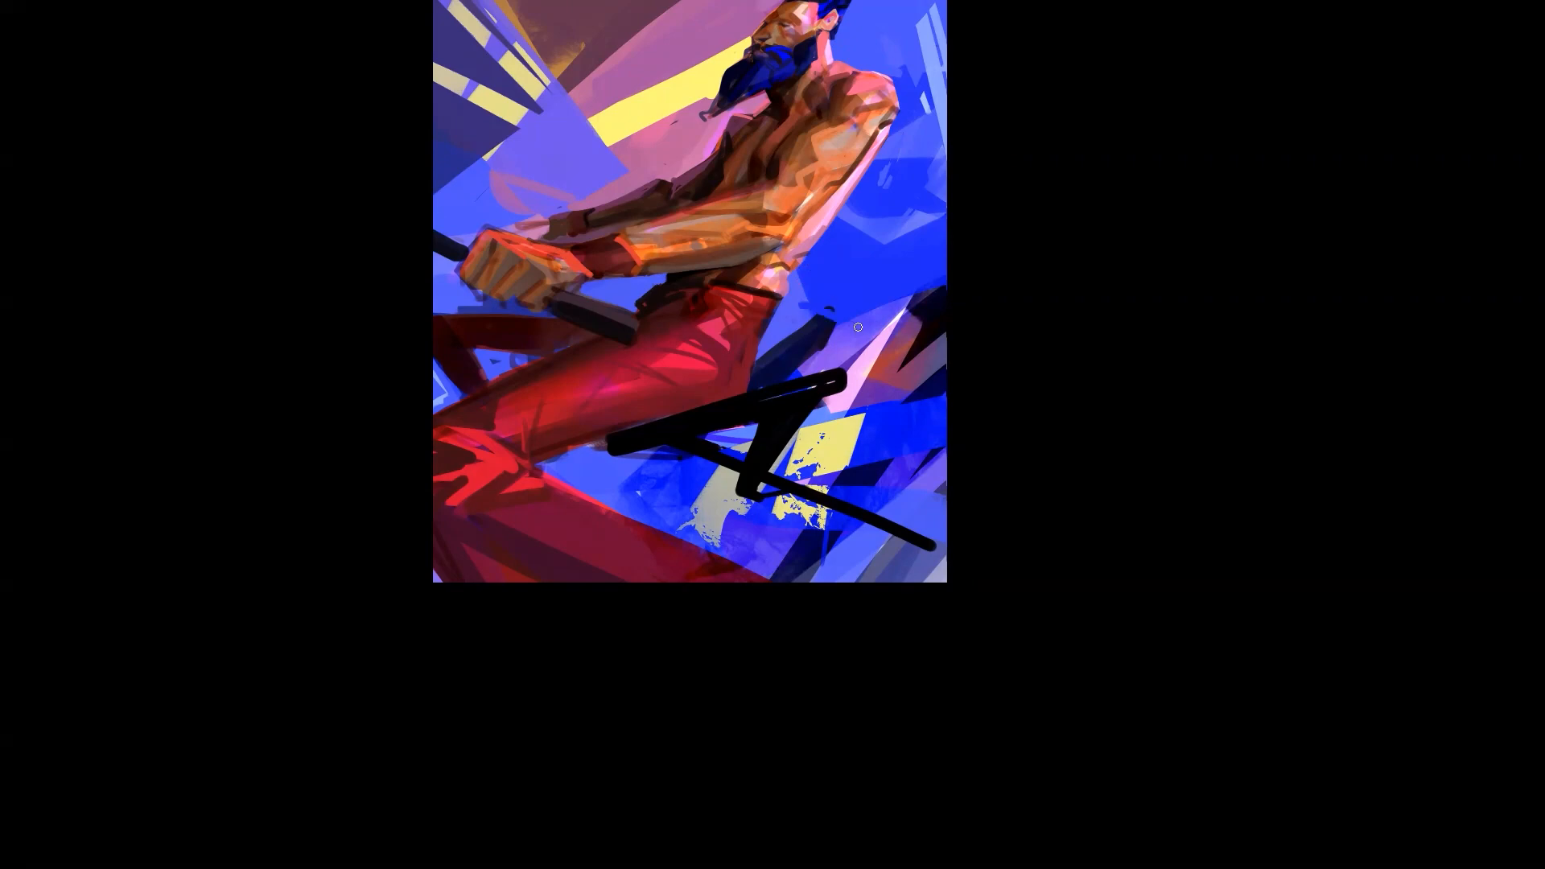
- Undo the last stroke and examine the whole painting in mirrored and unmirrored views
key(ctrl+z)
ctrl+alt+click(843, 423)
key(ctrl+shift+h)
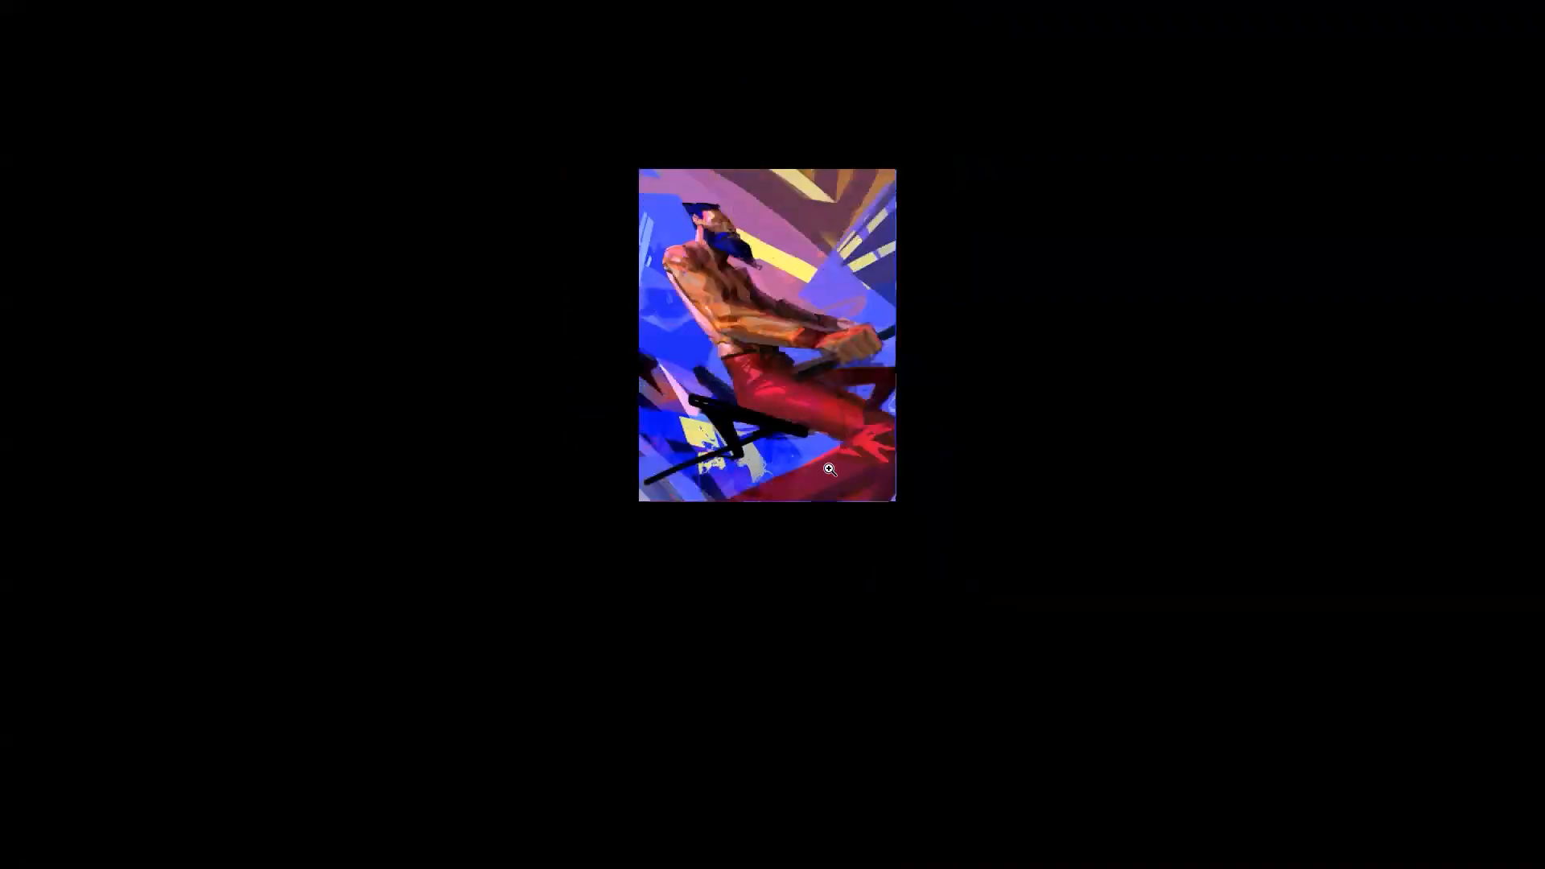
ctrl+click(804, 414)
ctrl+click(813, 388)
key(ctrl+shift+h)
scroll(896, 399, up, 2)
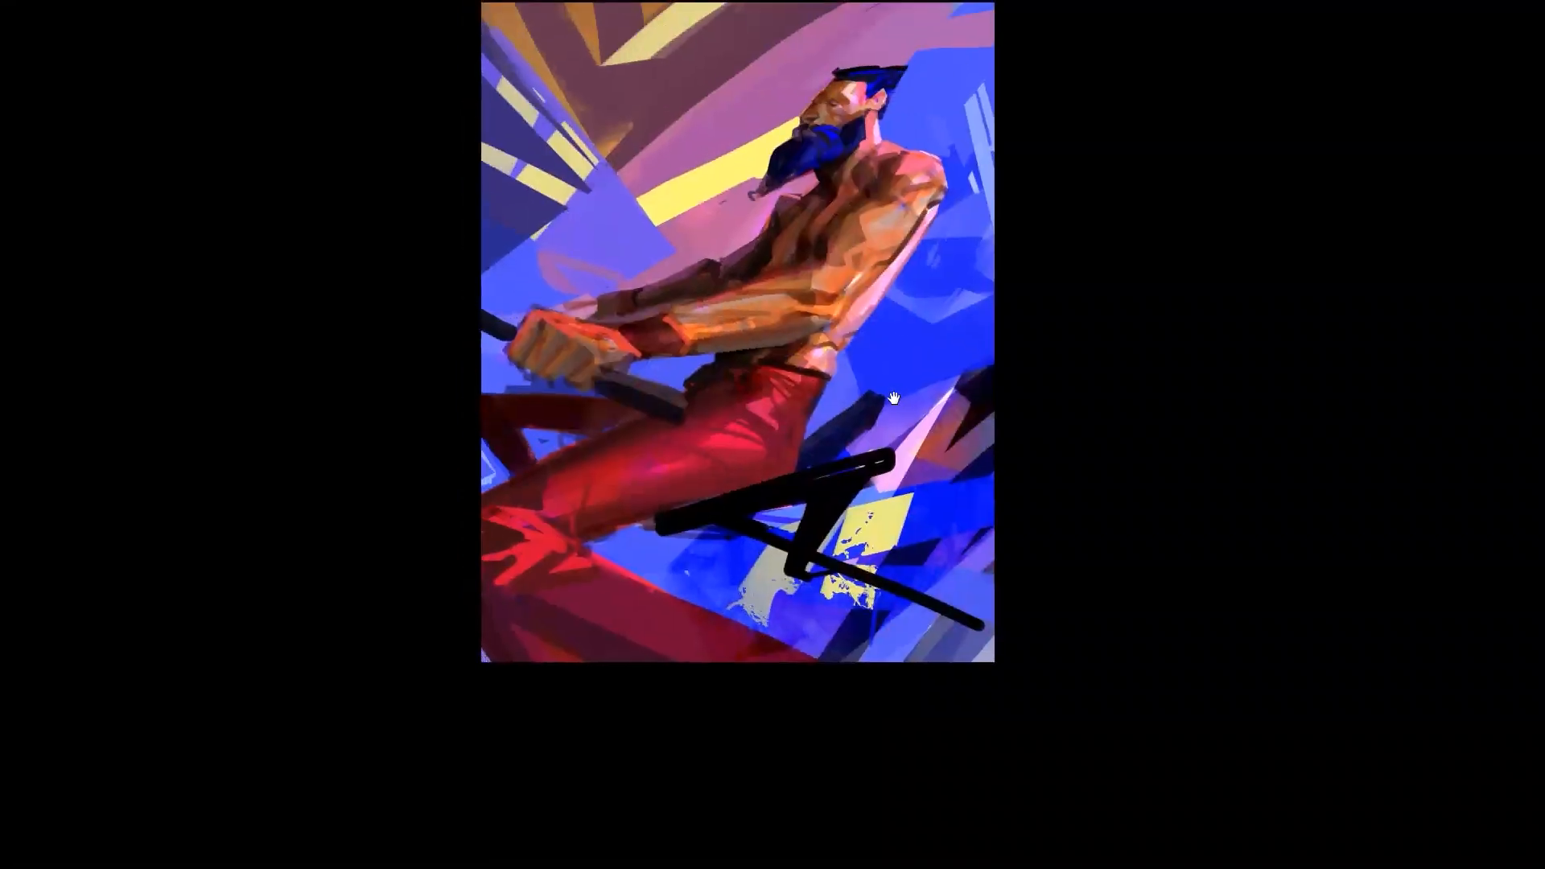
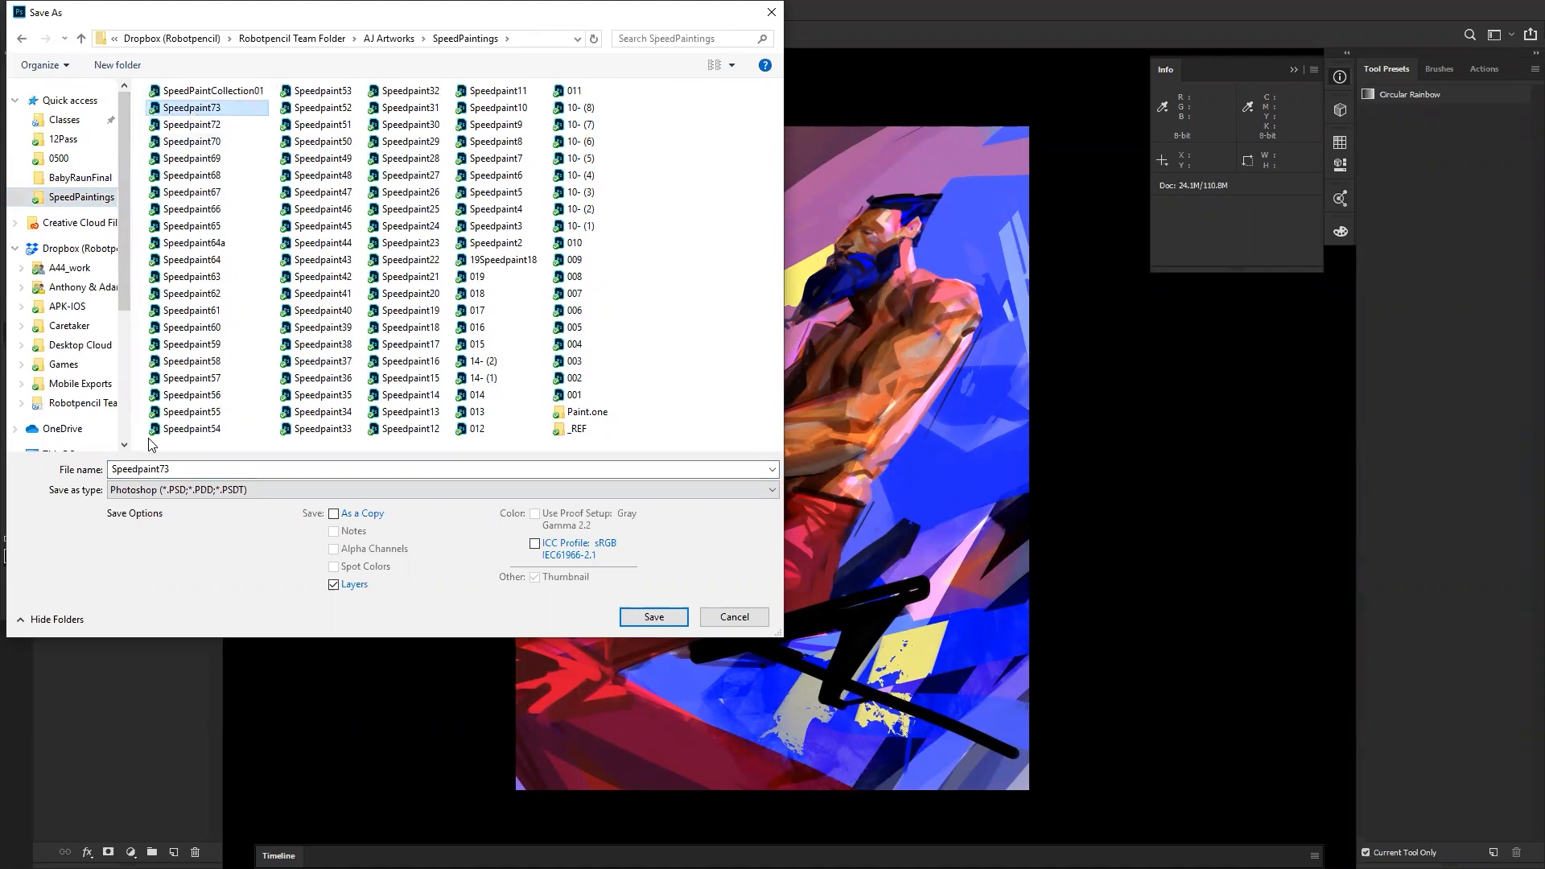
- Save the painting as a Photoshop file named Speedpaint74 in the SpeedPaintings folder
double_click(171, 468)
drag(171, 468, 163, 468)
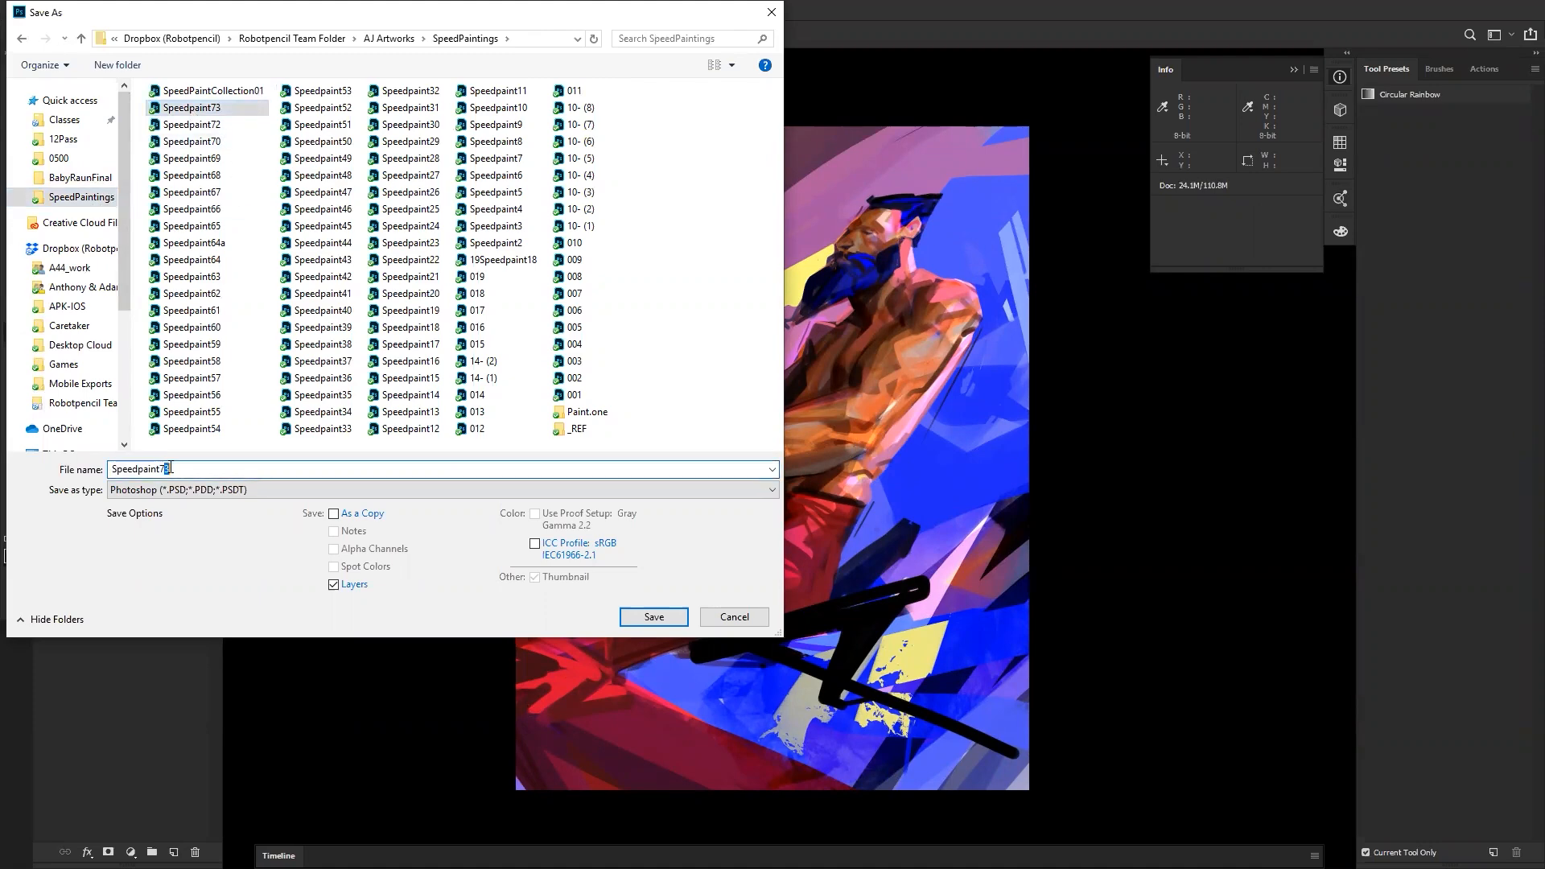
text(4)
click(664, 617)
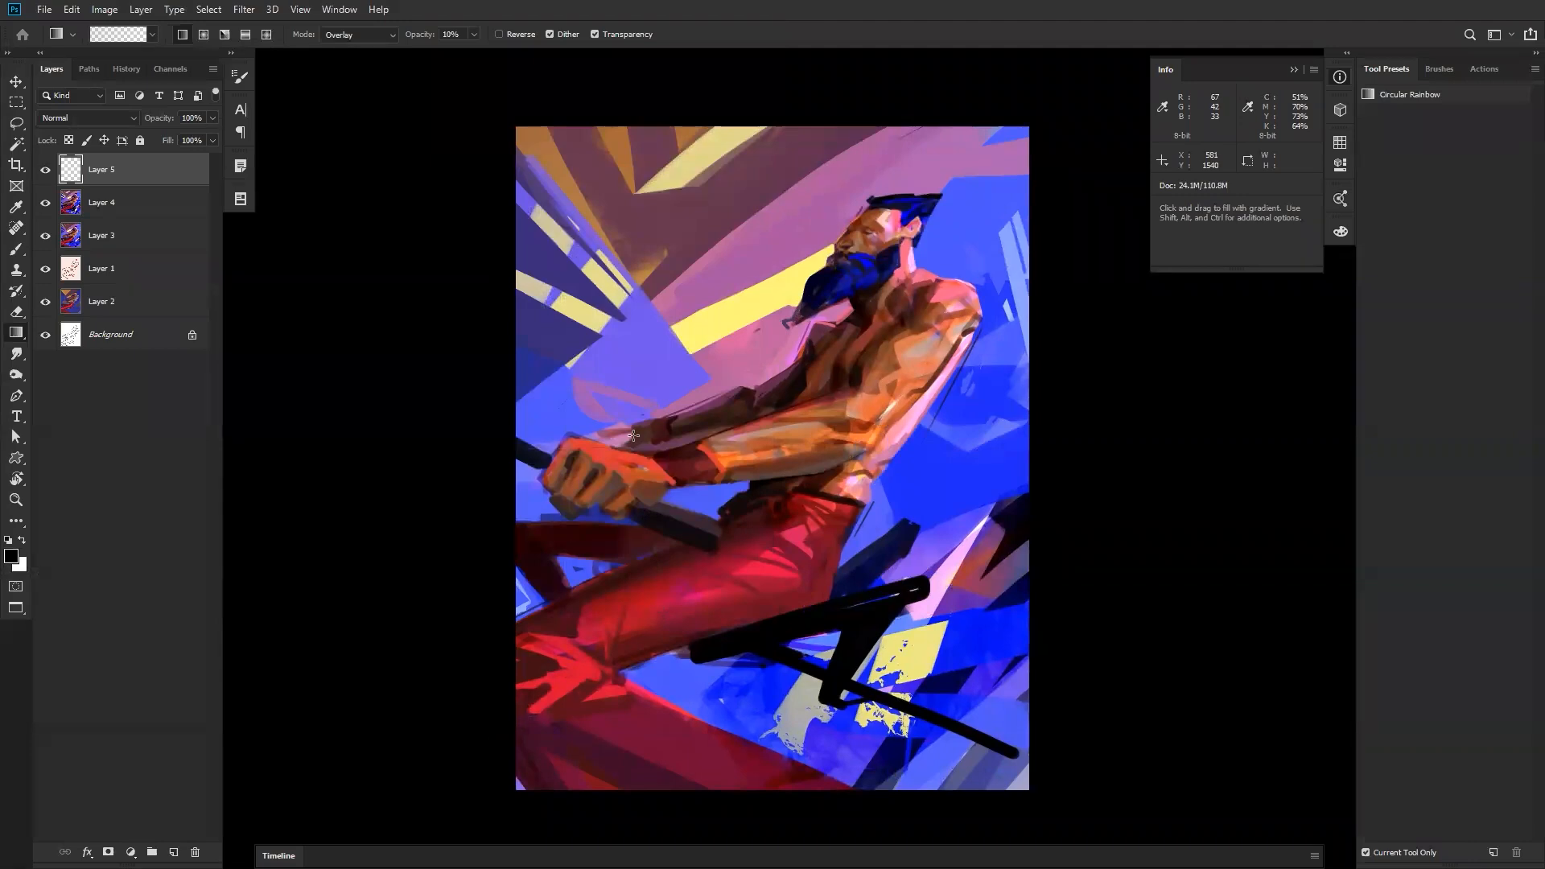
- Fill the empty top layer with pinkish purple sampled from the background near the beard, using the Paint Bucket
key(b)
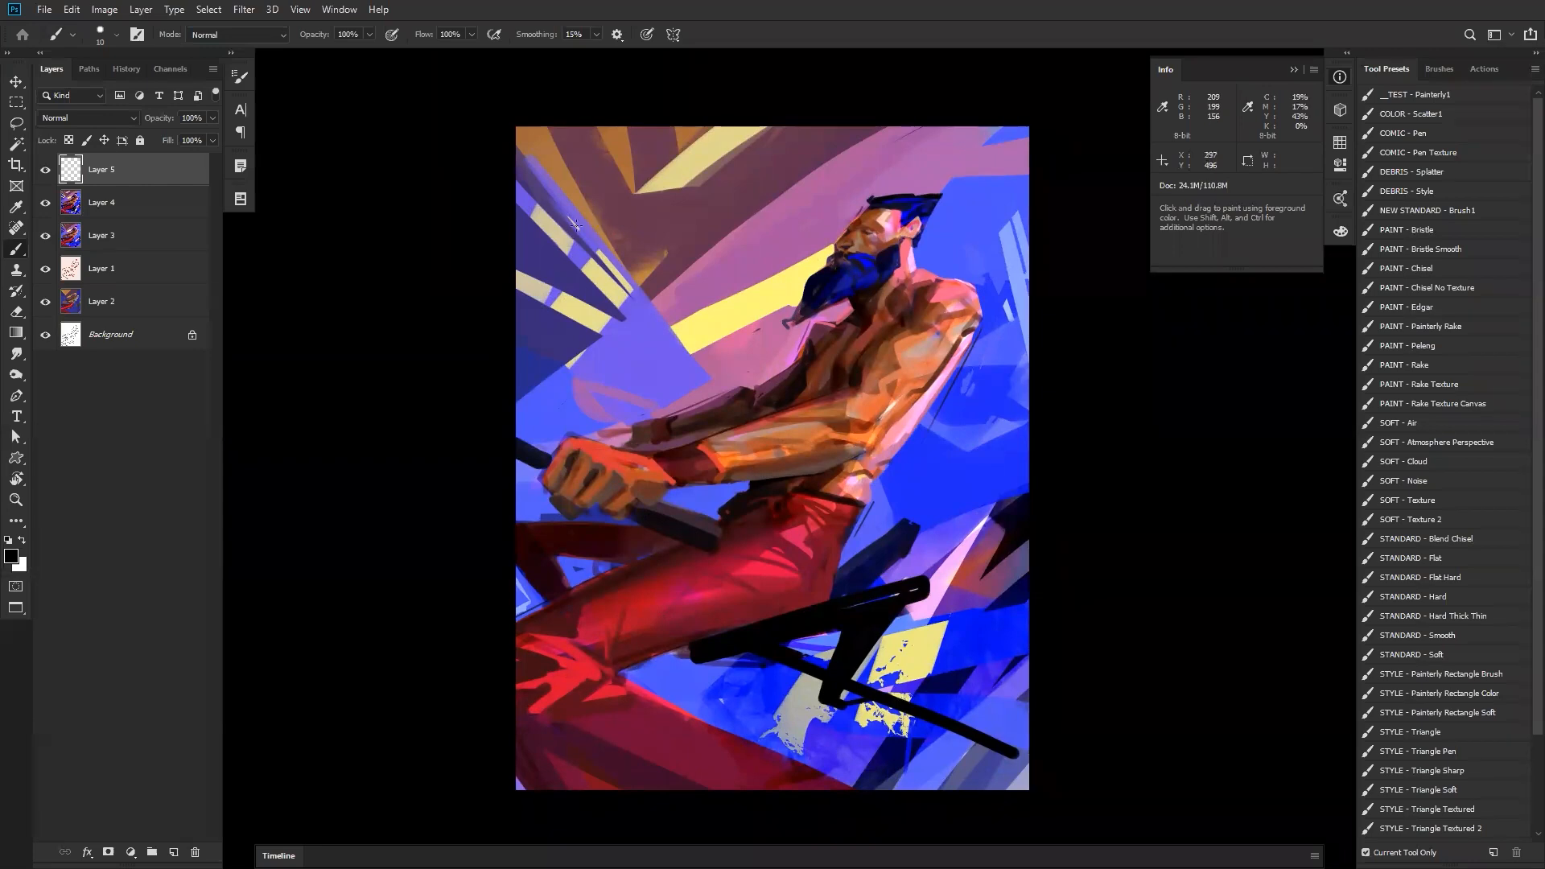
key(g)
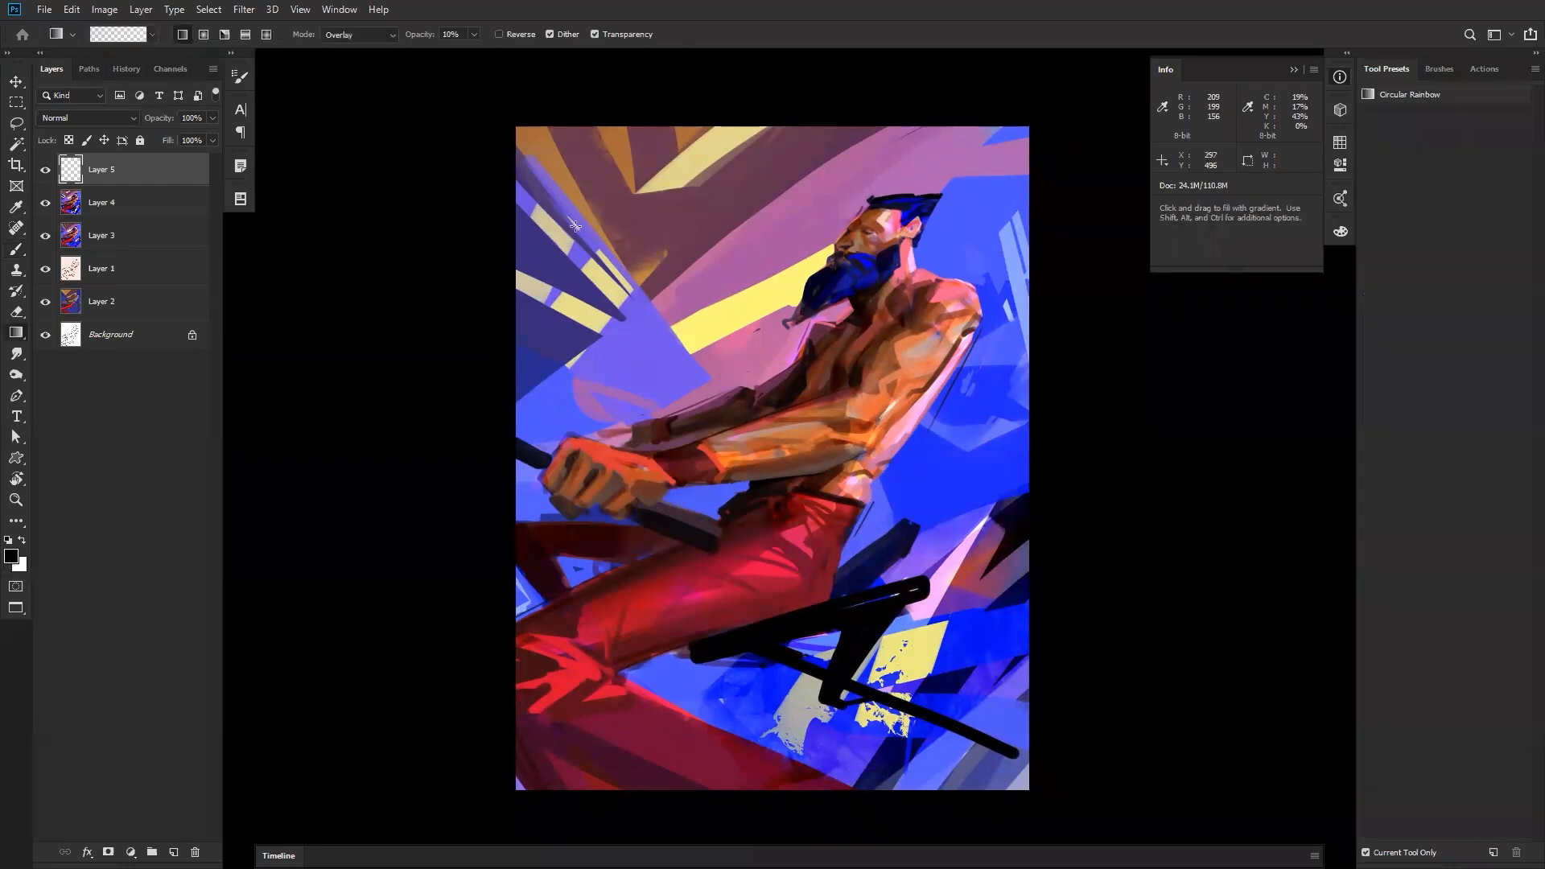
key(b)
key(shift+g)
alt+click(775, 258)
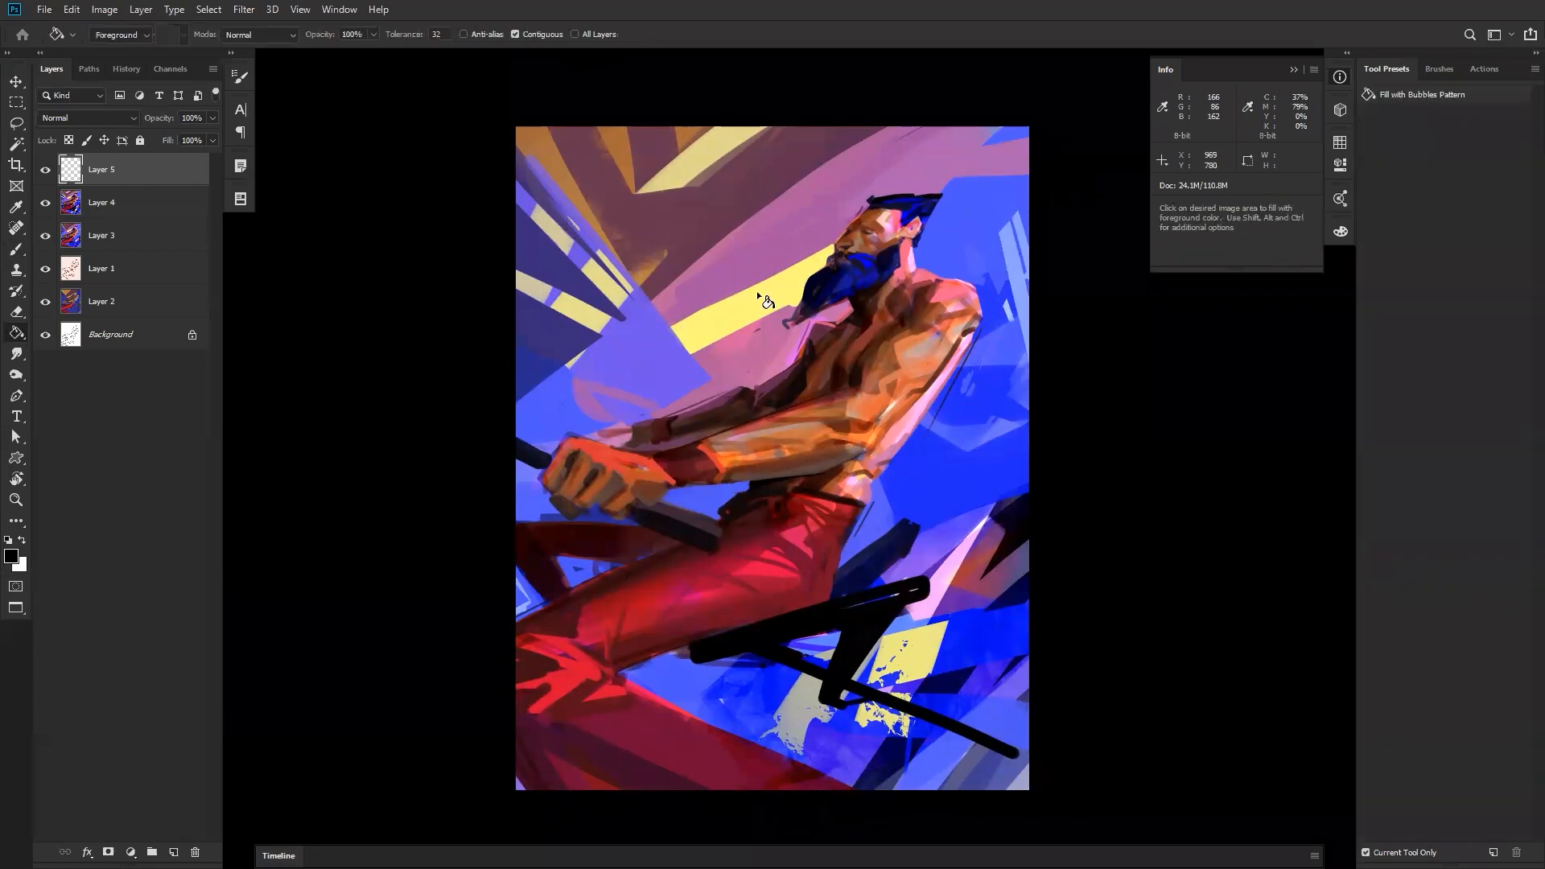
click(775, 258)
- Turn the purple fill dark grey with Hue/Saturation, setting Saturation to -100 and Lightness to -69
key(ctrl+u)
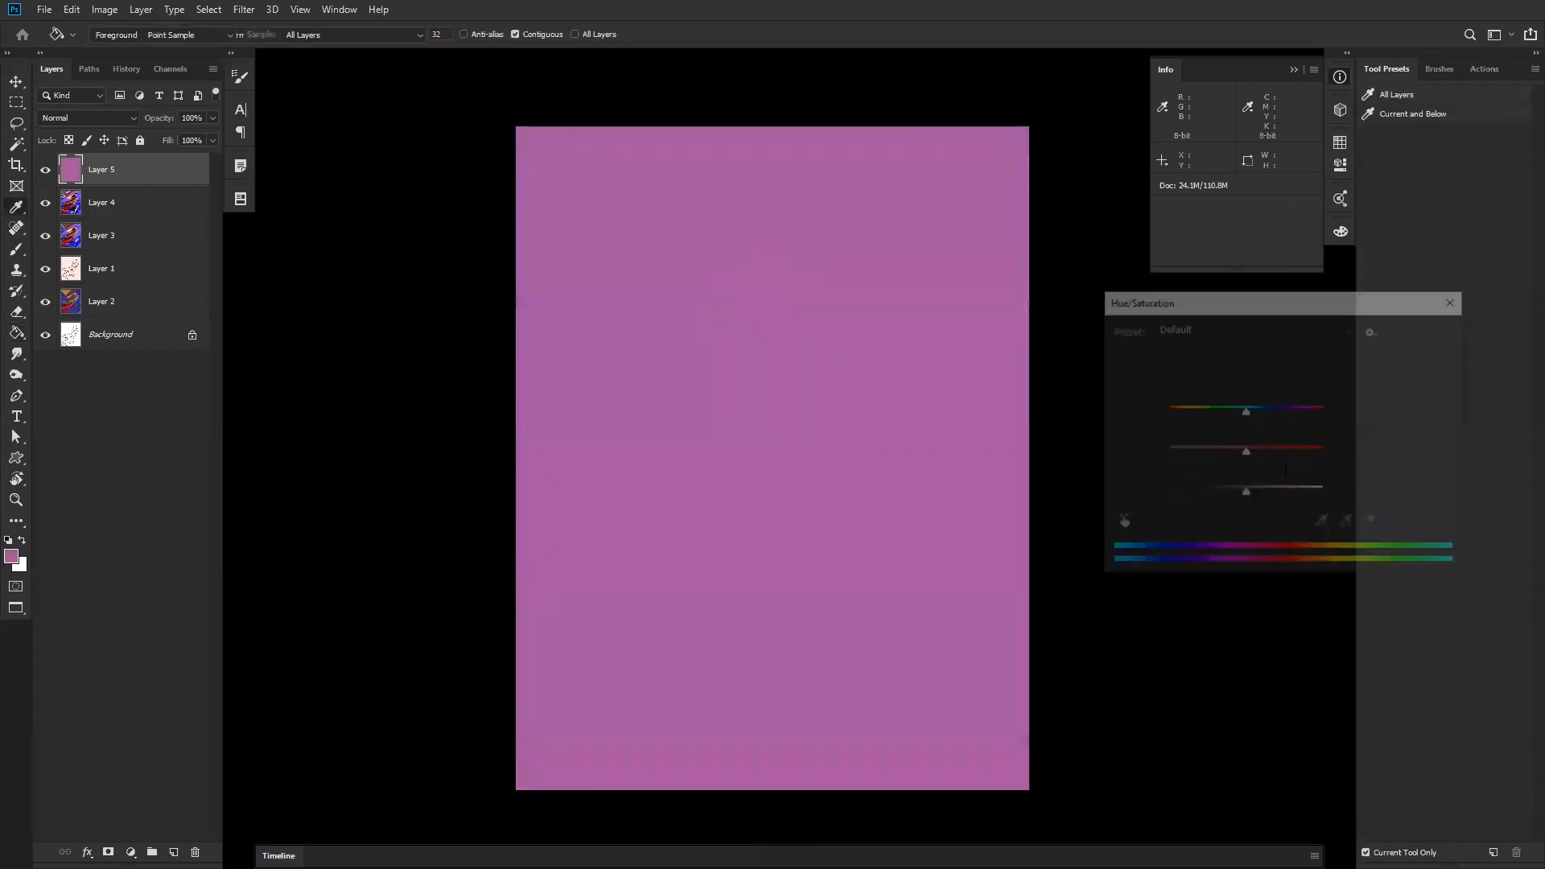
drag(1214, 448, 1061, 460)
drag(1236, 499, 1202, 490)
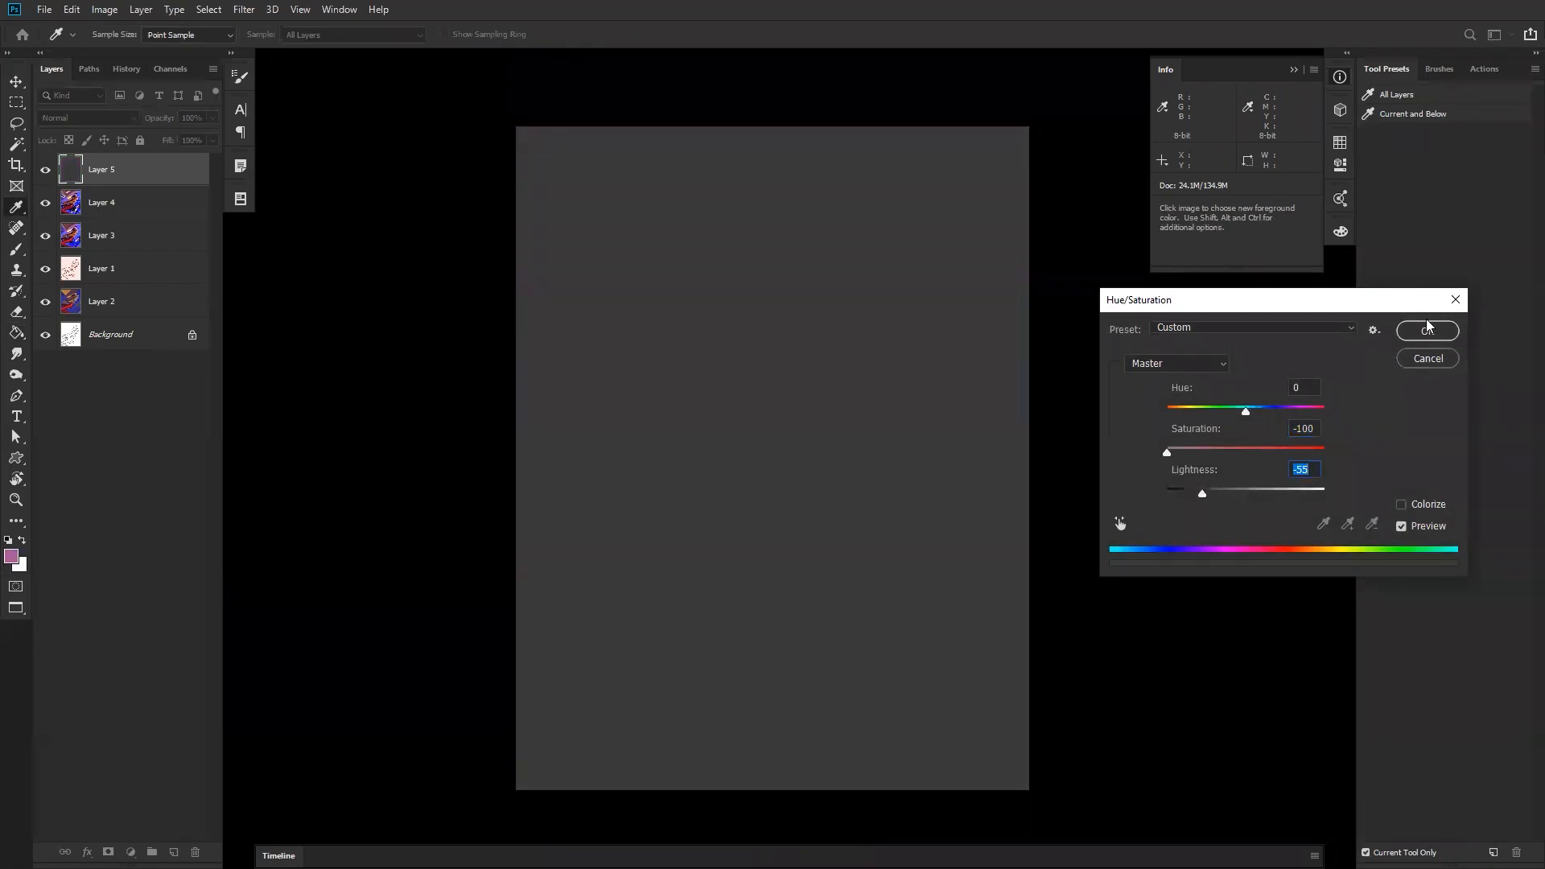
drag(1203, 492, 1193, 494)
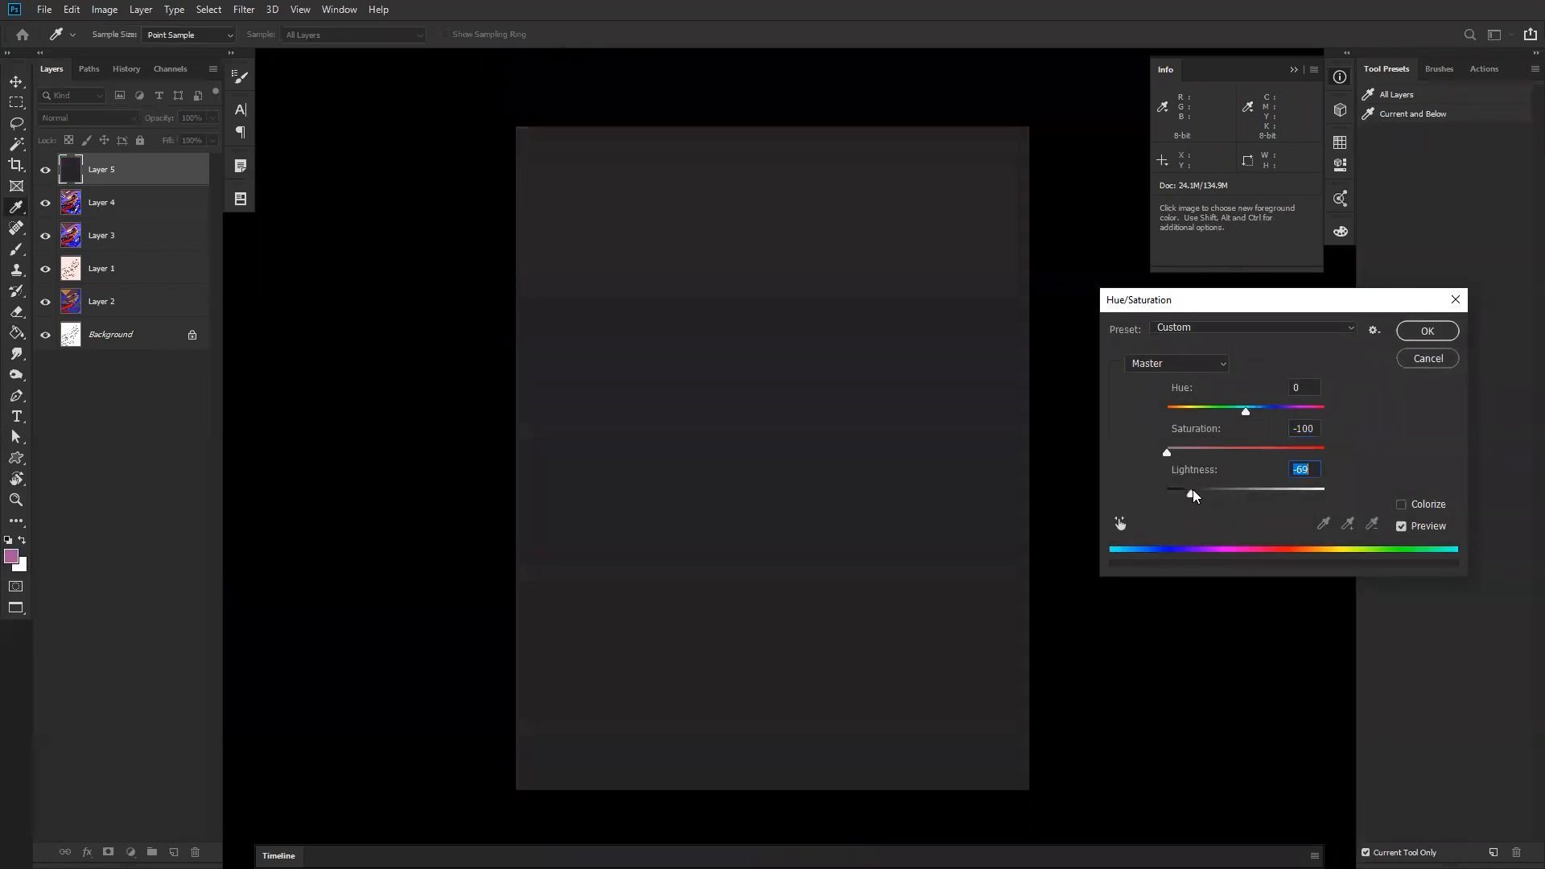
key(g)
click(1437, 333)
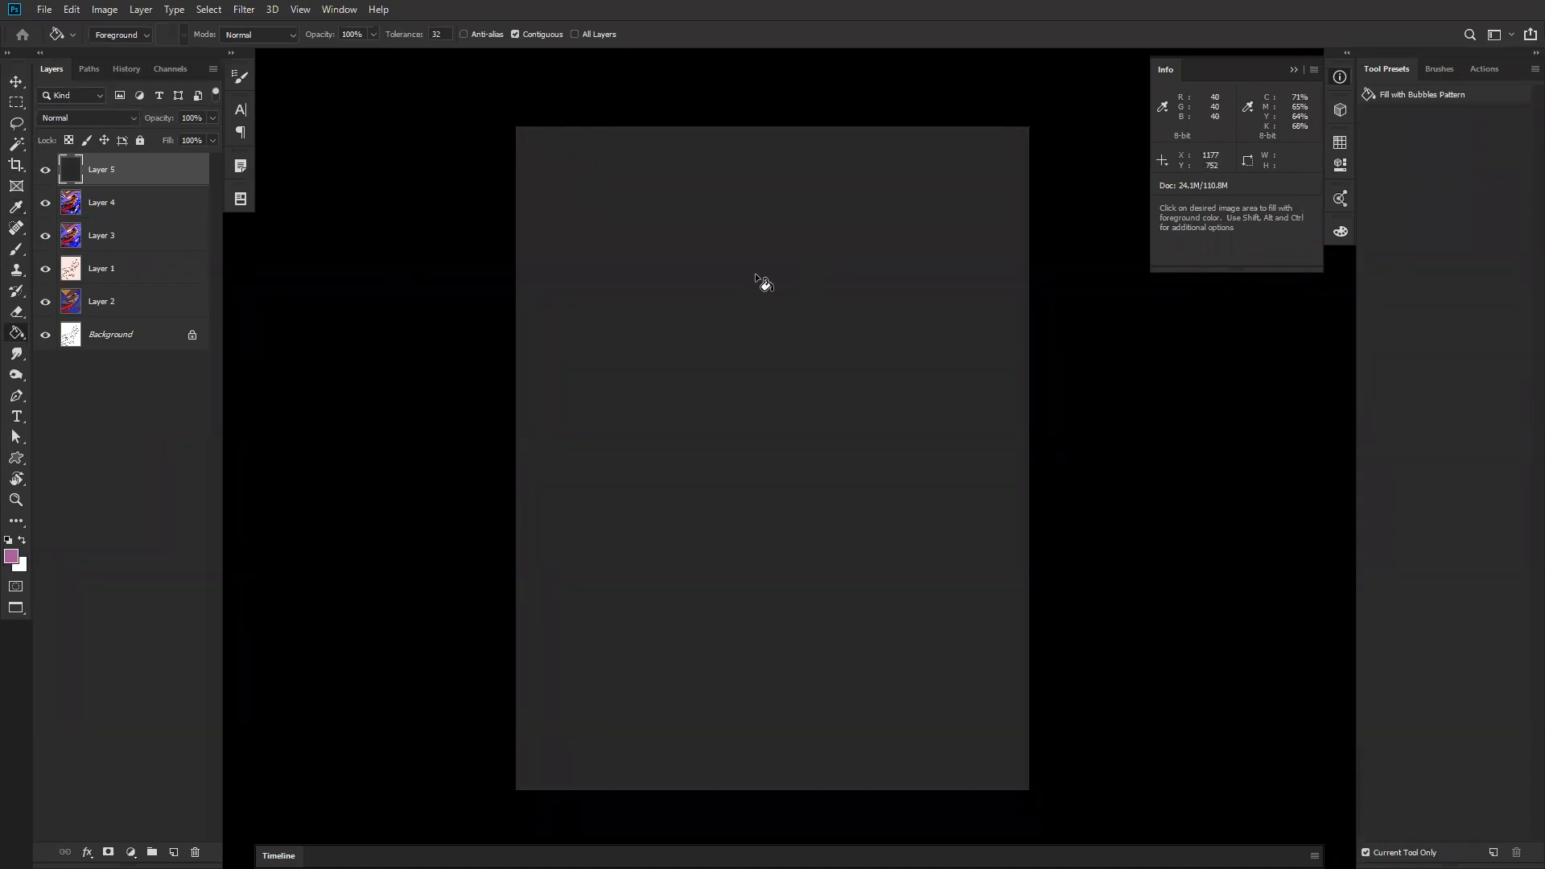
- Switch to the round brush and enlarge it to 500 px
key(b)
key(bracketright)
key(bracketright)
key(bracketright)
key(bracketright)
key(bracketright)
key(bracketright)
key(bracketright)
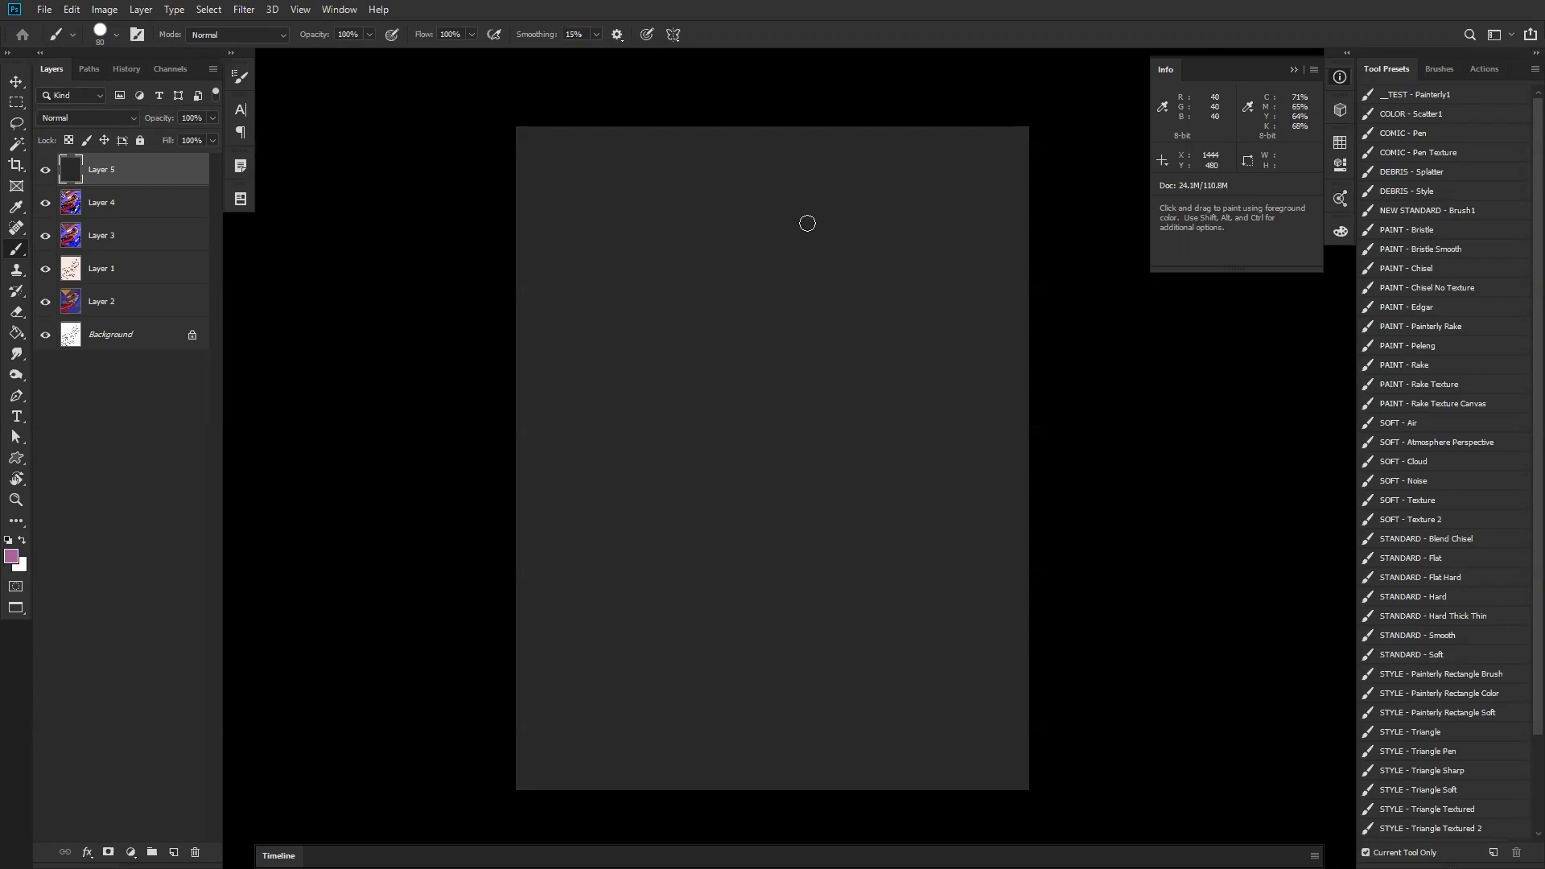
key(])
key(])
key(])
key(])
key(])
key(])
key(])
key(])
key(])
key(])
key(])
- Try a Gradient Map adjustment layer over the dark grey layer and delete it
click(131, 852)
click(188, 827)
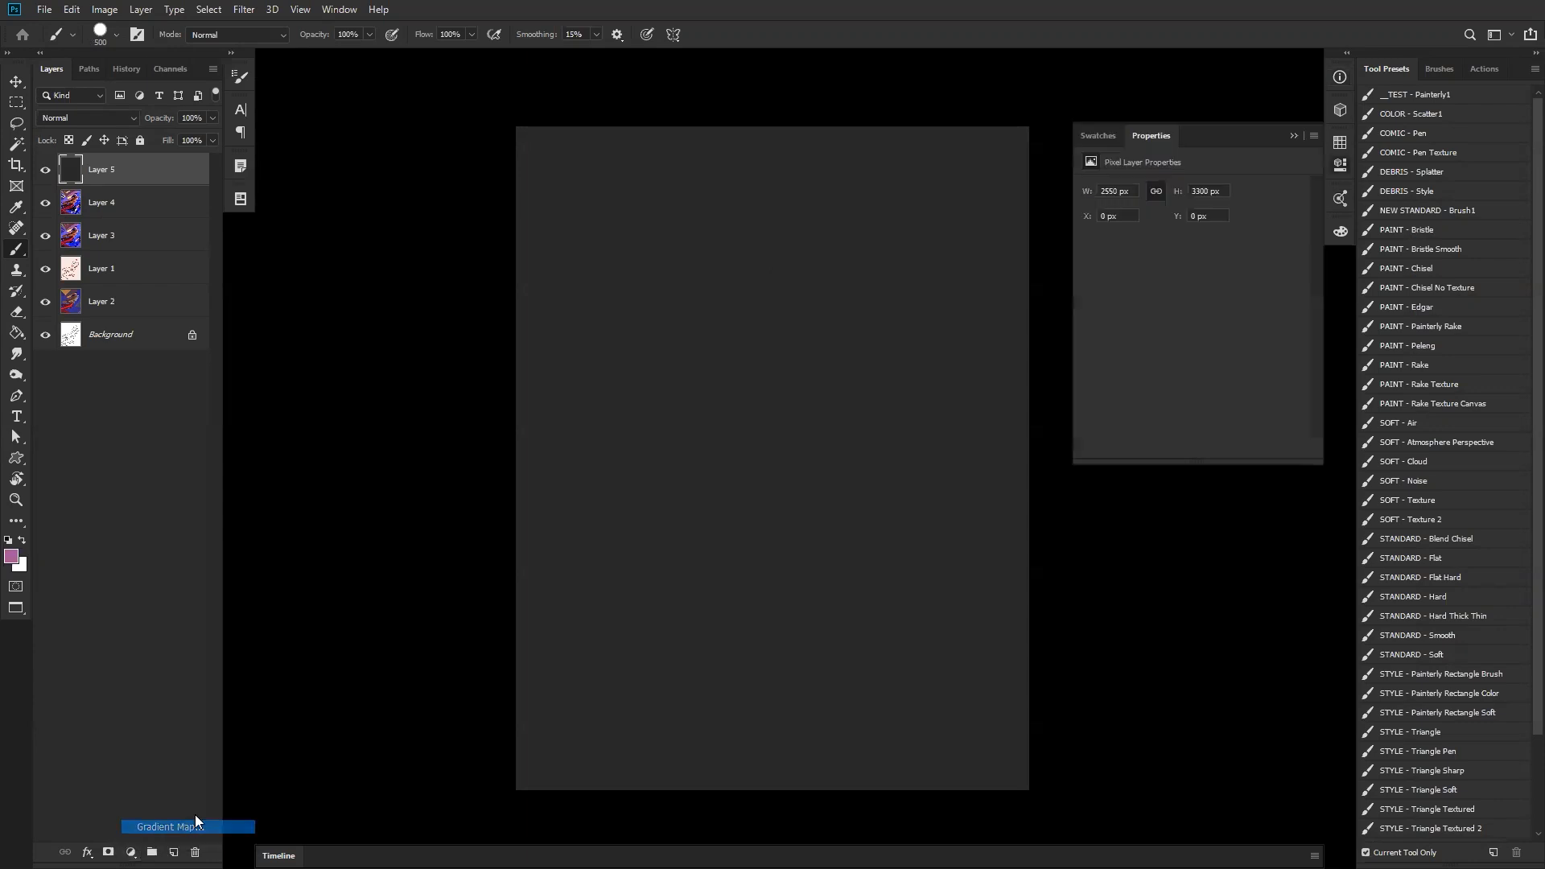
click(1242, 196)
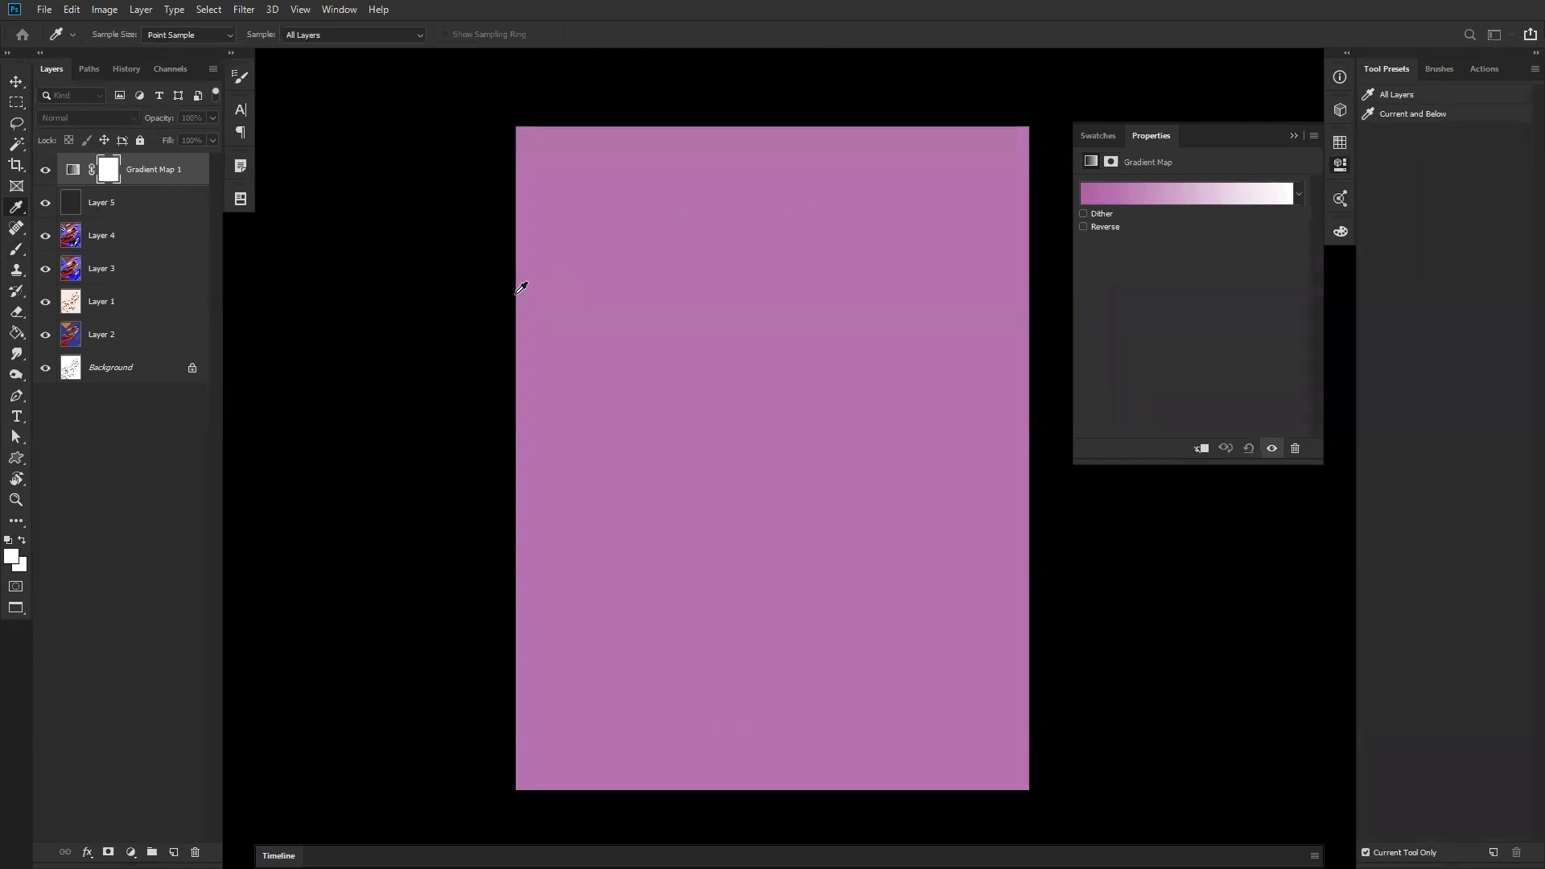
key(Return)
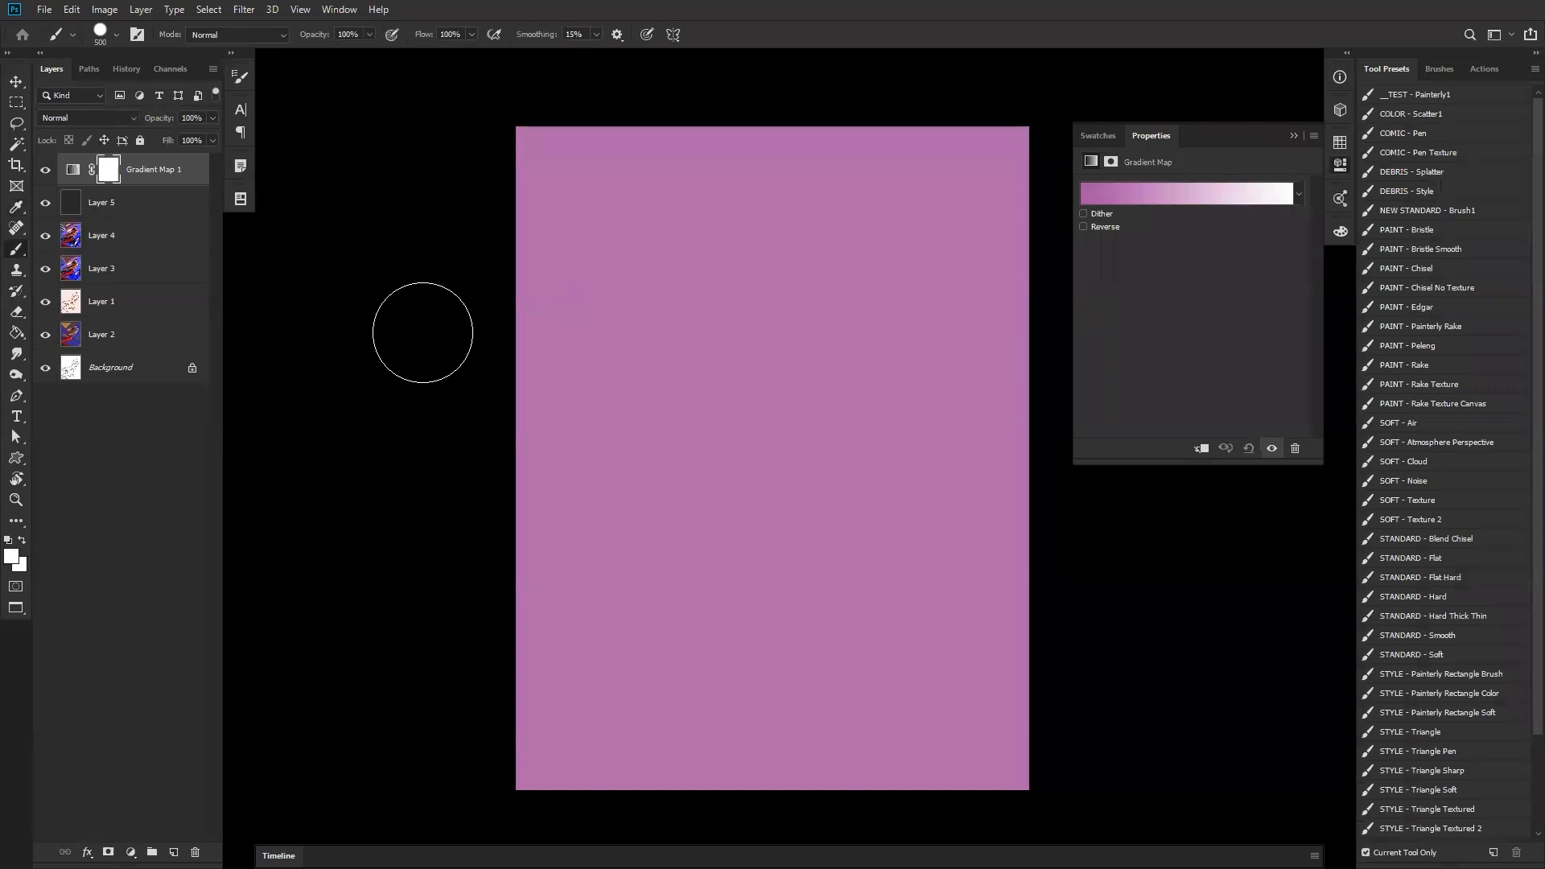
key(Delete)
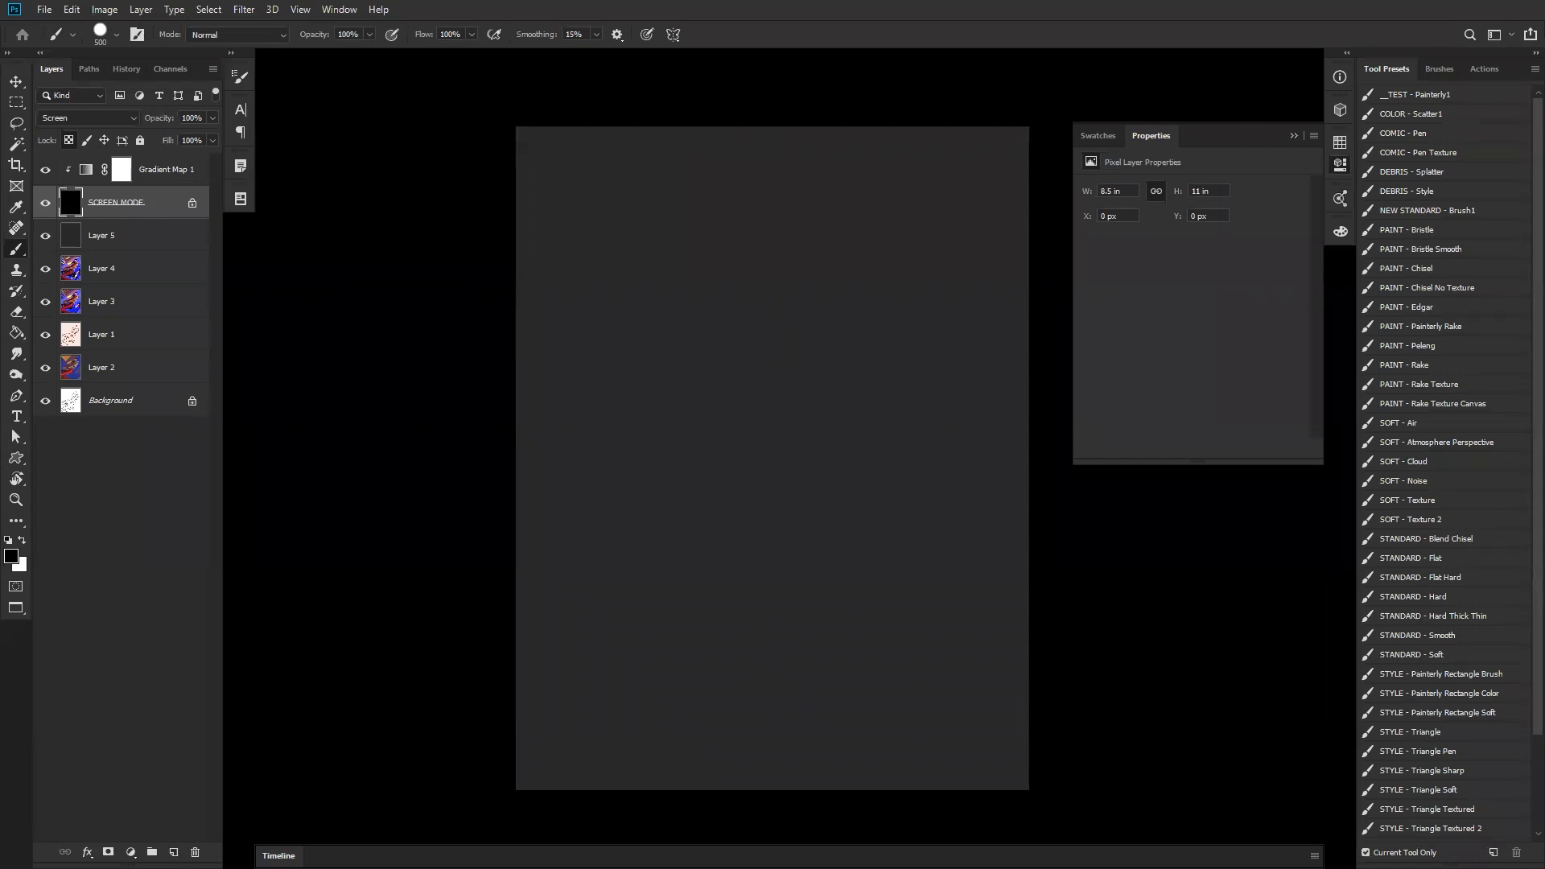
- Add a new clipped layer above the SCREEN MODE layer, reduce the brush to 35 px and make white the foreground colour
key(ctrl+shift+alt+n)
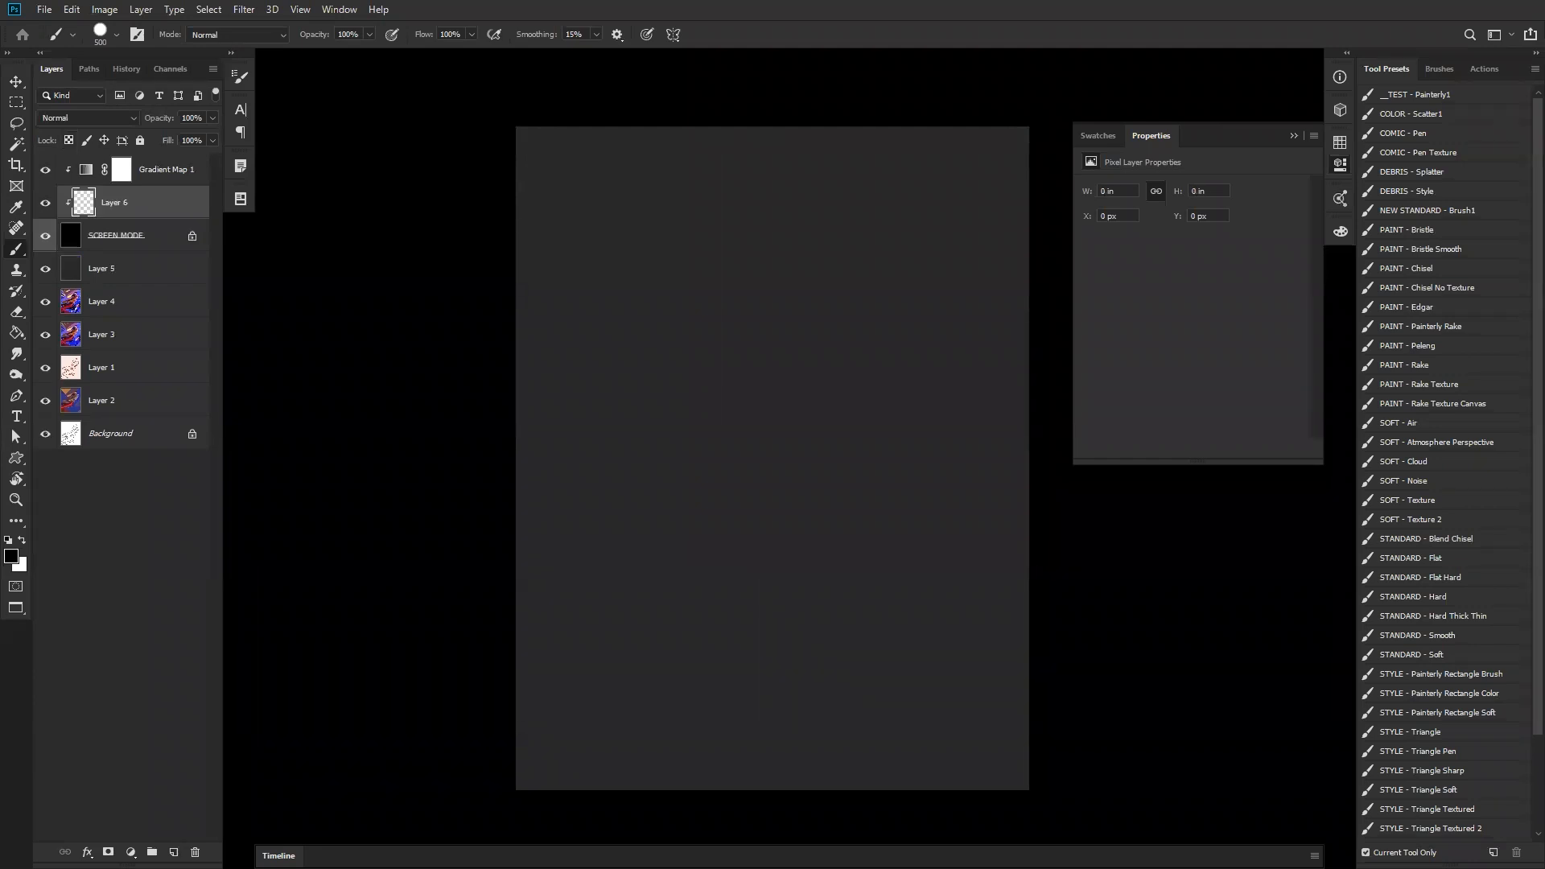
key(bracketleft)
key(bracketleft)
key(bracketleft)
key(bracketleft)
key(bracketleft)
key(bracketleft)
key(bracketleft)
key(bracketleft)
key(bracketleft)
key(bracketleft)
key(bracketleft)
key(bracketleft)
key(bracketleft)
key(bracketleft)
key(bracketleft)
key(bracketleft)
key(x)
- Choose the soft round 25 px brush from the AJ - Brush Sets group
right_click(766, 242)
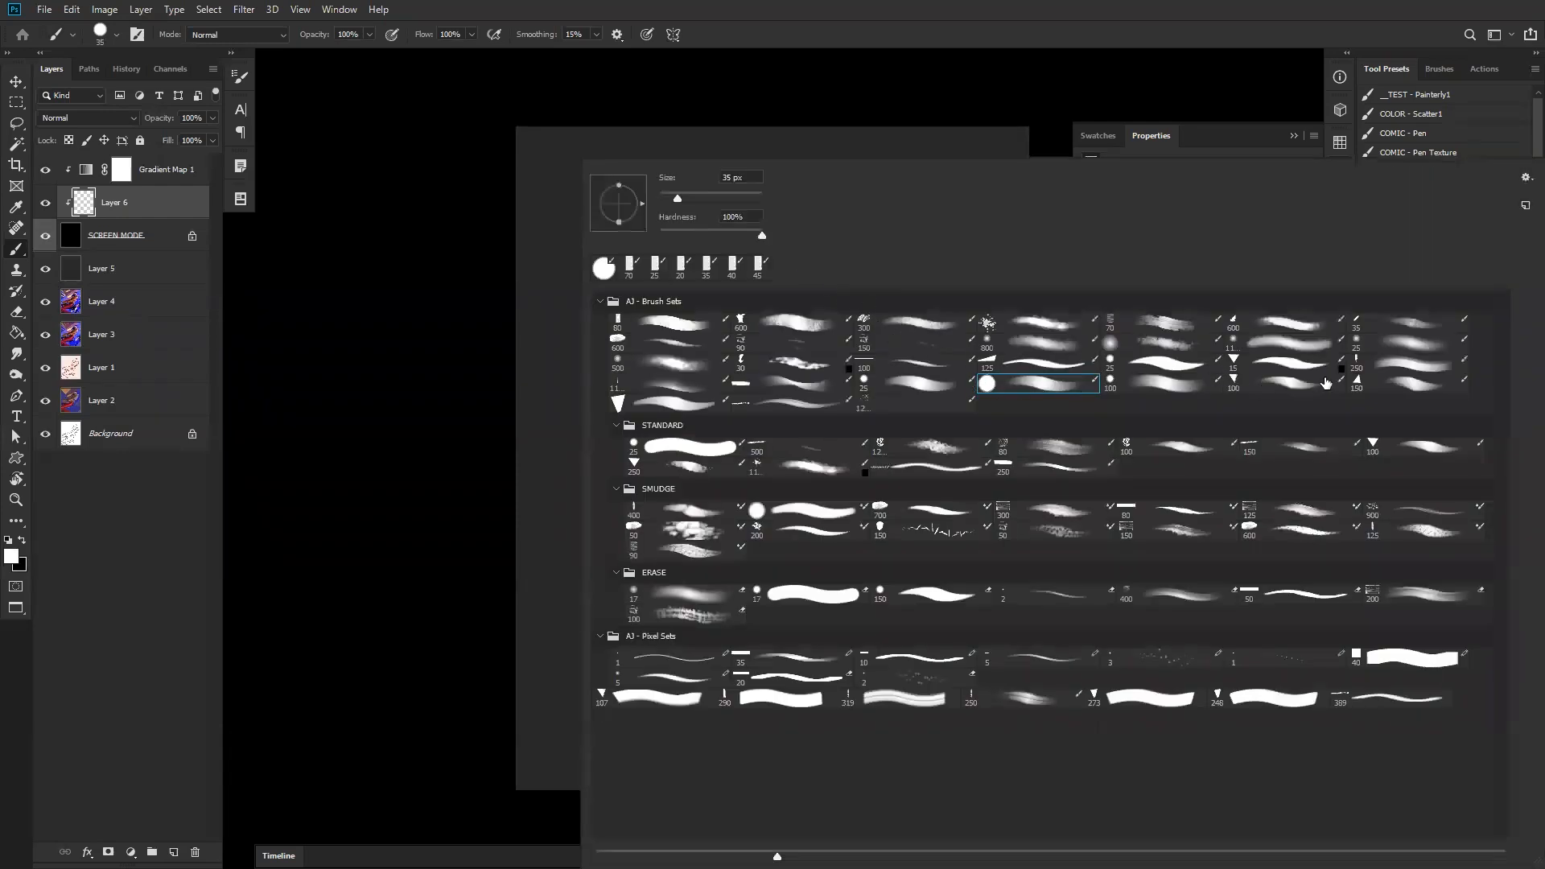
click(1438, 351)
click(397, 469)
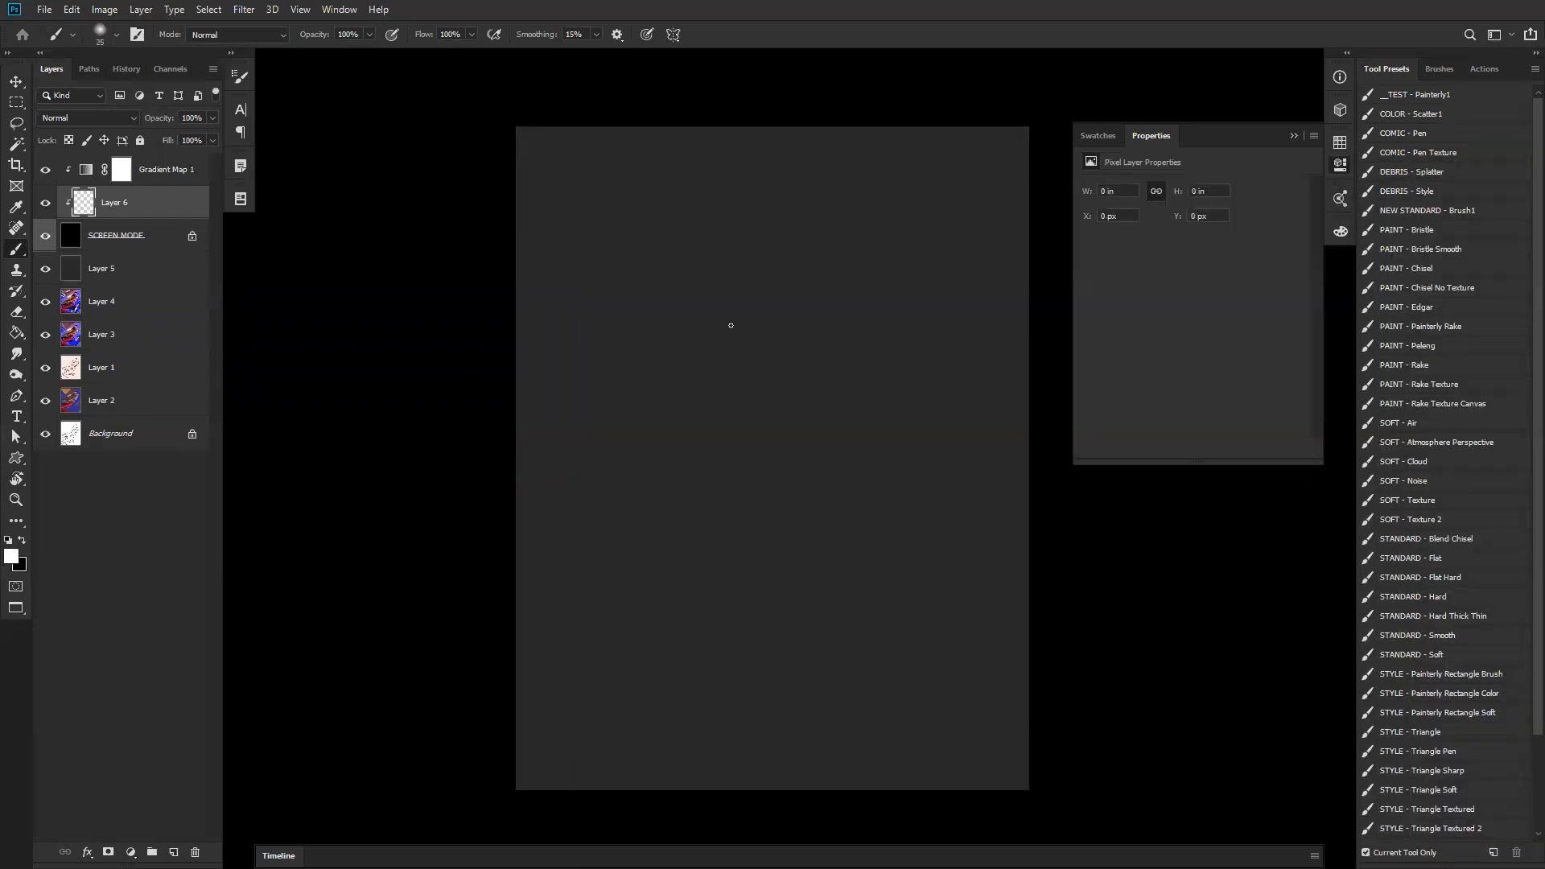
- Try a soft white stroke at 600 px in the upper middle of the clipped layer and undo it
key(bracketright)
key(bracketright)
key(bracketright)
key(bracketright)
key(bracketright)
key(bracketright)
key(bracketright)
key(bracketright)
key(bracketright)
key(bracketright)
key(bracketright)
key(bracketright)
key(bracketright)
key(bracketright)
key(bracketright)
key(bracketright)
key(bracketright)
key(bracketright)
key(bracketright)
key(bracketright)
drag(785, 283, 712, 348)
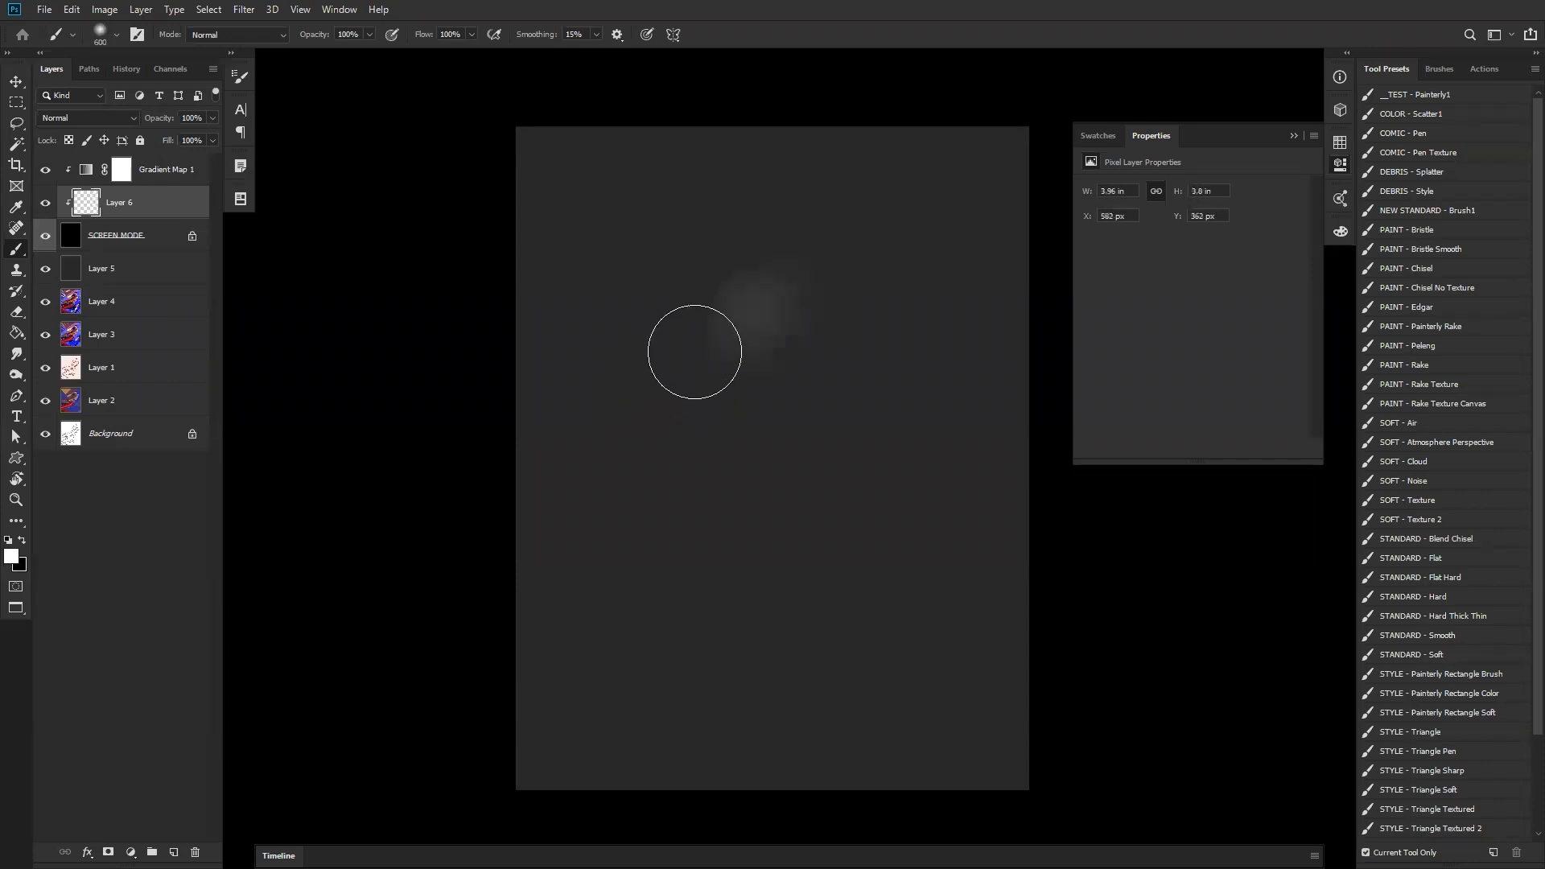
key(ctrl+z)
- Reduce the brush to 60 px and paint a soft white spot in the upper middle of the clipped layer
key(bracketleft)
key(bracketleft)
key(bracketleft)
key(bracketleft)
key(bracketleft)
key(bracketleft)
key(bracketleft)
key(bracketleft)
key(bracketleft)
key(bracketleft)
key(bracketleft)
key(bracketleft)
key(bracketleft)
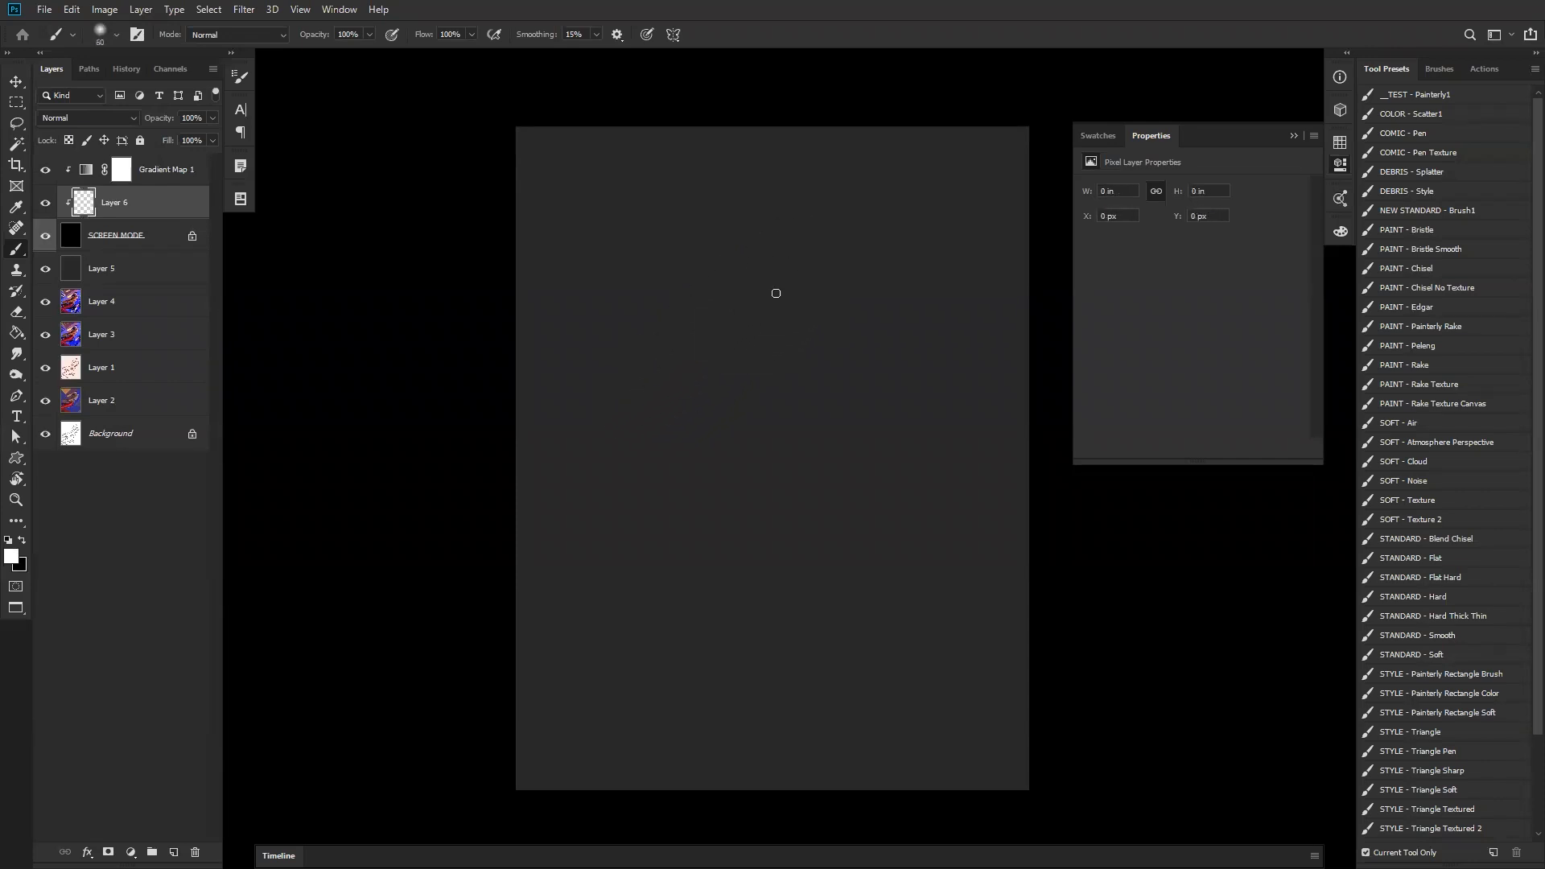
click(774, 294)
- Enlarge the brush and paint a soft white glow trailing diagonally down from the bright spot
key(bracketright)
key(bracketright)
key(bracketright)
key(bracketright)
key(bracketright)
key(bracketright)
key(bracketright)
key(bracketright)
key(bracketright)
key(bracketright)
drag(738, 344, 775, 295)
- Reduce the brush to 10 px and paint a thin hooked line curving down from the bright spot and back up
mouse_move(723, 372)
mouse_down()
mouse_move(763, 338)
mouse_move(776, 288)
mouse_move(749, 386)
mouse_move(694, 368)
mouse_up()
key(bracketleft)
key(bracketleft)
key(bracketleft)
key(bracketleft)
key(bracketleft)
key(bracketleft)
key(bracketleft)
key(bracketleft)
key(bracketleft)
key(bracketleft)
key(bracketleft)
key(bracketleft)
key(bracketleft)
key(bracketleft)
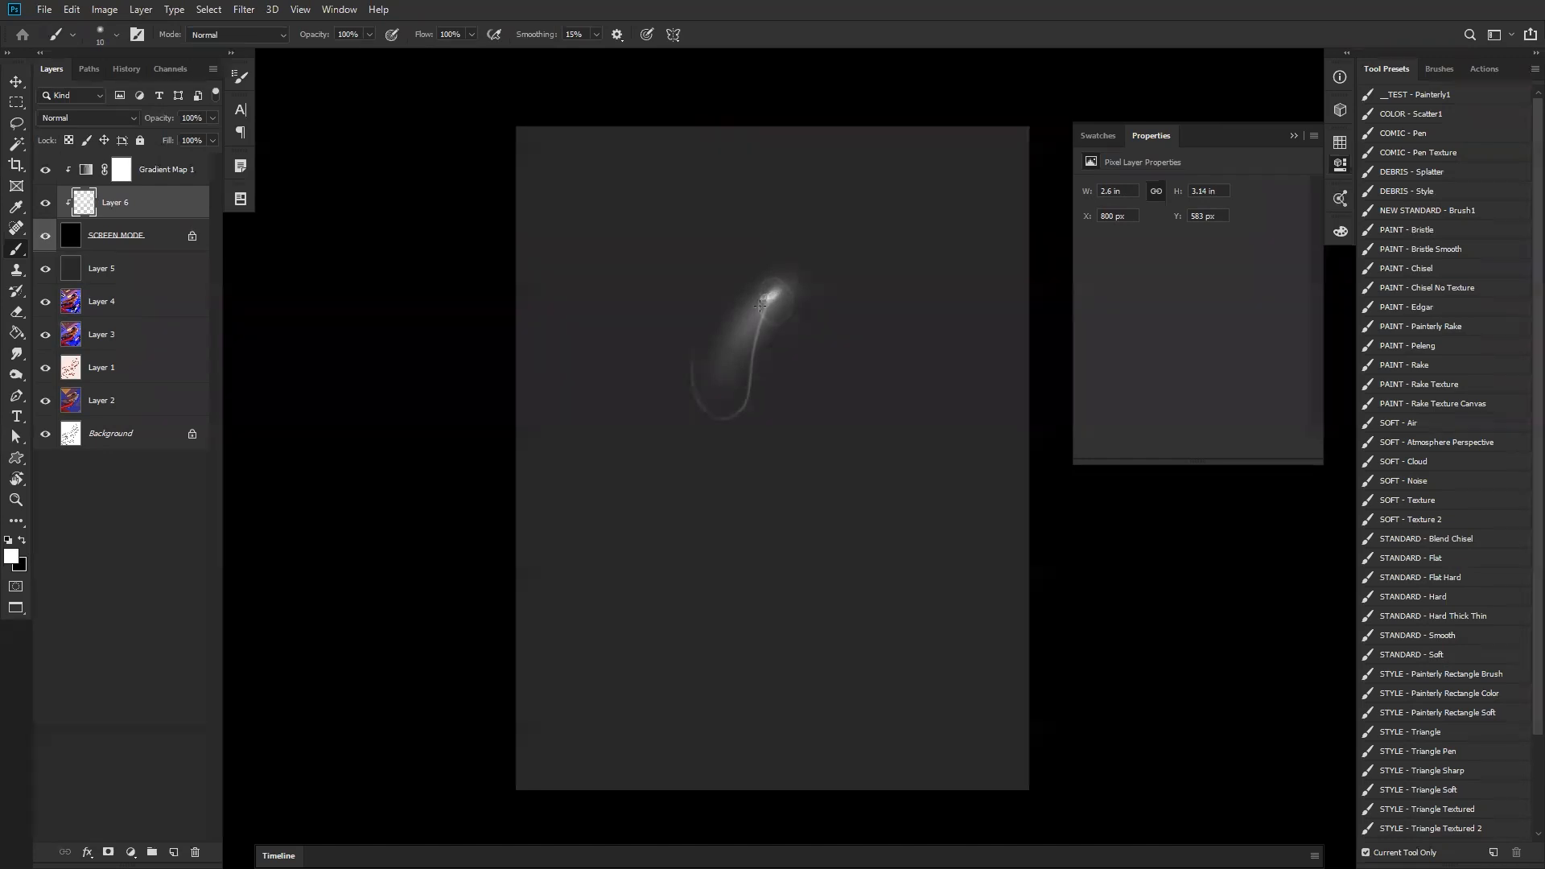
- Paint a large, faint soft halo around the bright spot with a much bigger brush
key(bracketright)
key(bracketright)
key(bracketright)
key(bracketright)
key(bracketright)
key(bracketright)
key(bracketright)
key(bracketright)
key(bracketright)
key(bracketright)
key(bracketright)
key(bracketright)
key(bracketright)
key(bracketright)
key(bracketright)
key(bracketright)
key(bracketright)
key(bracketright)
key(bracketright)
key(bracketright)
key(bracketright)
key(bracketright)
key(bracketright)
key(bracketright)
key(bracketright)
mouse_move(766, 297)
mouse_down()
mouse_move(756, 331)
mouse_move(720, 218)
mouse_up()
- Reduce the brush to 8 px and paint a thin jagged outline beside the glow and short rays at its centre
key(bracketleft)
key(bracketleft)
key(bracketleft)
key(bracketleft)
key(bracketleft)
key(bracketleft)
key(bracketleft)
key(bracketleft)
key(bracketleft)
key(bracketleft)
key(bracketleft)
key(bracketleft)
key(bracketleft)
key(bracketleft)
key(bracketleft)
key(bracketleft)
key(bracketleft)
key(bracketleft)
key(bracketleft)
key(bracketleft)
key(bracketleft)
key(bracketleft)
key(bracketleft)
key(bracketleft)
key(bracketleft)
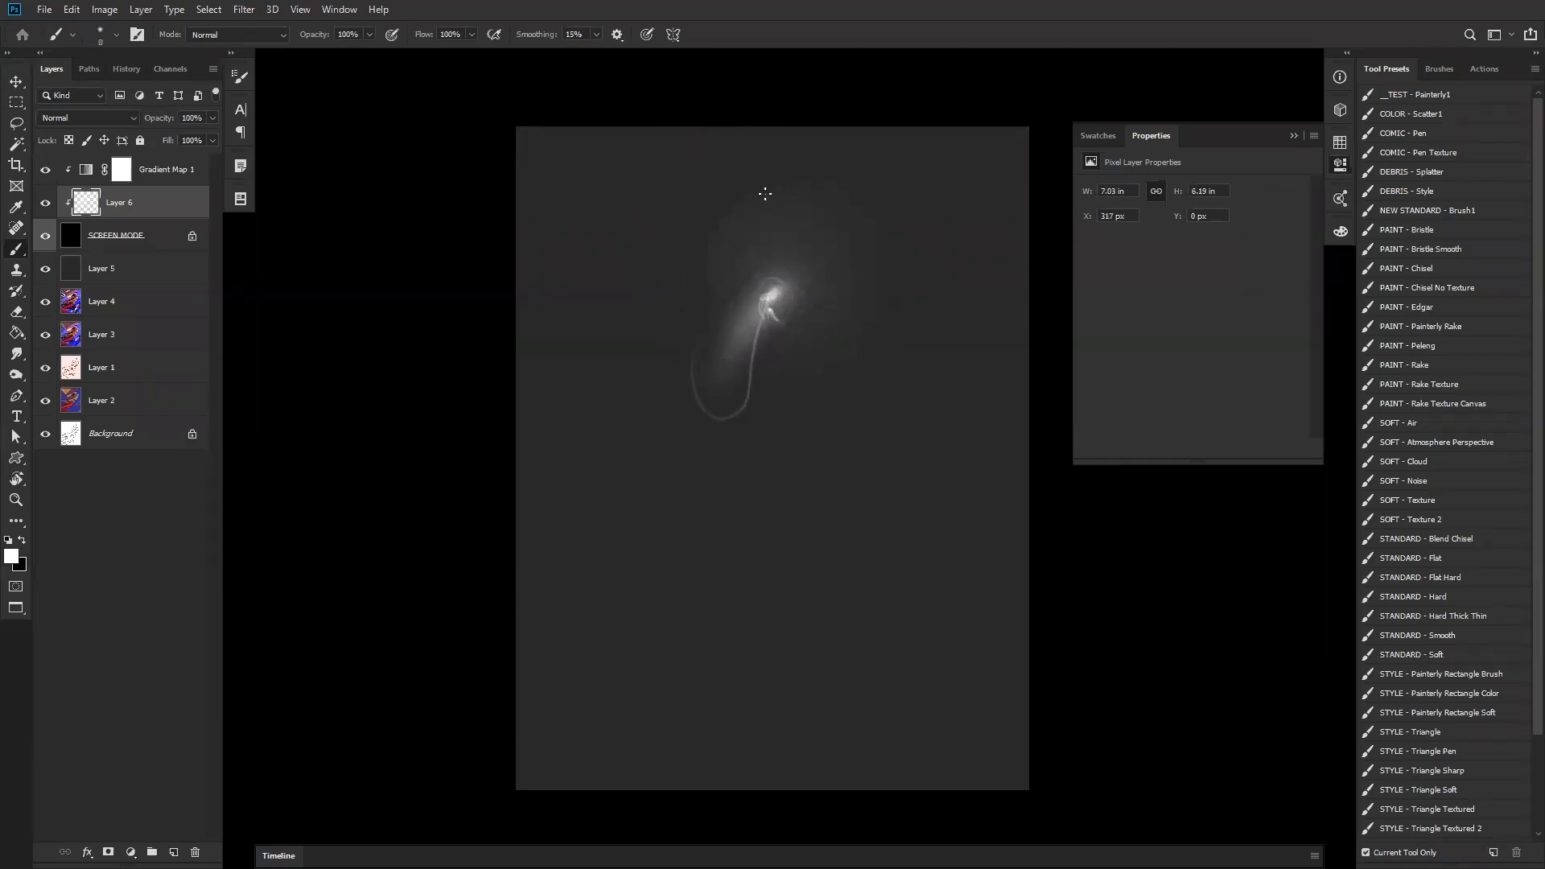
drag(609, 364, 703, 417)
drag(652, 267, 612, 297)
drag(782, 288, 798, 264)
- Flip the canvas horizontally and add thin rays at the glow's centre plus a small bright streak below it
key(ctrl+shift+h)
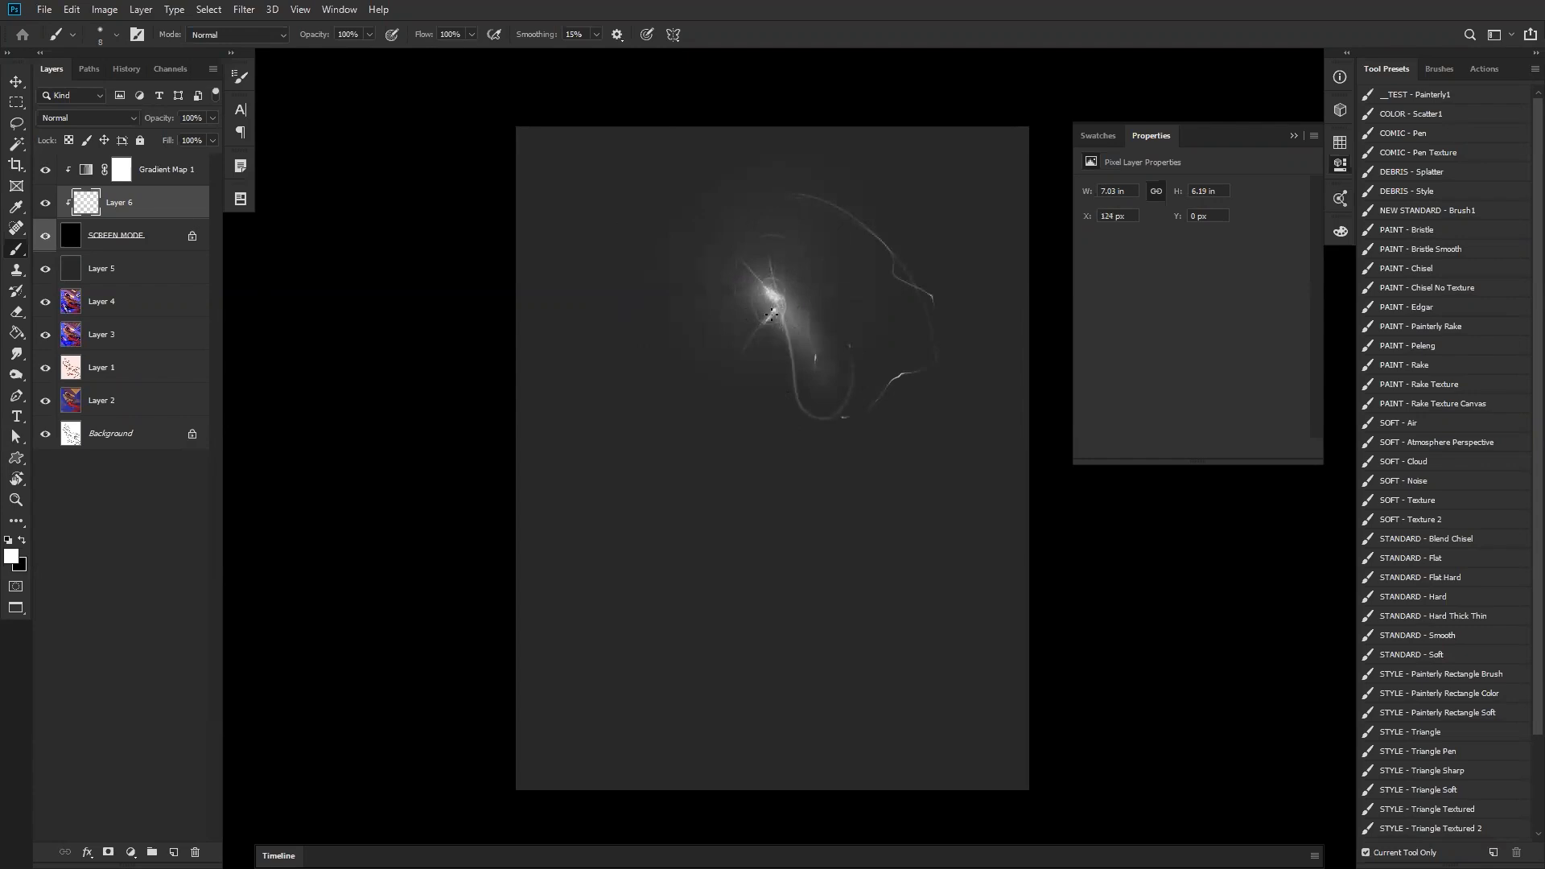
drag(773, 312, 741, 352)
click(710, 461)
- Paint thin 8 px white arcs below the glow and more fine rays crossing its bright centre
key(bracketright)
key(bracketright)
key(bracketright)
key(bracketright)
key(bracketright)
key(bracketright)
key(bracketright)
key(bracketright)
key(bracketright)
key(bracketright)
key(bracketright)
key(bracketright)
key(bracketright)
key(bracketright)
key(bracketright)
key(bracketright)
key(bracketleft)
key(bracketleft)
key(bracketleft)
key(bracketleft)
key(bracketleft)
key(bracketleft)
key(bracketleft)
key(bracketleft)
key(bracketleft)
key(bracketleft)
key(bracketleft)
key(bracketleft)
key(bracketleft)
key(bracketleft)
key(bracketleft)
key(bracketleft)
key(bracketleft)
key(bracketleft)
key(bracketleft)
key(bracketleft)
drag(797, 471, 777, 515)
drag(749, 462, 800, 489)
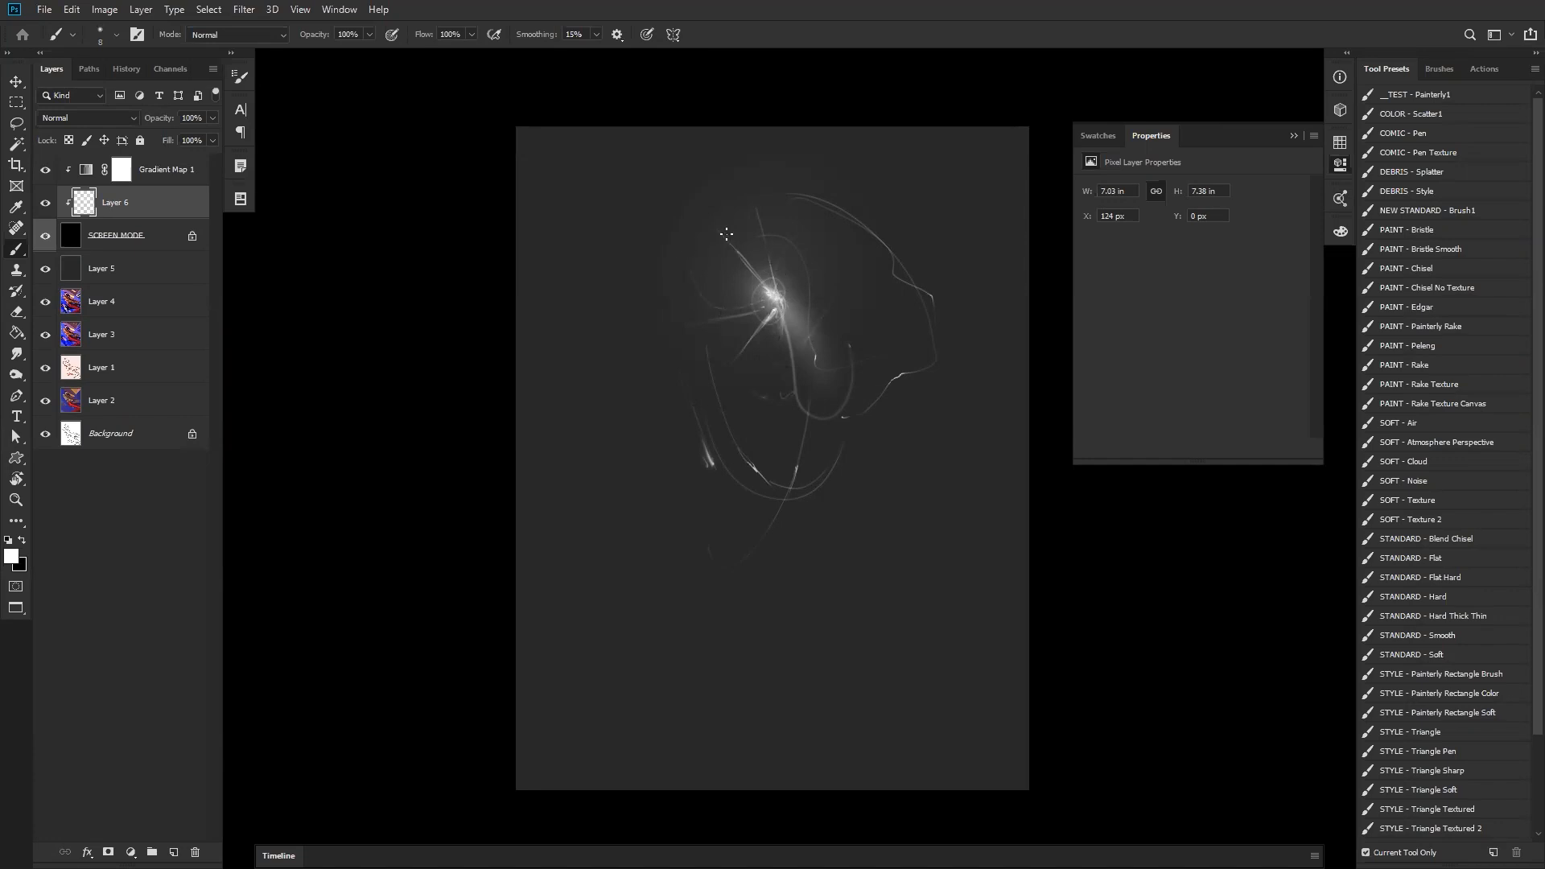
mouse_move(764, 294)
mouse_down()
mouse_move(693, 305)
mouse_move(625, 288)
mouse_up()
- Choose the flat 600 px brush from the AJ - Brush Sets group and reduce its size
right_click(774, 300)
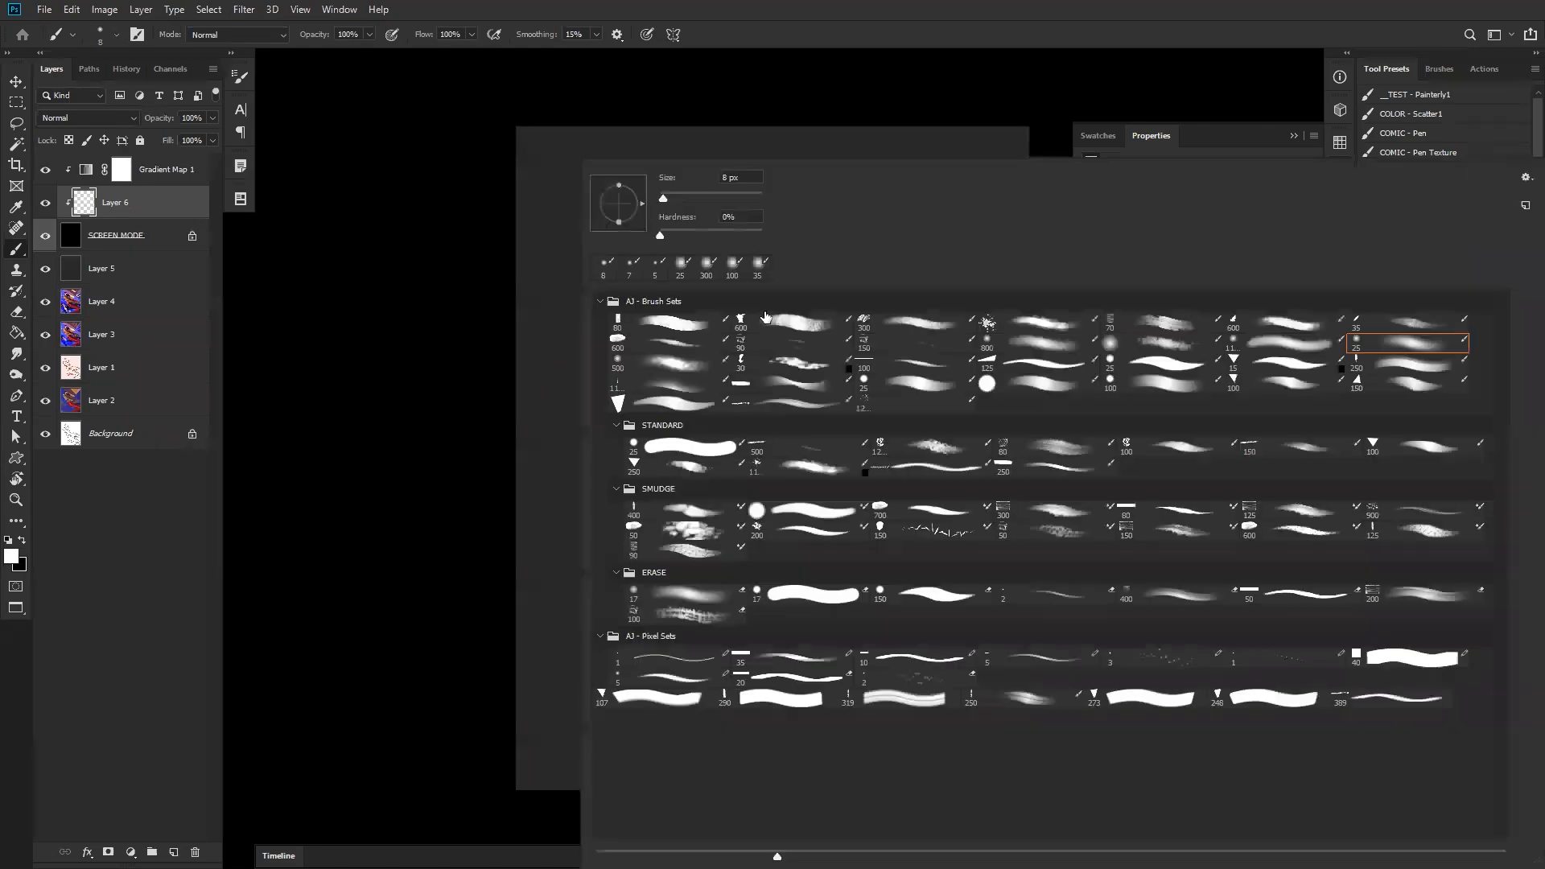
click(682, 346)
click(413, 370)
key(bracketleft)
key(bracketleft)
key(bracketleft)
key(bracketleft)
key(bracketleft)
key(bracketleft)
key(bracketleft)
- Try a white lightning-like stroke from the glow's centre towards the canvas's upper-left corner and undo it
mouse_move(753, 292)
mouse_down()
mouse_move(710, 269)
mouse_move(637, 196)
mouse_move(584, 209)
mouse_move(753, 346)
mouse_move(762, 277)
mouse_move(720, 272)
mouse_move(569, 161)
mouse_up()
key(bracketleft)
key(bracketleft)
key(bracketleft)
key(bracketleft)
key(ctrl+z)
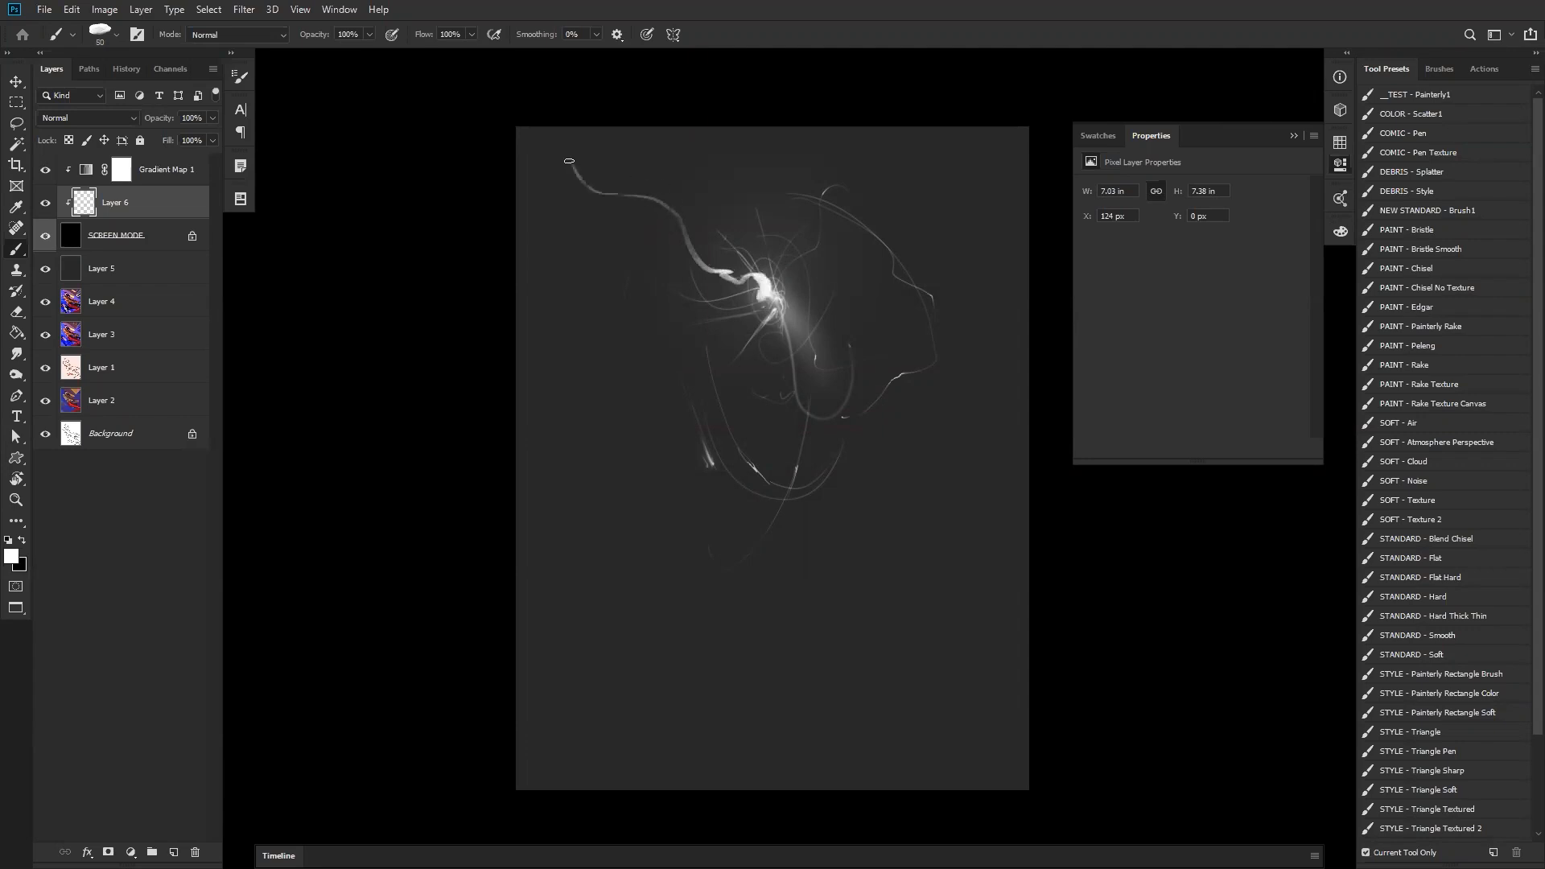
- Paint two bold white arcs with an enlarged brush, one to the right of the glow and a thicker one at its lower left
key(bracketright)
key(bracketright)
key(bracketright)
mouse_move(829, 266)
mouse_down()
mouse_move(837, 423)
mouse_move(708, 459)
mouse_up()
key(bracketright)
key(bracketright)
key(bracketright)
key(bracketright)
key(bracketright)
drag(632, 368, 793, 483)
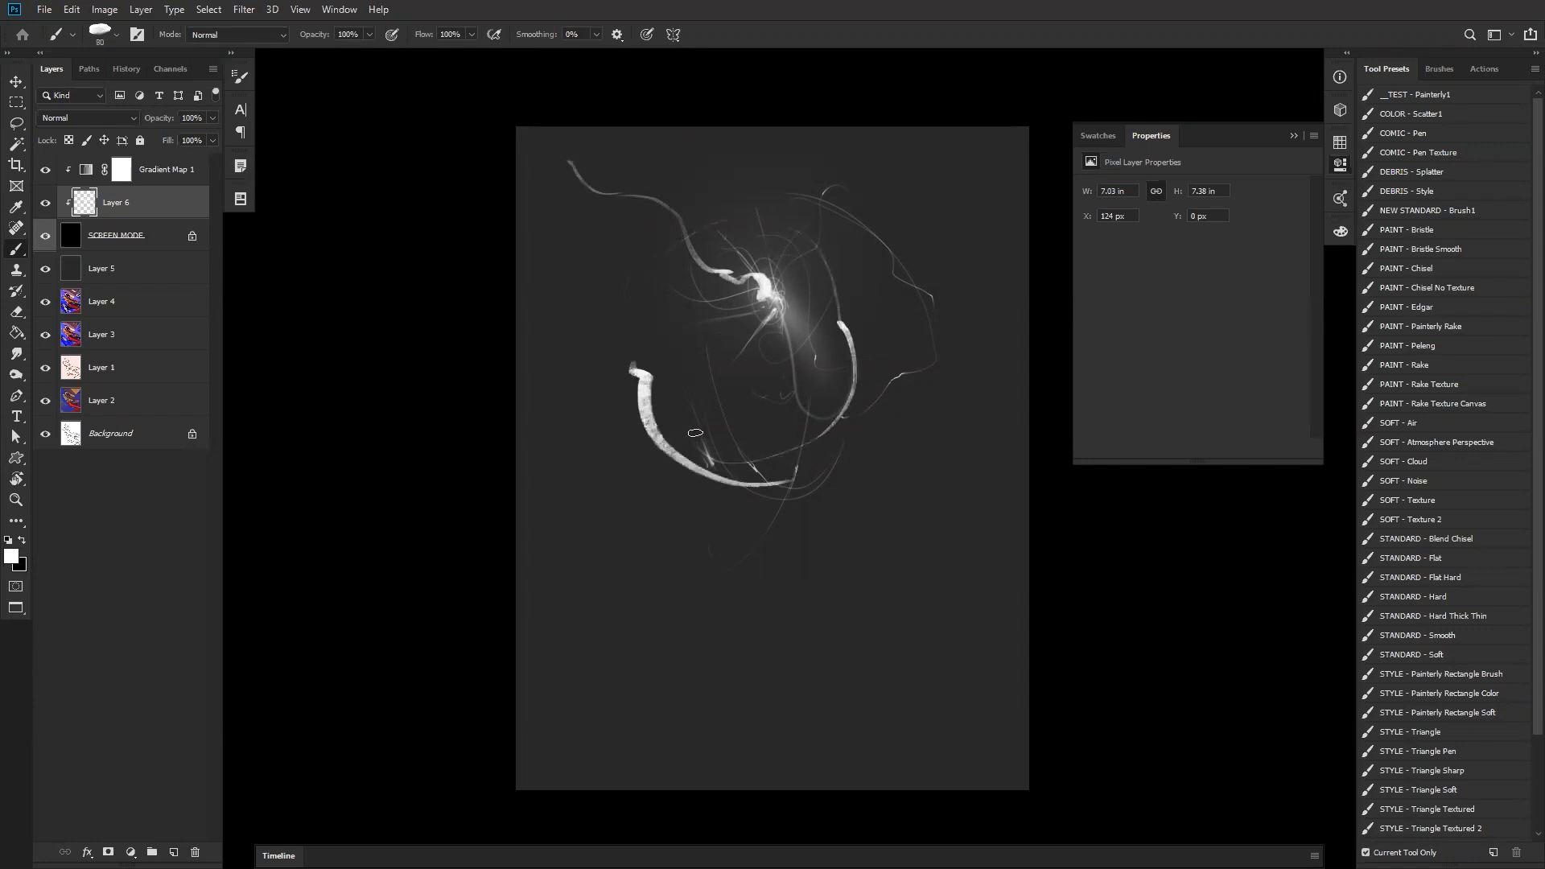
drag(635, 380, 689, 470)
- Try a broad white stroke beneath the arcs with a much larger brush and undo it
key(bracketright)
key(bracketright)
key(bracketright)
key(bracketright)
key(bracketright)
key(bracketright)
drag(822, 531, 571, 527)
key(ctrl+z)
- Erase into the thick lower-left arc and the upper-left end of the lightning stroke with the textured eraser, resizing it up to 1000 px
key(e)
mouse_move(650, 391)
mouse_down()
mouse_move(699, 491)
mouse_move(606, 377)
mouse_move(678, 483)
mouse_move(731, 507)
mouse_move(813, 517)
mouse_move(781, 501)
mouse_move(875, 471)
mouse_up()
key(bracketright)
key(bracketright)
drag(729, 483, 787, 483)
drag(625, 363, 637, 435)
drag(561, 156, 604, 194)
key(bracketright)
key(bracketright)
key(bracketright)
key(bracketright)
key(bracketright)
key(bracketright)
key(bracketright)
key(bracketright)
key(bracketright)
key(bracketright)
key(bracketright)
key(bracketright)
key(bracketright)
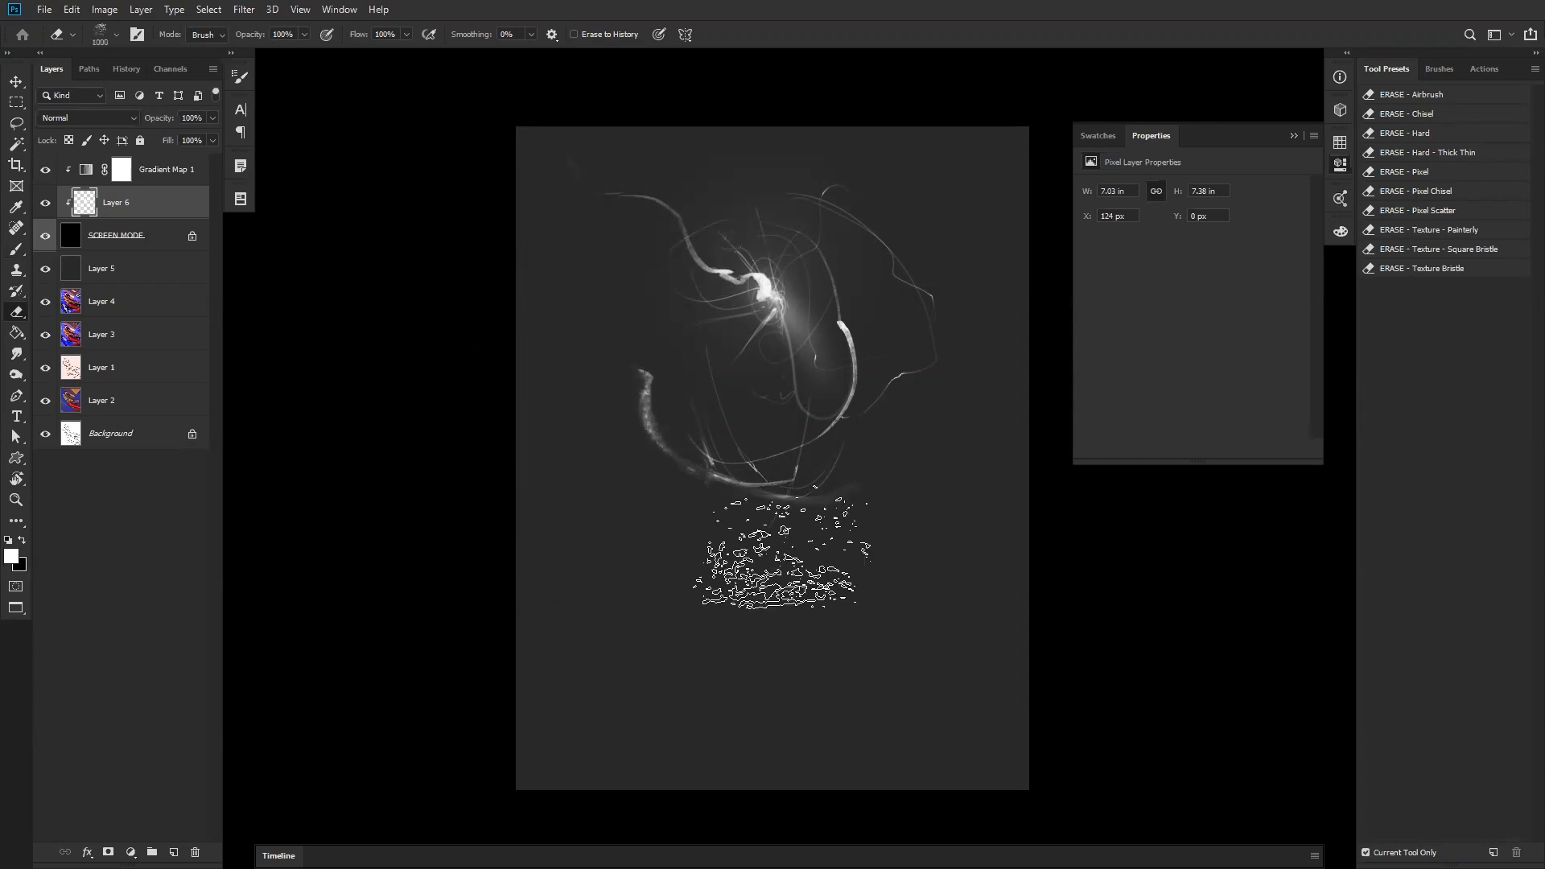
key(bracketleft)
key(bracketleft)
key(bracketleft)
key(bracketleft)
key(bracketleft)
key(bracketleft)
key(bracketleft)
key(bracketleft)
key(bracketleft)
key(bracketleft)
key(bracketleft)
- Paint thin 25 px white arcs and bright streaks around the glow's centre and along its left and right sides
key(b)
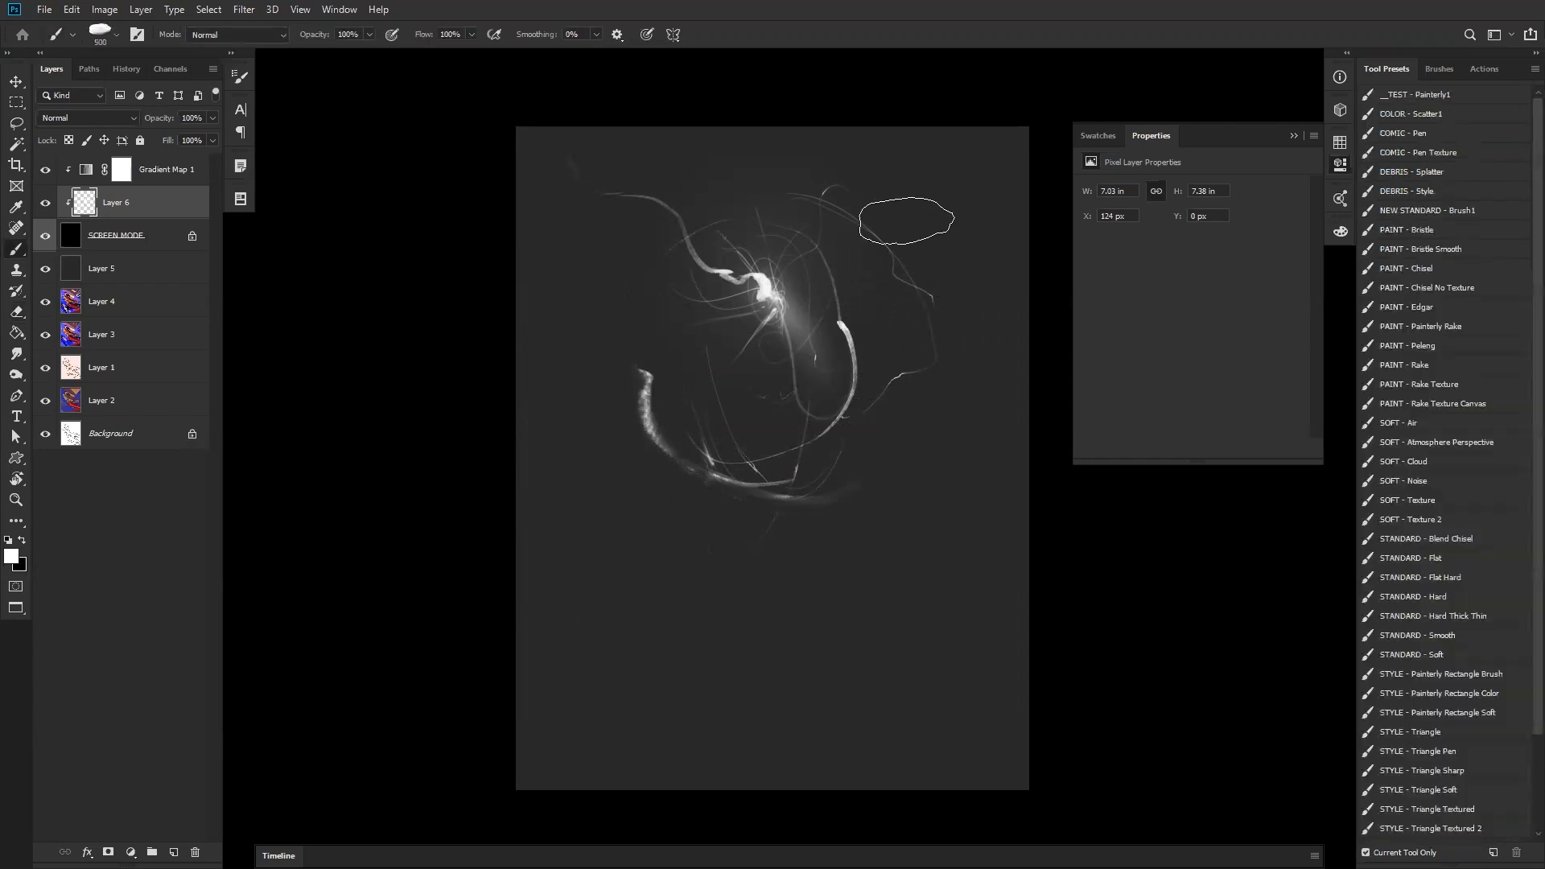
key(bracketleft)
key(bracketleft)
key(bracketleft)
key(bracketleft)
key(bracketleft)
key(bracketleft)
key(bracketleft)
key(bracketleft)
key(bracketleft)
key(bracketleft)
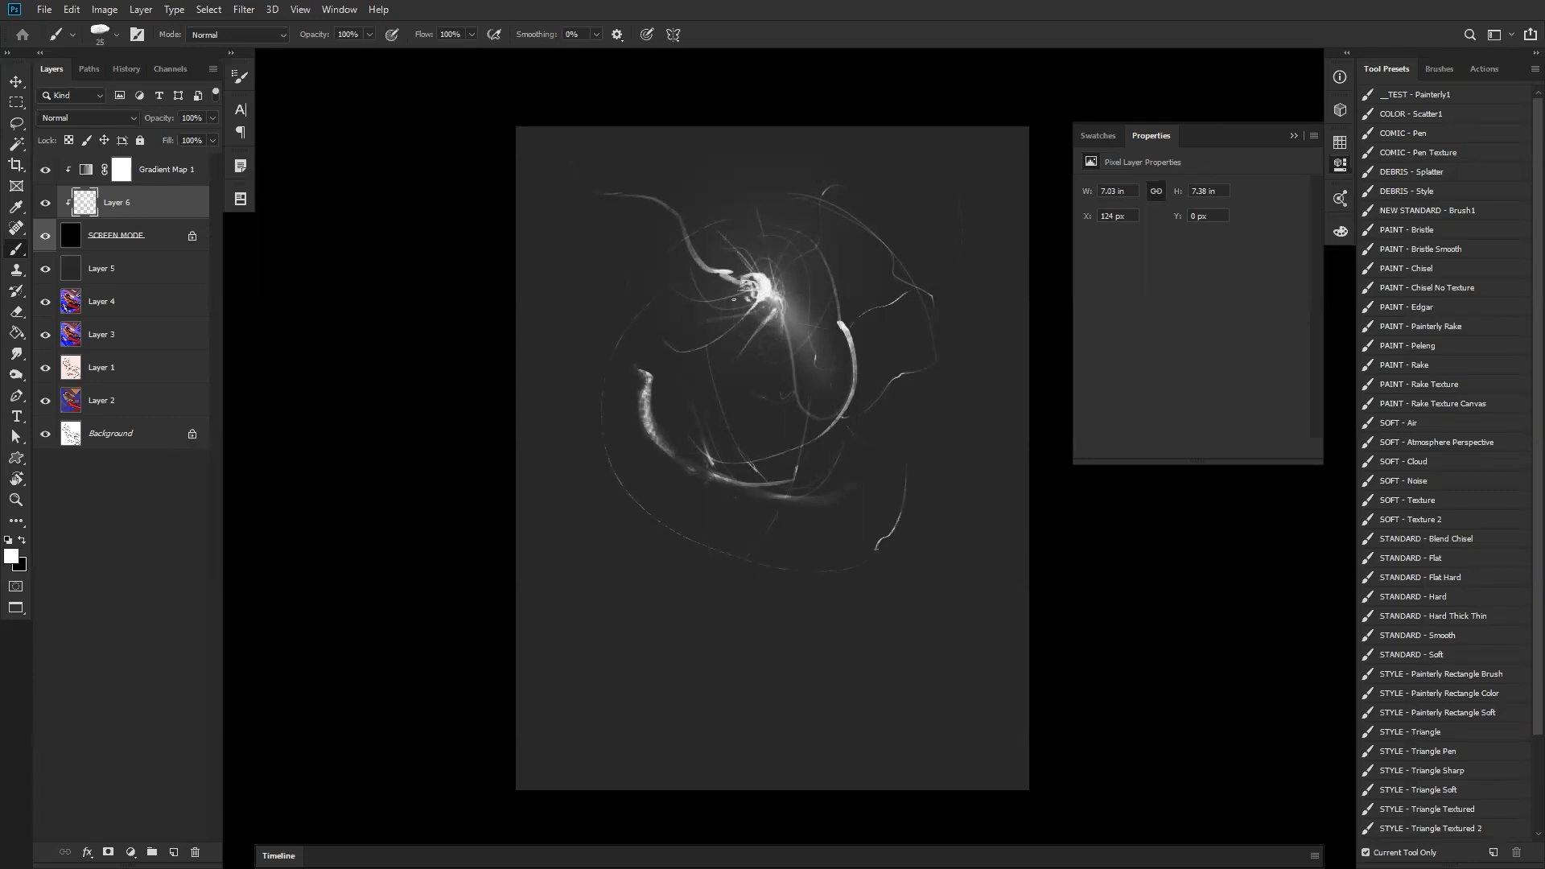
drag(729, 294, 768, 229)
mouse_move(720, 277)
mouse_down()
mouse_move(752, 225)
mouse_move(799, 315)
mouse_up()
drag(669, 351, 669, 309)
mouse_move(890, 313)
mouse_down()
mouse_move(882, 400)
mouse_move(809, 494)
mouse_up()
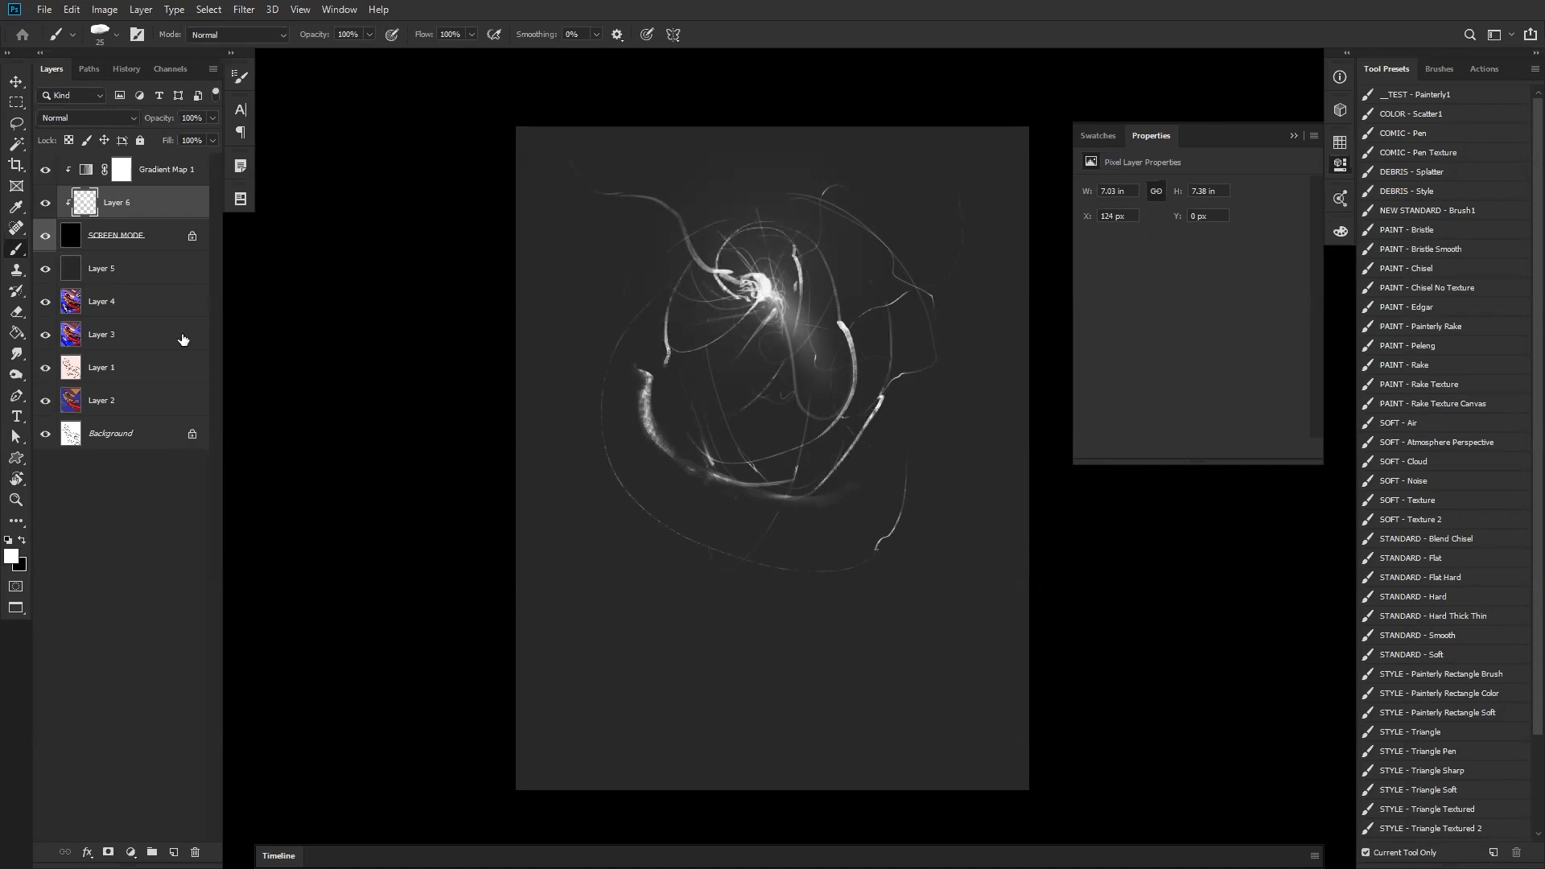
- Compare blue, red and fiery gradient presets for Gradient Map 1 and apply the black-red-orange-cream one
click(88, 173)
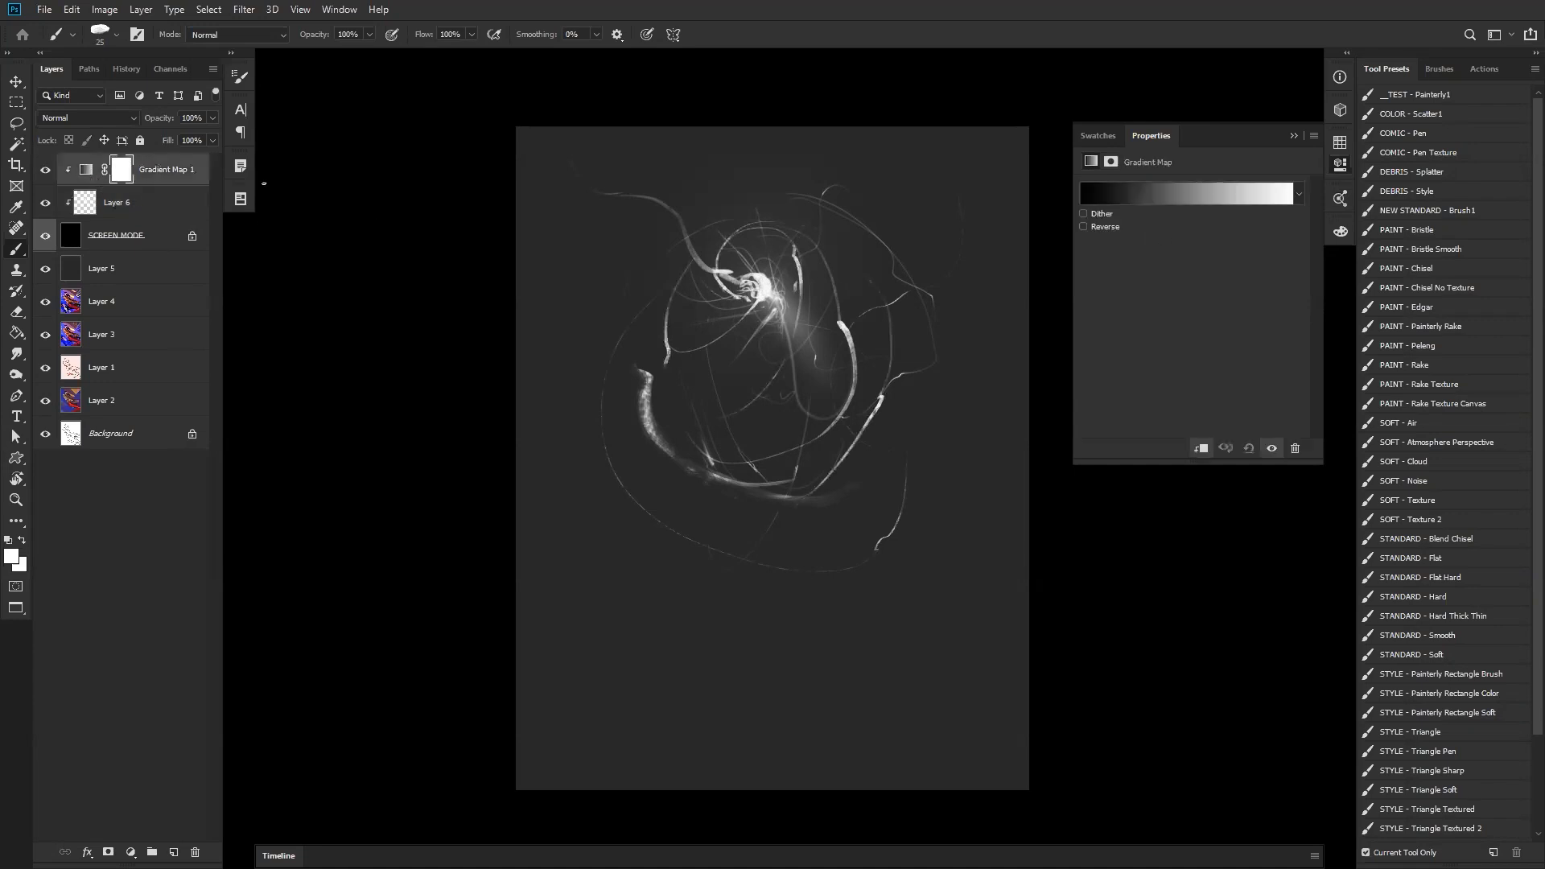
key(i)
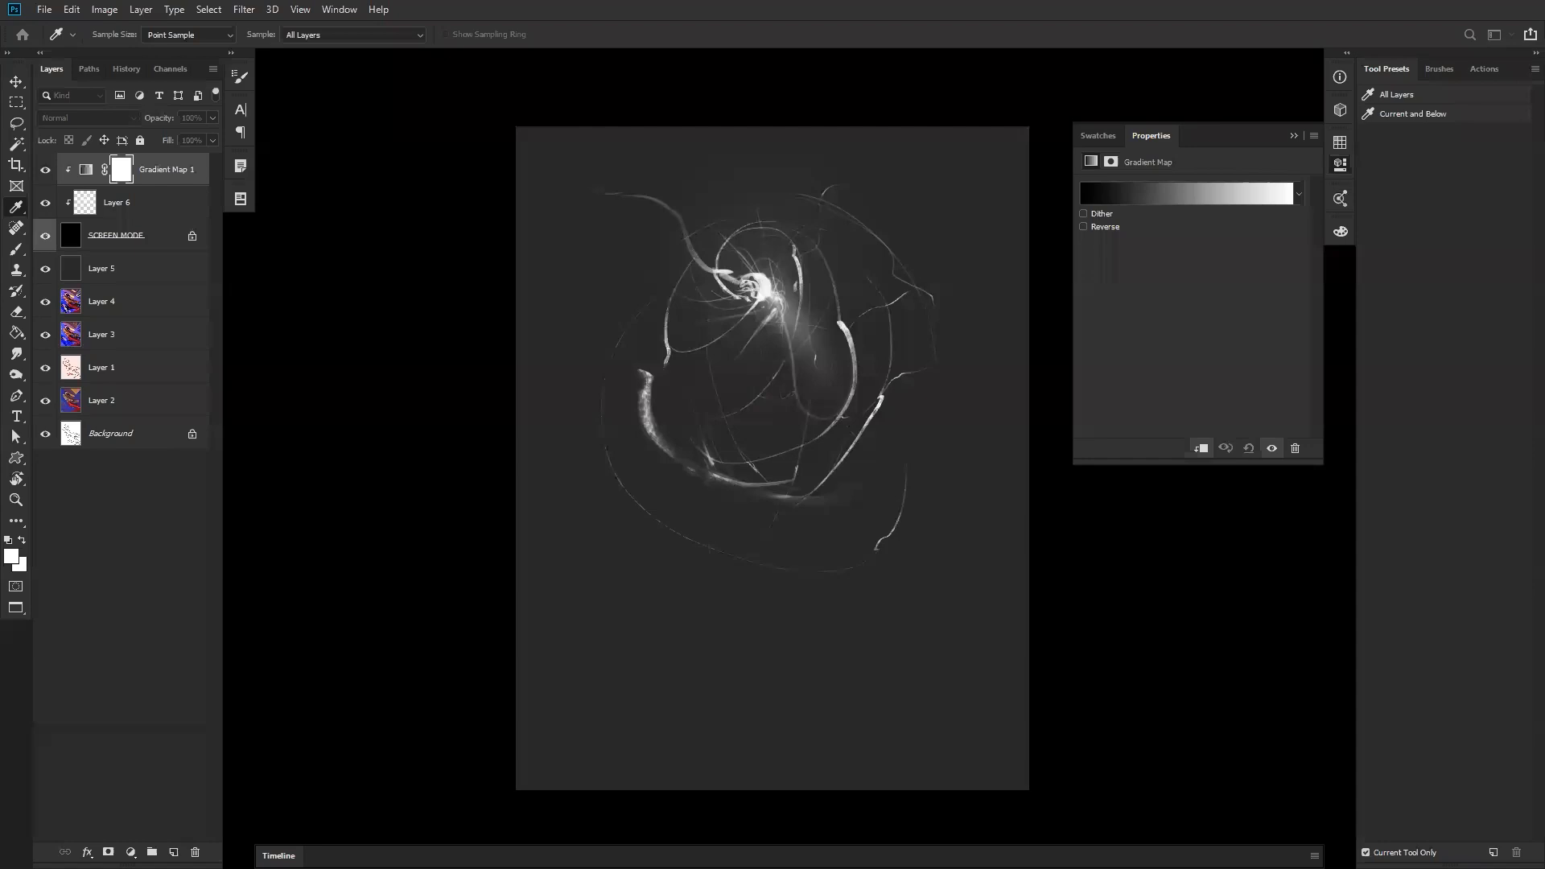
click(417, 172)
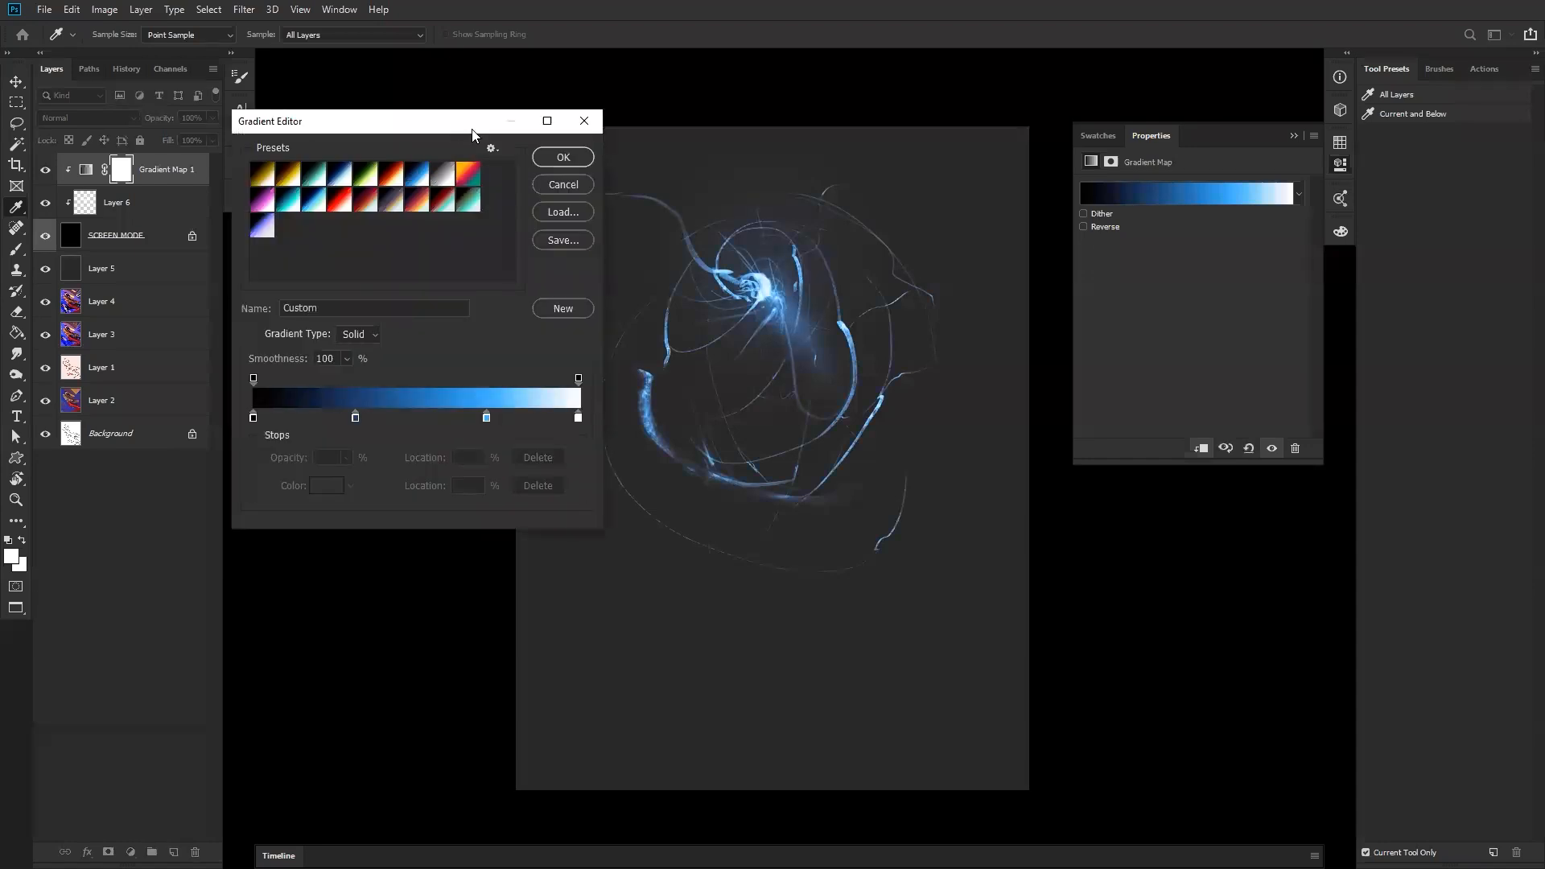
drag(473, 134, 1316, 260)
click(1180, 328)
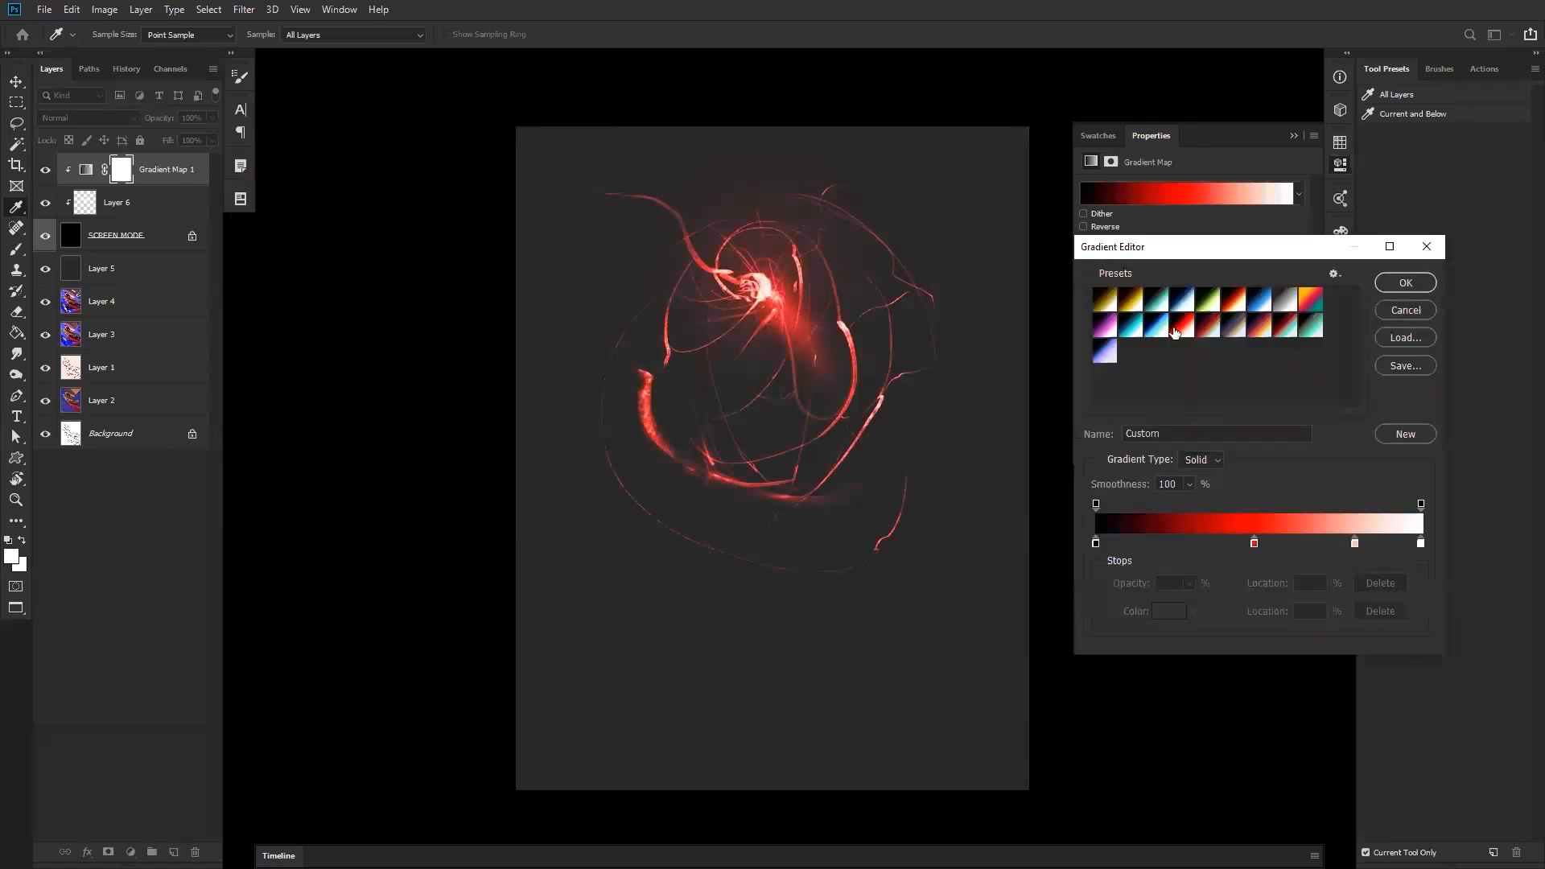
click(1159, 327)
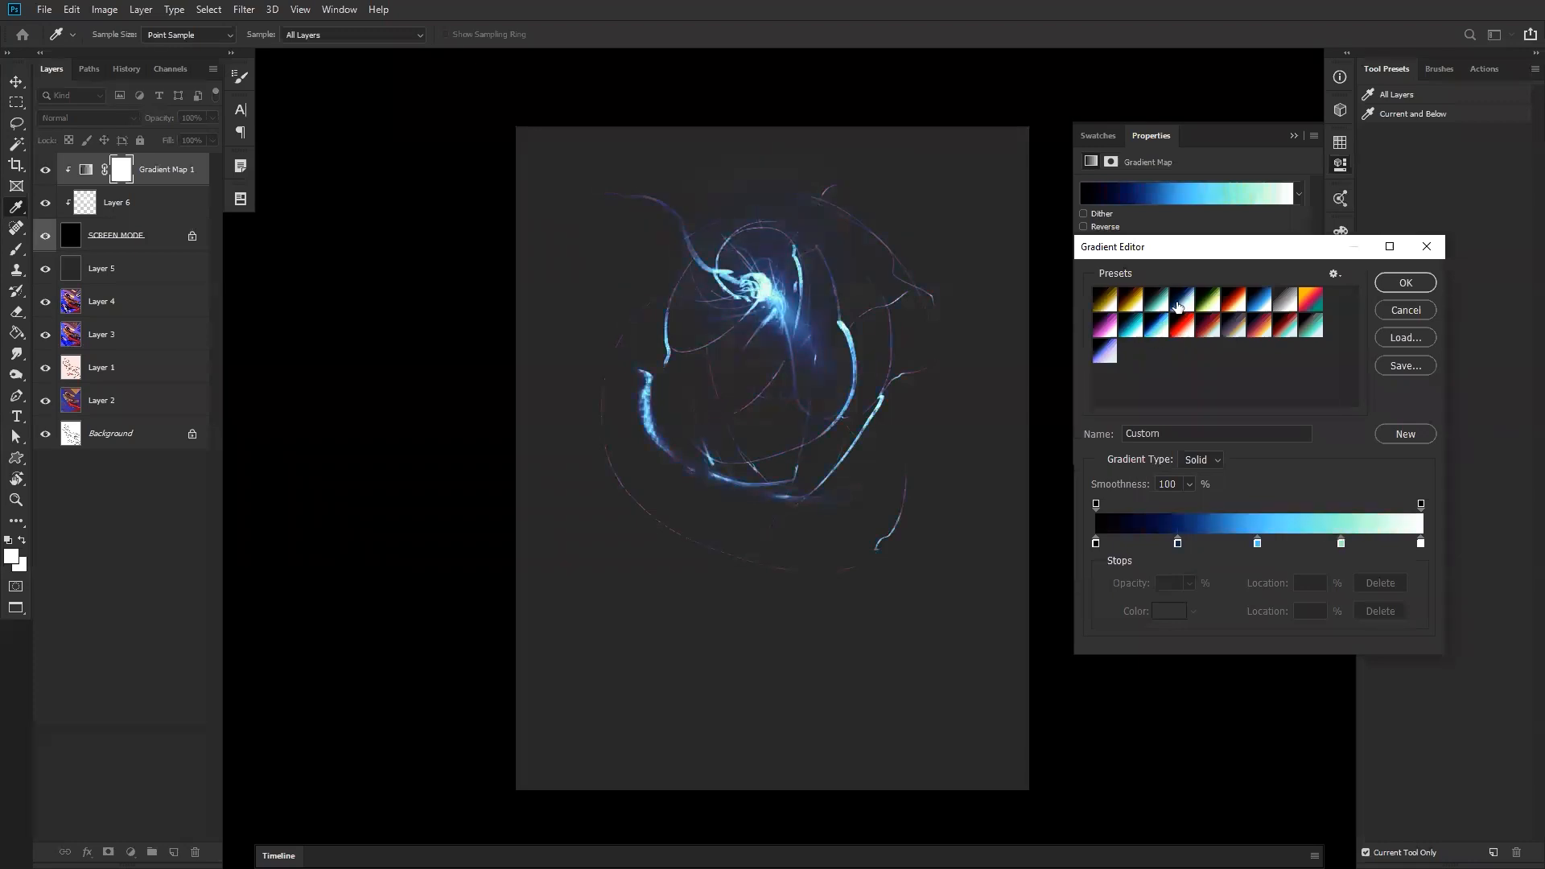
click(1189, 304)
click(1224, 300)
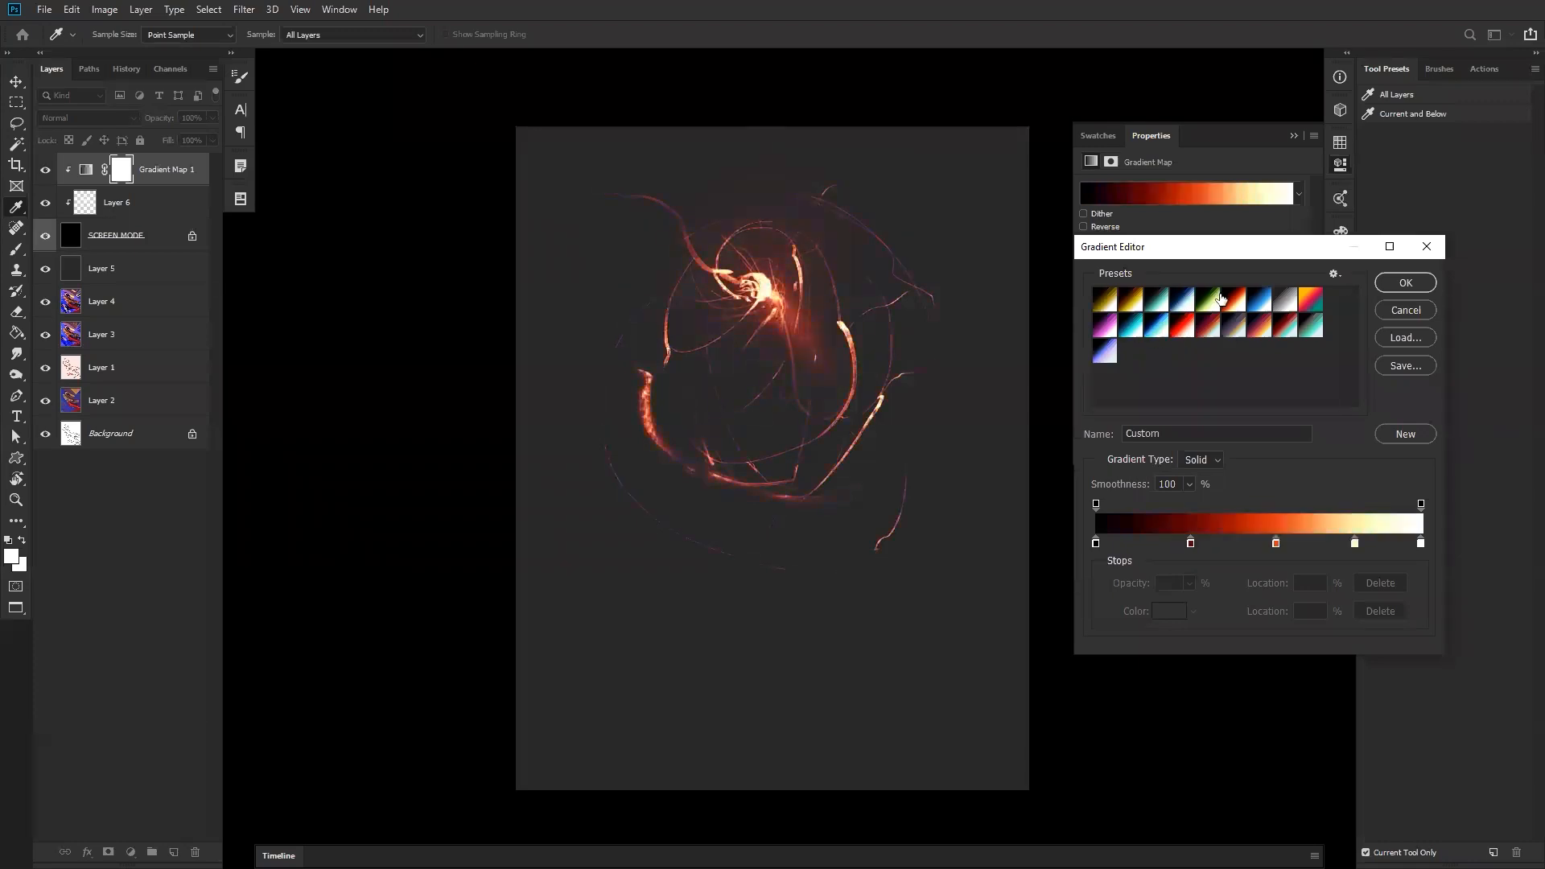
click(1406, 283)
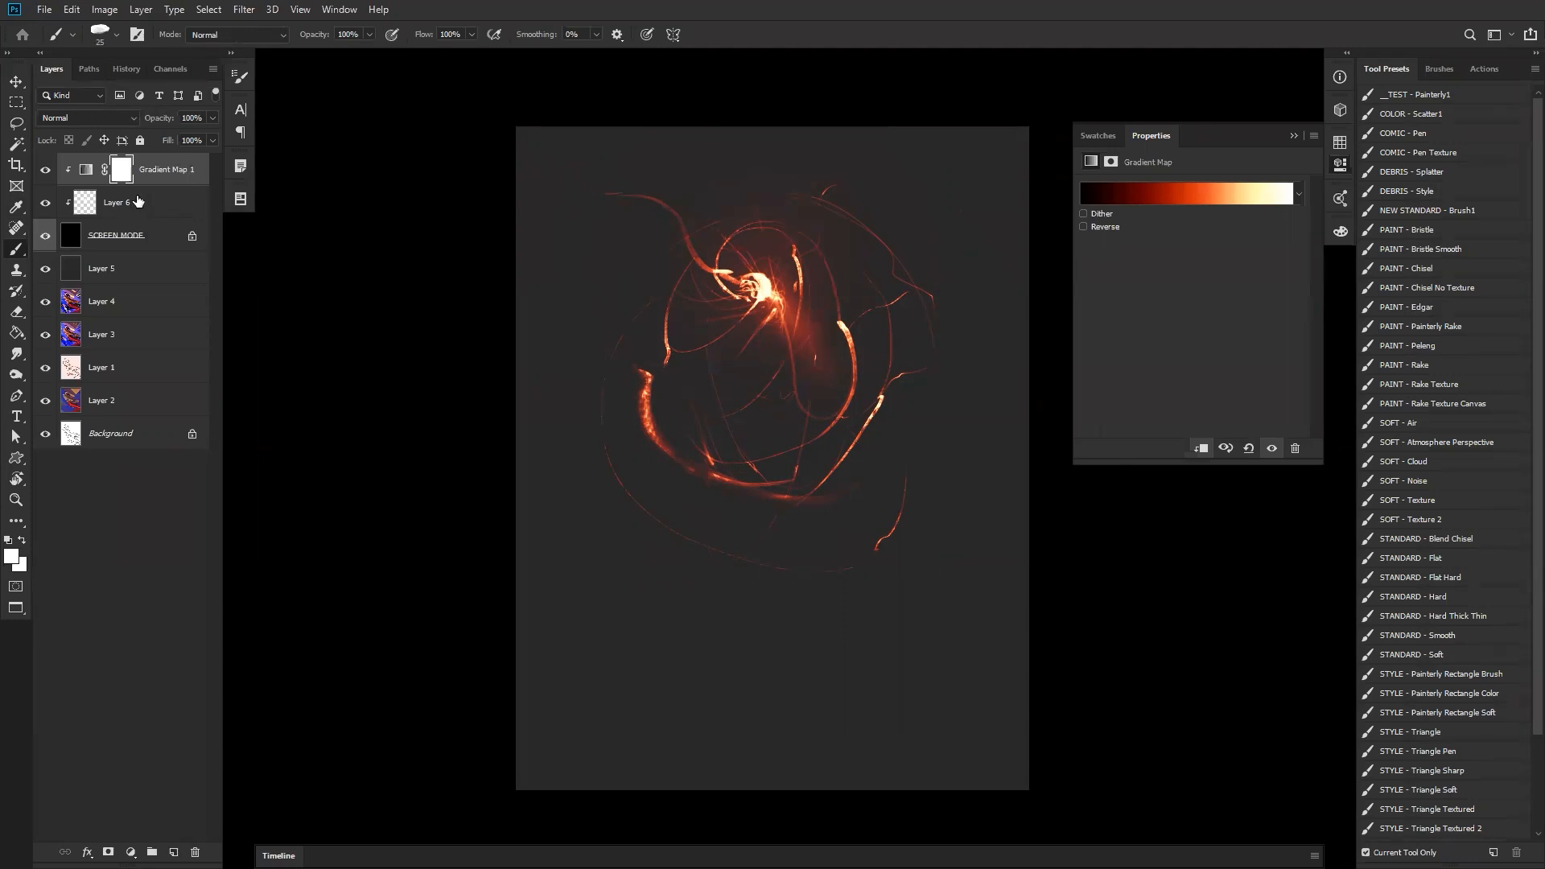
- Paste the copied light-effect image below the Gradient Map, move it over the glow and set its blend mode to Screen
key(ctrl+v)
key(v)
drag(917, 451, 880, 327)
click(97, 121)
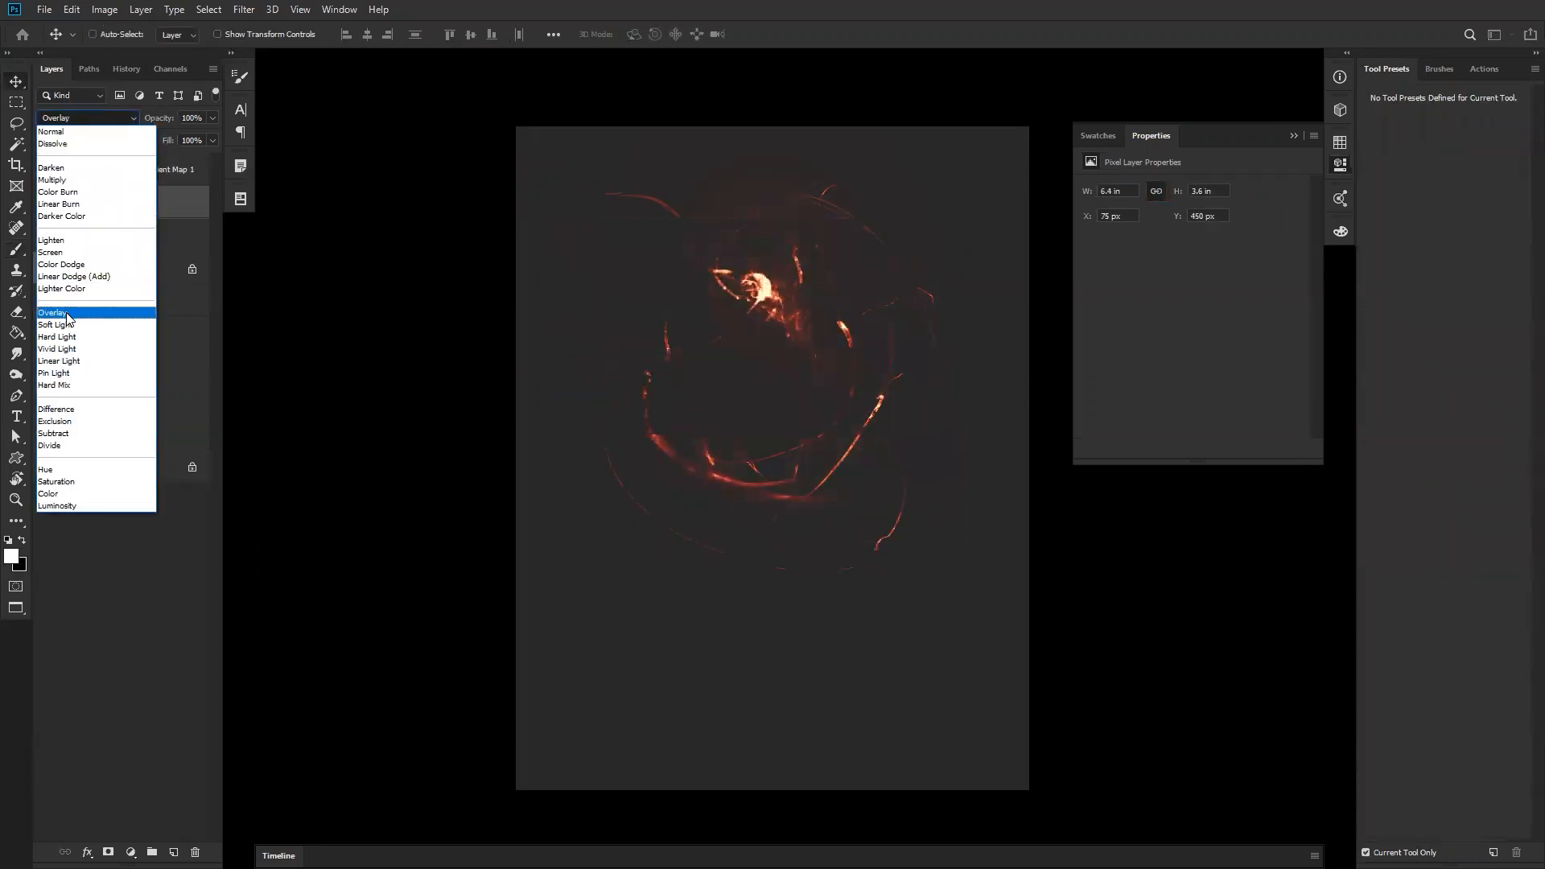
click(50, 252)
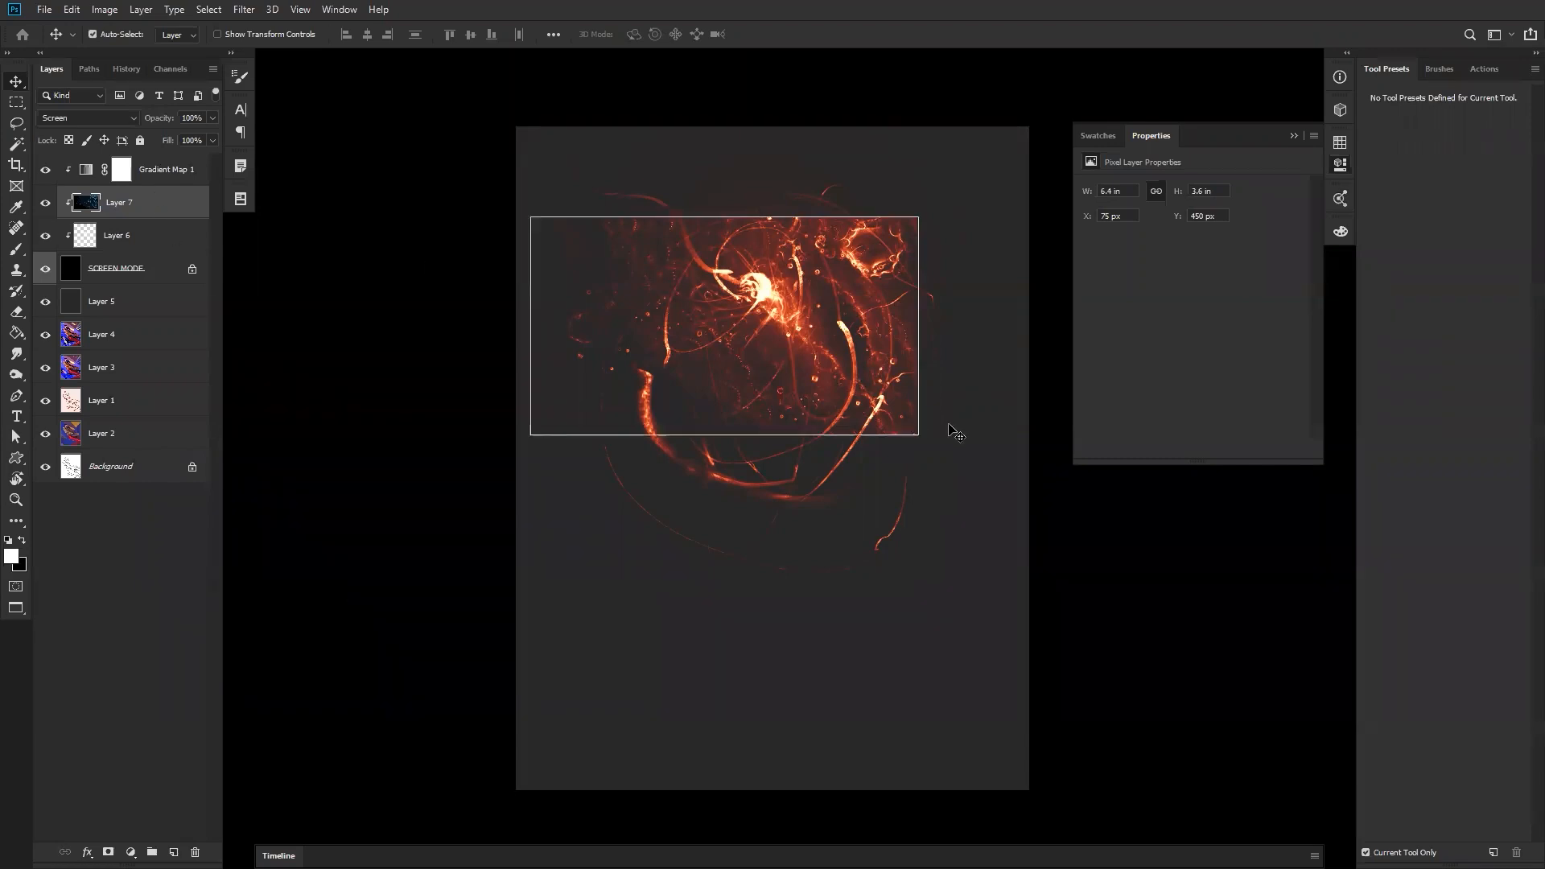
- Paste a second light-effect image above Layer 7 and set its blend mode to Screen
key(ctrl+v)
click(127, 120)
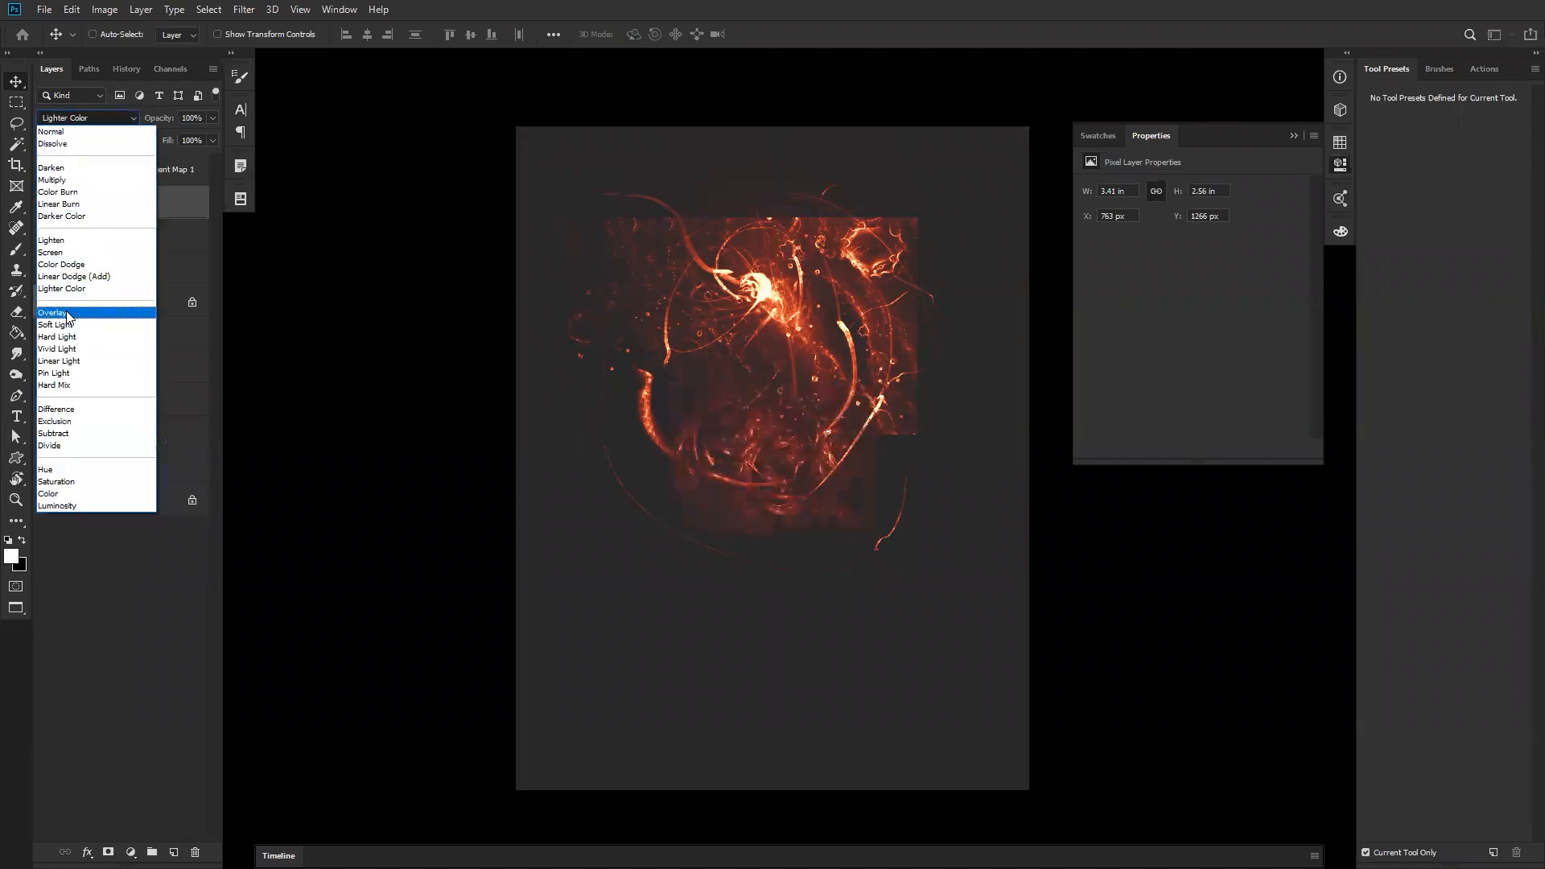
click(70, 259)
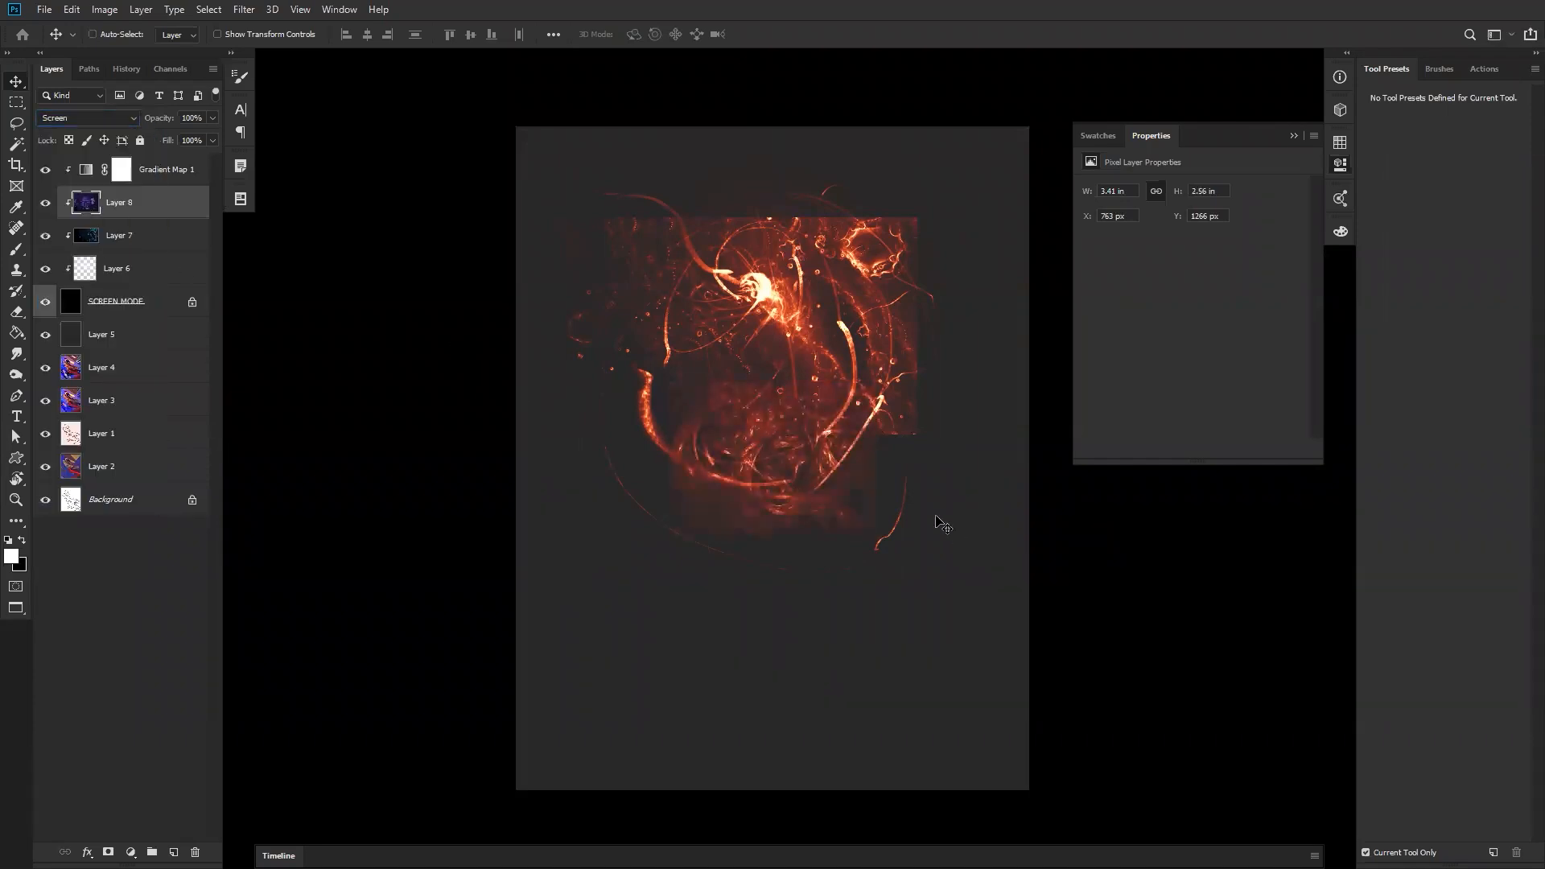
- Reposition the second pasted image and scale it to about 8.64 by 8.4 in across the canvas's upper part
key(ctrl)
drag(855, 471, 847, 409)
key(ctrl+t)
drag(868, 320, 1018, 132)
drag(924, 281, 913, 251)
key(Return)
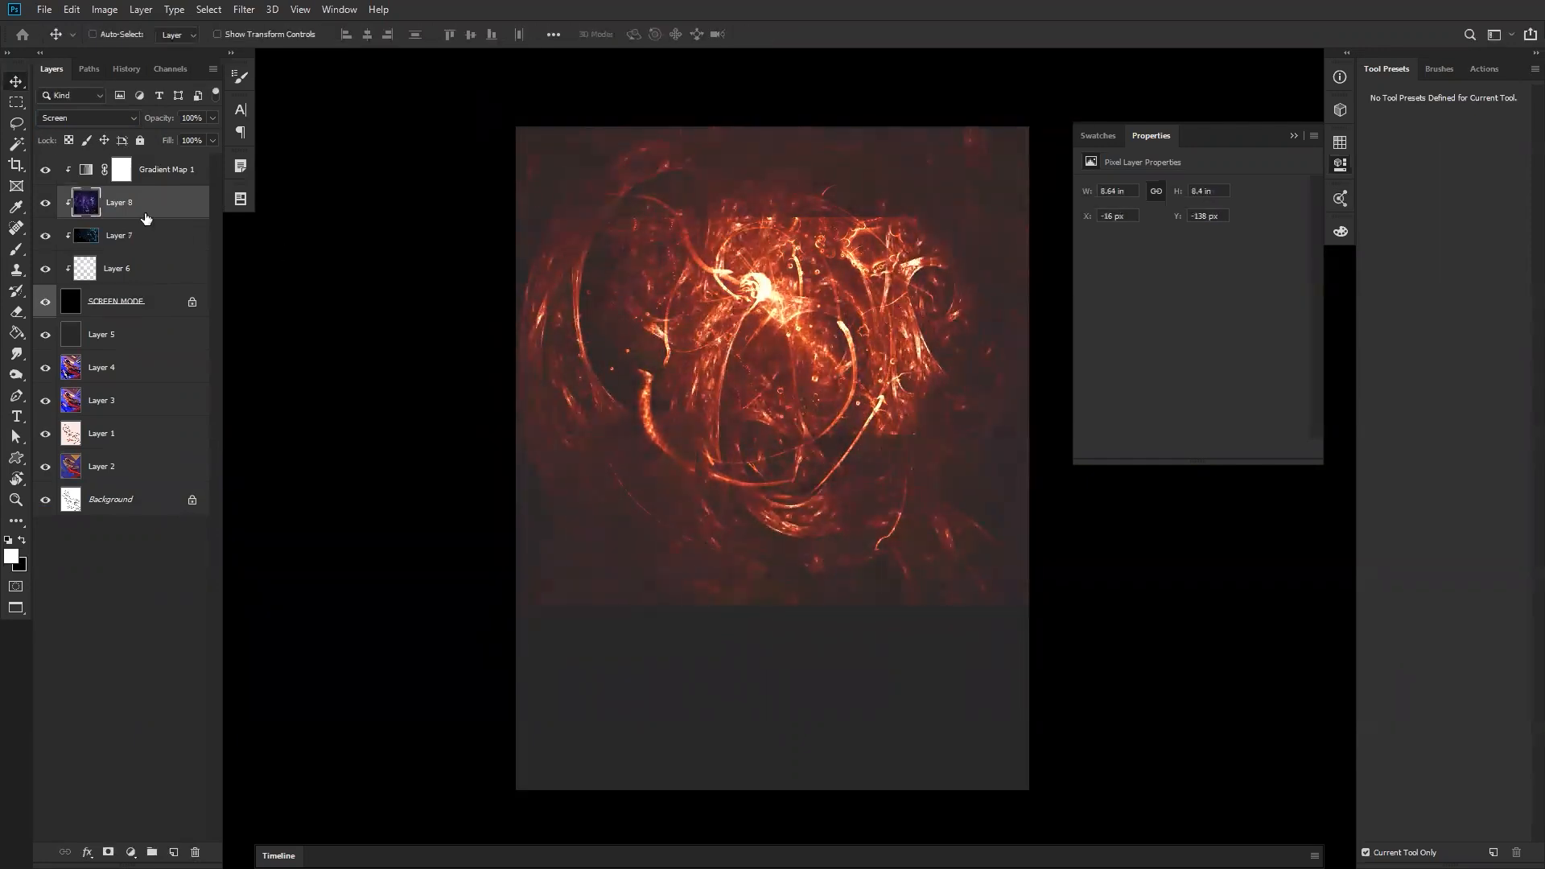
- Erase the hard rectangular edges of the first pasted image on Layer 7 with a large textured eraser
click(126, 235)
key(e)
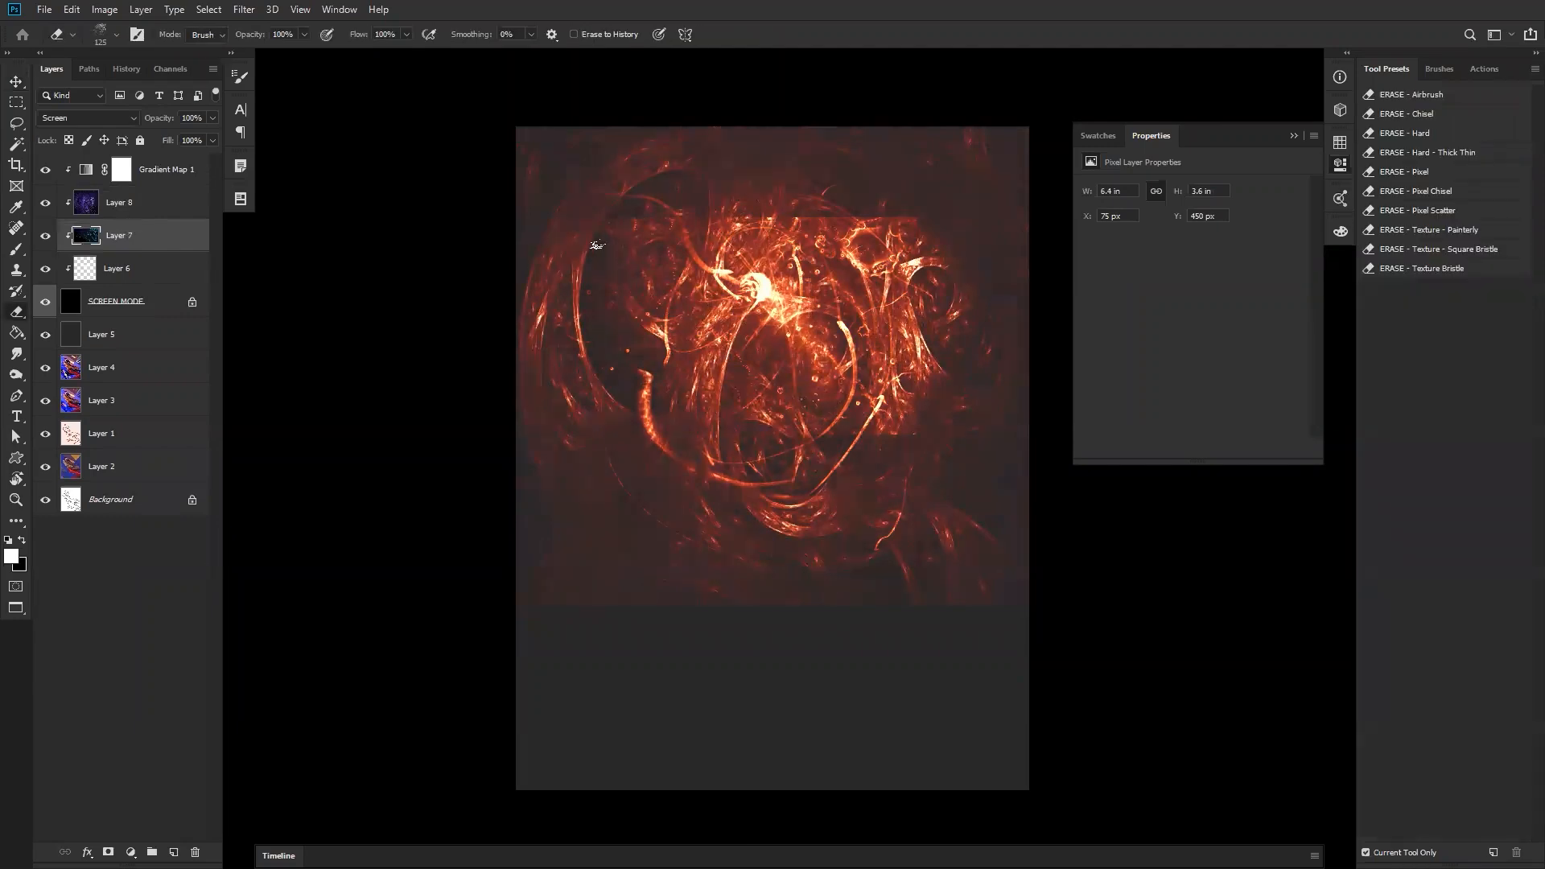
right_click(652, 242)
click(469, 353)
key(bracketright)
key(bracketright)
key(bracketright)
key(bracketright)
key(bracketright)
key(bracketright)
key(bracketright)
key(bracketright)
key(bracketright)
mouse_move(626, 244)
mouse_down()
mouse_move(691, 208)
mouse_move(884, 199)
mouse_move(926, 402)
mouse_move(873, 439)
mouse_move(849, 416)
mouse_move(910, 305)
mouse_up()
- Fade the outer and lower edges of the second pasted image on Layer 8 with the 500 px textured eraser
click(165, 171)
key(bracketright)
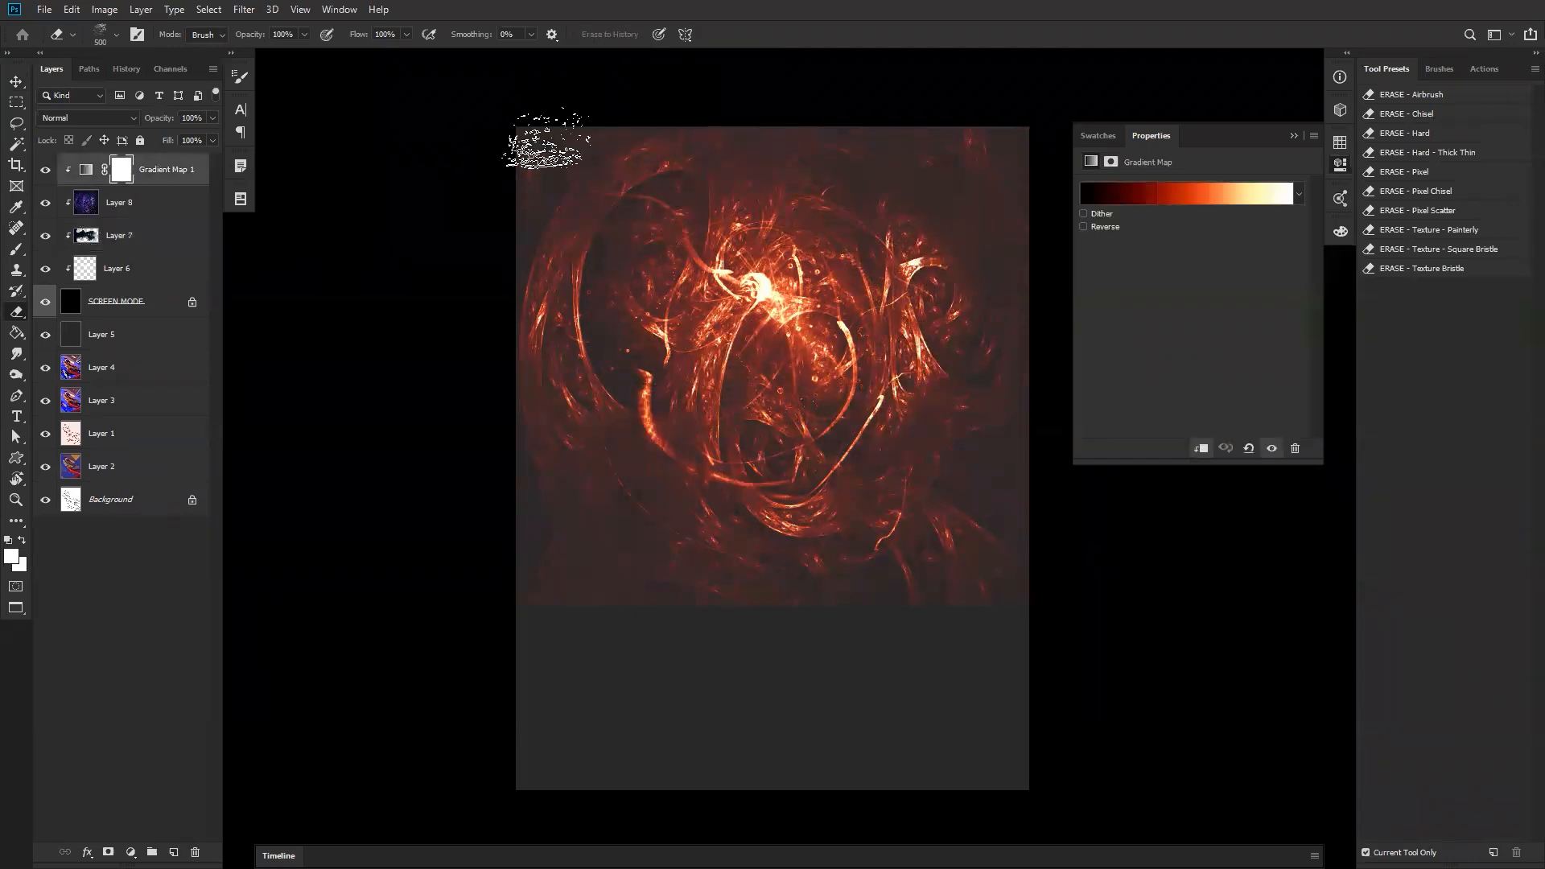
click(154, 207)
mouse_move(611, 117)
mouse_down()
mouse_move(669, 127)
mouse_move(569, 260)
mouse_move(481, 586)
mouse_up()
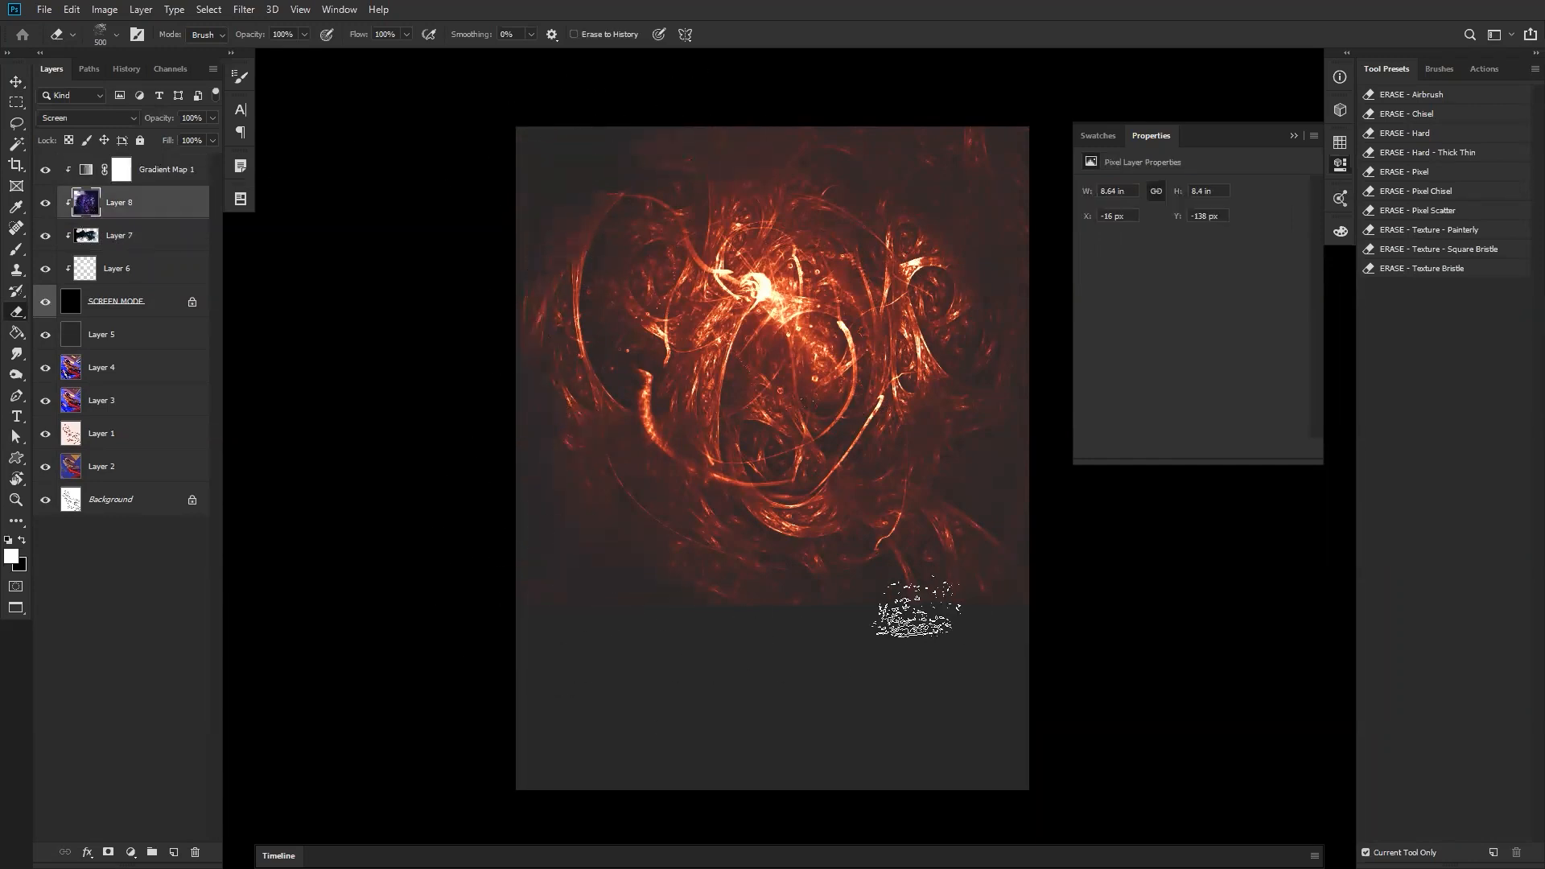
mouse_move(1003, 511)
mouse_down()
mouse_move(1002, 93)
mouse_move(974, 121)
mouse_move(994, 161)
mouse_move(898, 603)
mouse_move(684, 488)
mouse_up()
- Move the painted strokes on Layer 6 slightly down and to the right
click(121, 268)
key(v)
drag(858, 445, 886, 471)
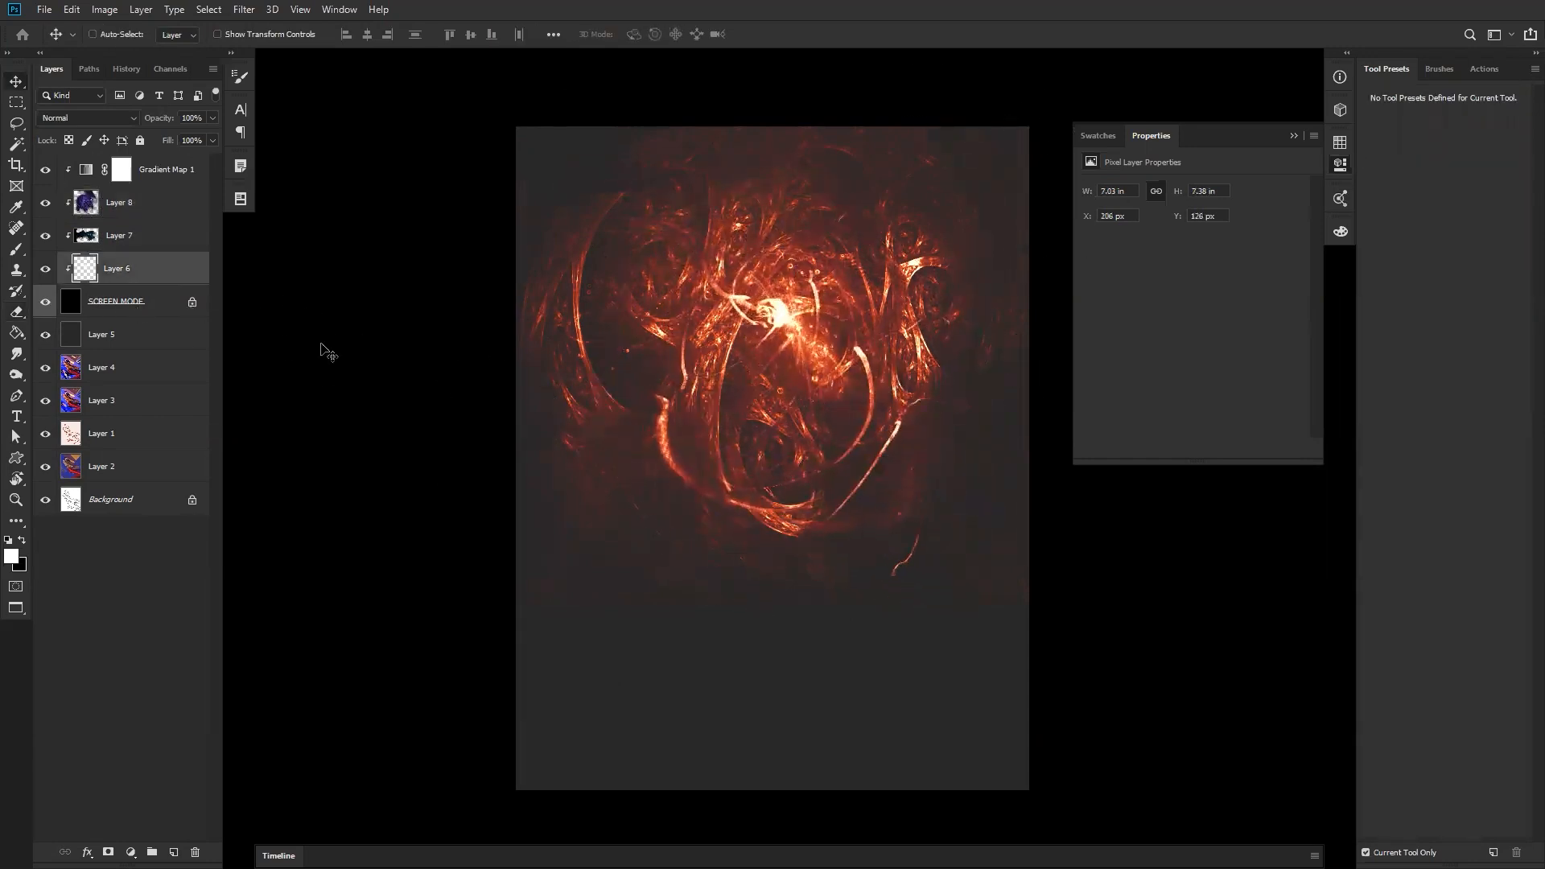
- Add a new layer above Layer 8 and choose the soft 25 px brush from the AJ - Brush Sets group for painting near the glow
click(167, 210)
key(ctrl+shift+alt+n)
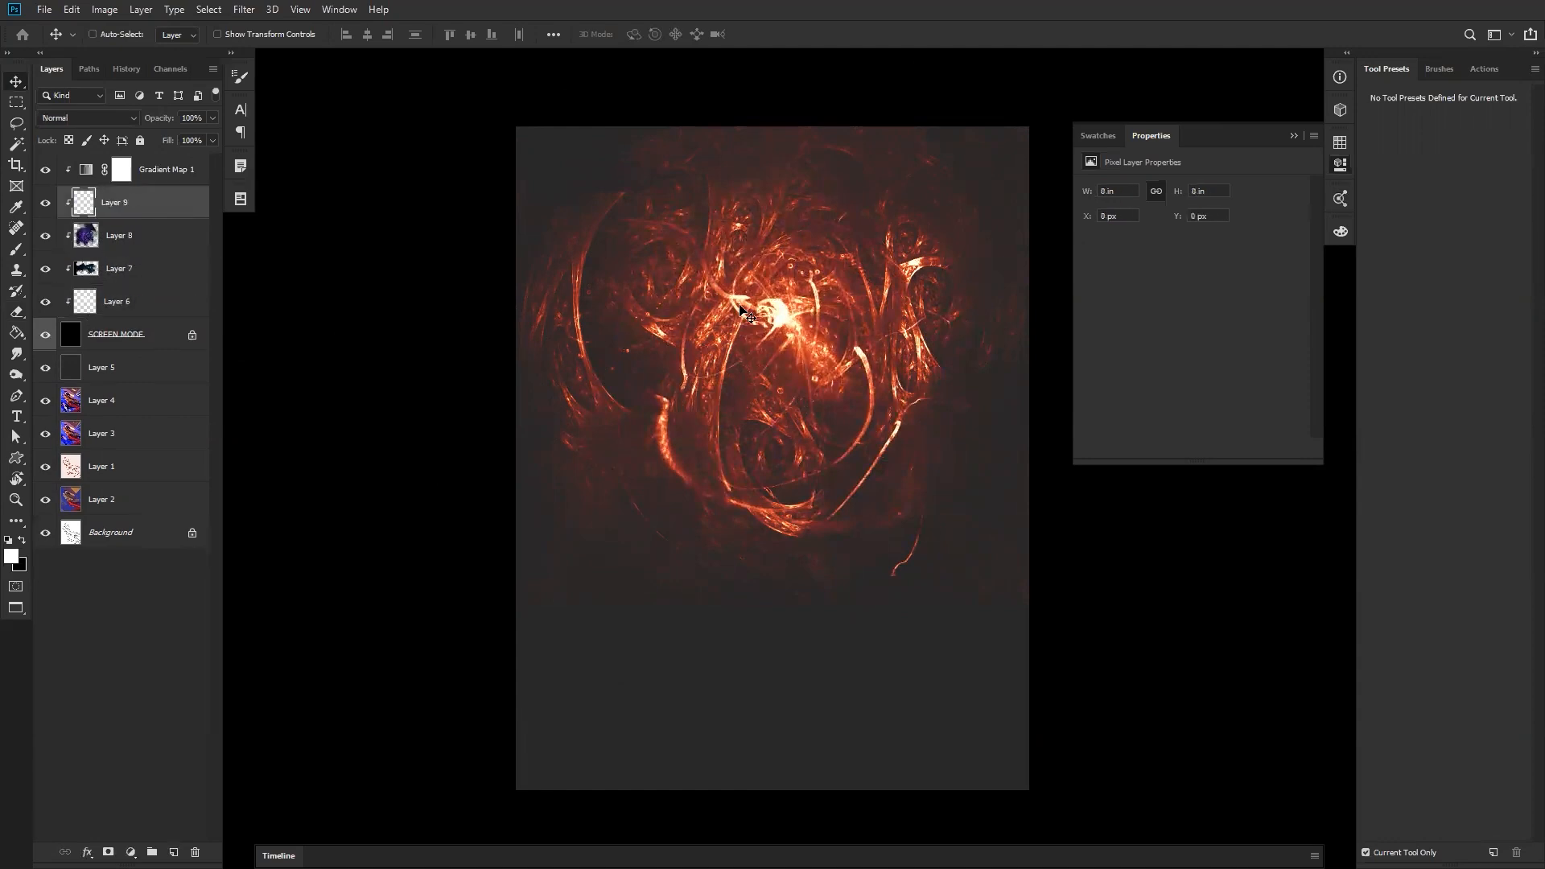
key(b)
right_click(775, 322)
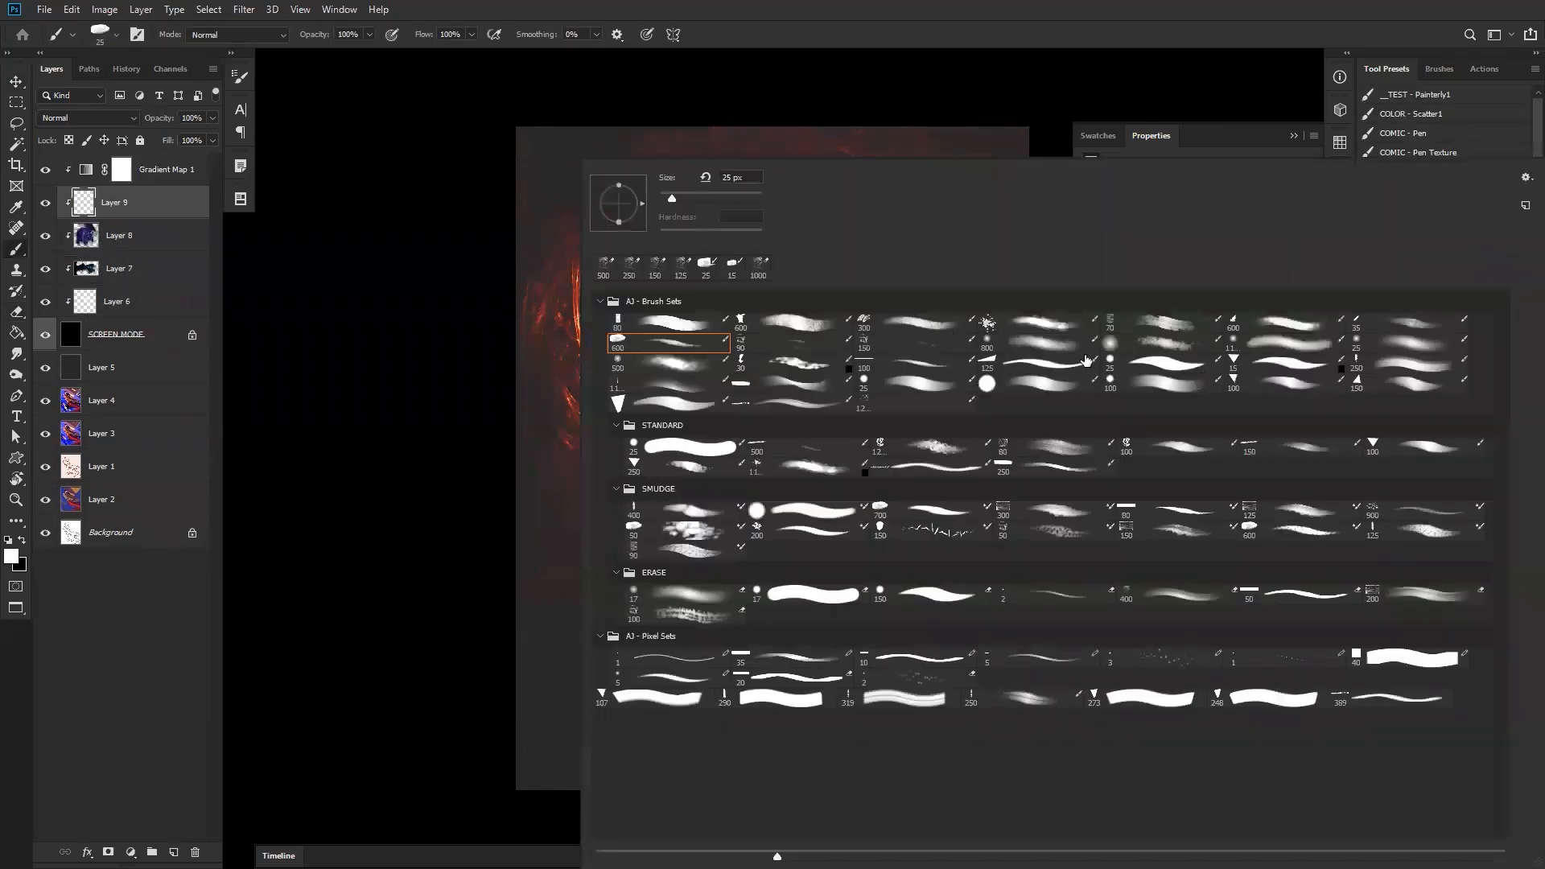
double_click(1408, 343)
key(ctrl+space)
ctrl+click(763, 313)
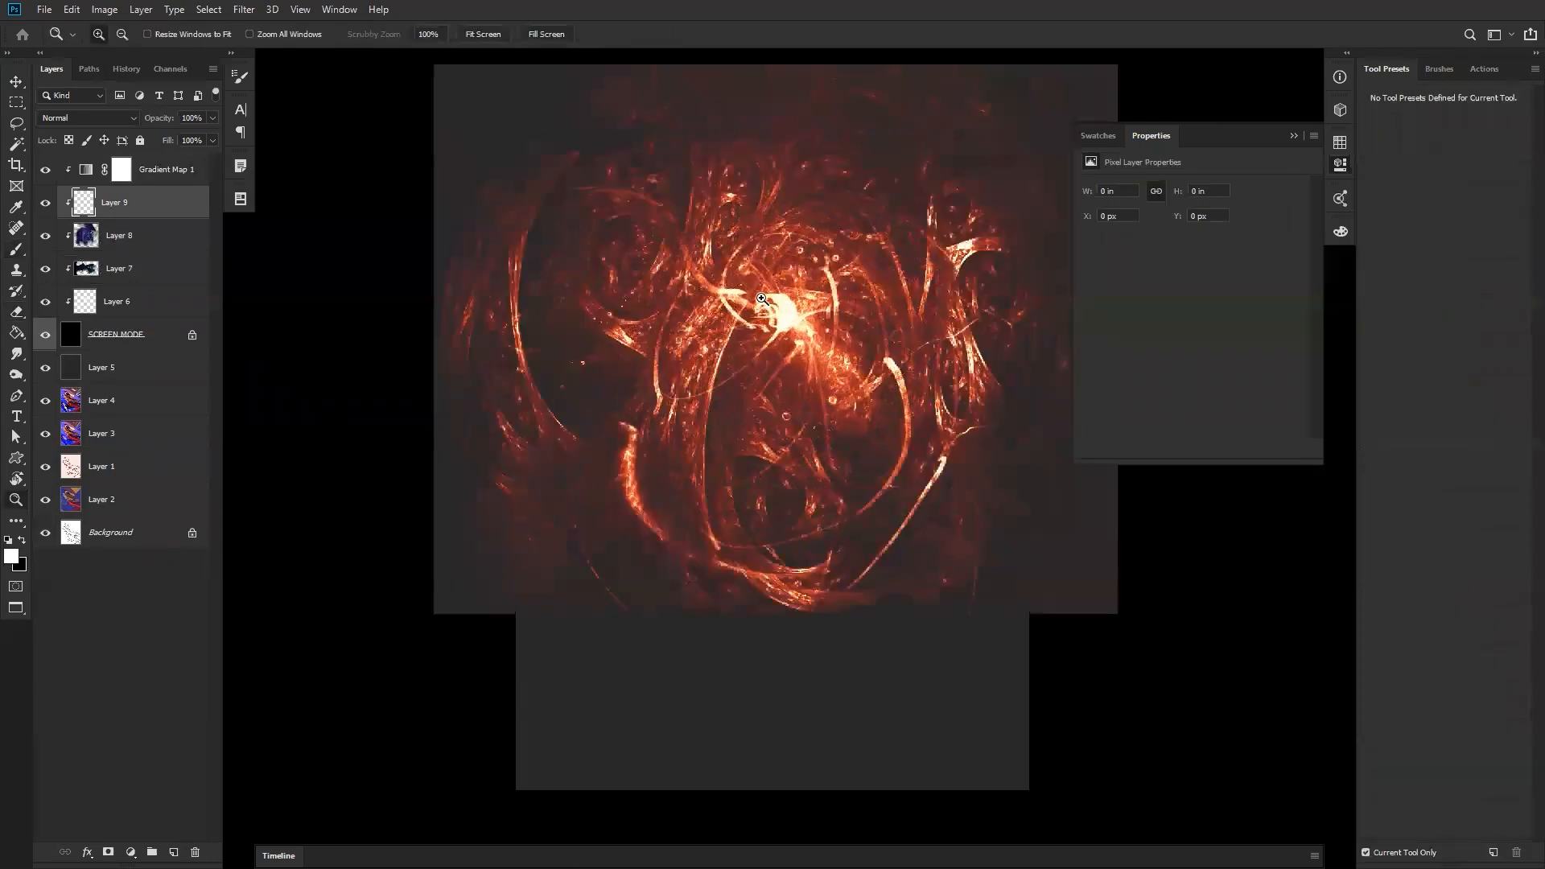
- Paint a soft white glow around the bright core on Layer 9, enlarging the soft brush for progressively wider passes
key(])
click(788, 314)
key(])
key(])
key(])
key(])
key(])
key(])
key(])
key(])
key(])
key(])
key(])
key(])
key(])
key(])
key(])
key(])
key(])
key(])
key(])
click(792, 312)
key(])
key(])
key(])
click(798, 315)
click(799, 314)
key(])
key(])
click(764, 308)
click(739, 315)
click(728, 421)
- Paint thin curved energy strokes with the reduced soft brush from the bright core toward its left and lower-left sides, then enlarge the brush to 80 px
key([)
key([)
key([)
key([)
key([)
key([)
key([)
key([)
key([)
key([)
key([)
key([)
key([)
key([)
key([)
key([)
key([)
key([)
key([)
key([)
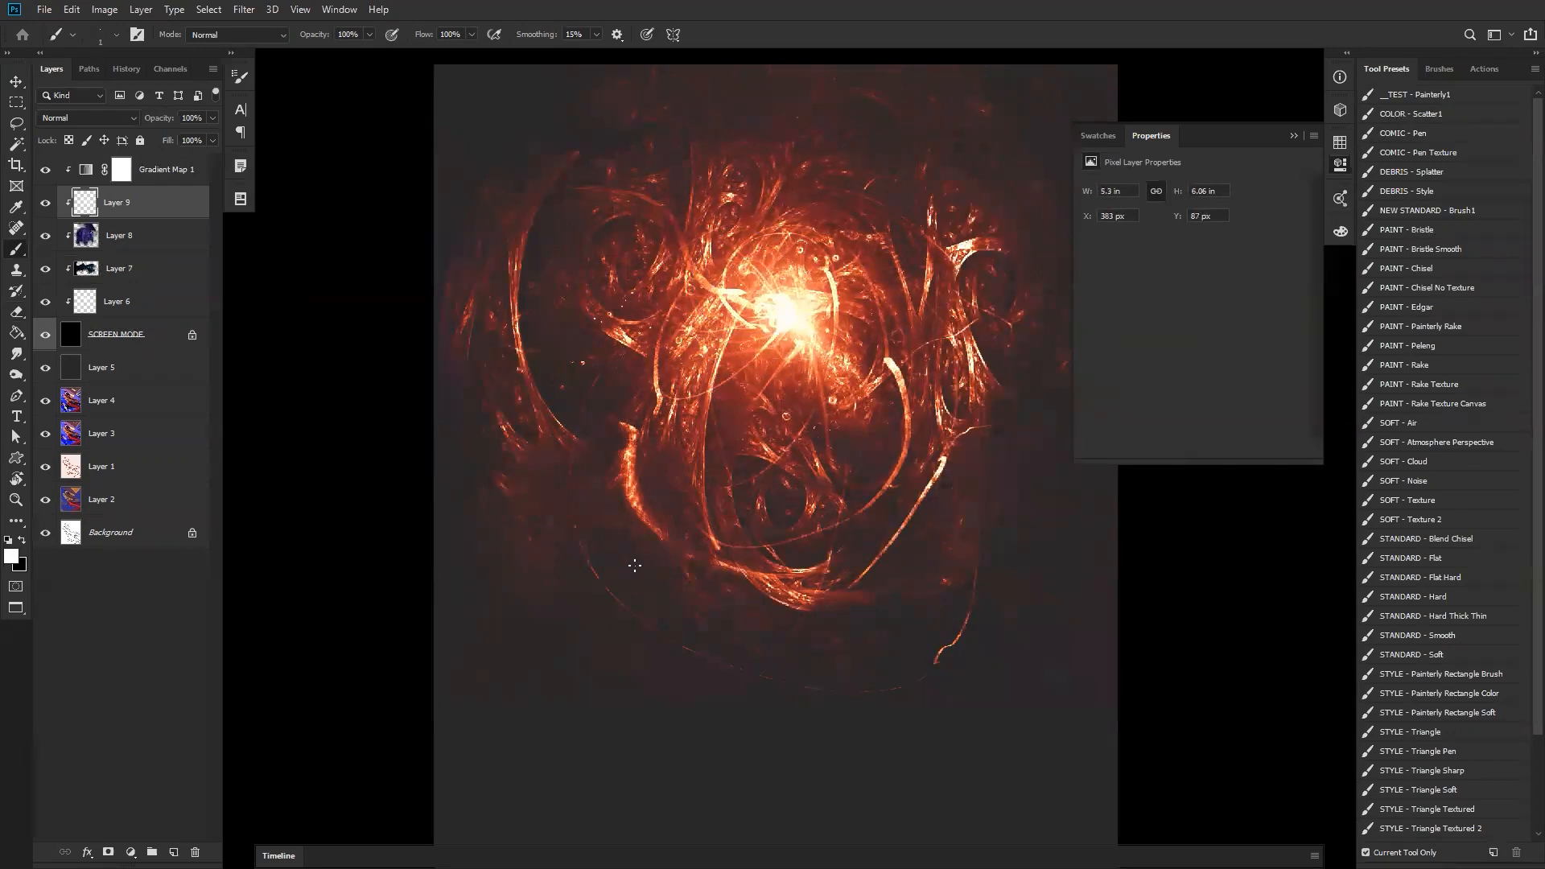
key(])
key(])
click(691, 287)
drag(705, 284, 643, 260)
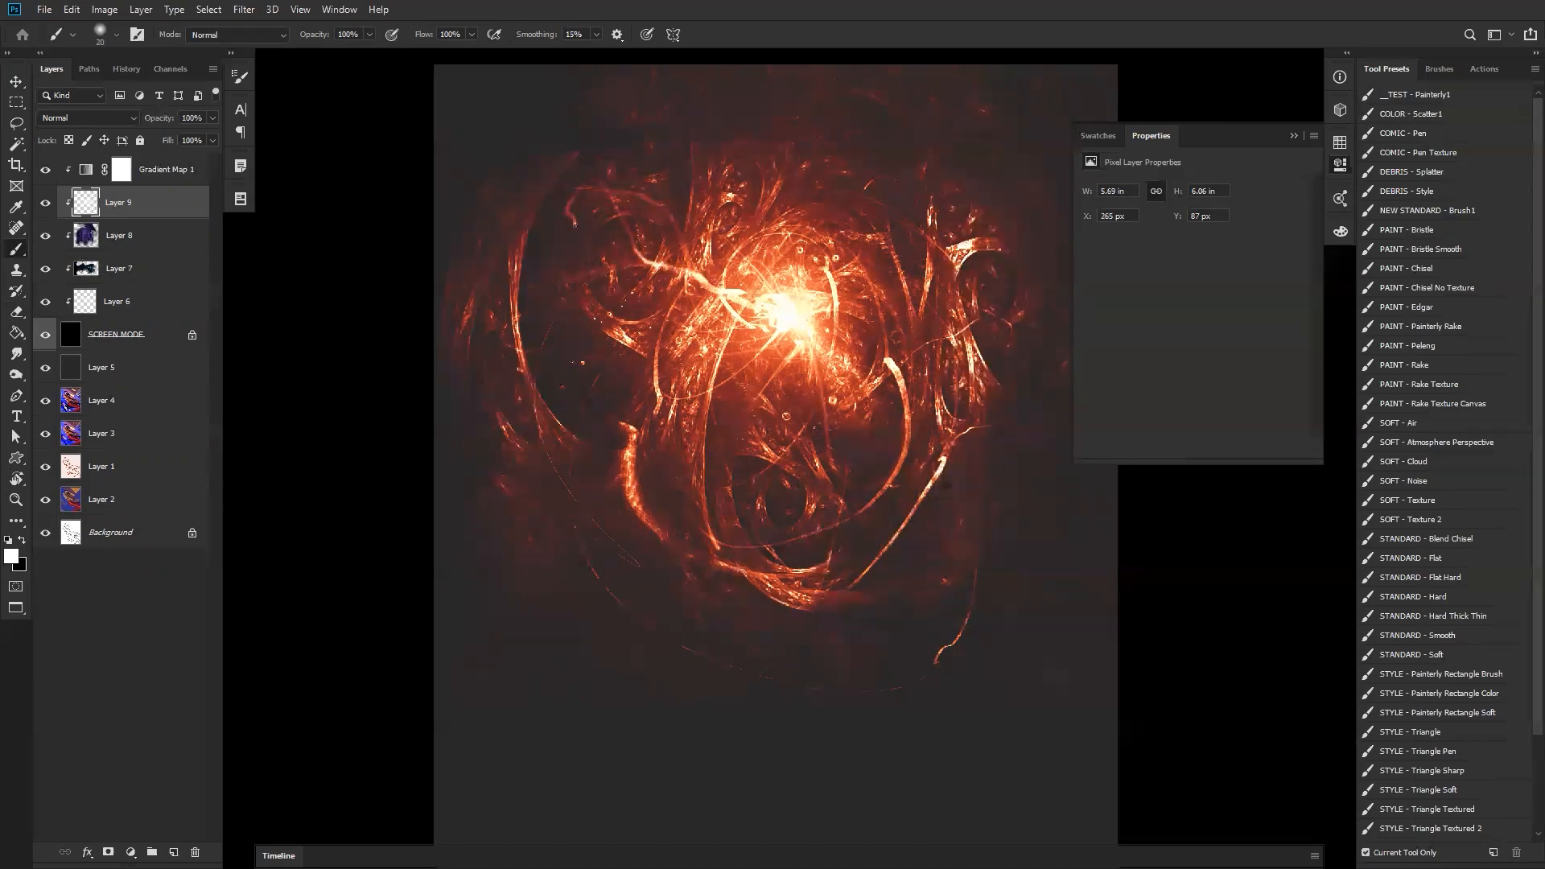
drag(688, 209, 644, 317)
drag(662, 397, 634, 449)
key(bracketright)
key(bracketright)
key(bracketright)
key(bracketright)
key(bracketright)
key(bracketright)
key(bracketright)
key(bracketright)
key(bracketright)
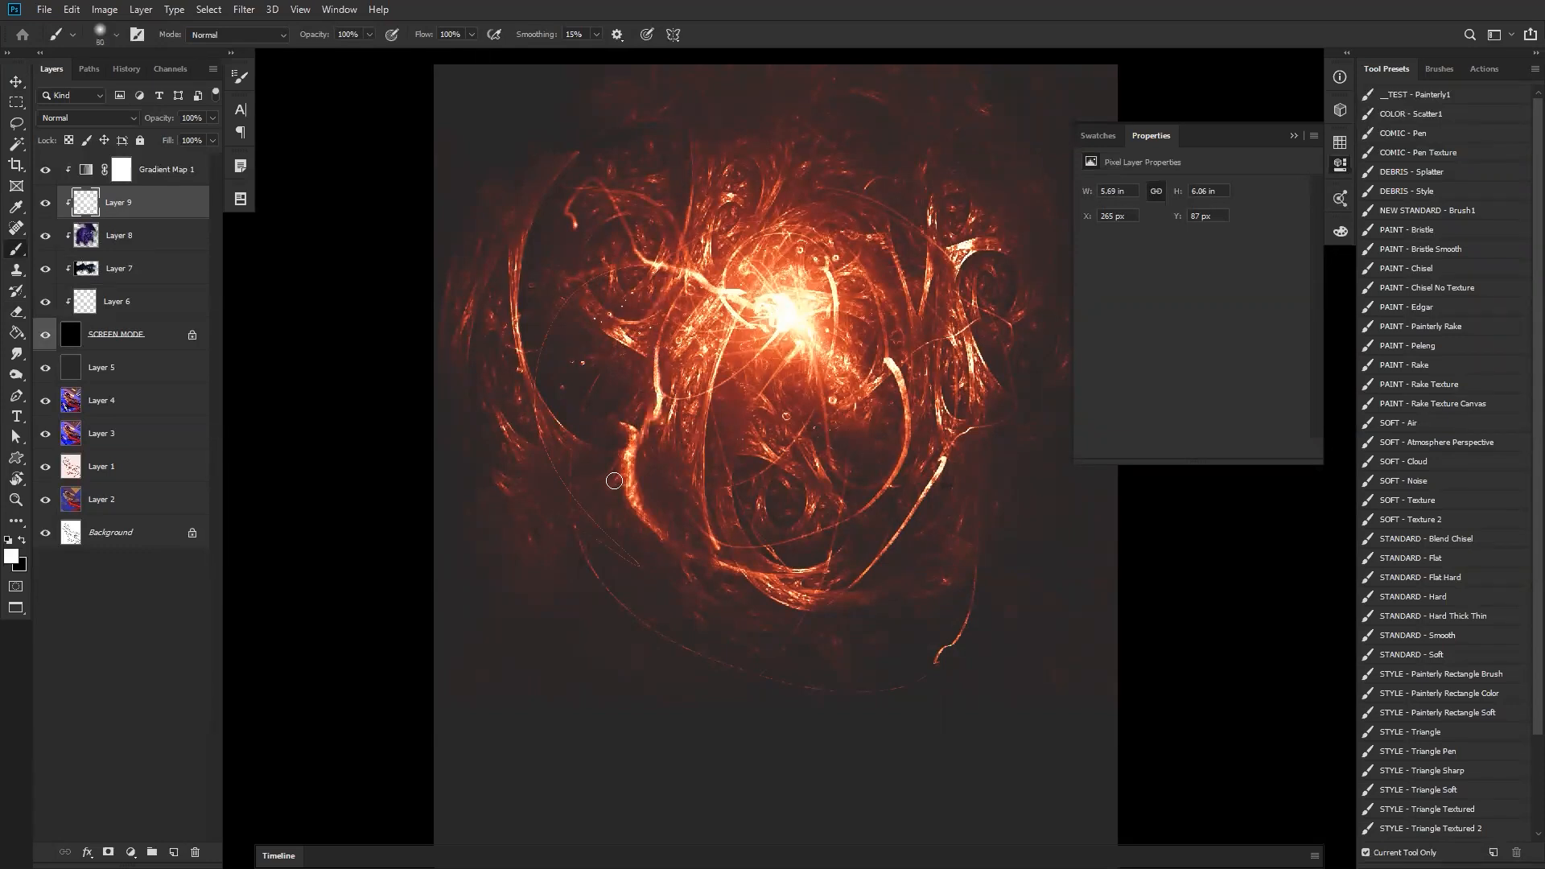
- Recolor the dark red stop at 29% in Gradient Map 1 to the brighter red cf0203
click(87, 170)
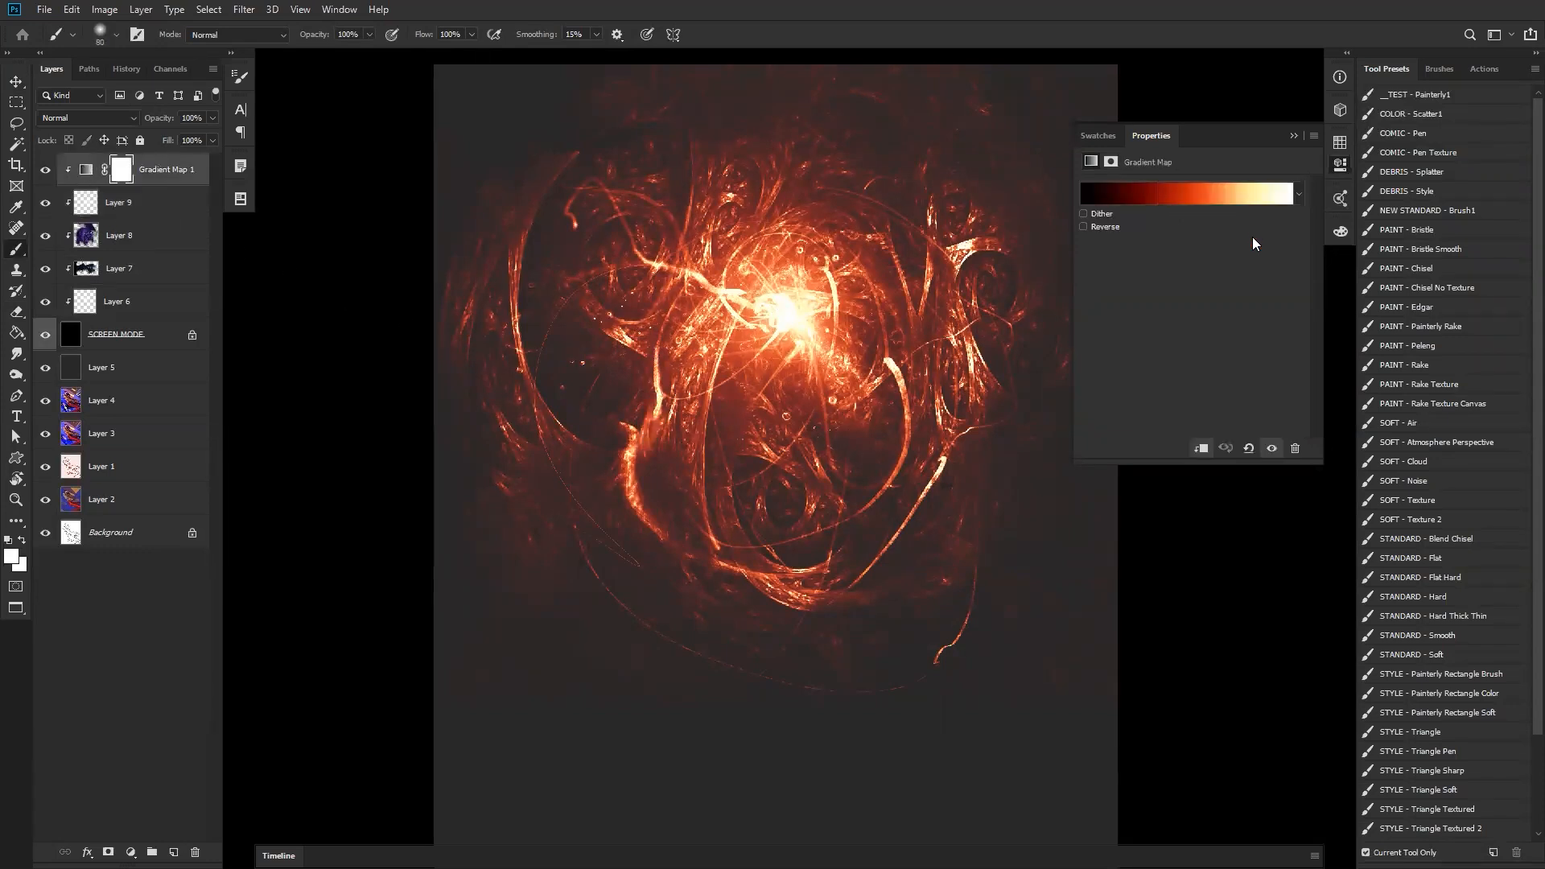
click(1170, 200)
click(1191, 544)
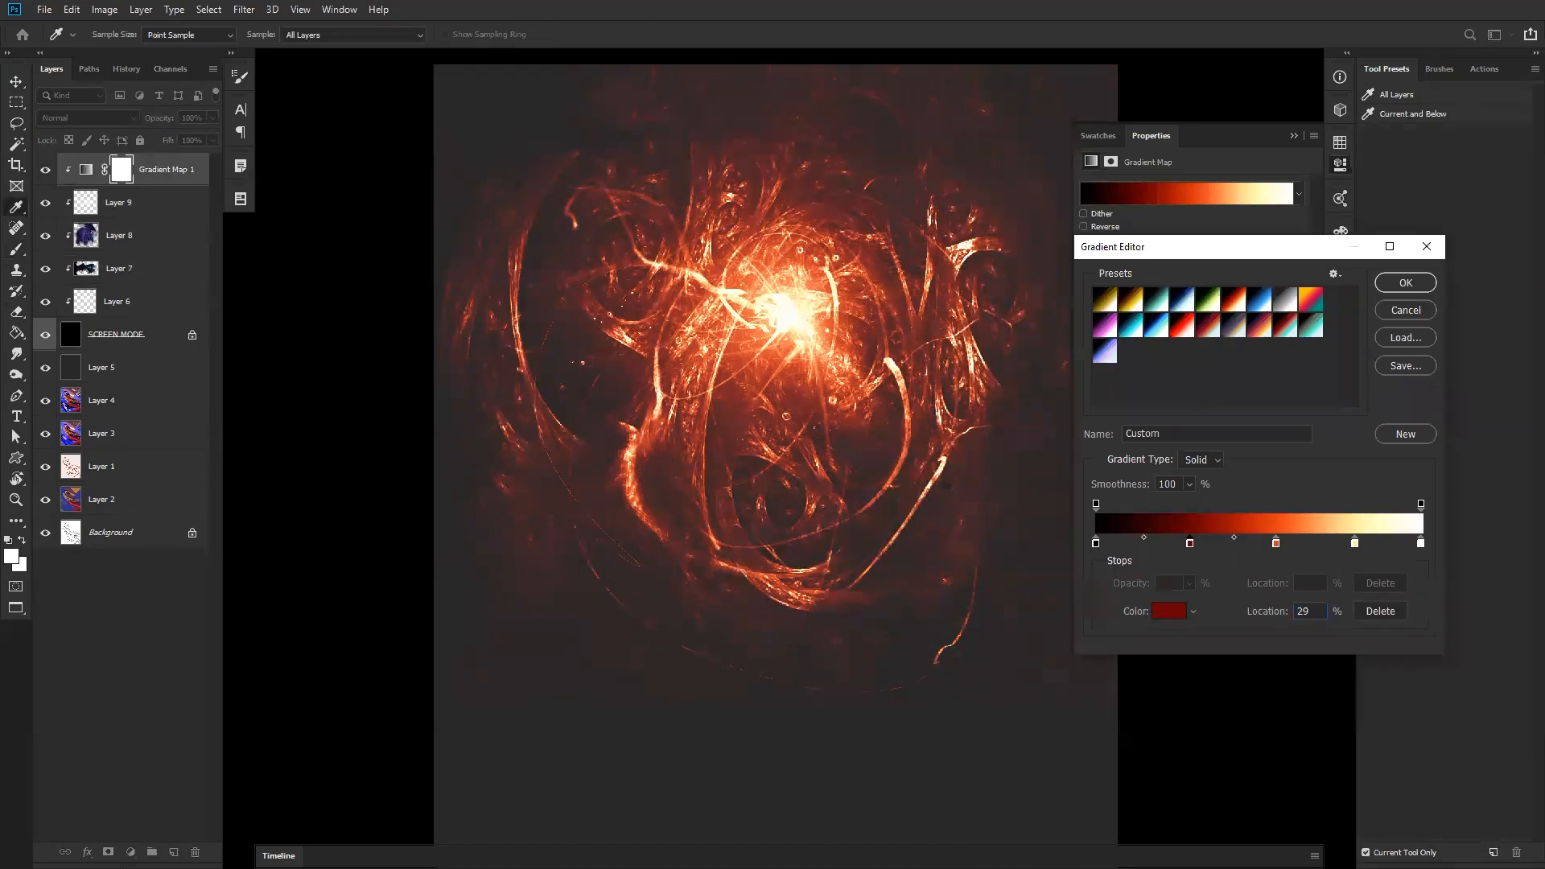
drag(1209, 868, 228, 294)
click(313, 337)
drag(305, 393, 311, 370)
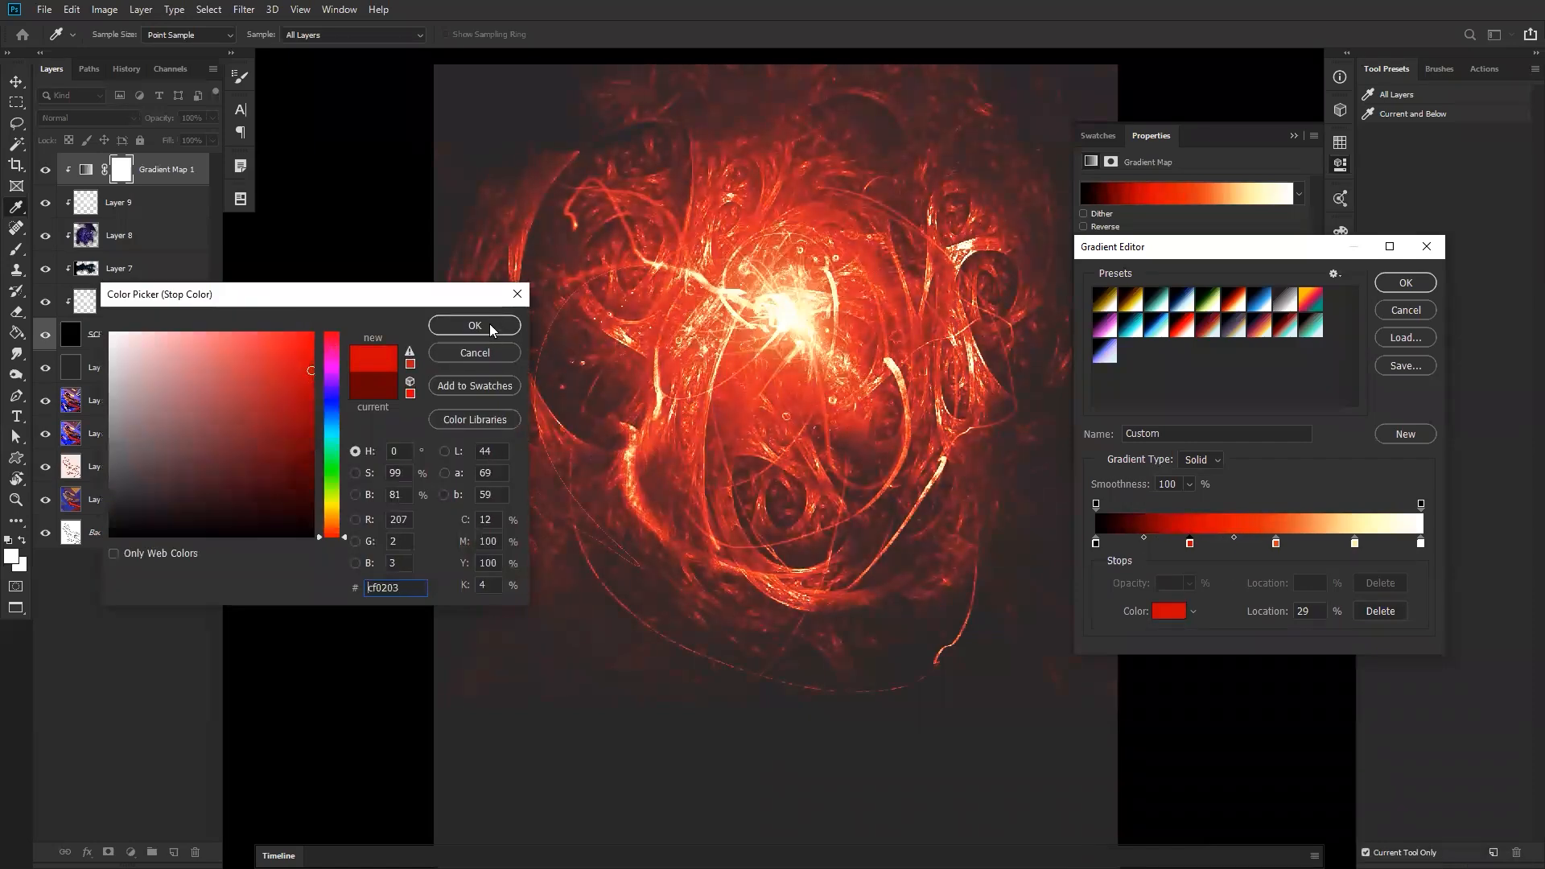
click(491, 325)
- Change the orange gradient stop at 55% to a light pink with a hue of 336°
click(1276, 543)
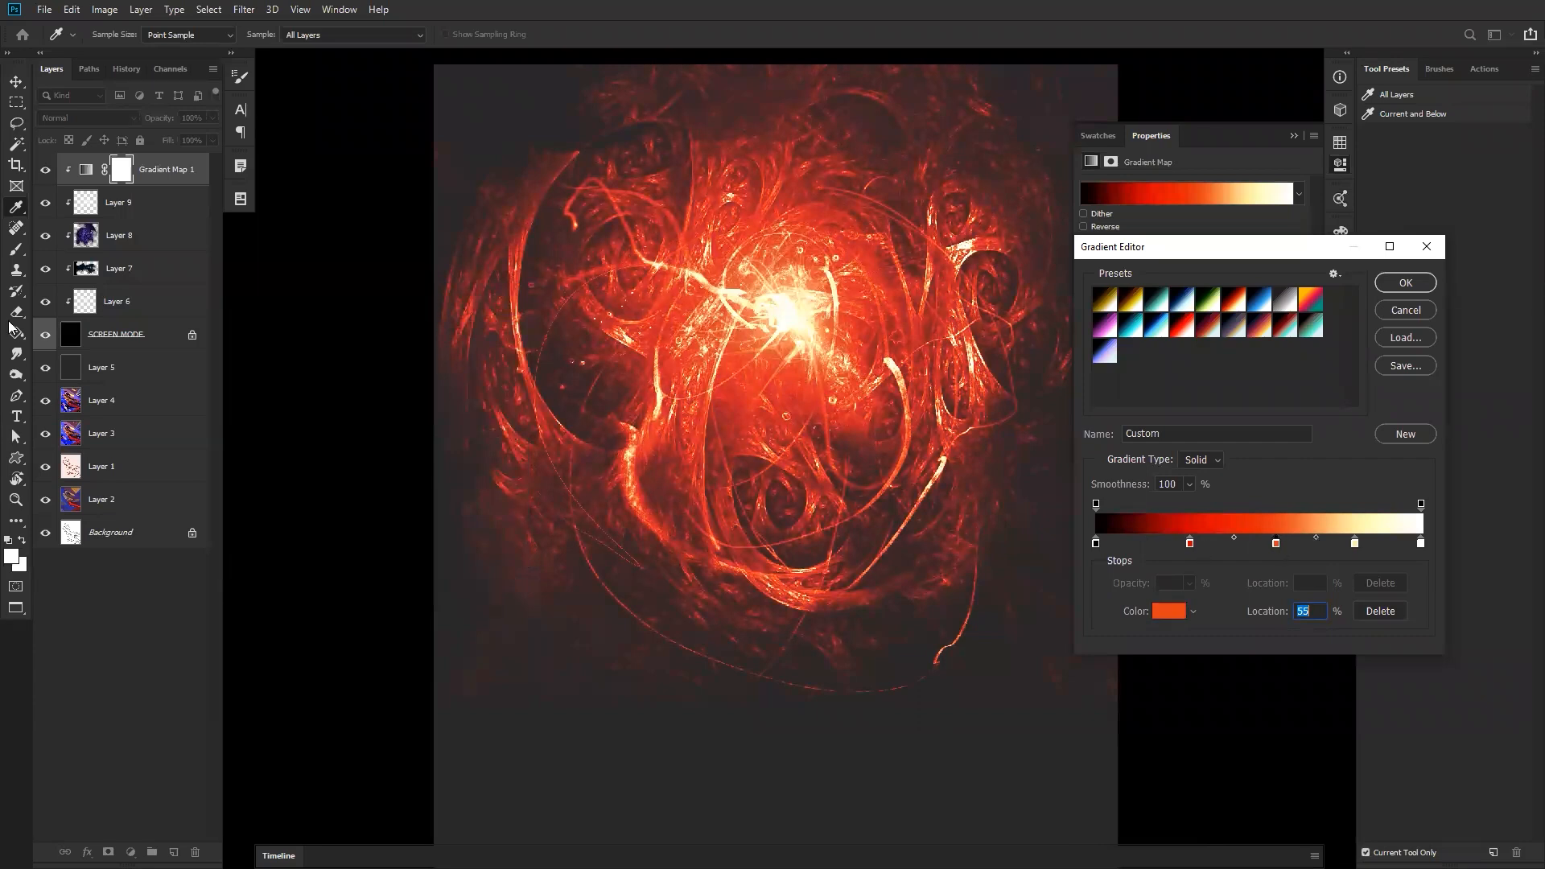
click(1181, 611)
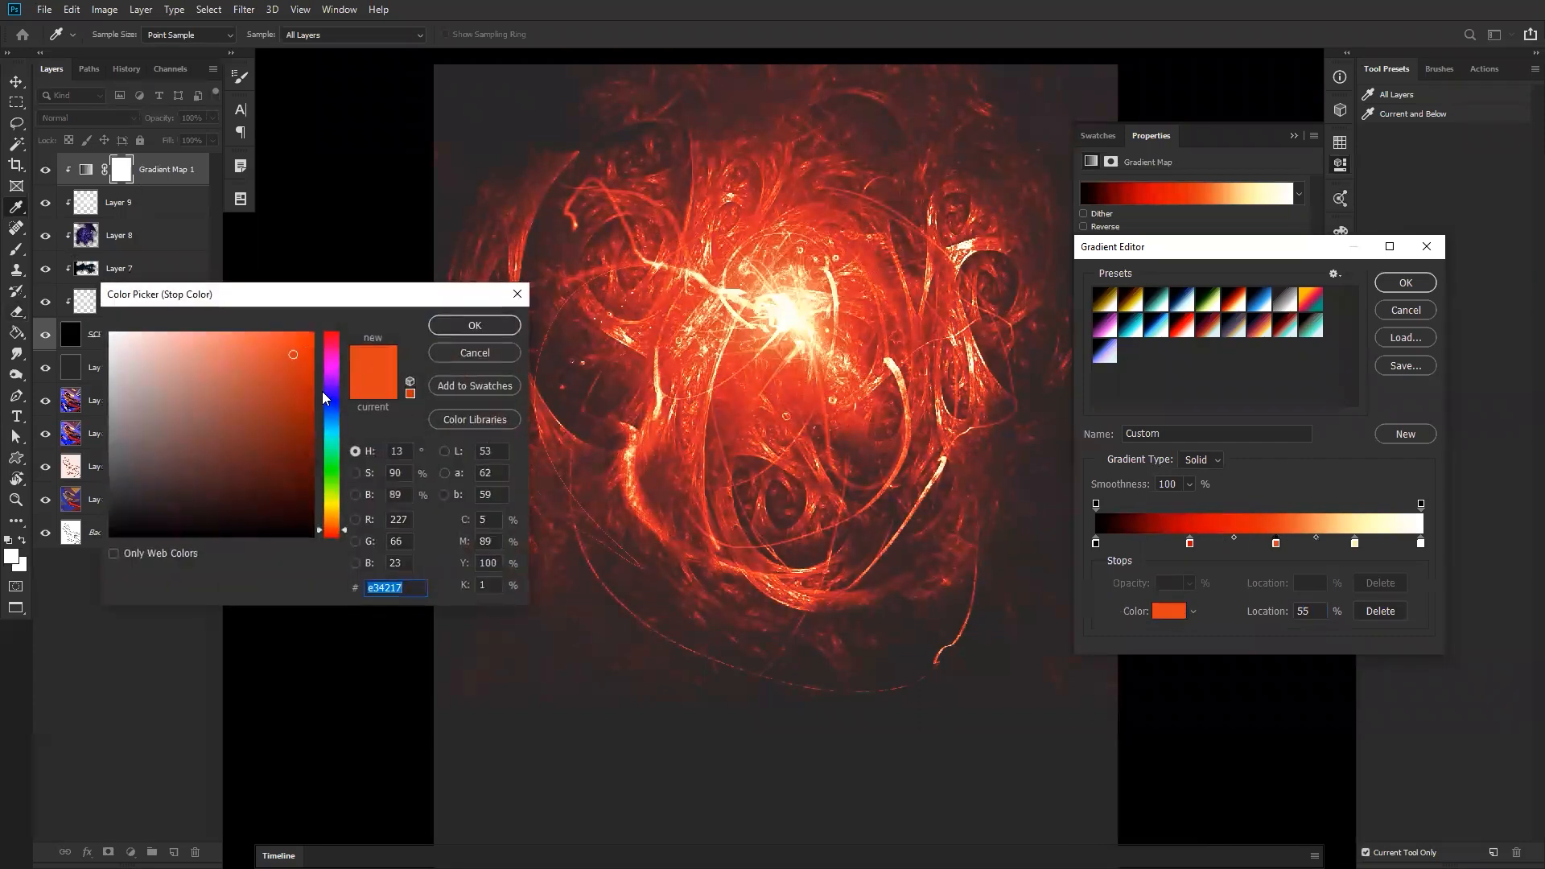
click(341, 349)
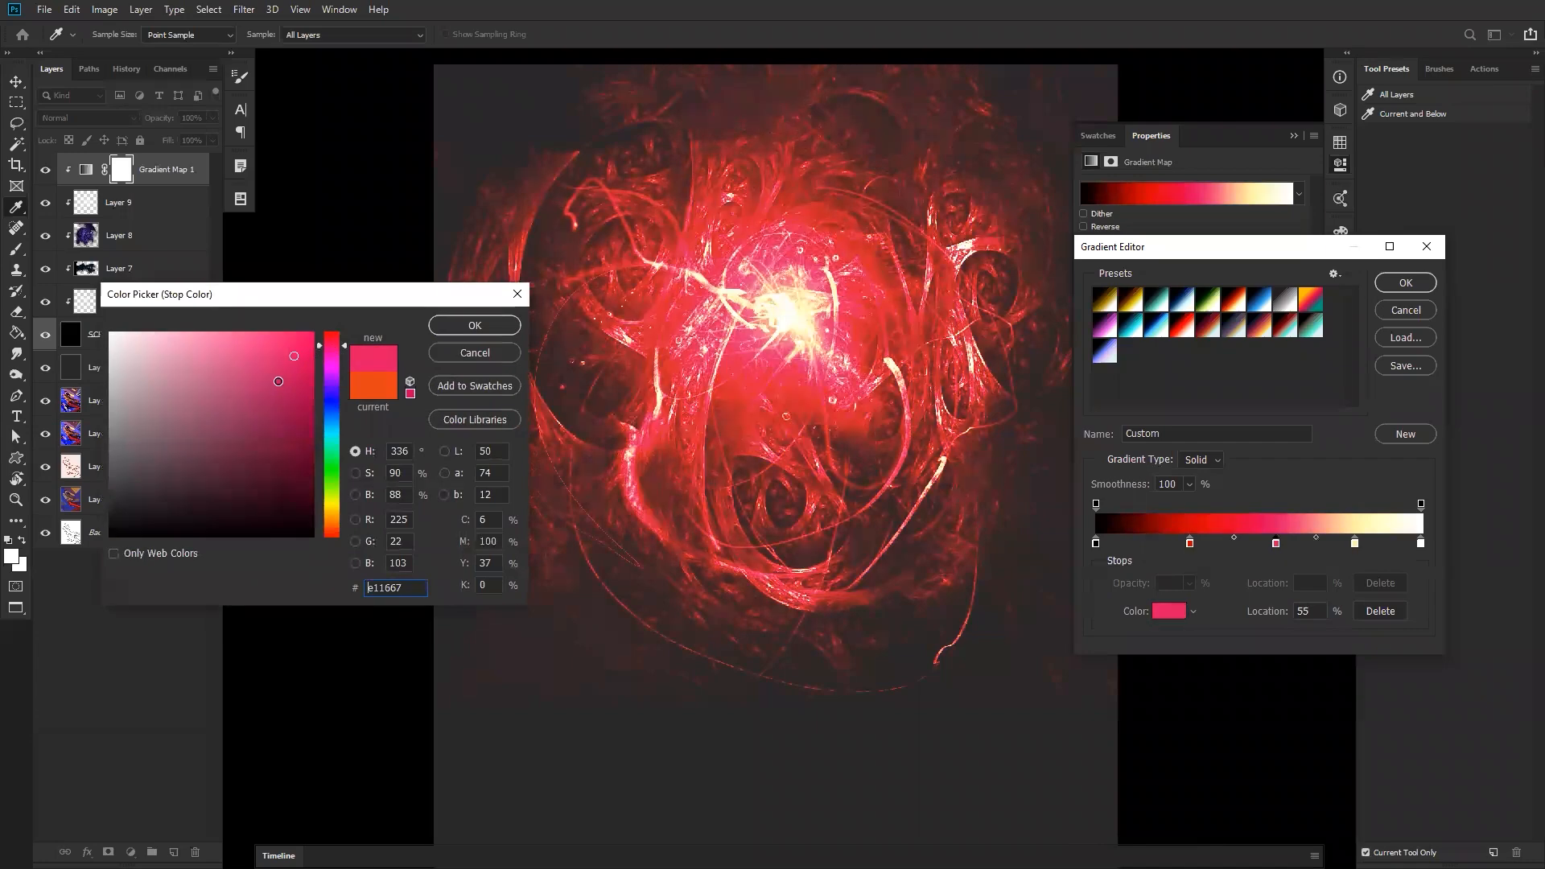
click(251, 359)
mouse_move(251, 359)
mouse_down()
mouse_move(266, 338)
mouse_move(234, 334)
mouse_move(256, 345)
mouse_move(241, 366)
mouse_move(257, 351)
mouse_up()
click(474, 322)
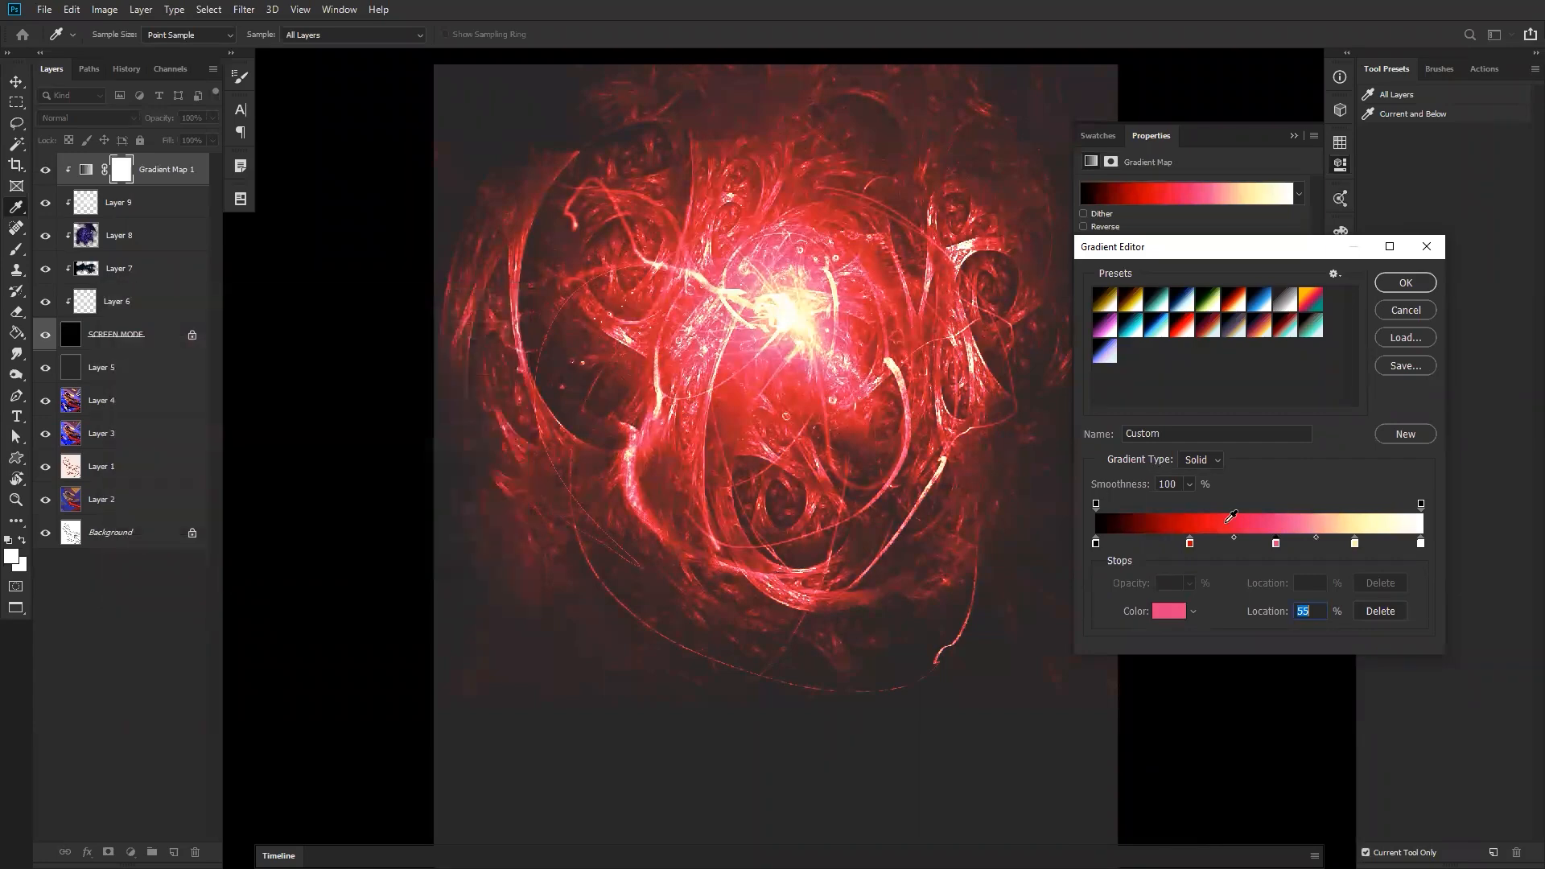
- Shift the pale yellow gradient stop slightly toward white, move the pink stop to 62%, and apply the edited gradient
drag(1356, 547, 1372, 547)
drag(1276, 545, 1299, 547)
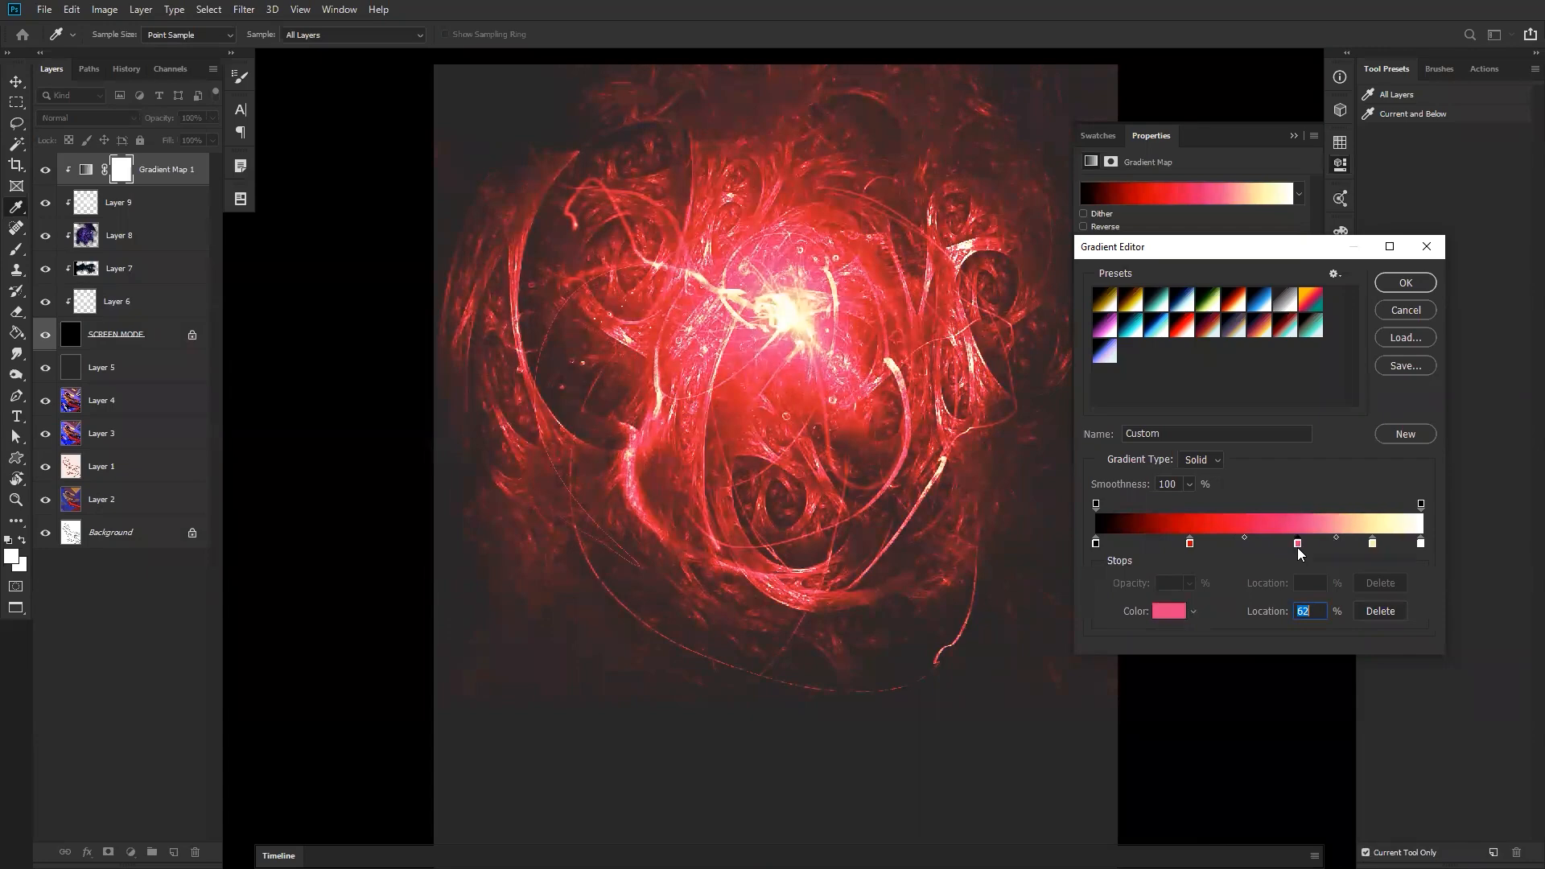
click(1420, 292)
key(b)
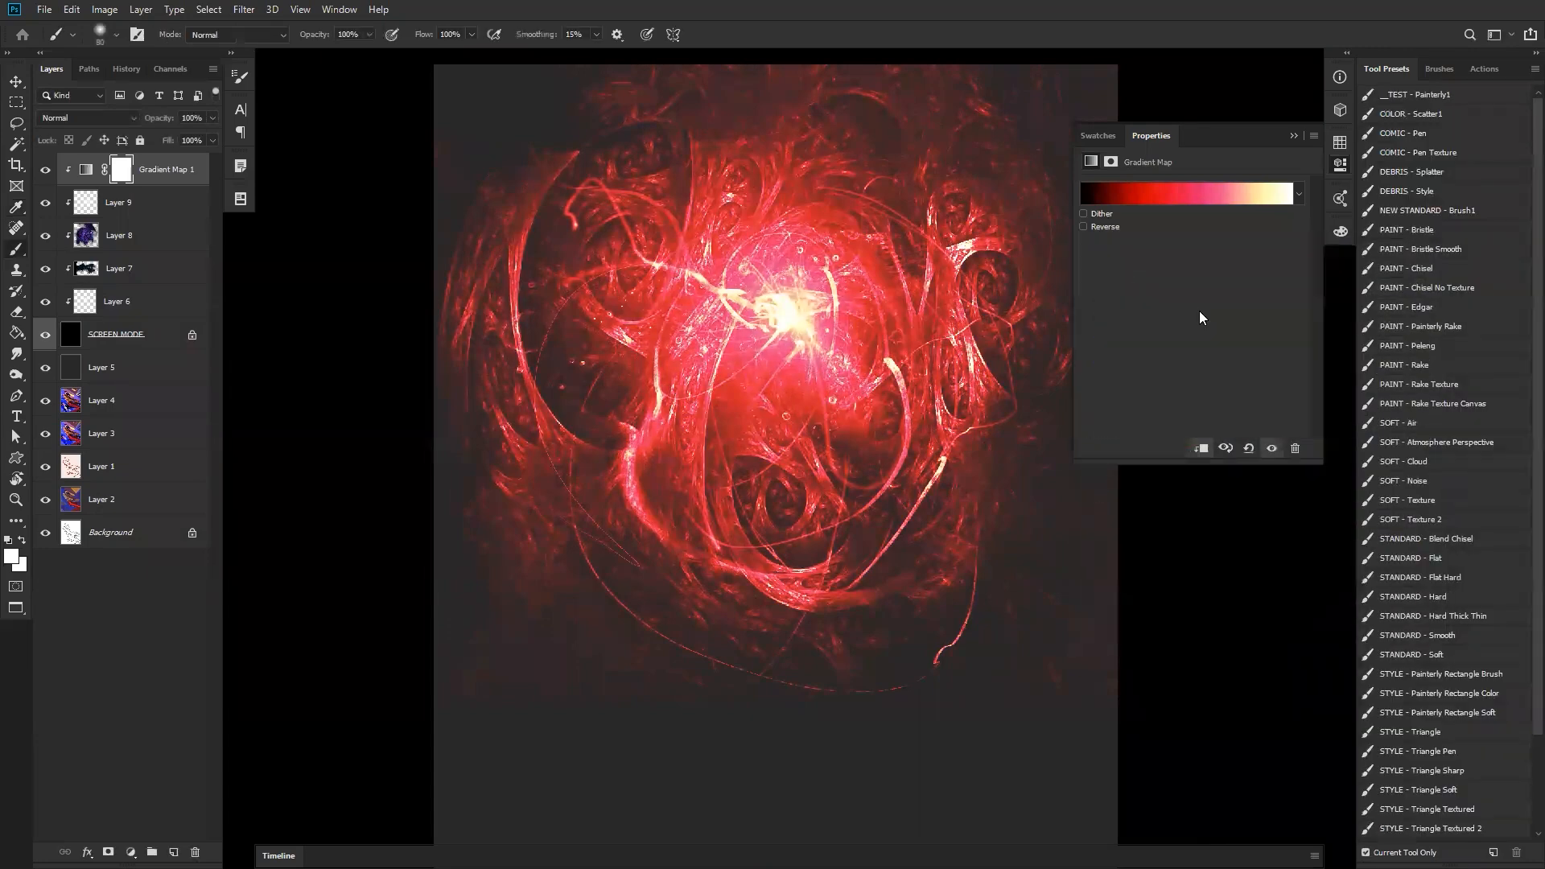
- Reduce Layer 8's fill to 49% and hide the dark Layer 5 to reveal the character painting beneath the effects
click(50, 248)
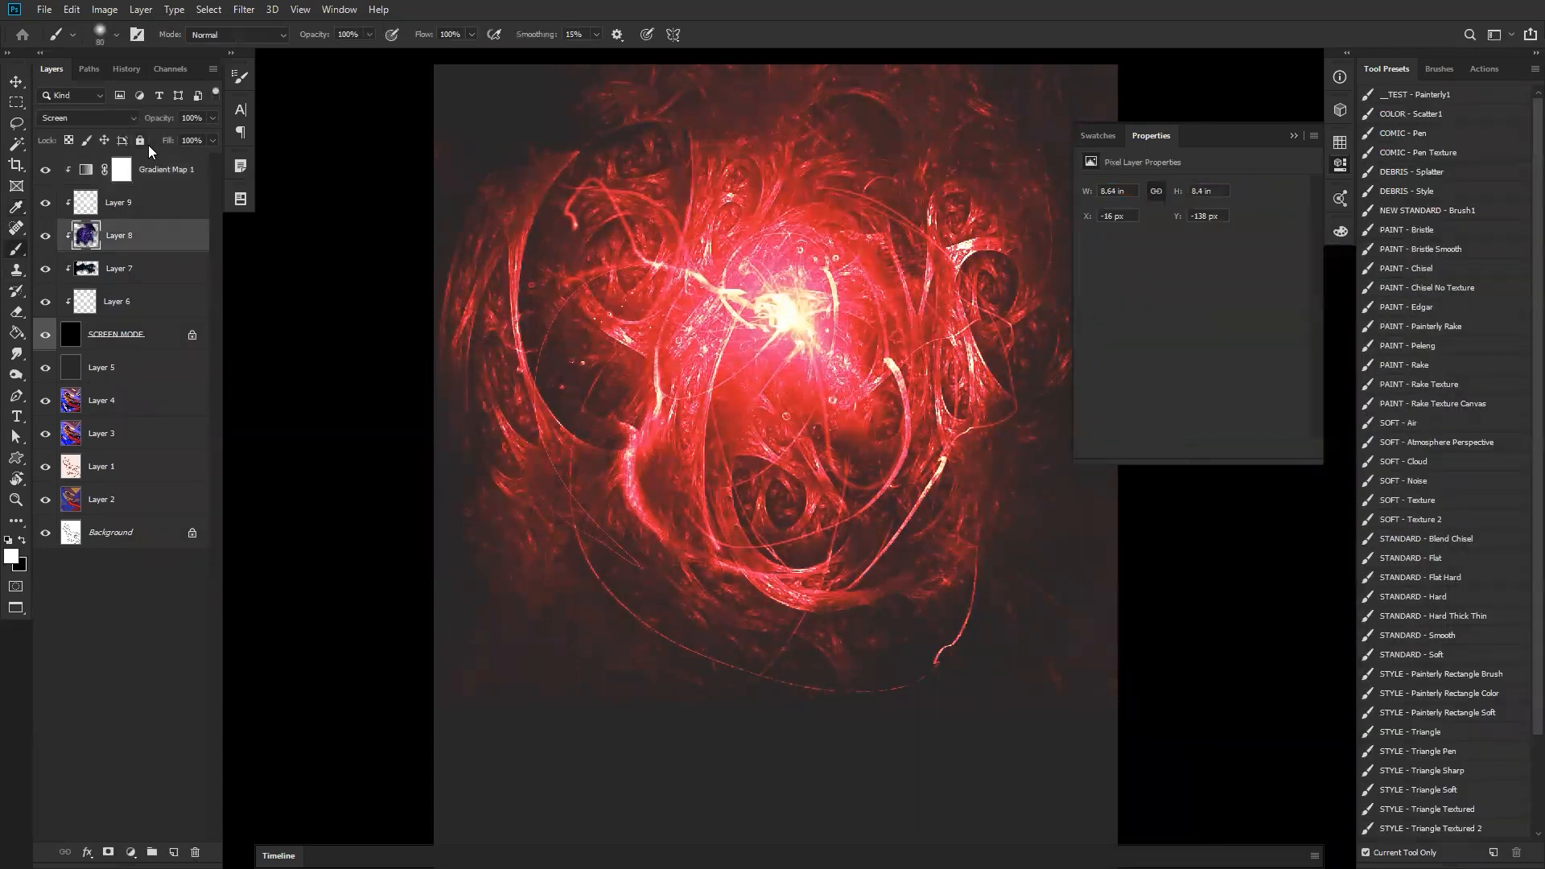
drag(168, 141, 126, 147)
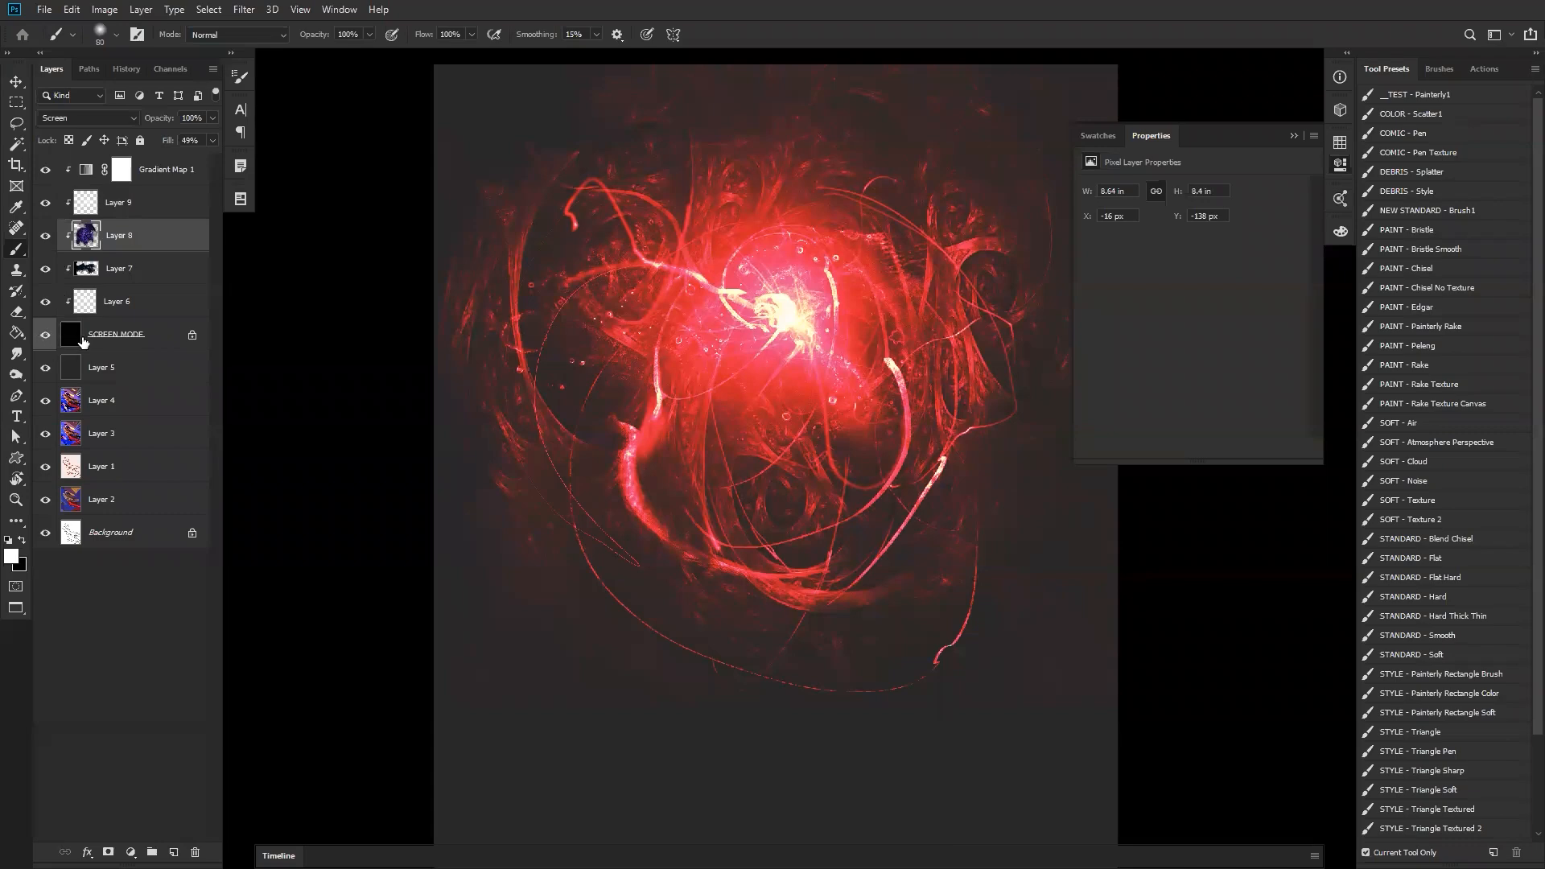
click(46, 368)
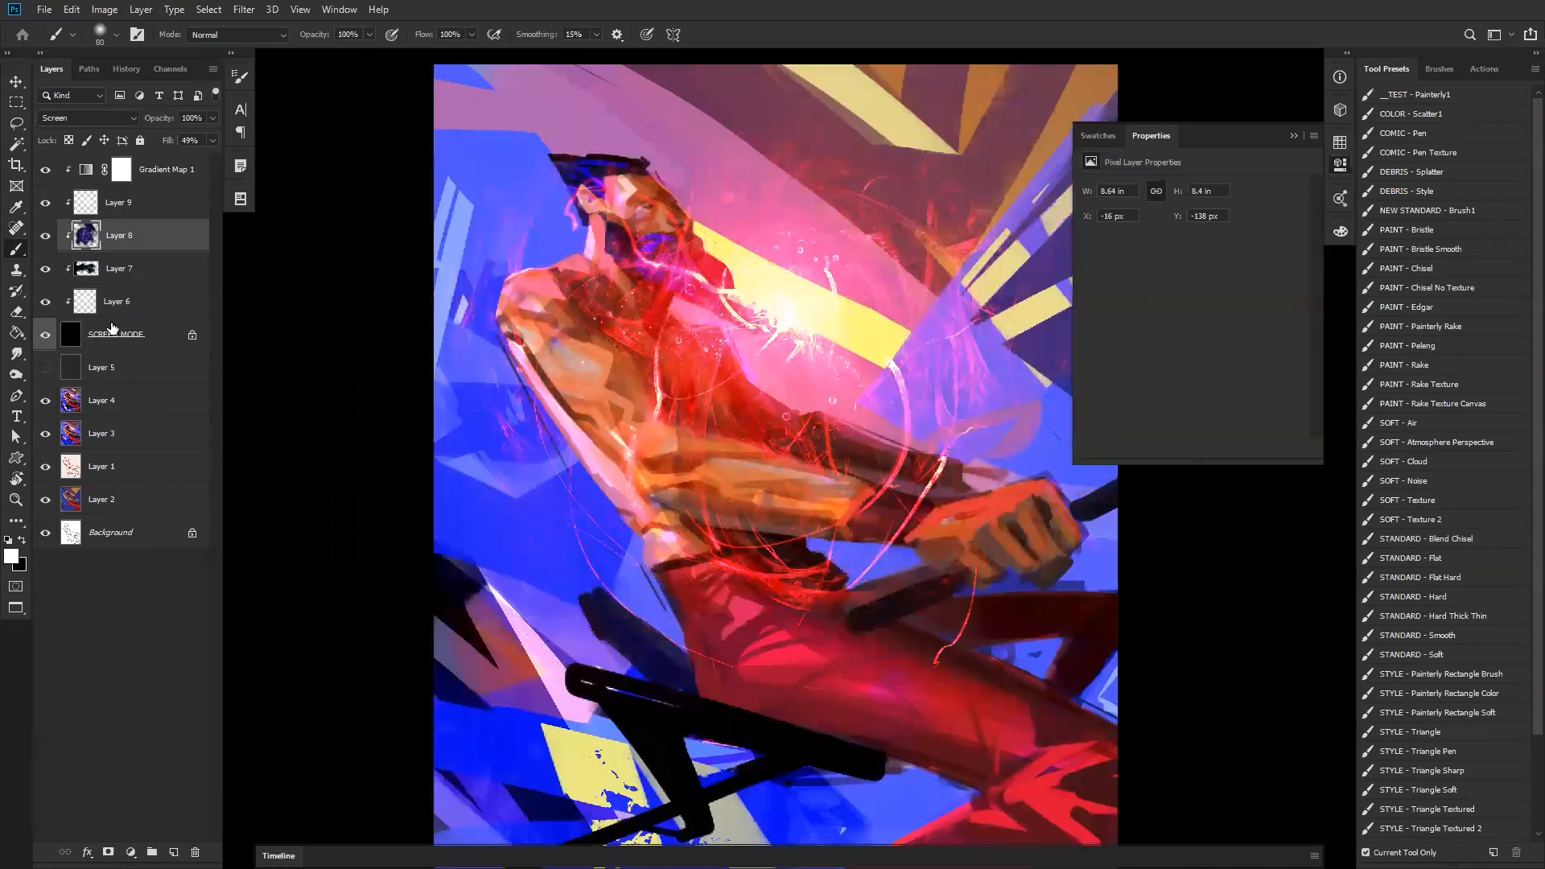
- Try to transform the whole effect stack from Gradient Map 1 down to the SCREEN MODE layer
click(151, 171)
shift+click(152, 346)
key(z)
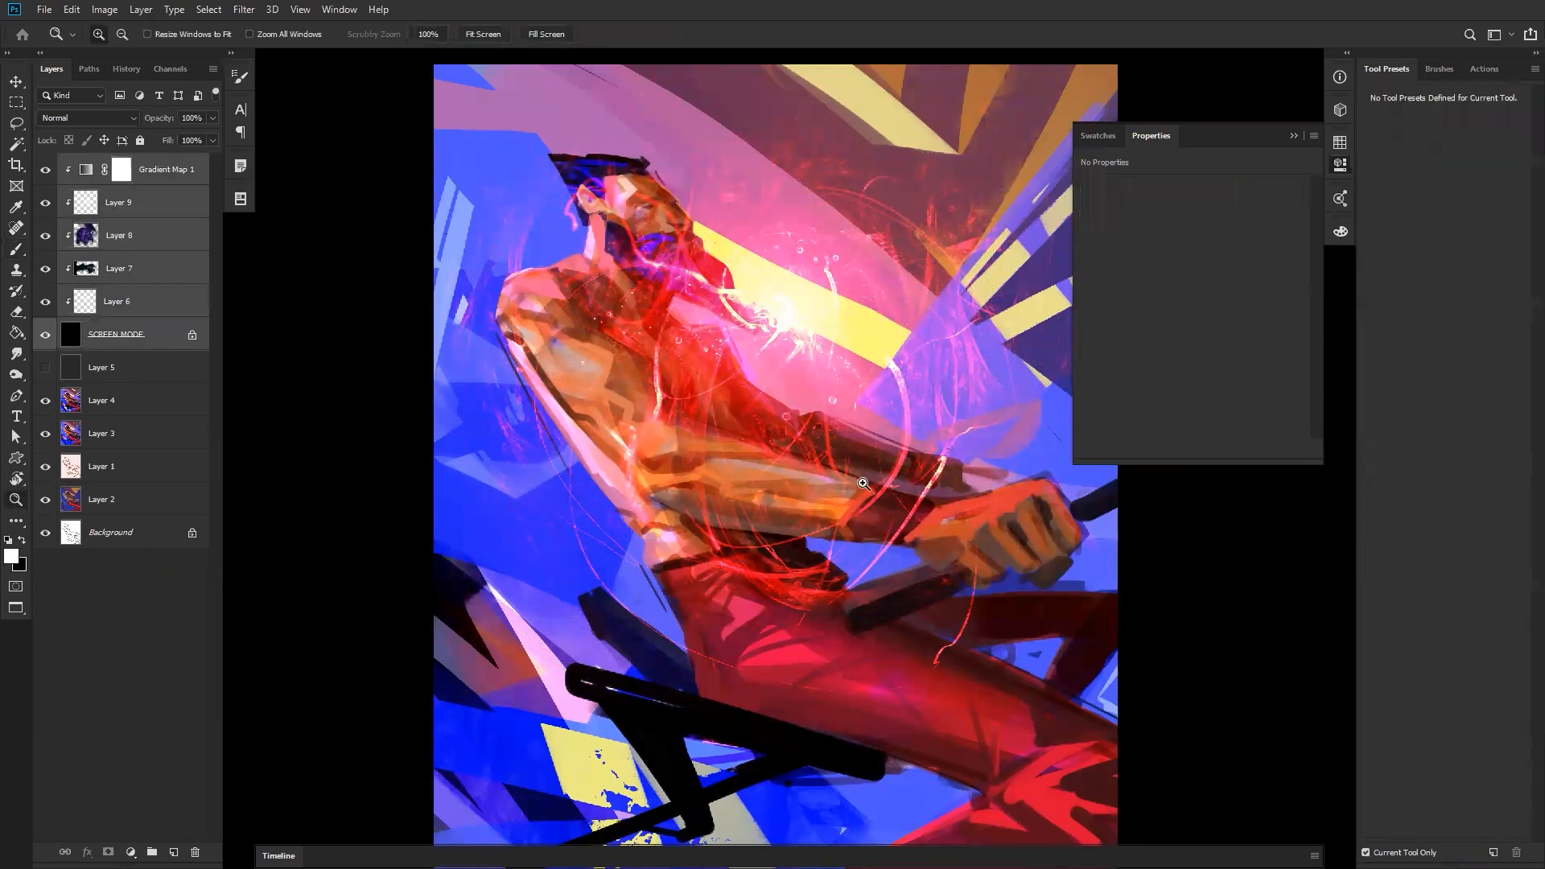
drag(862, 482, 793, 483)
click(942, 527)
click(753, 326)
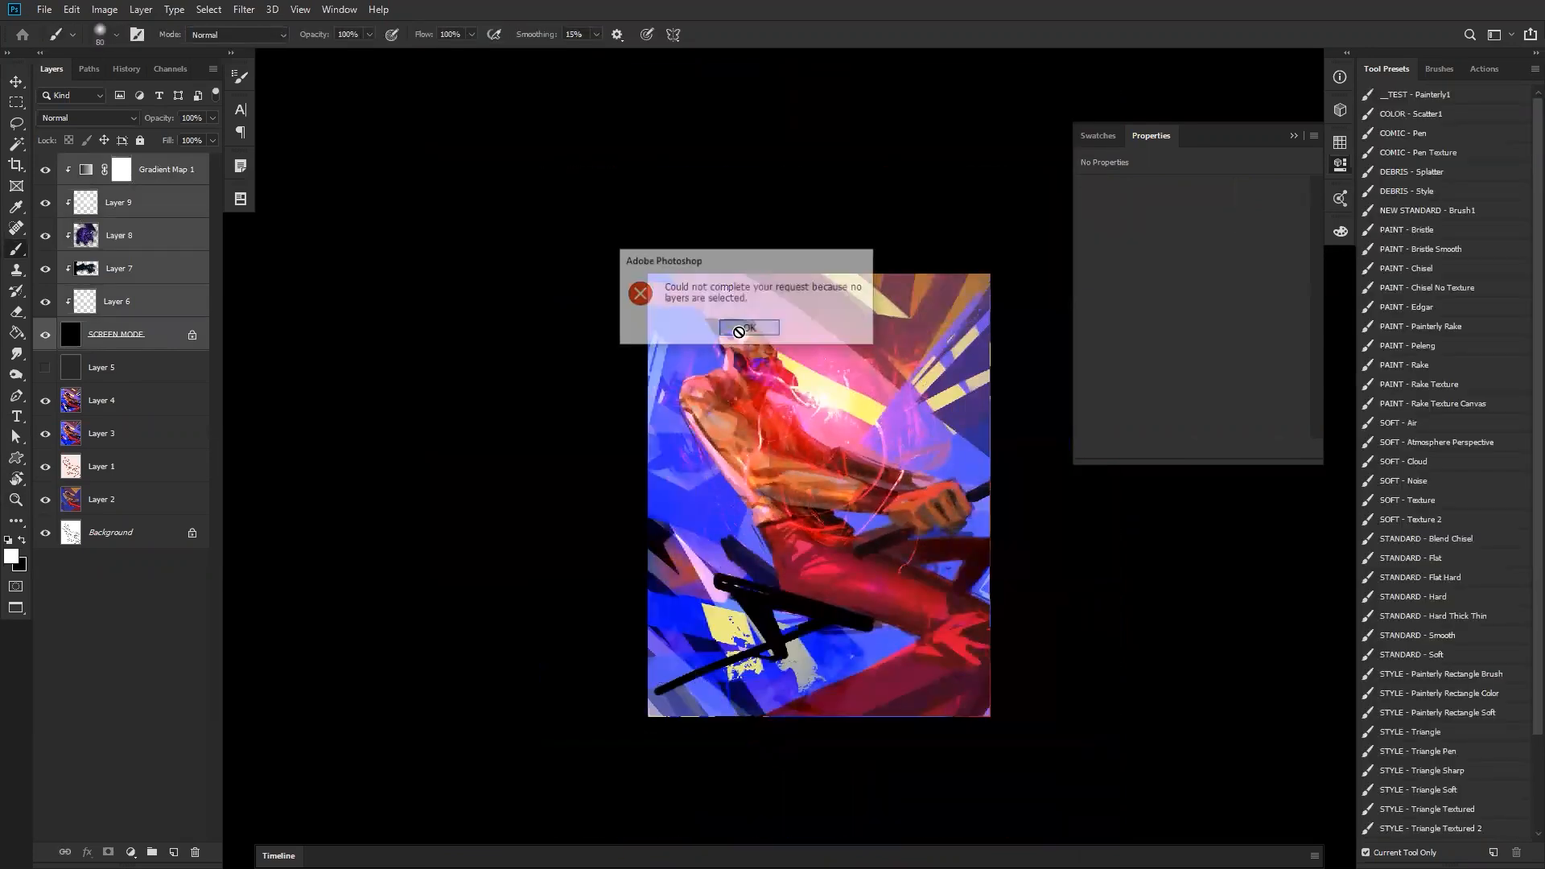
- Scale Layers 6 through 9 together to about 235.67% and shift them slightly down over the figure
click(147, 202)
shift+click(143, 302)
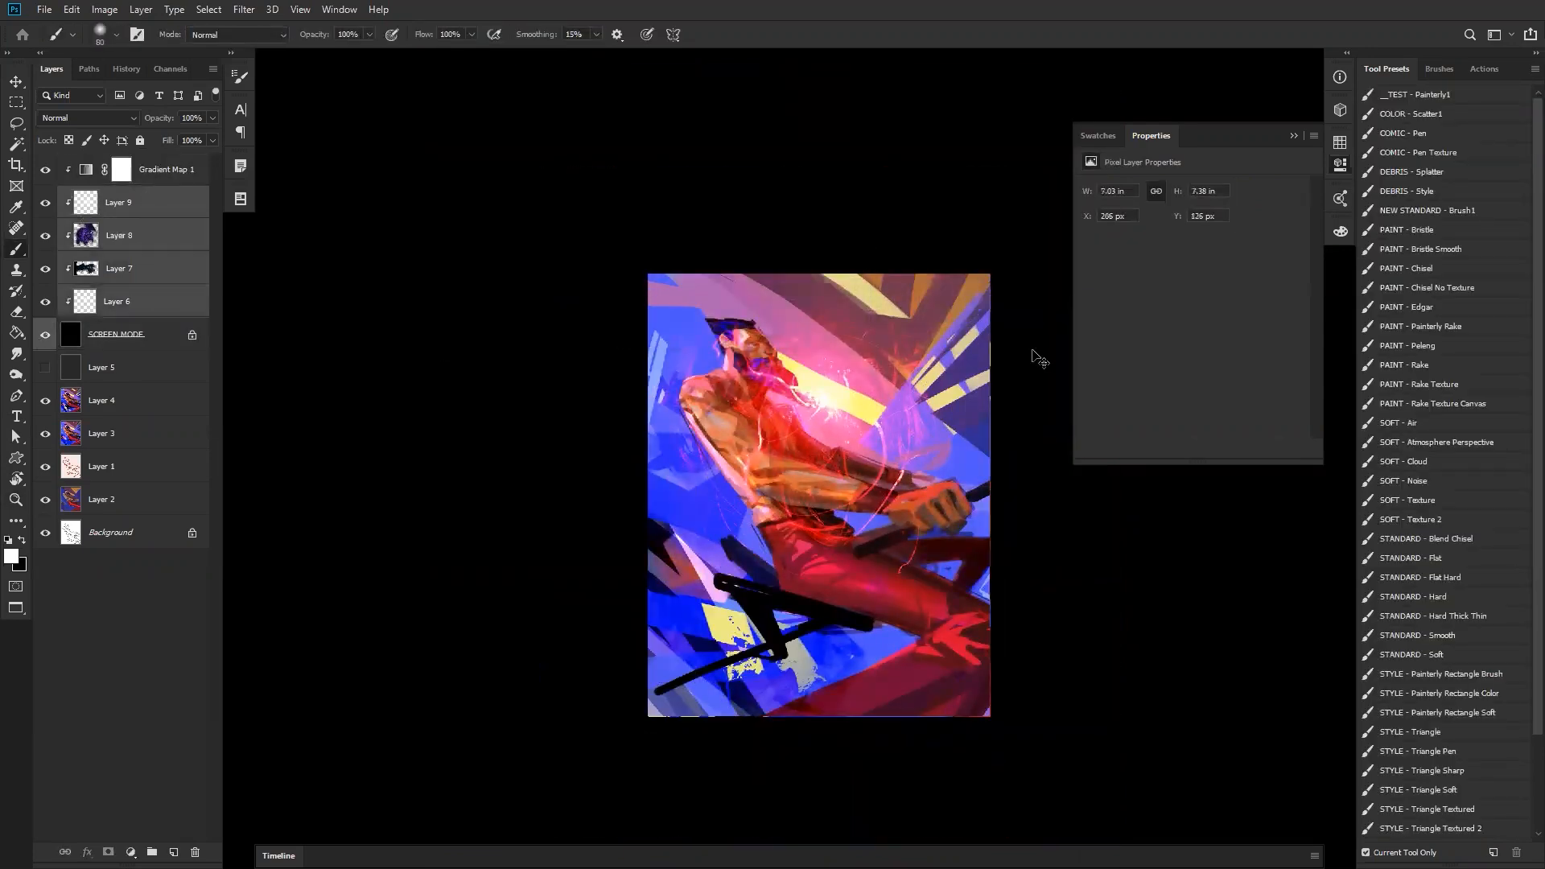
key(ctrl+t)
drag(997, 256, 1276, 78)
mouse_move(1025, 337)
mouse_down()
mouse_move(1018, 407)
mouse_move(1043, 410)
mouse_up()
key(Return)
key(b)
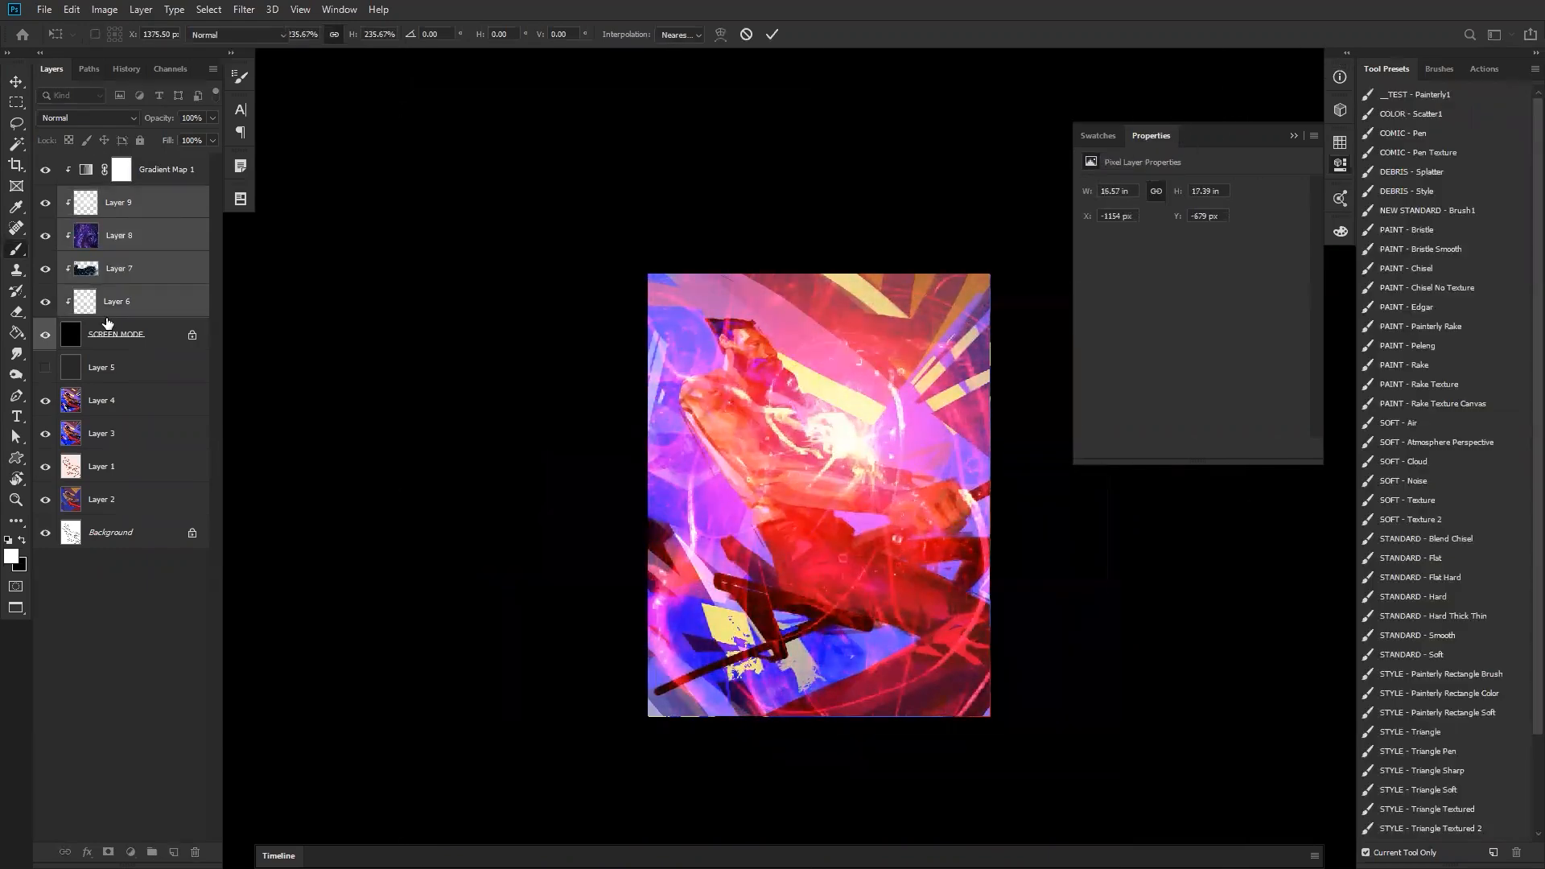
- Group the layers from Gradient Map 1 down to SCREEN MODE, try out the group's fill, and expand the group
click(148, 177)
shift+click(133, 348)
key(ctrl+g)
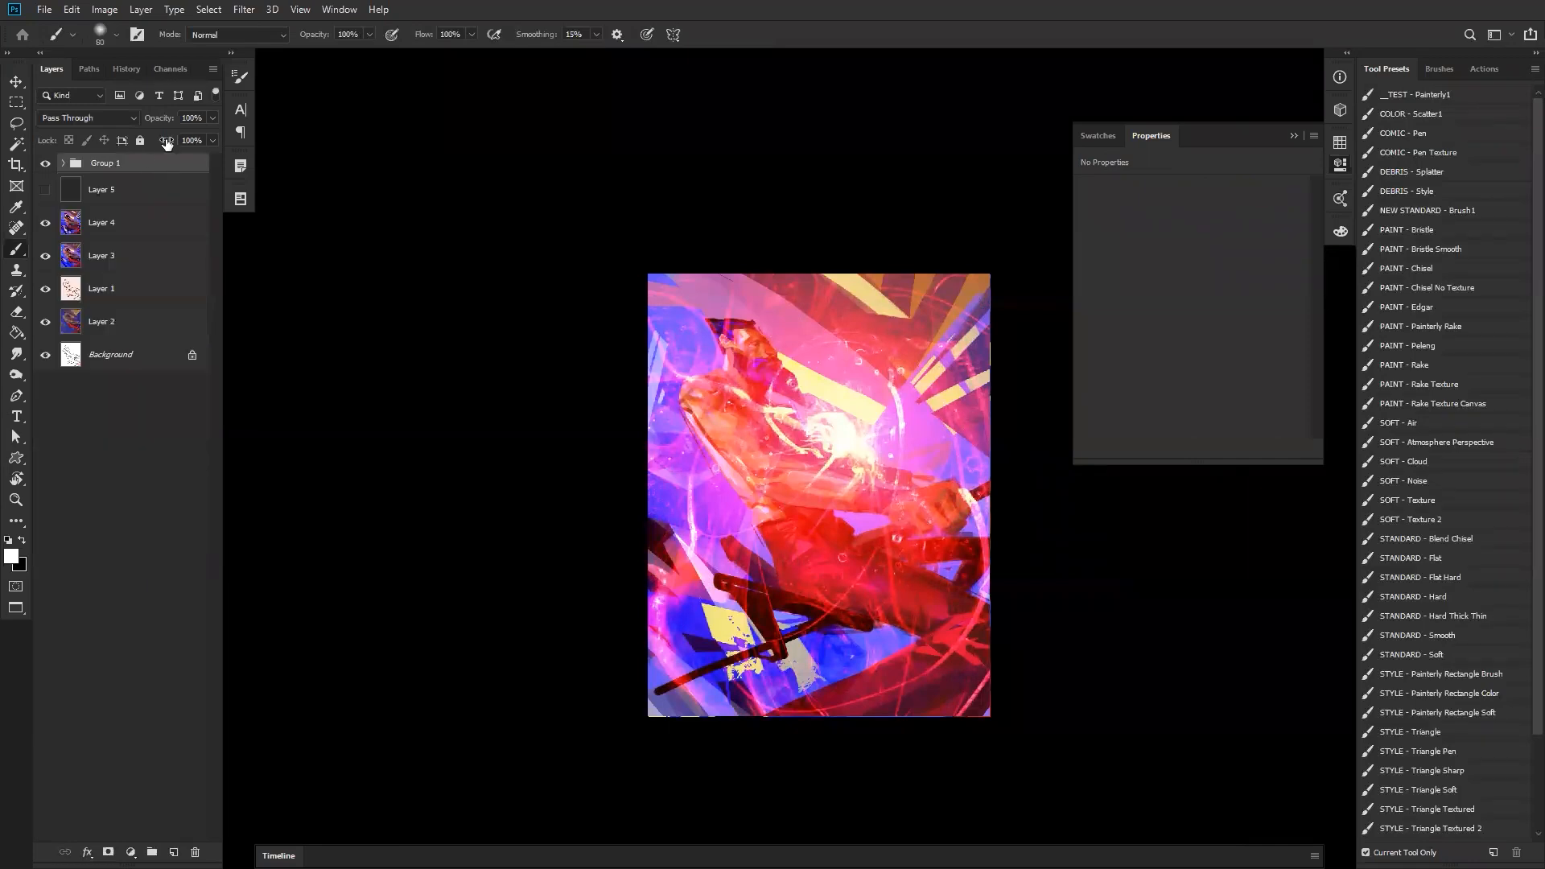
drag(171, 145, 269, 162)
click(66, 164)
- Lower the fill of the clipped effect layers, with Layer 8 at 29% and Layer 6 at 16%
click(151, 223)
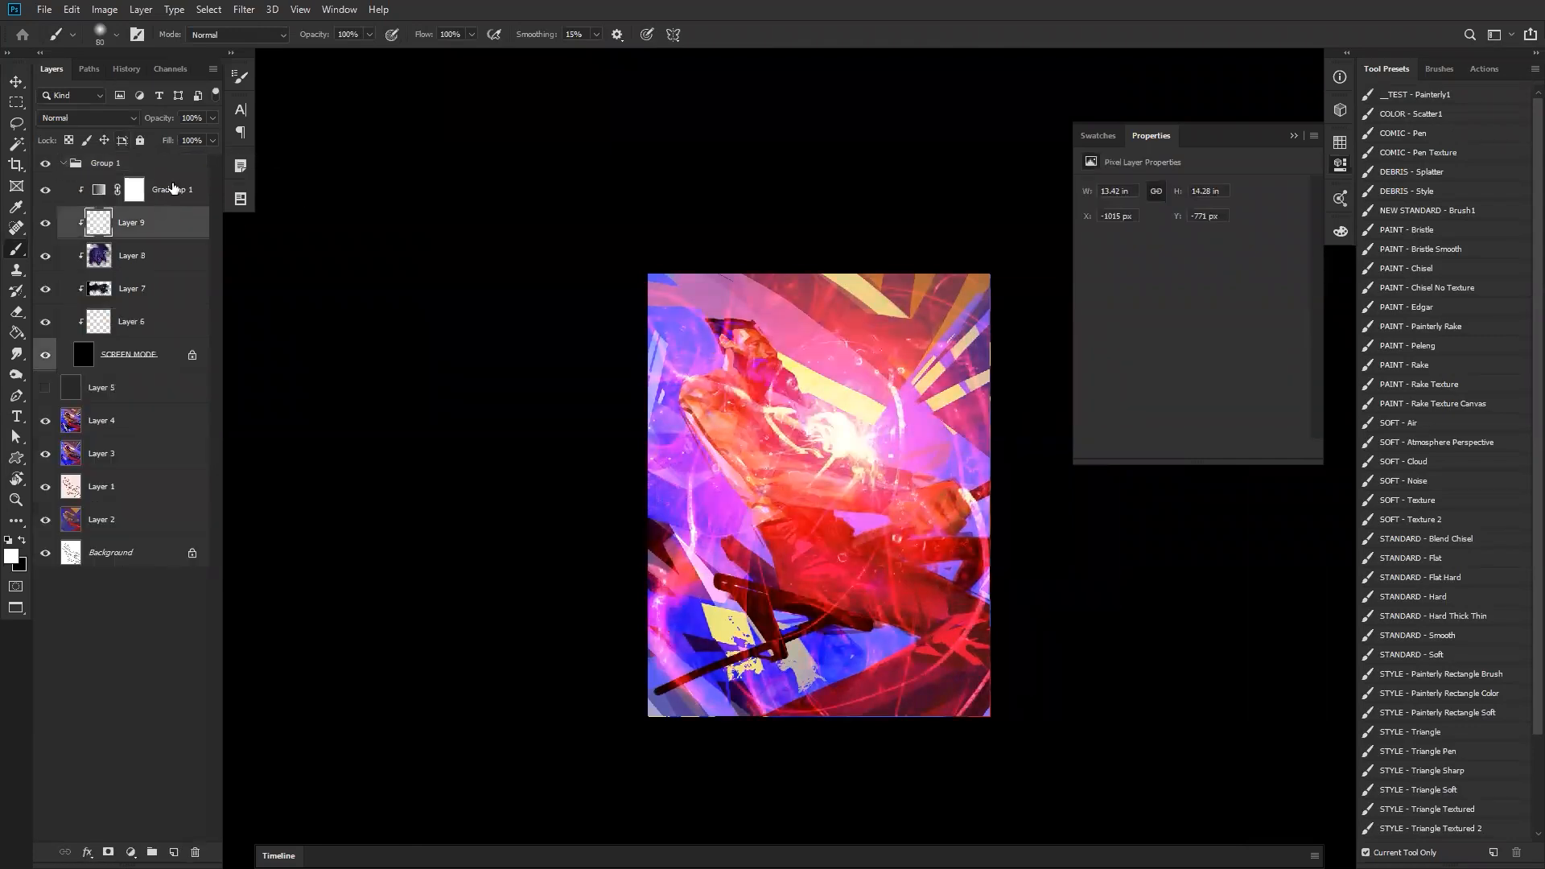
click(150, 354)
drag(166, 144, 101, 134)
click(164, 223)
click(150, 256)
click(153, 326)
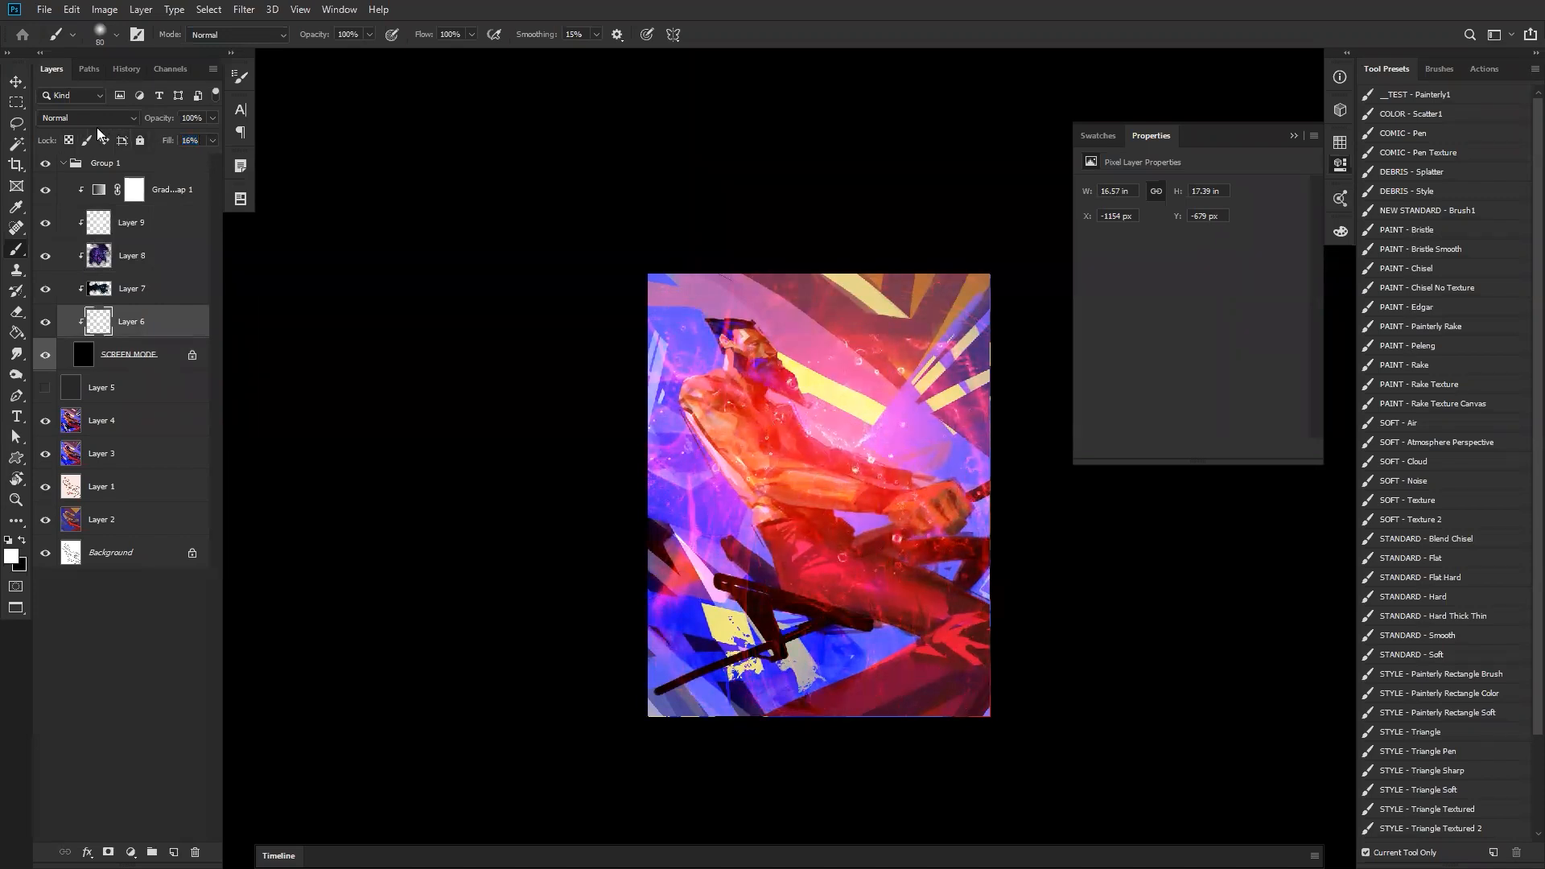
- Set Layer 8's fill to 22%
click(153, 243)
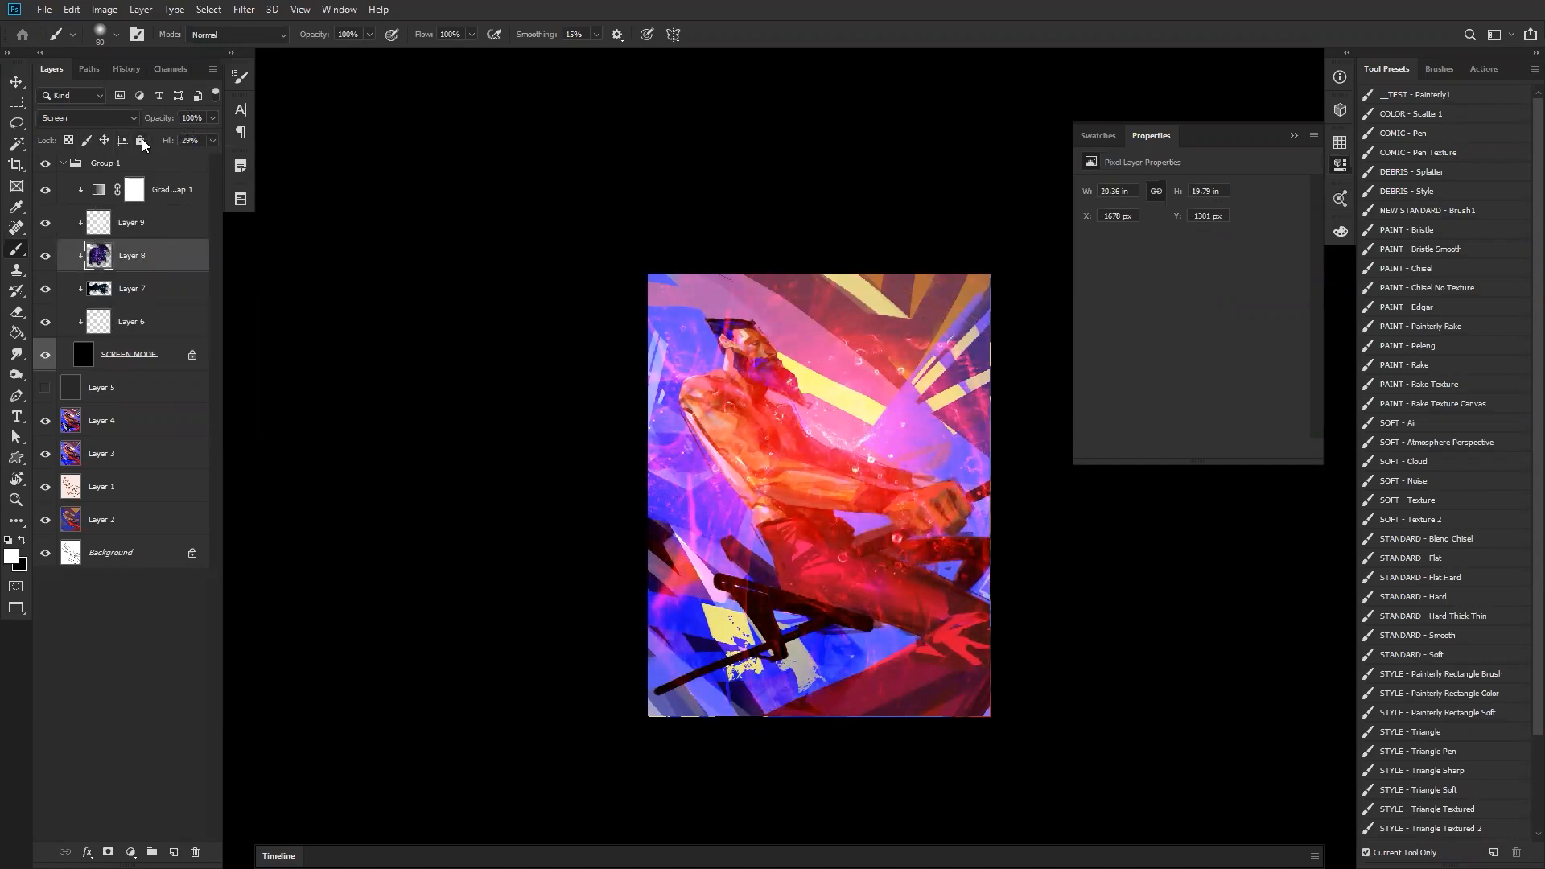
drag(165, 139, 155, 138)
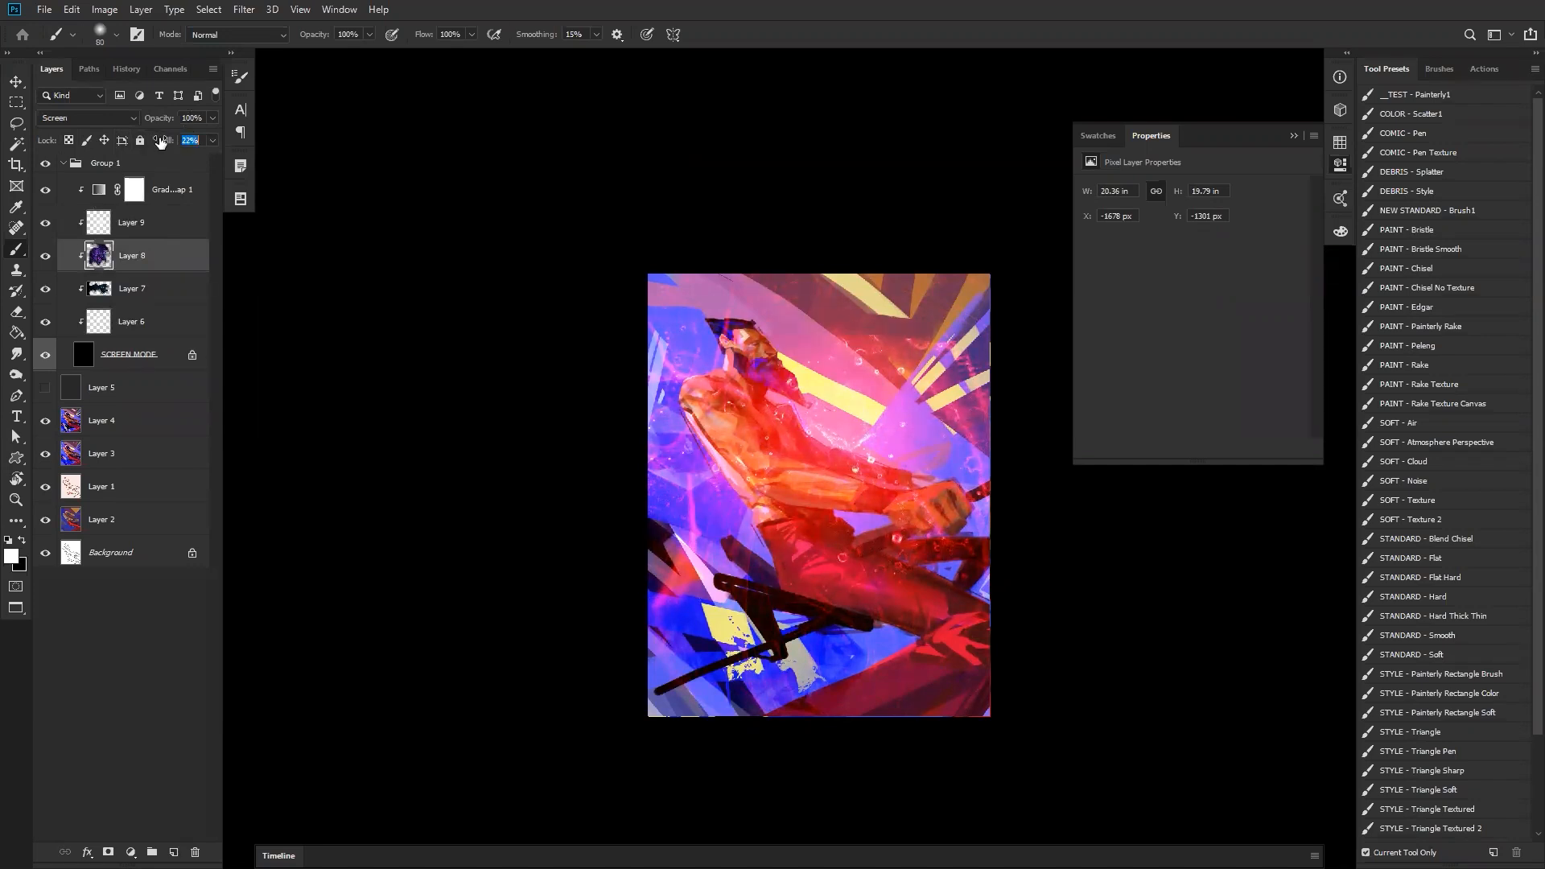
text(22)
key(Return)
- Lower Layer 7's fill, set Layer 6's fill to 0%, and set Layer 9's fill to 61%
click(172, 290)
mouse_move(169, 144)
mouse_down()
mouse_move(134, 144)
mouse_move(152, 138)
mouse_up()
click(153, 326)
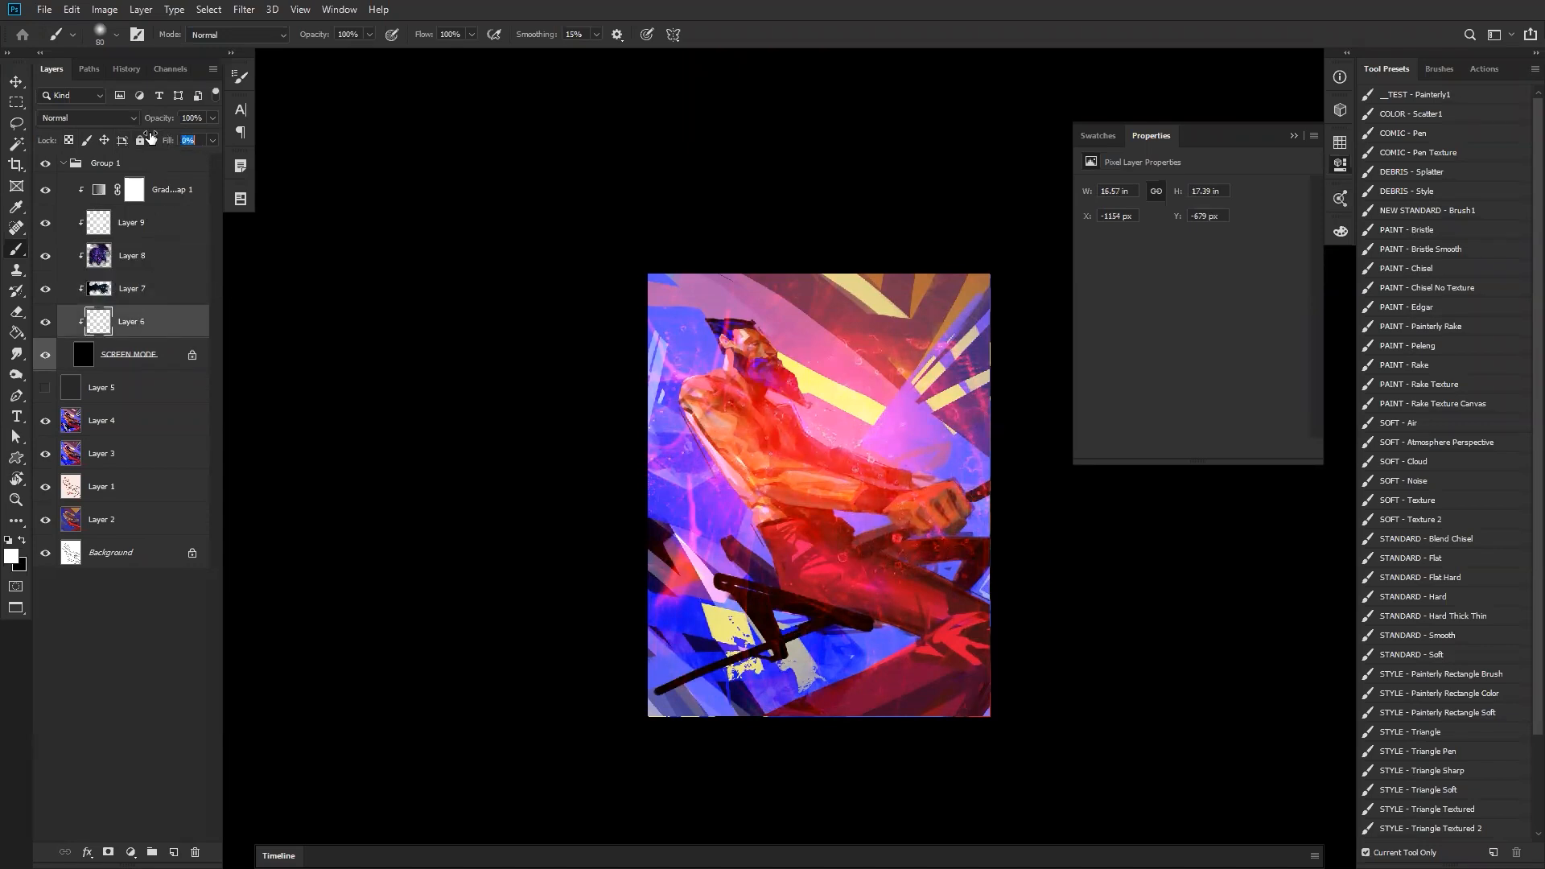
click(138, 225)
drag(167, 144, 159, 146)
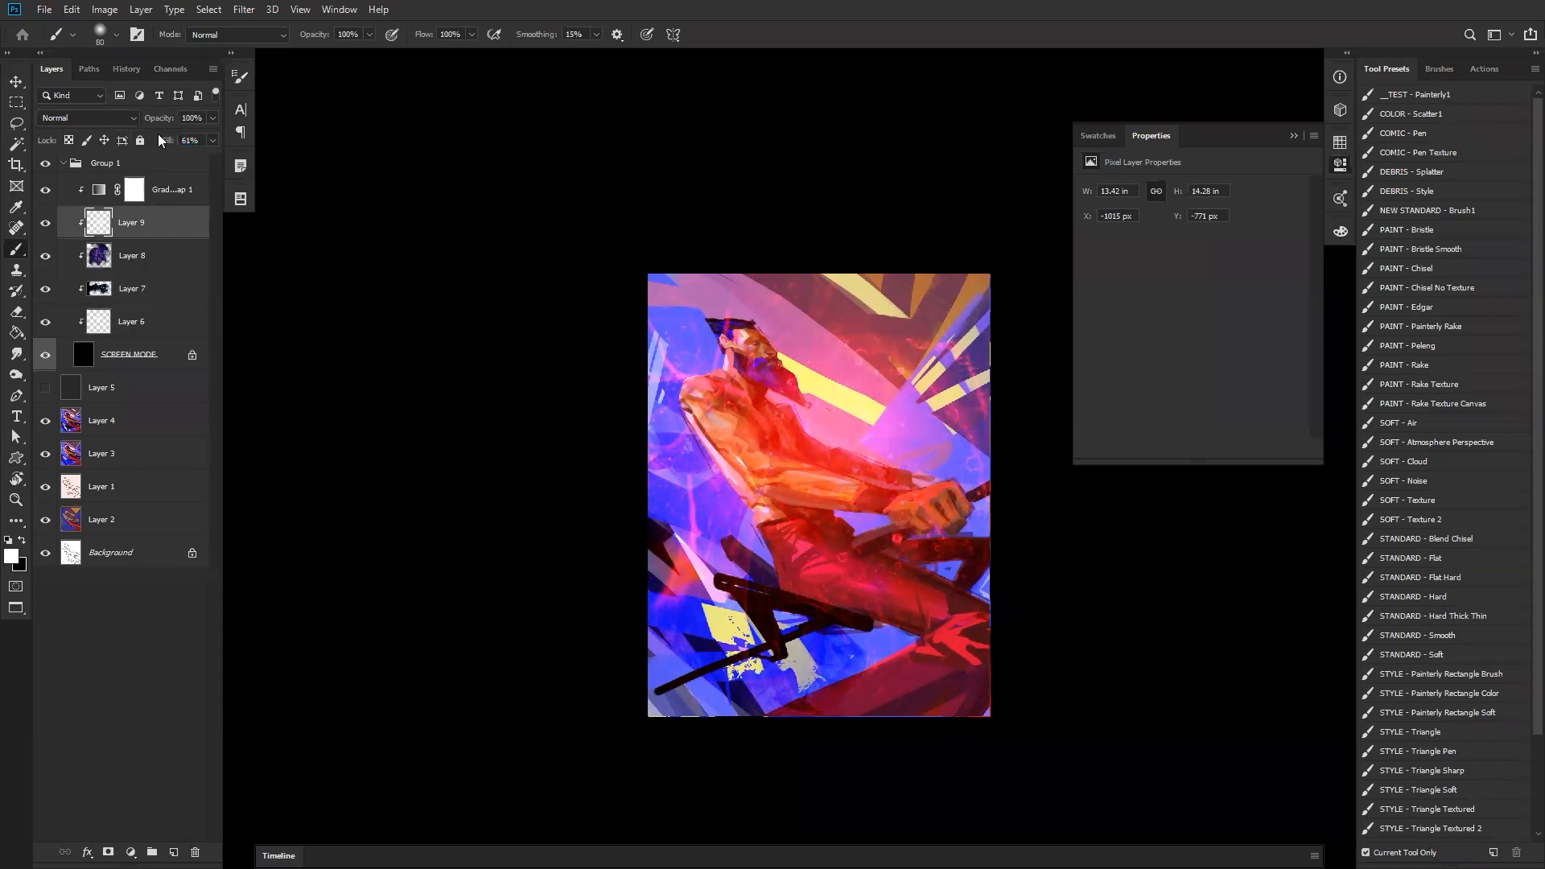
- Lower Layer 8's fill further and set Layer 7's fill to 17%
click(131, 257)
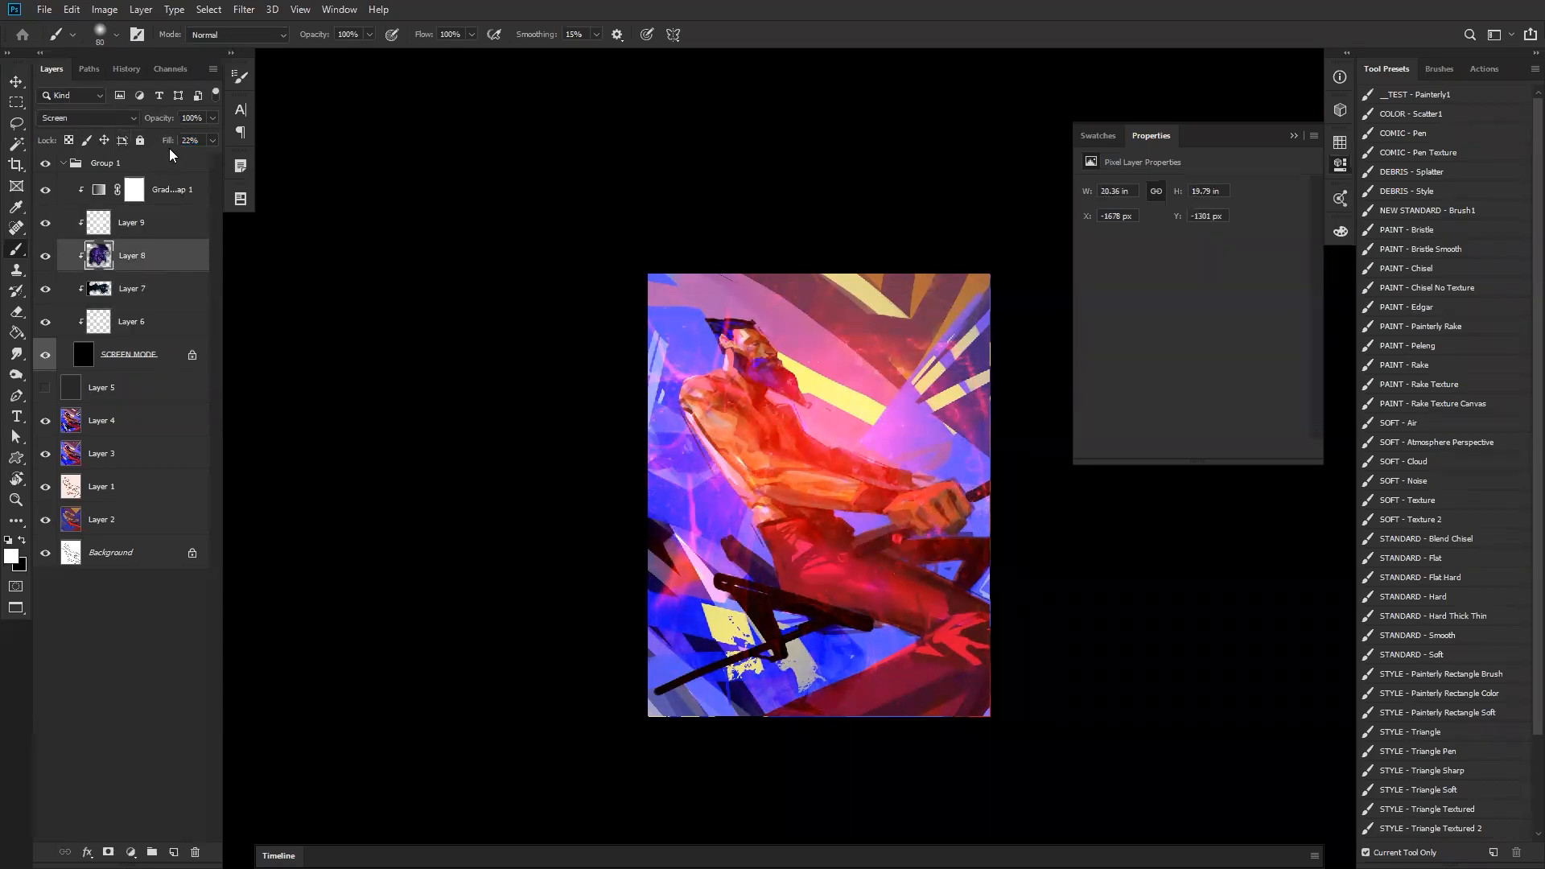
drag(167, 147, 126, 144)
click(150, 279)
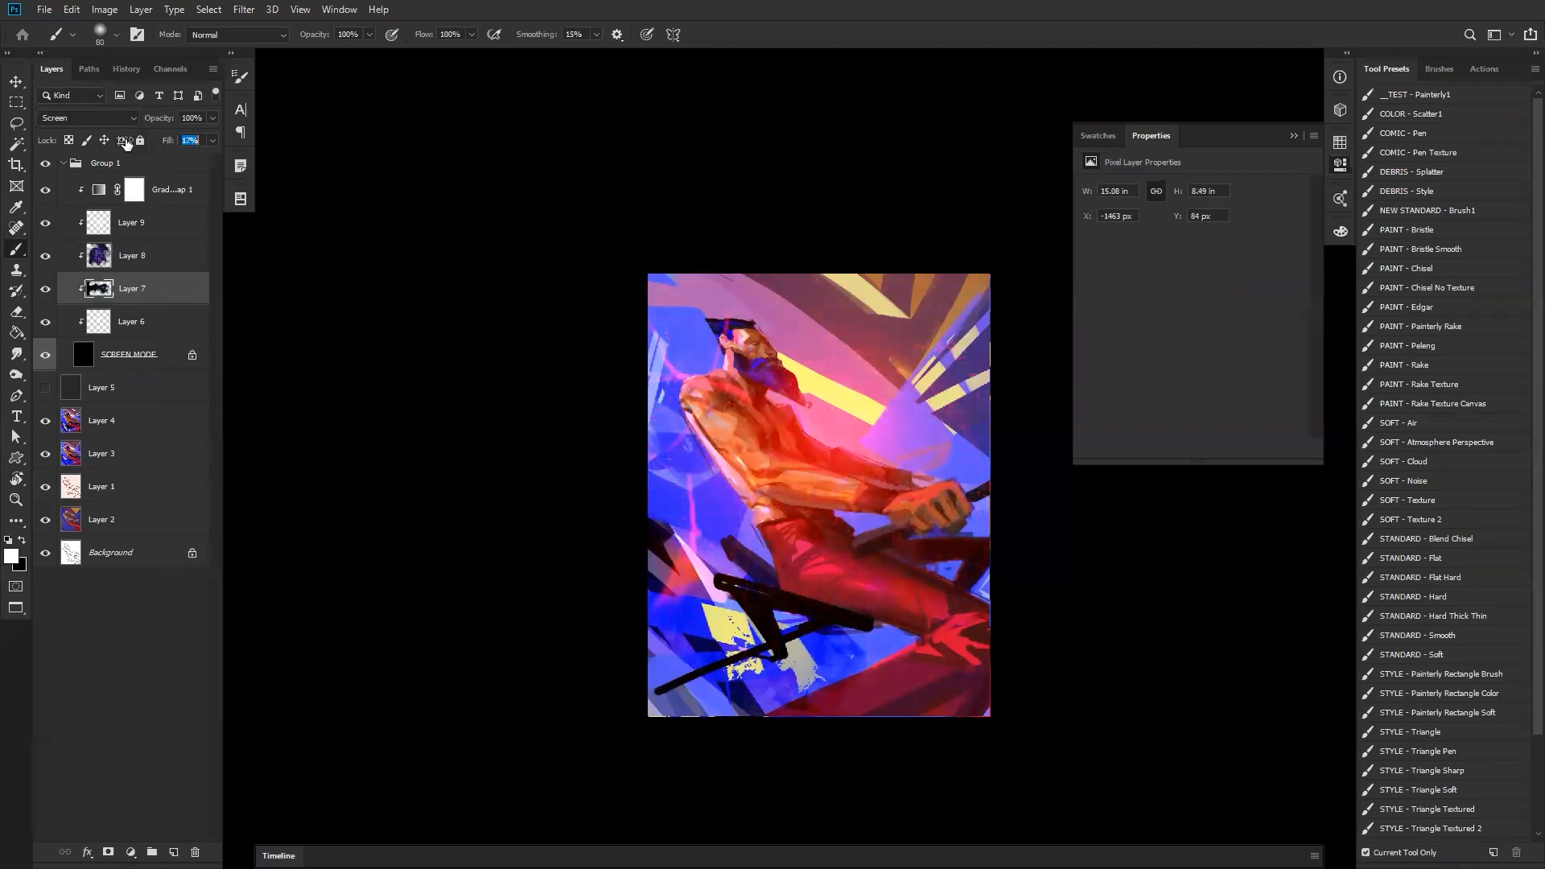